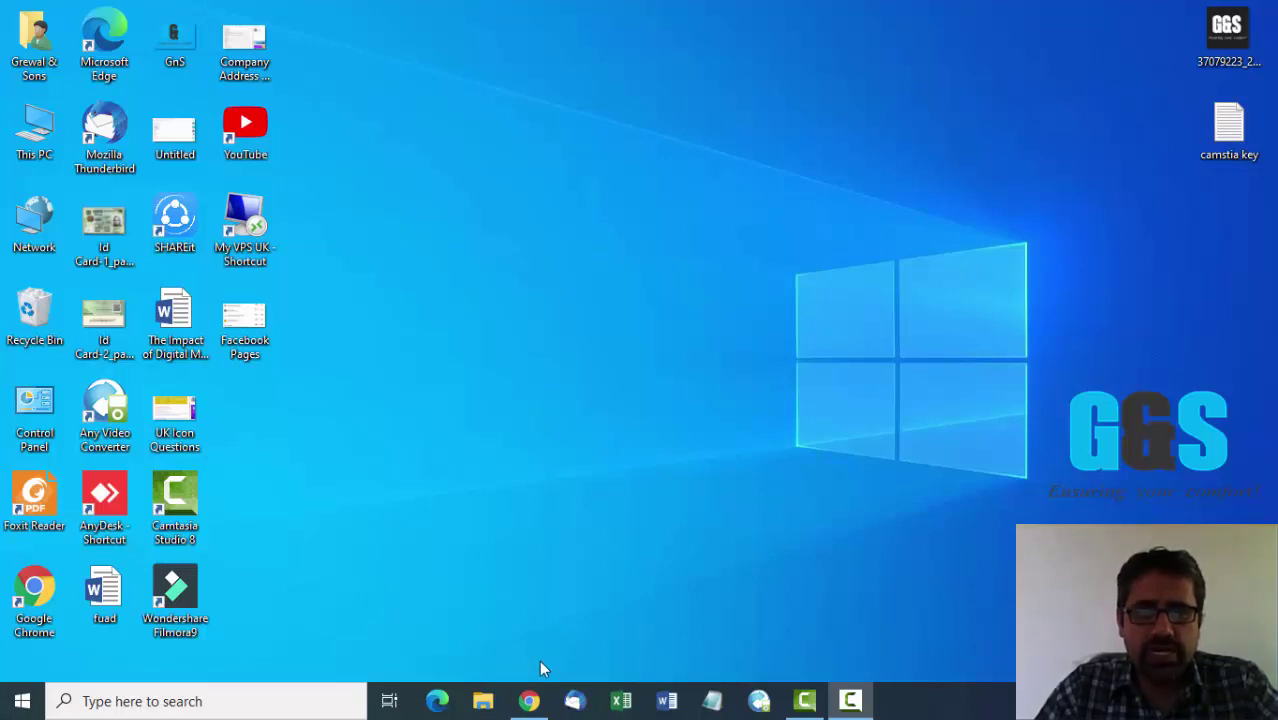
Open Facebook Business Manager in Chrome and switch to the Taxly business account.
left_click(529, 701)
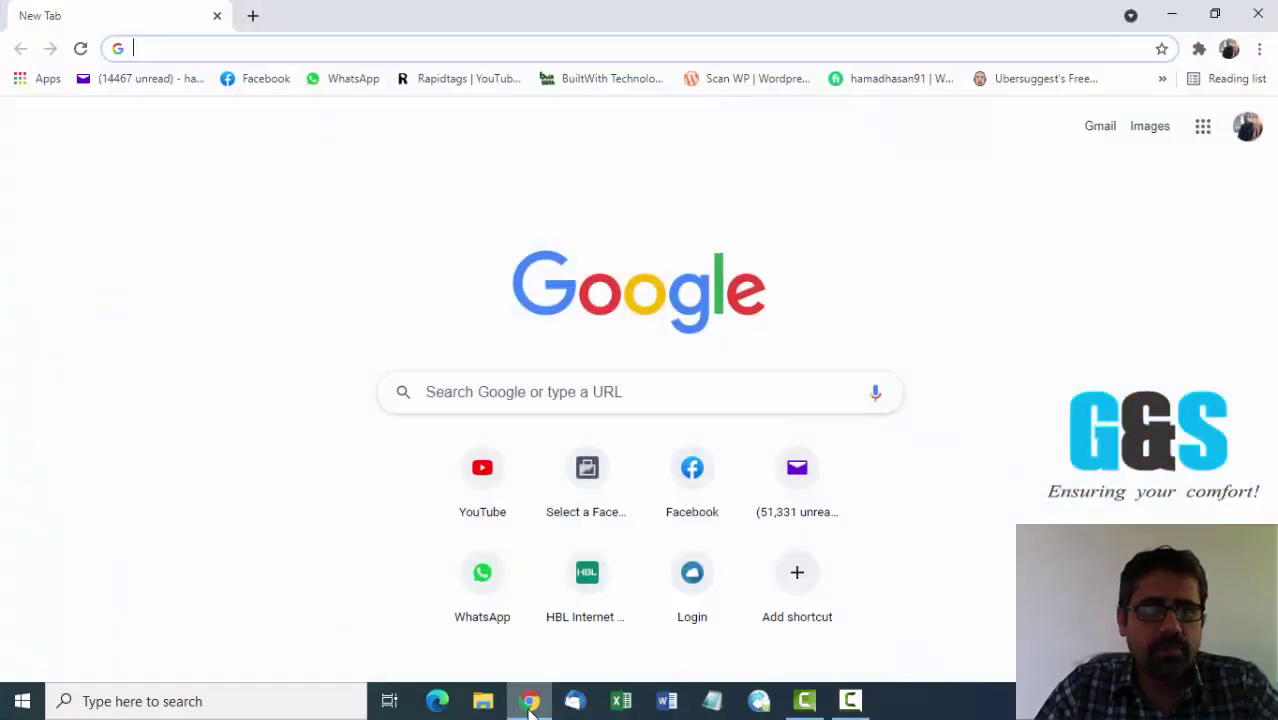
left_click(587, 470)
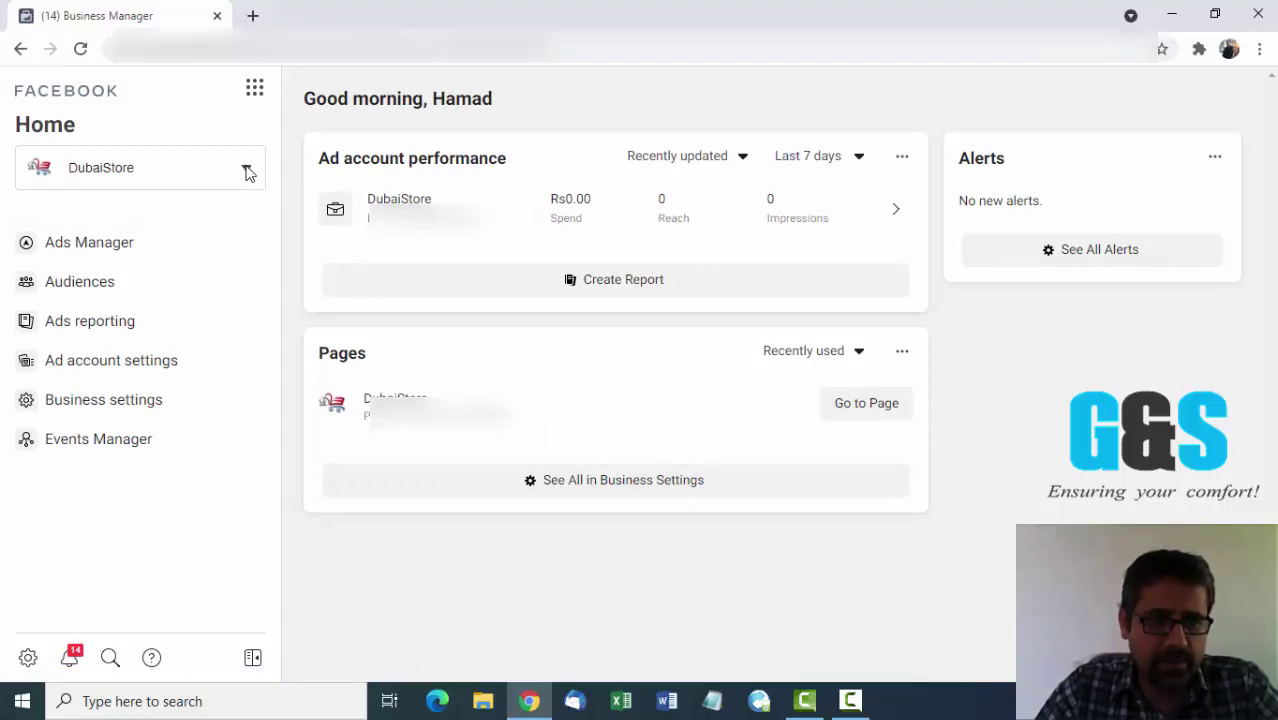
left_click(247, 172)
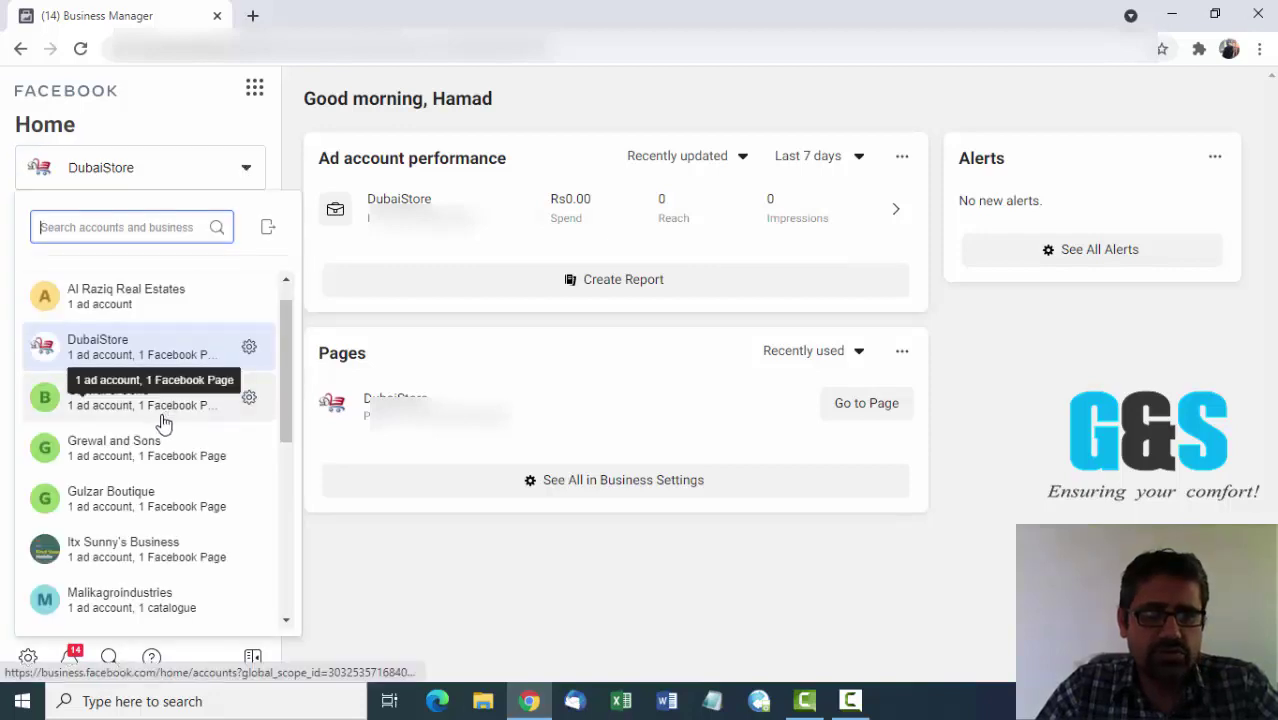
scroll(122, 522, "down", 3)
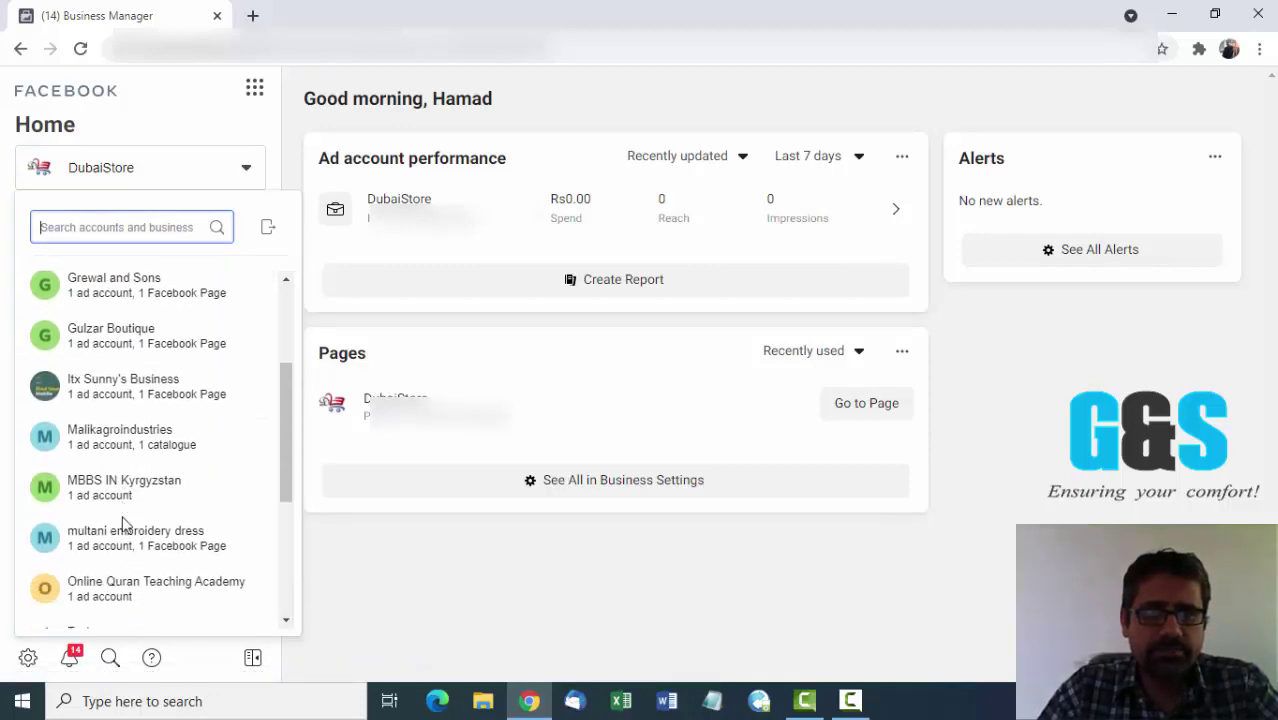
scroll(122, 522, "down", 3)
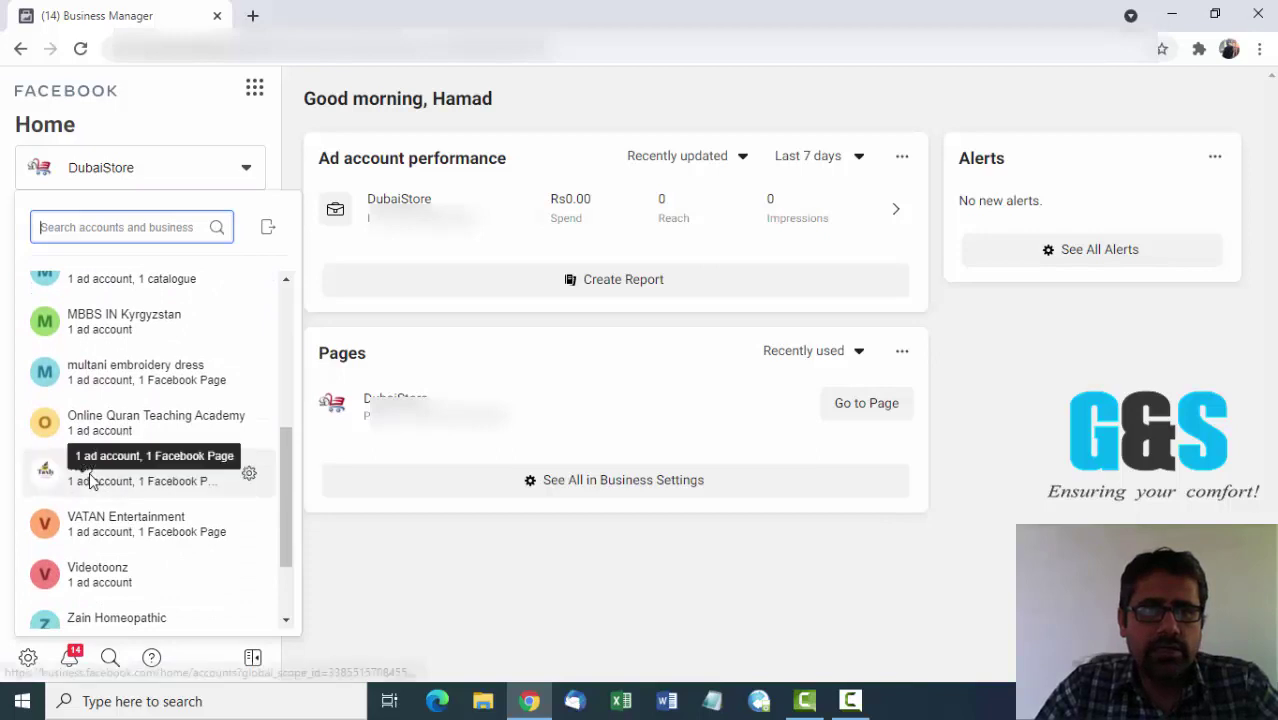
left_click(88, 480)
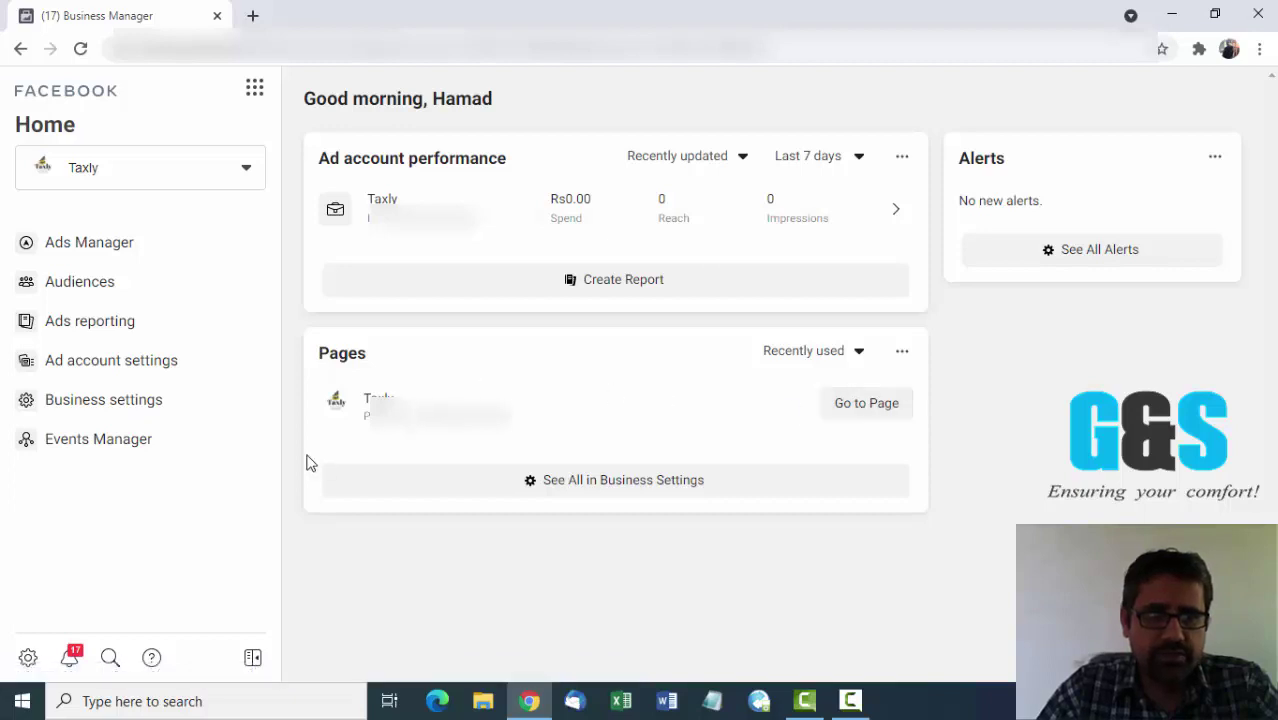
Open Ads Manager for the Taxly account and create a new campaign with the Messages objective.
left_click(77, 253)
left_click(77, 253)
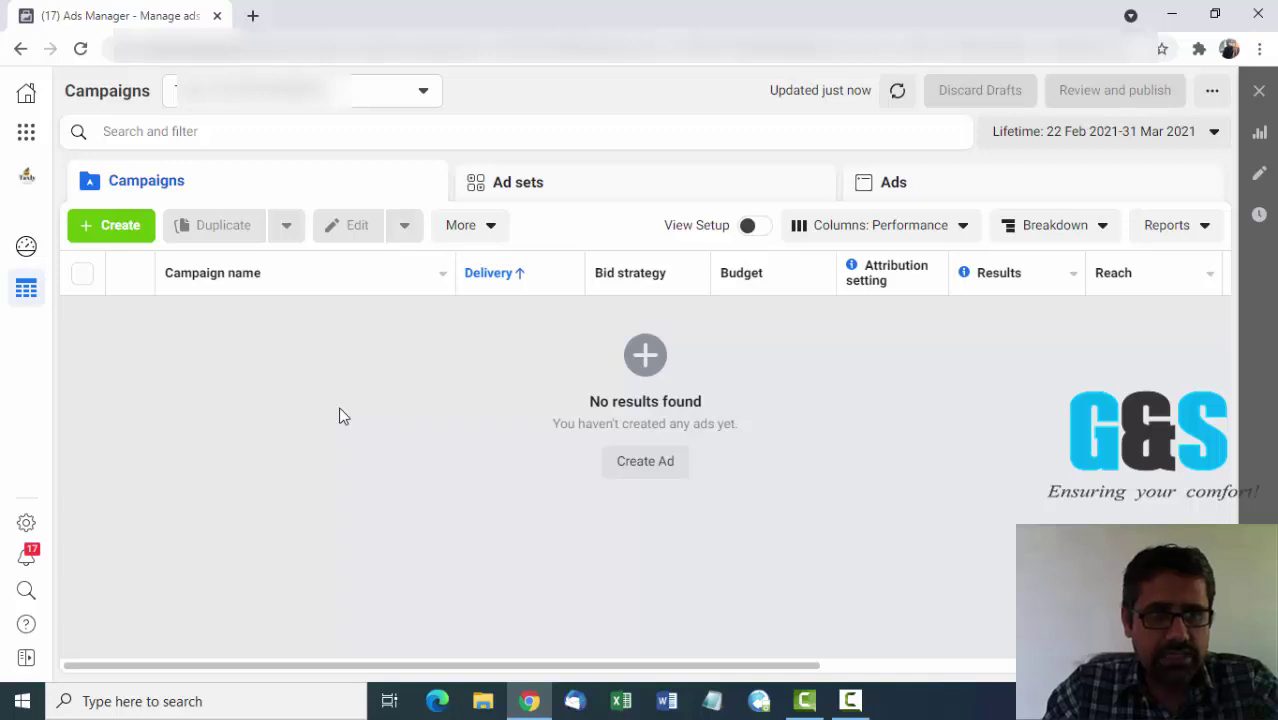
left_click(120, 228)
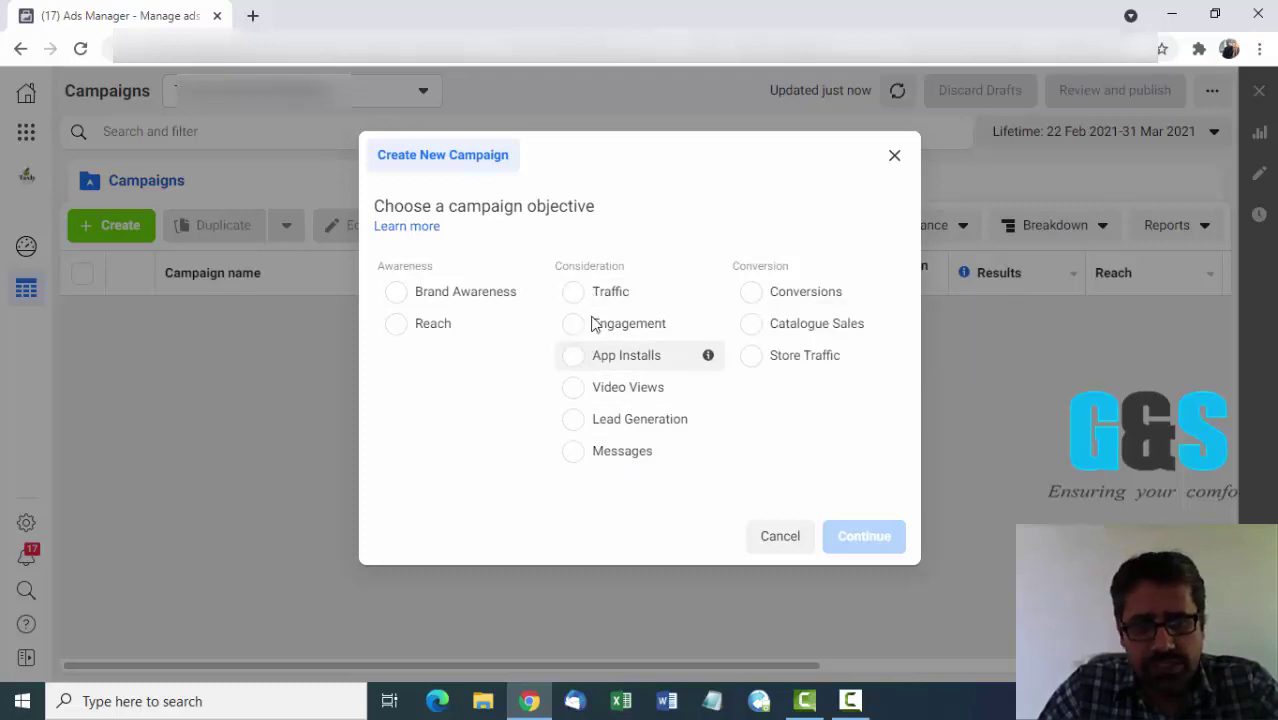
left_click(575, 458)
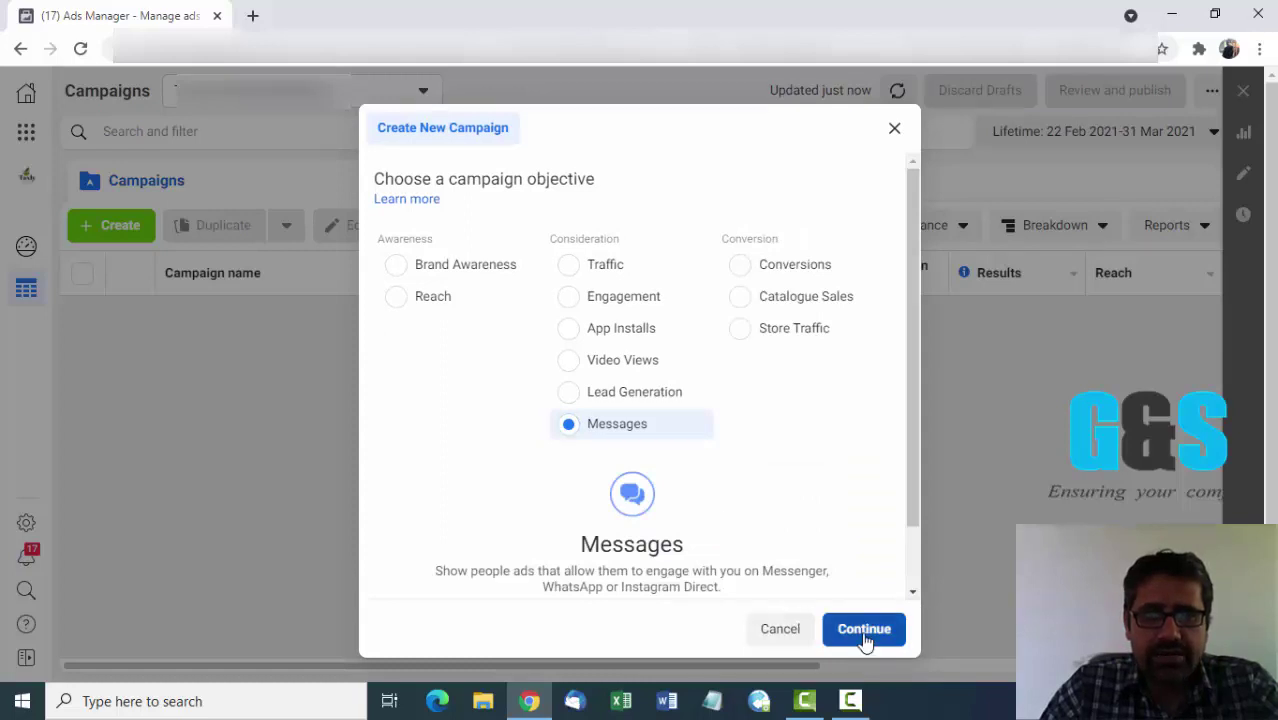
left_click(864, 632)
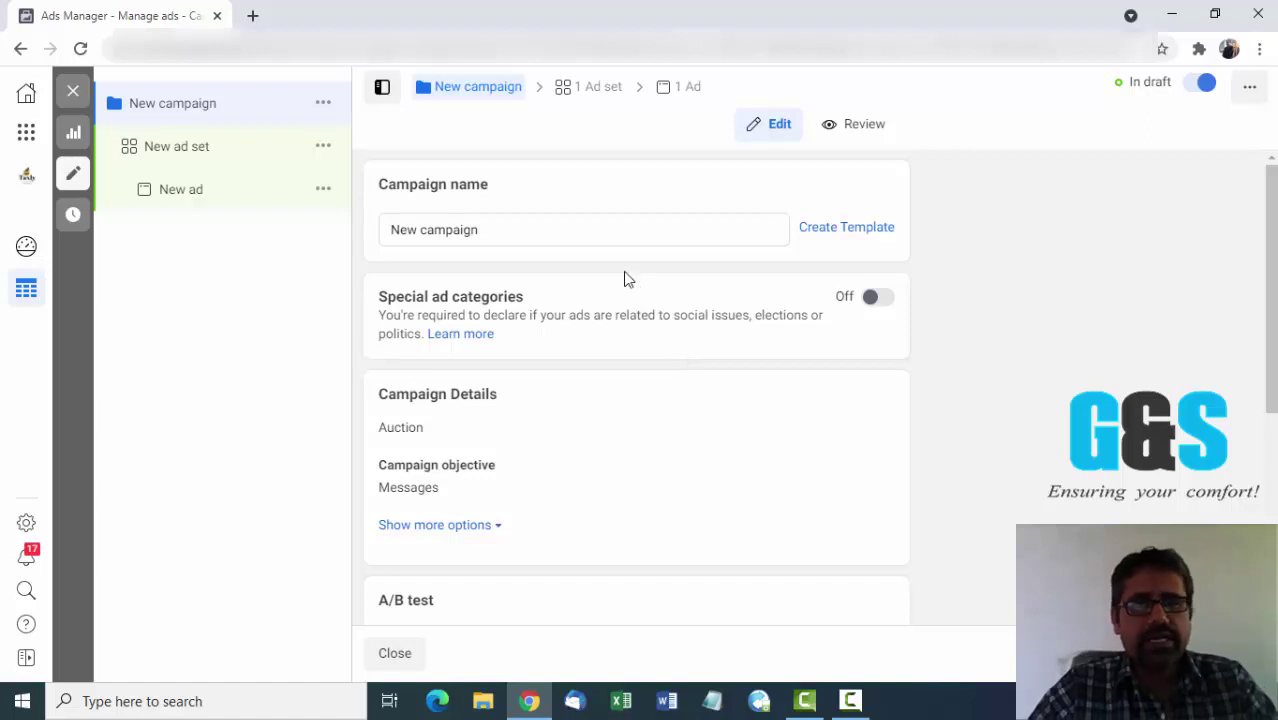
Rename the new campaign as Carousel.
left_click(556, 235)
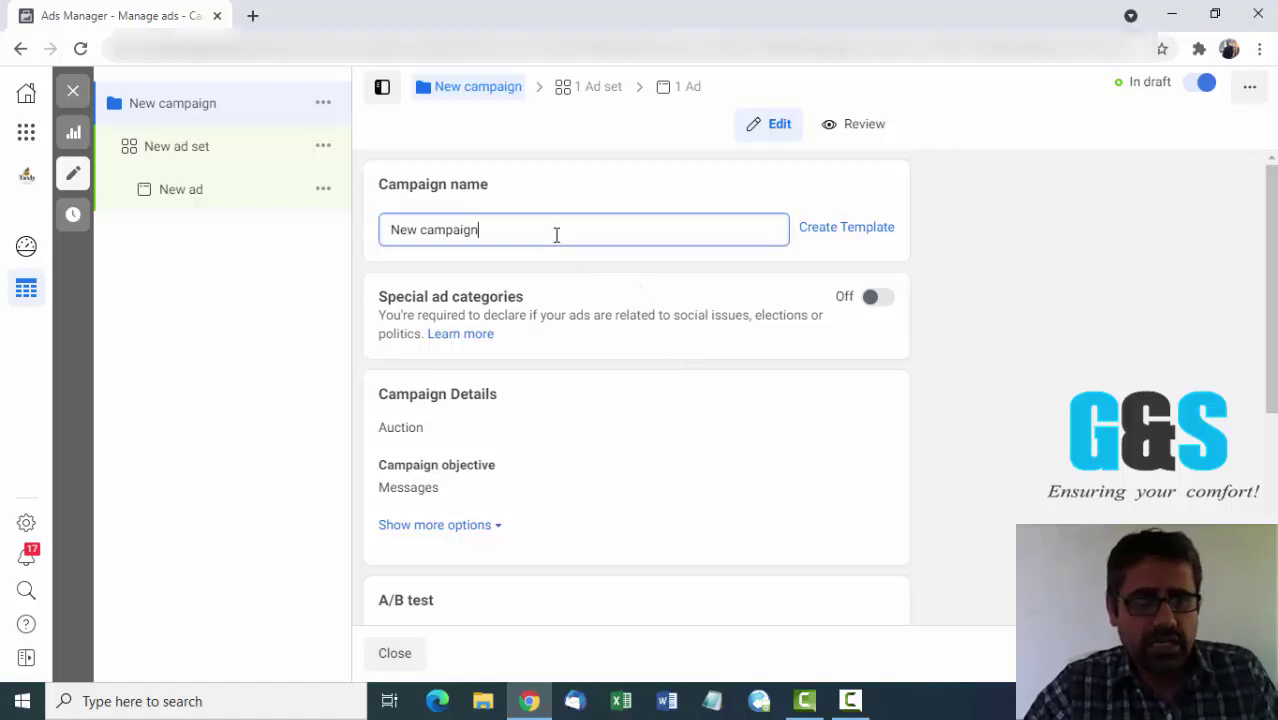
key("BackSpace")
key("BackSpace")
key("BackSpace")
key("BackSpace")
key("BackSpace")
key("BackSpace")
key("BackSpace")
key("BackSpace")
key("BackSpace")
key("BackSpace")
key("BackSpace")
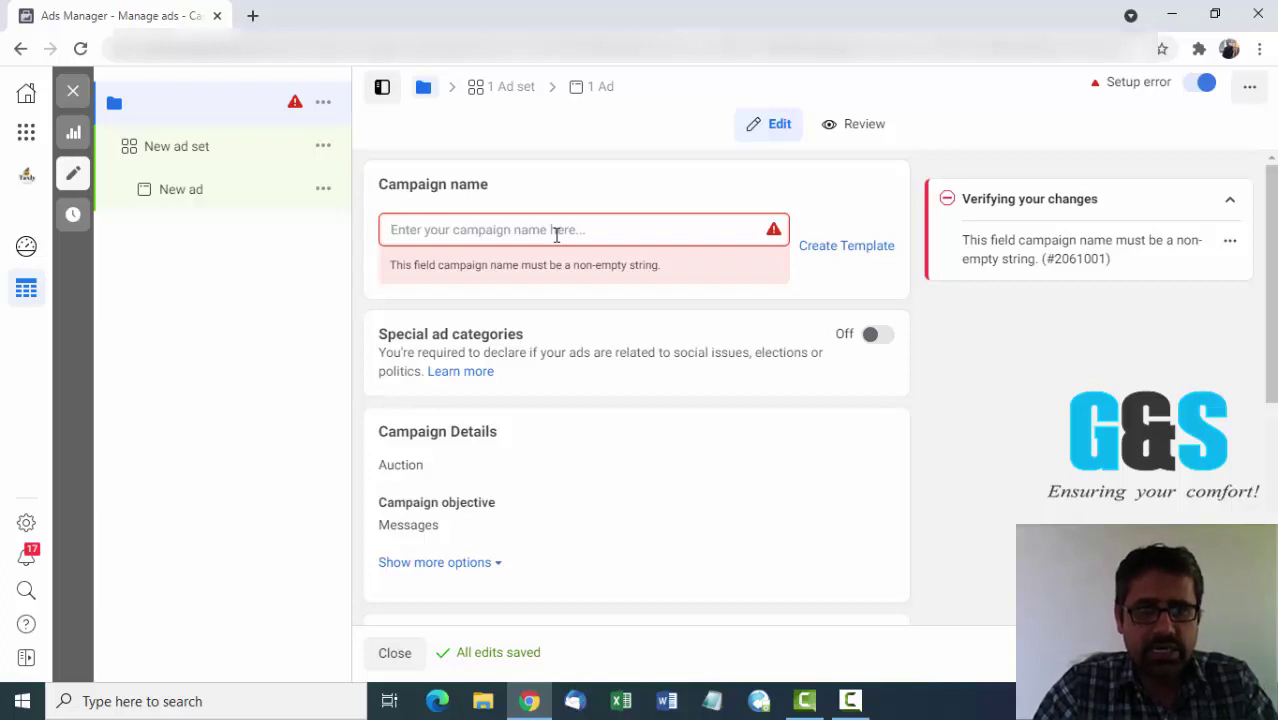
type("C")
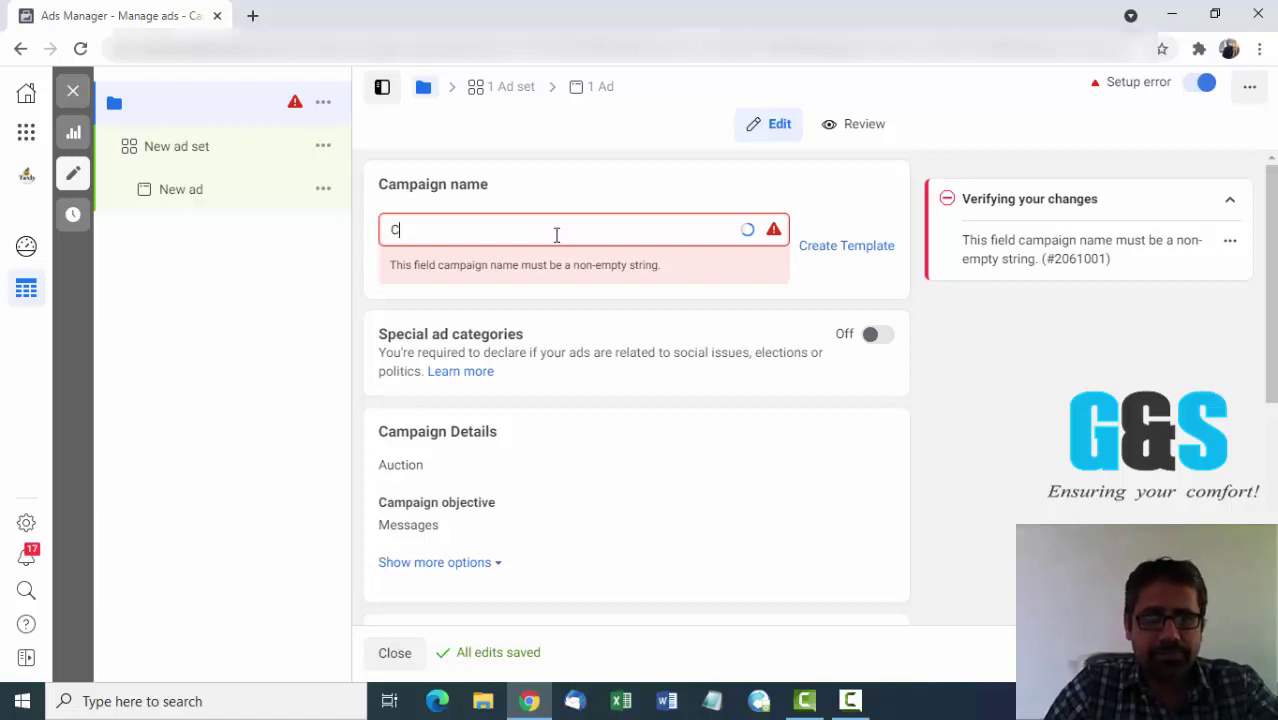
type("arousel")
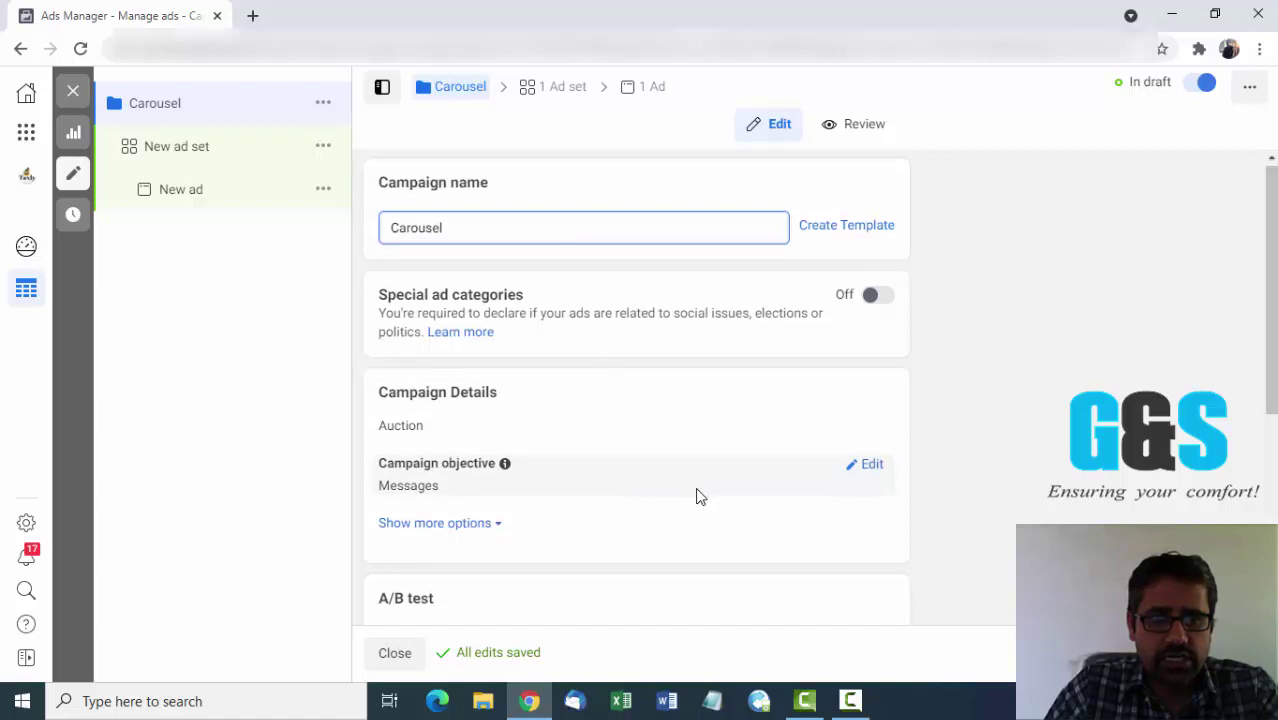
Switch campaign budget optimisation on to examine its budget settings, and switch it off again.
scroll(699, 497, "down", 2)
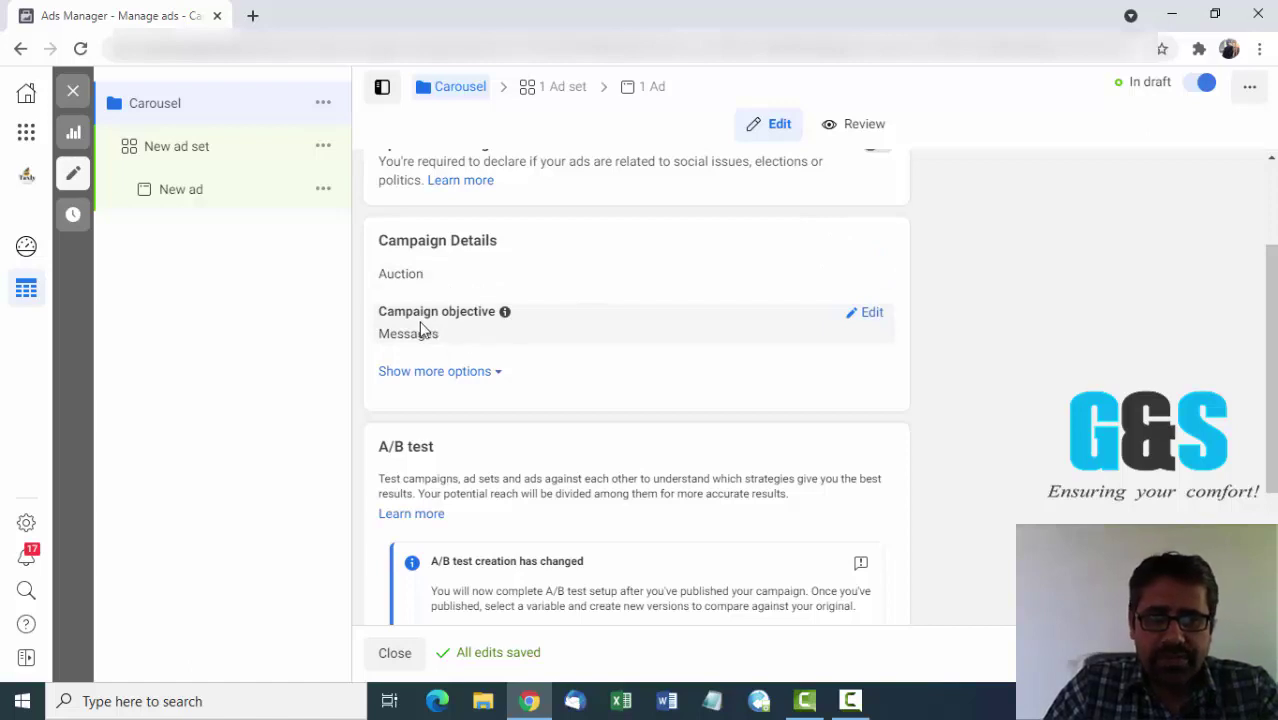
mouse_move(505, 316)
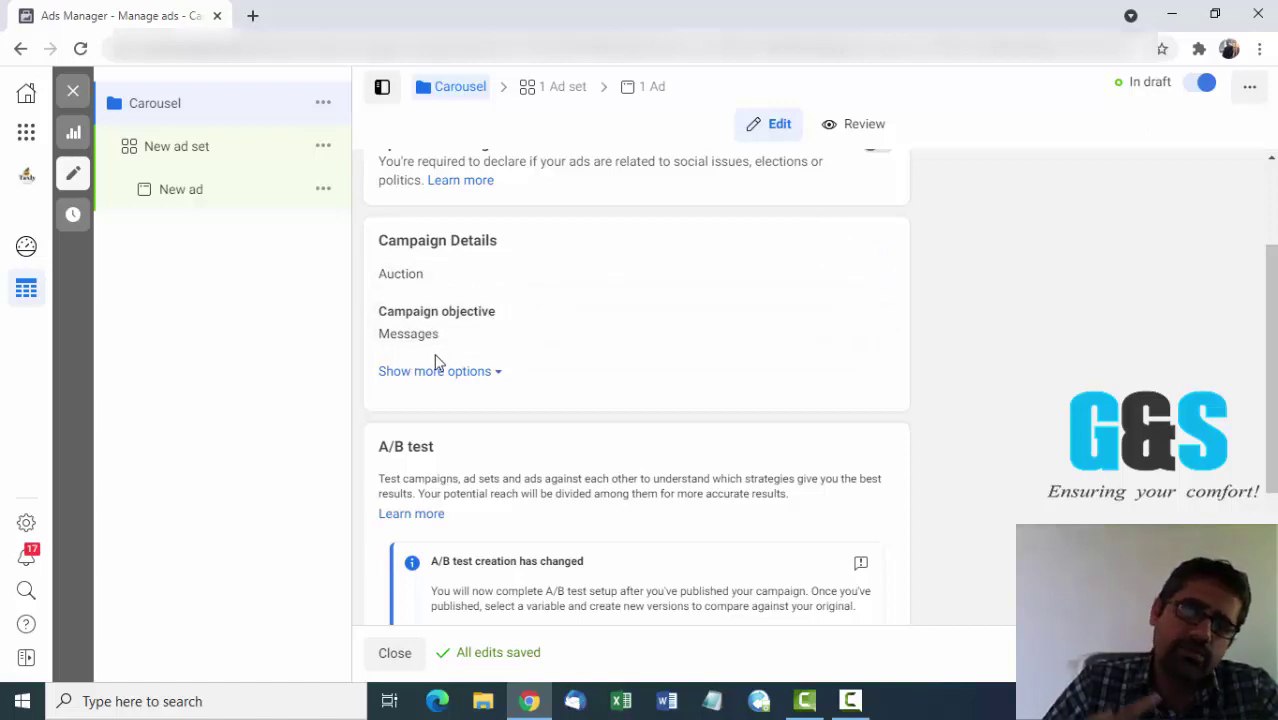
scroll(608, 405, "down", 2)
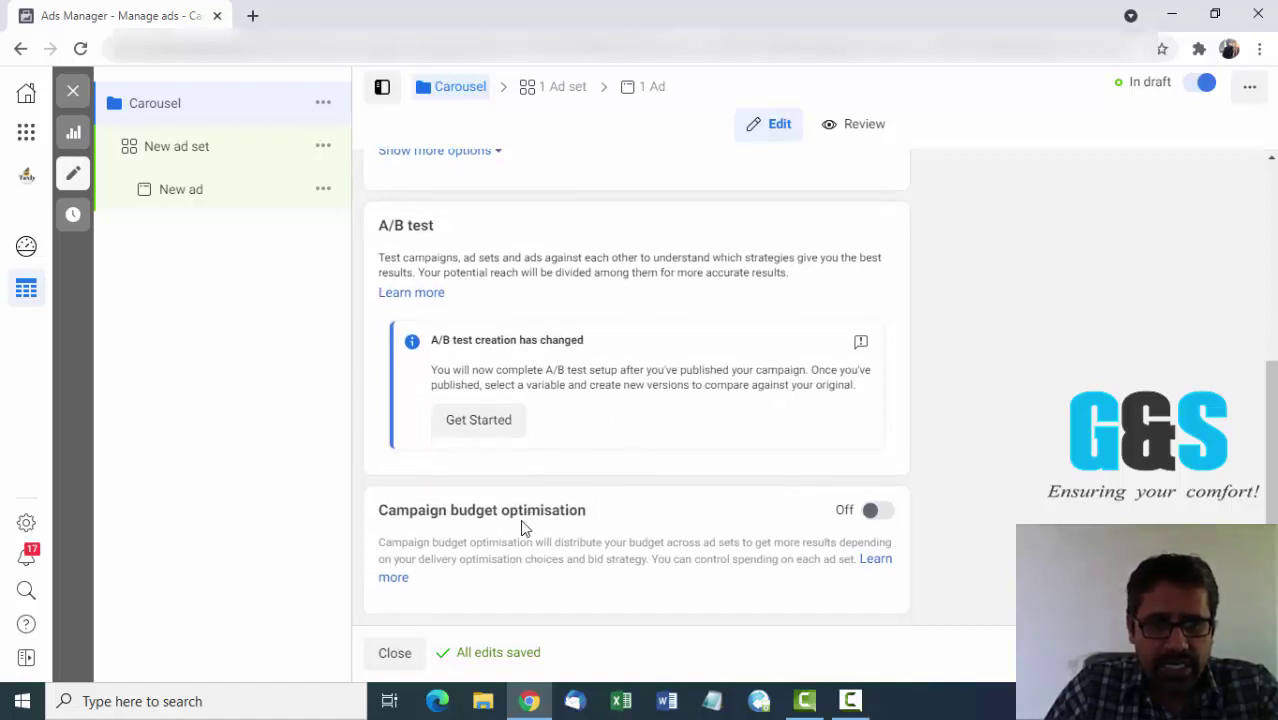
left_click(872, 513)
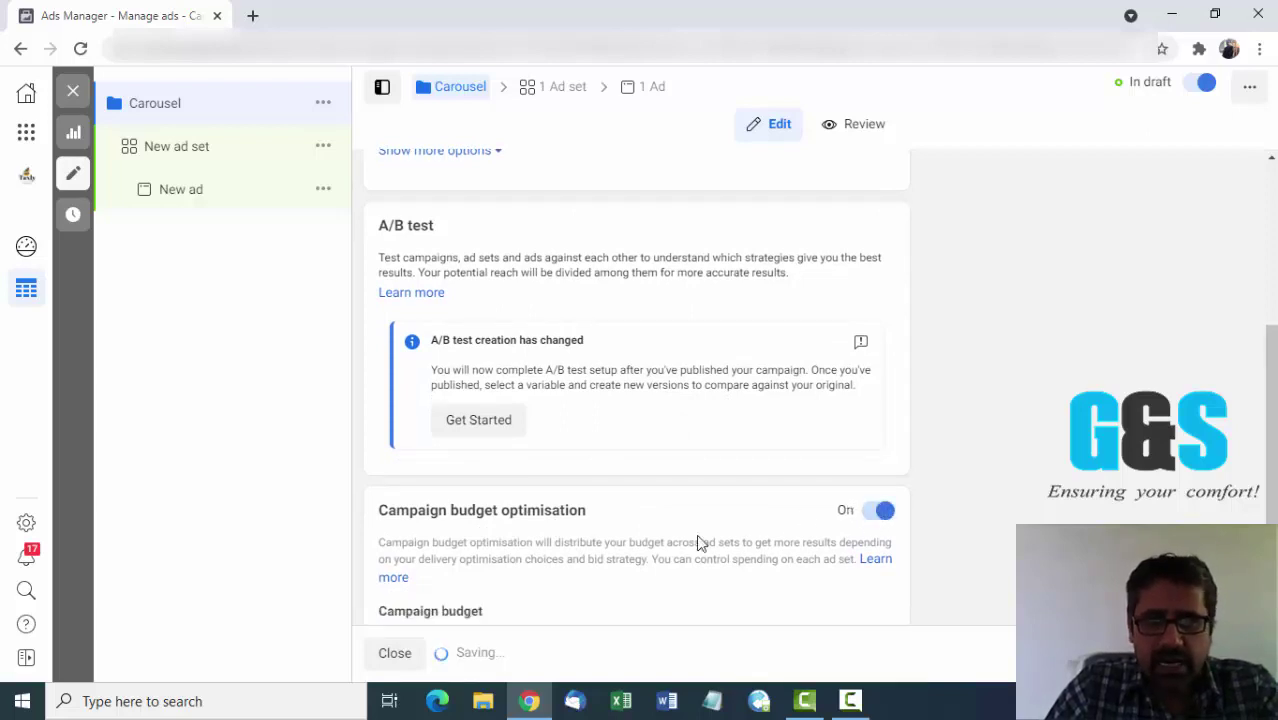
scroll(699, 537, "down", 3)
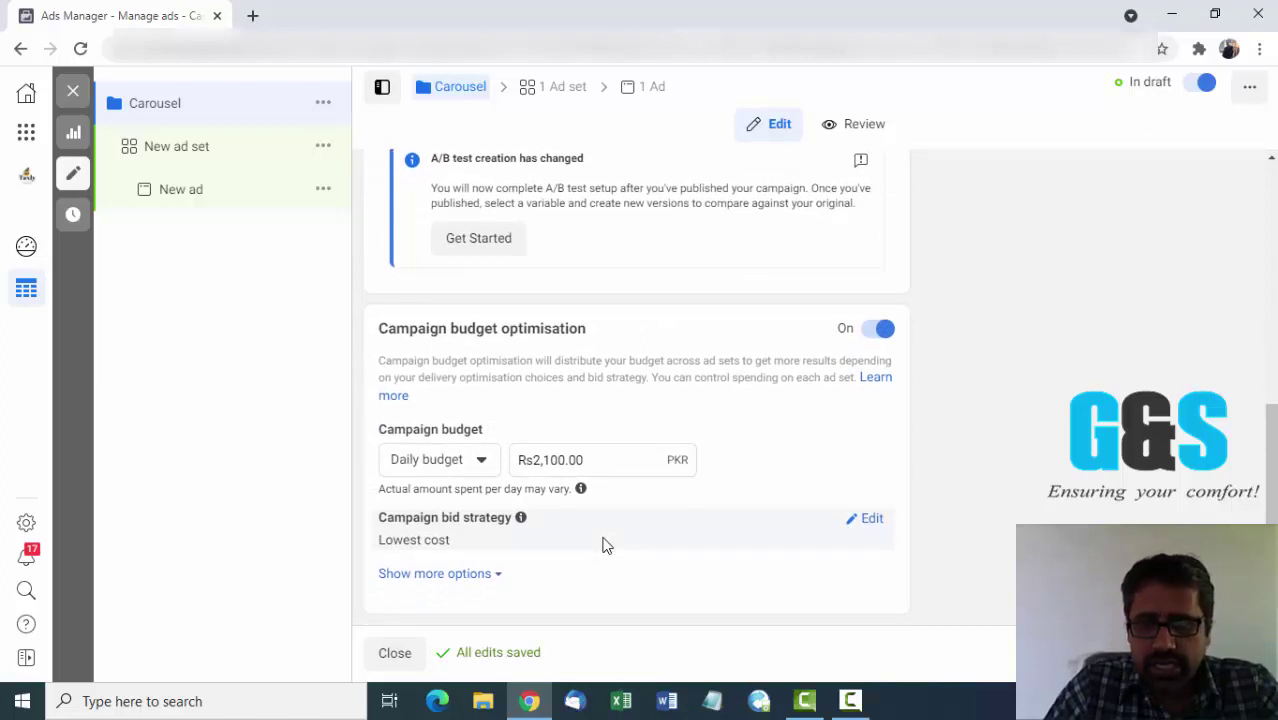
left_click(879, 333)
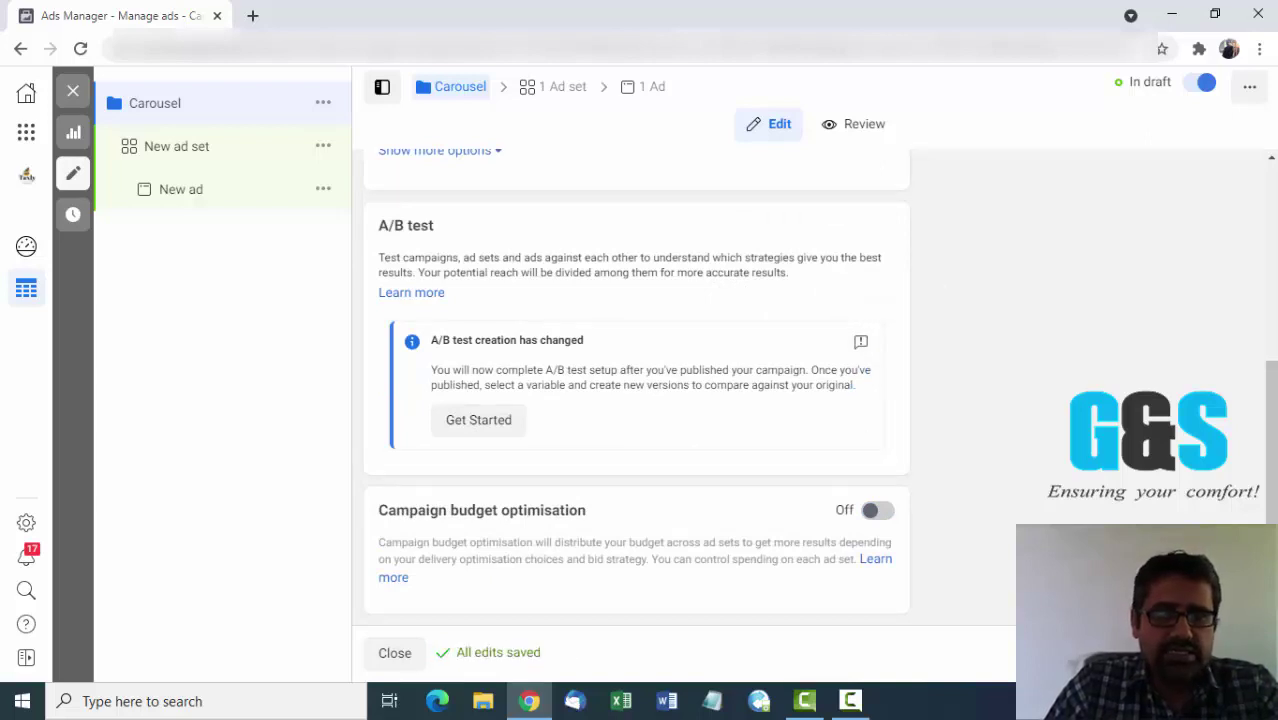
Open the campaign's new ad set and enable WhatsApp as a messaging app in addition to Messenger.
left_click(176, 146)
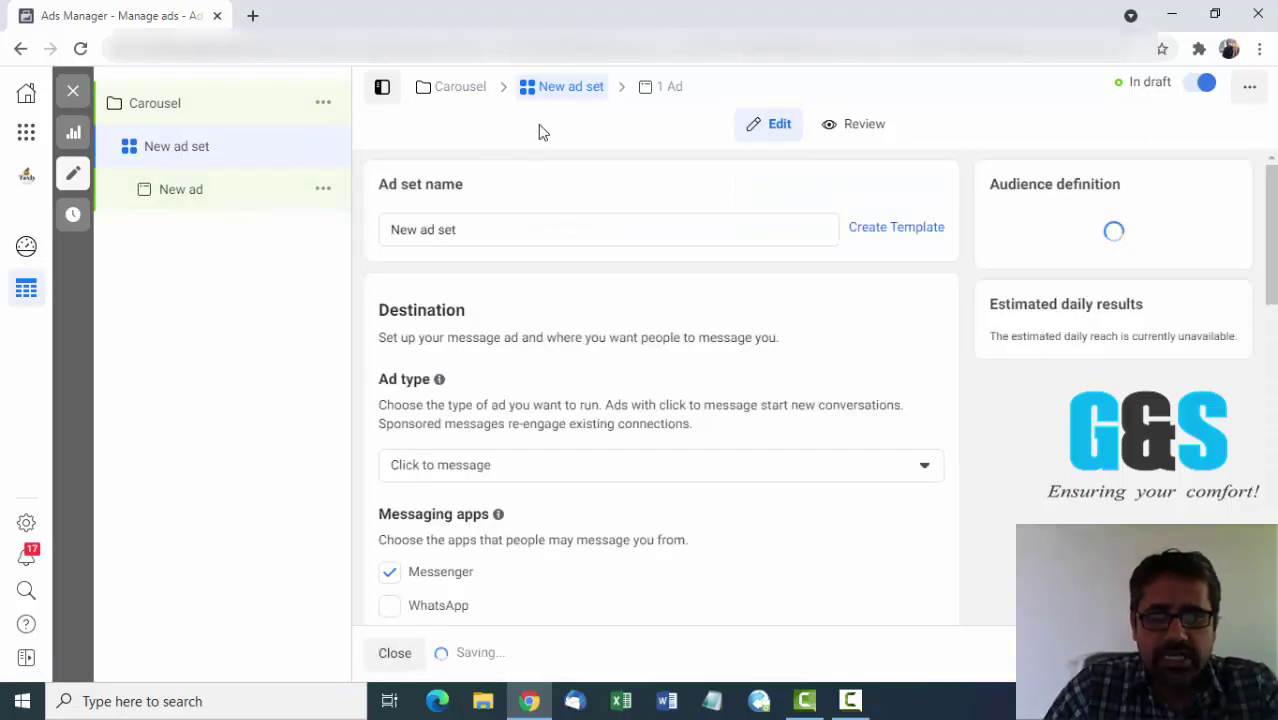
left_click(487, 231)
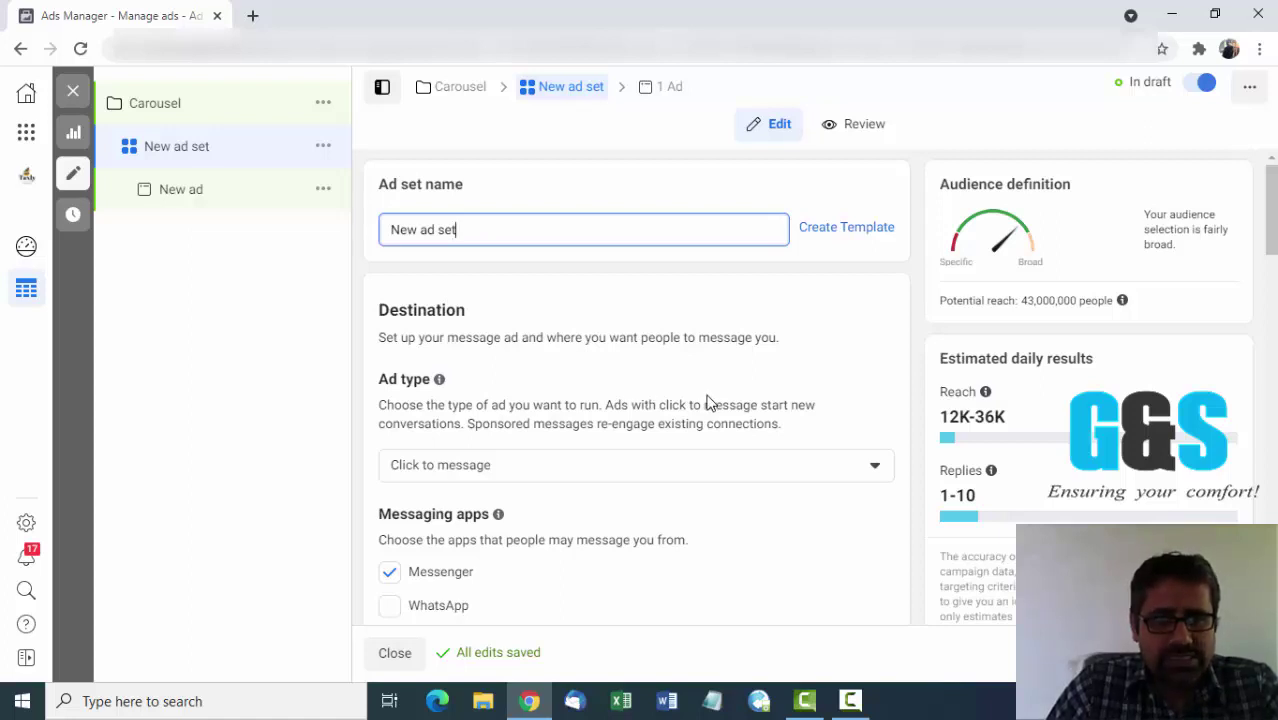
scroll(706, 401, "down", 3)
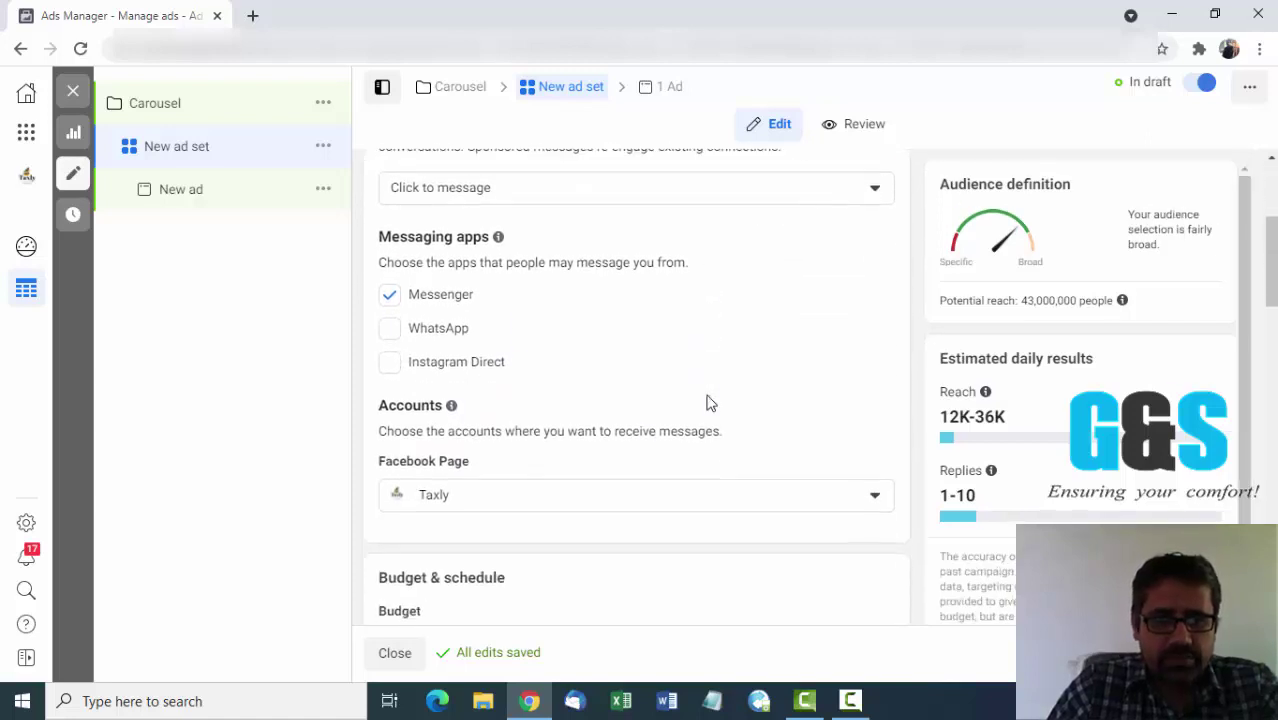
scroll(706, 401, "down", 1)
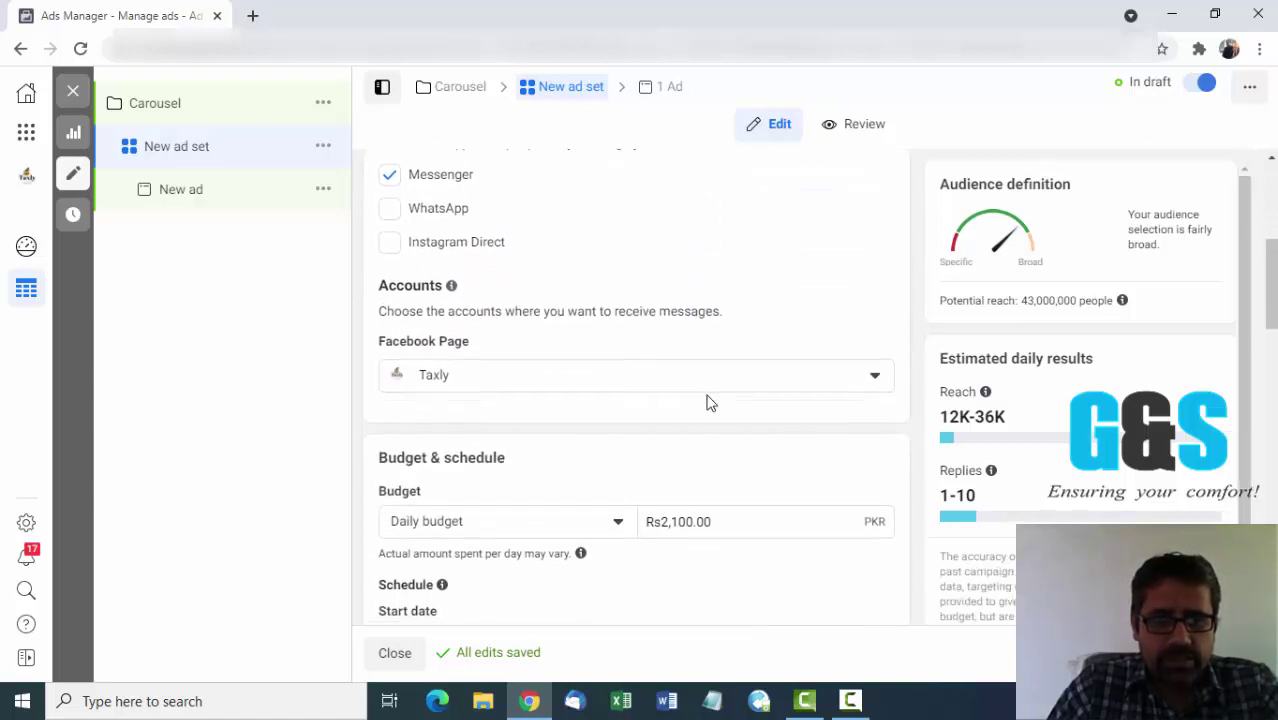
scroll(706, 401, "down", 1)
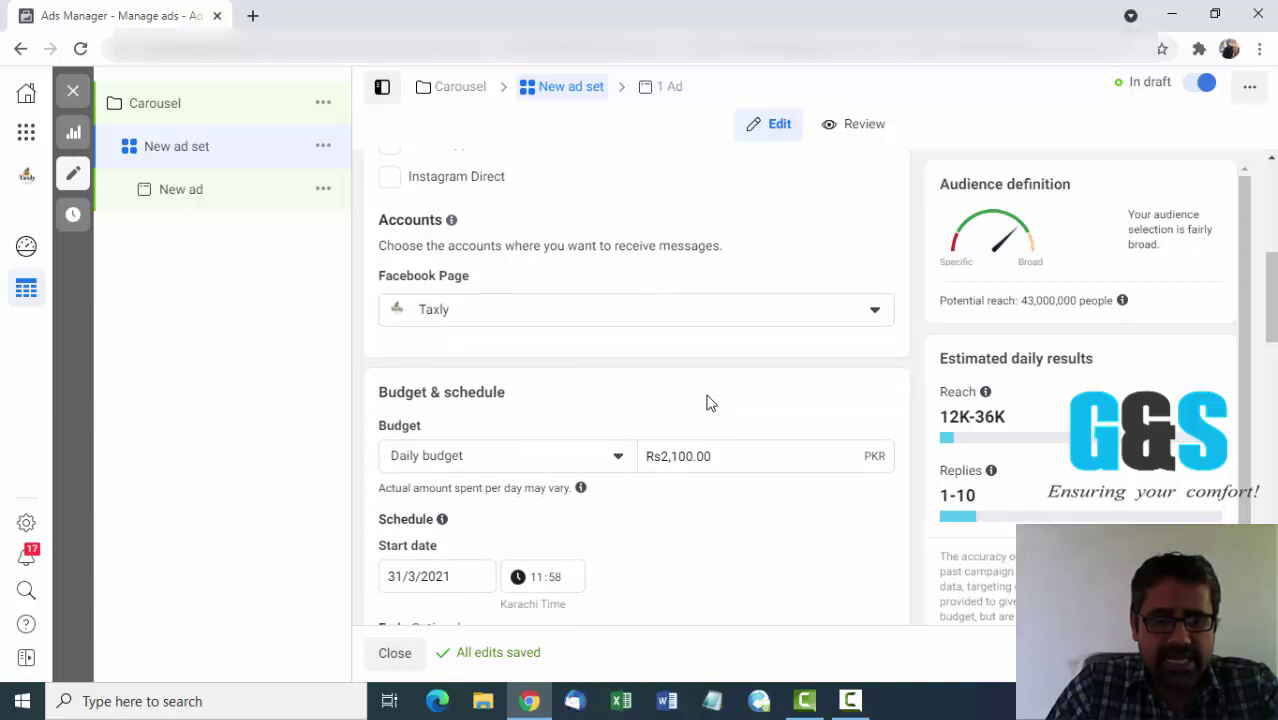
scroll(706, 401, "up", 3)
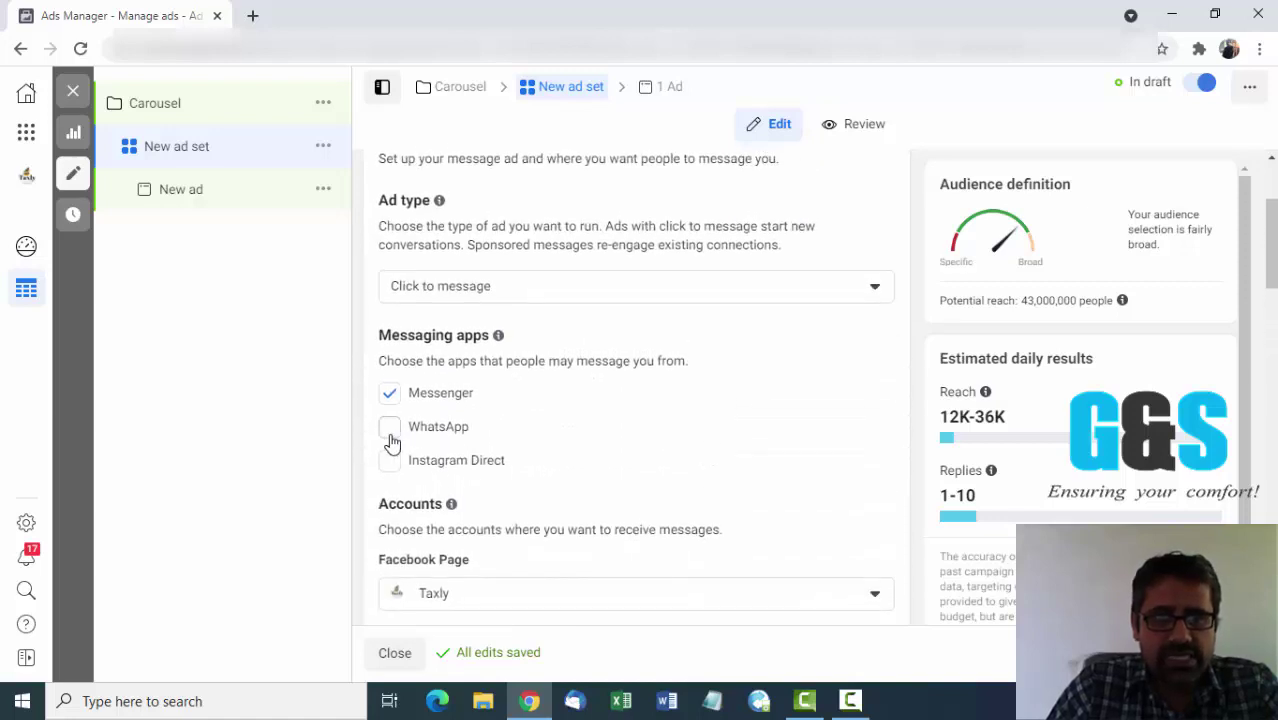
left_click(391, 440)
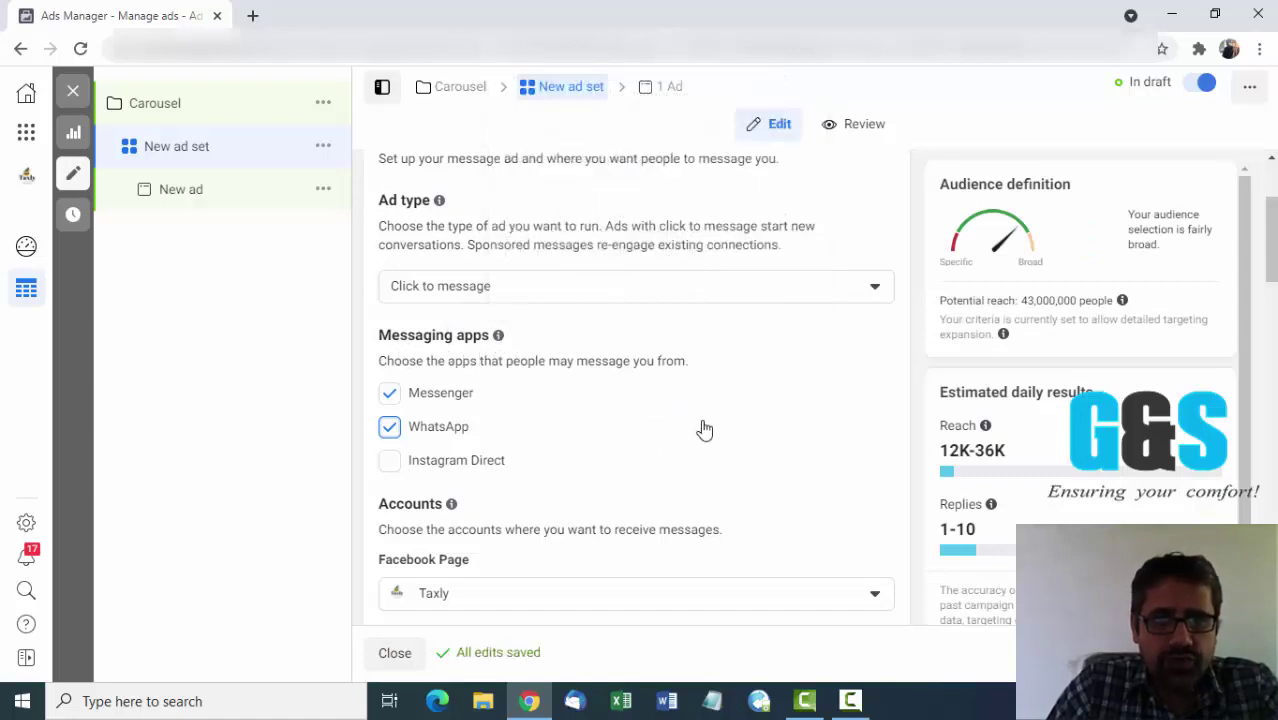
Examine the ad set's Facebook Page and WhatsApp Business accounts and its budget and schedule settings.
scroll(704, 429, "down", 1)
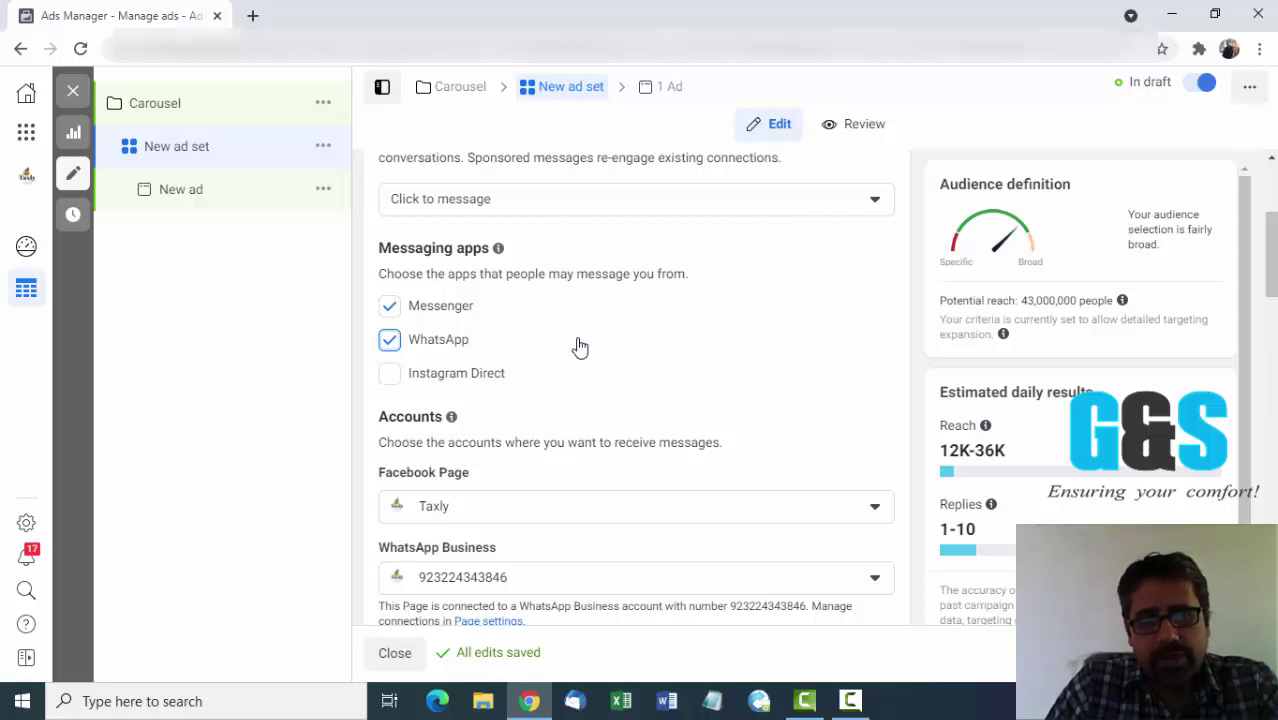
scroll(580, 346, "down", 1)
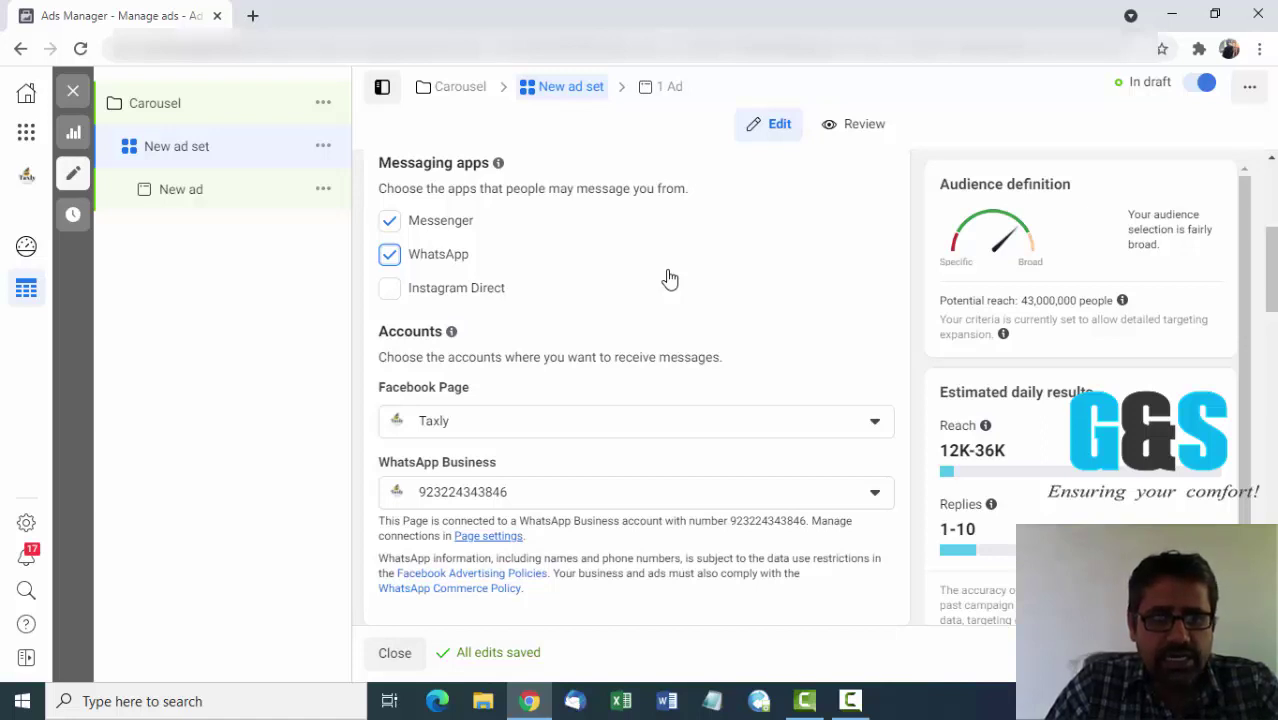
scroll(669, 279, "down", 1)
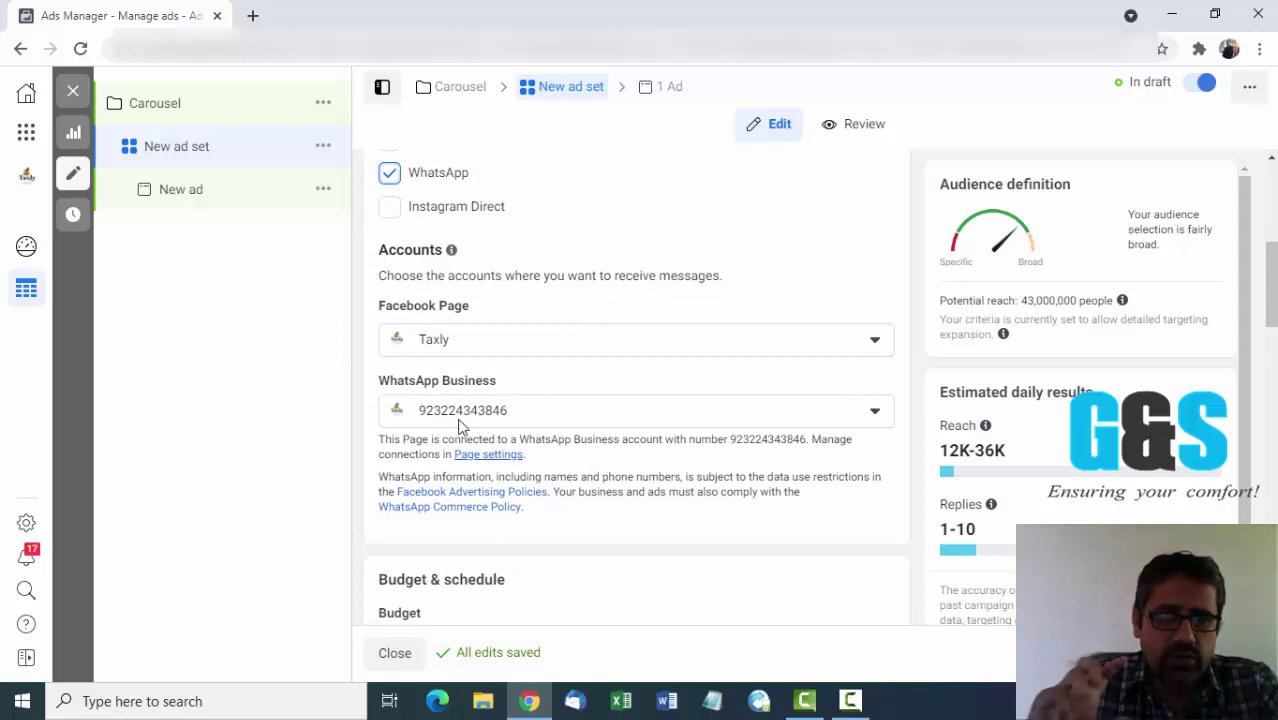
scroll(538, 401, "up", 2)
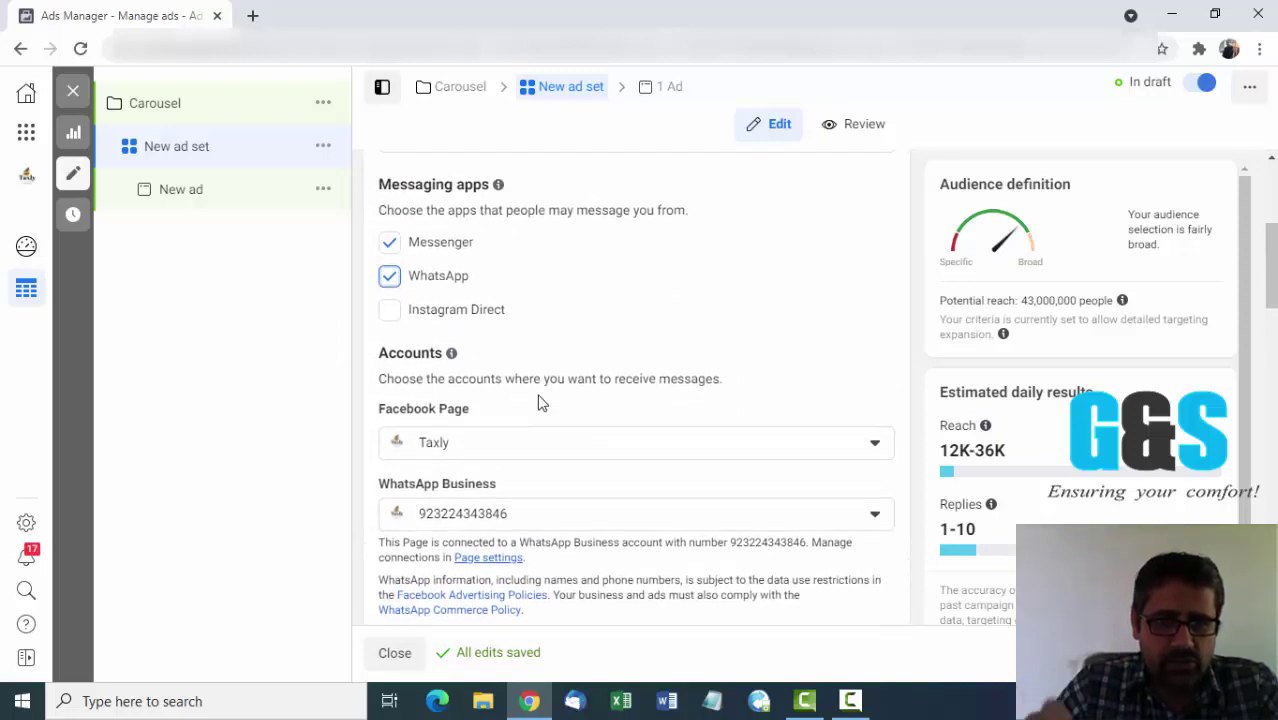
scroll(539, 402, "up", 1)
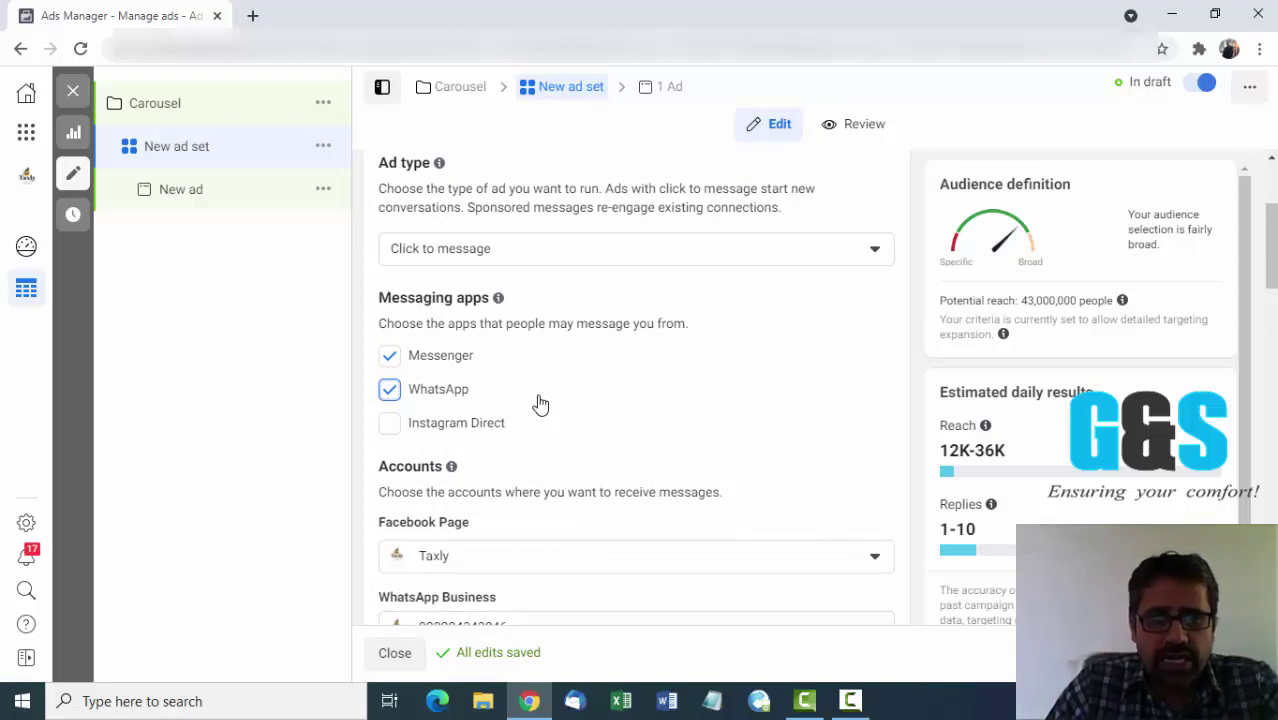
scroll(539, 403, "down", 3)
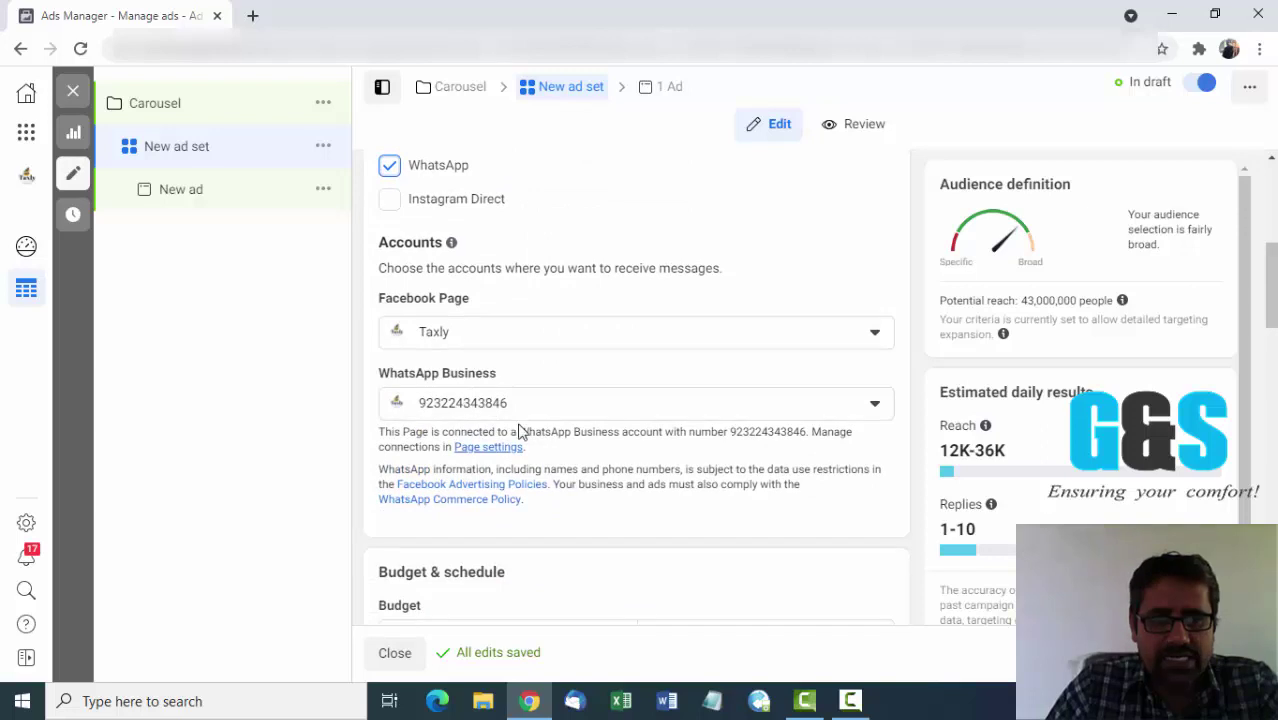
scroll(550, 458, "down", 3)
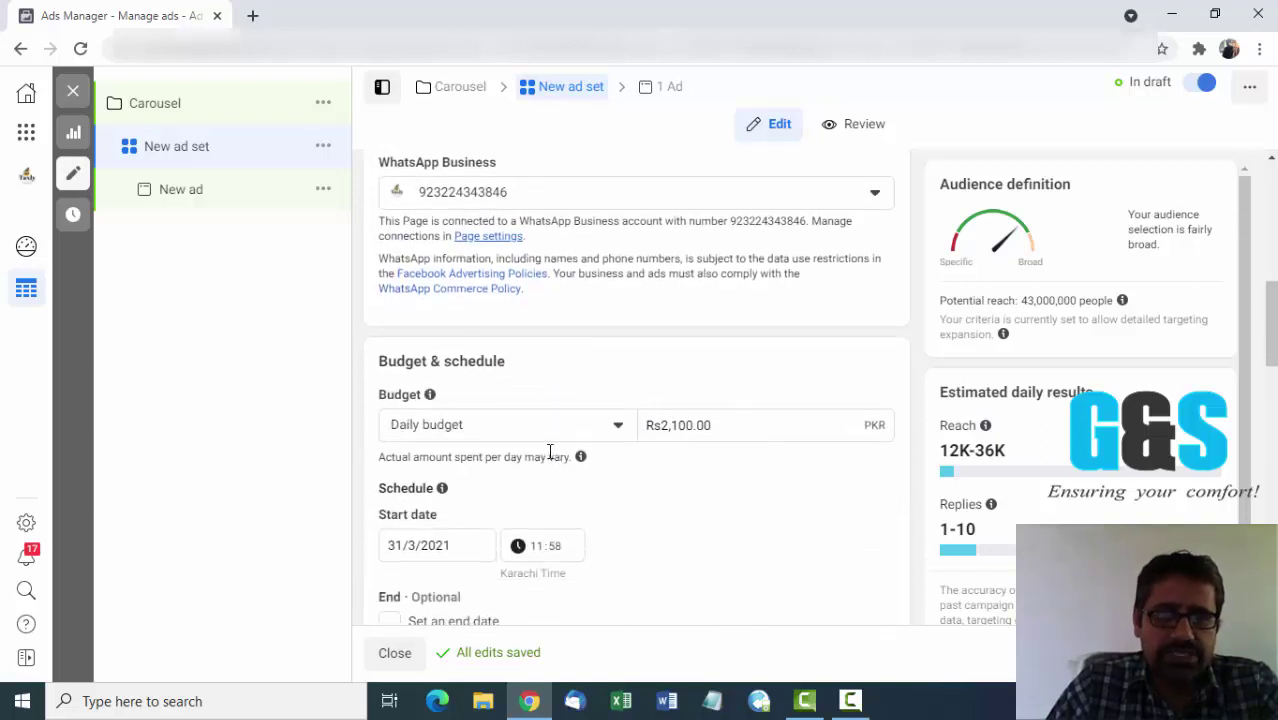
mouse_move(580, 457)
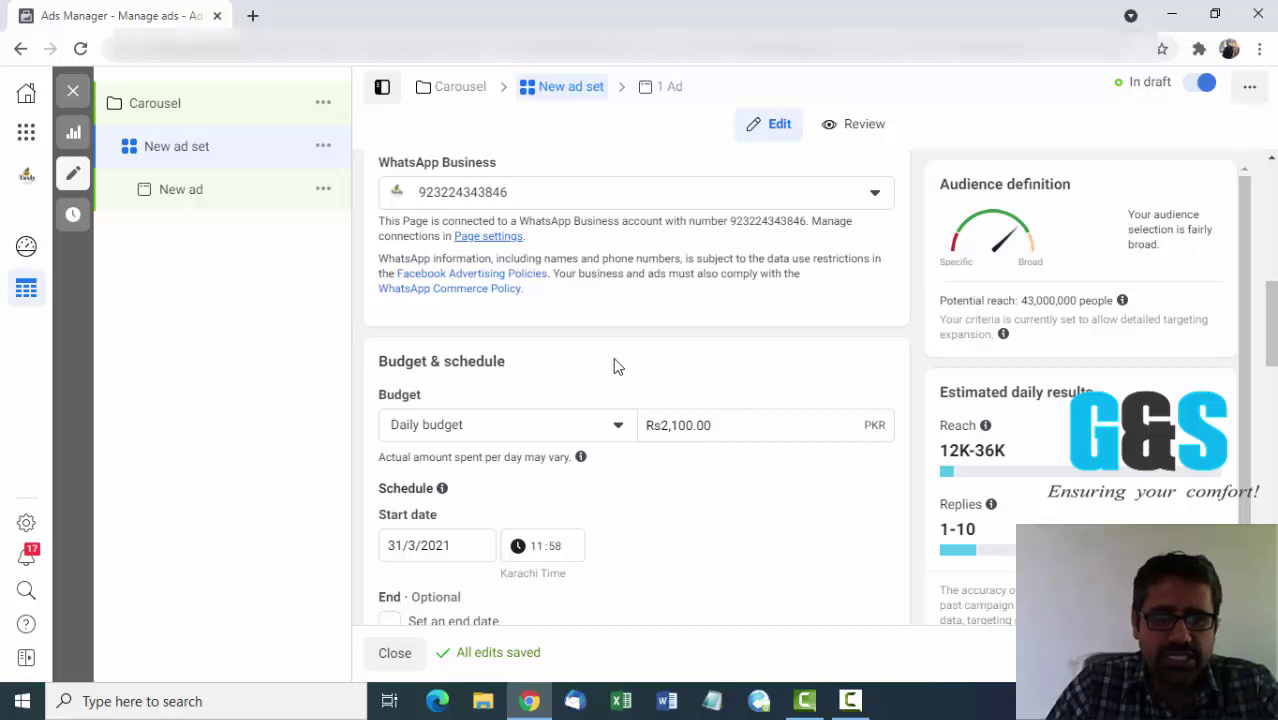
Switch the ad set to a lifetime budget and set its end date to 2/4/2021.
scroll(645, 362, "down", 1)
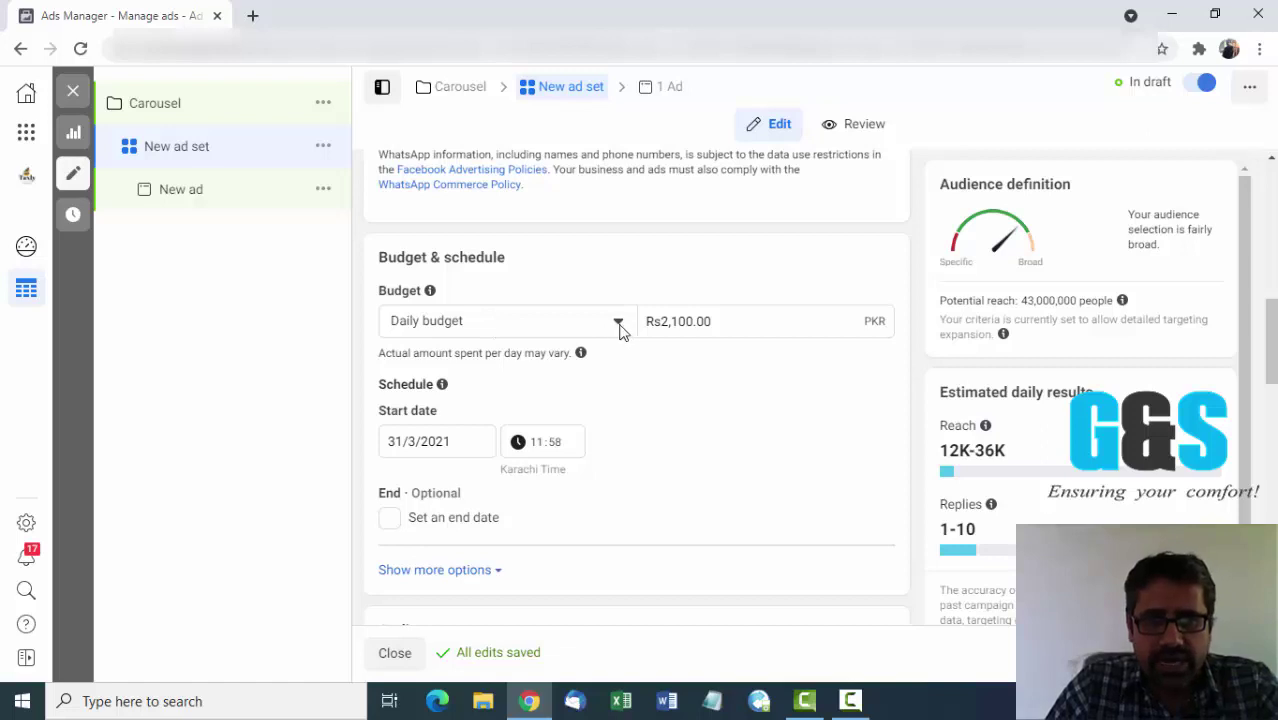
left_click(616, 328)
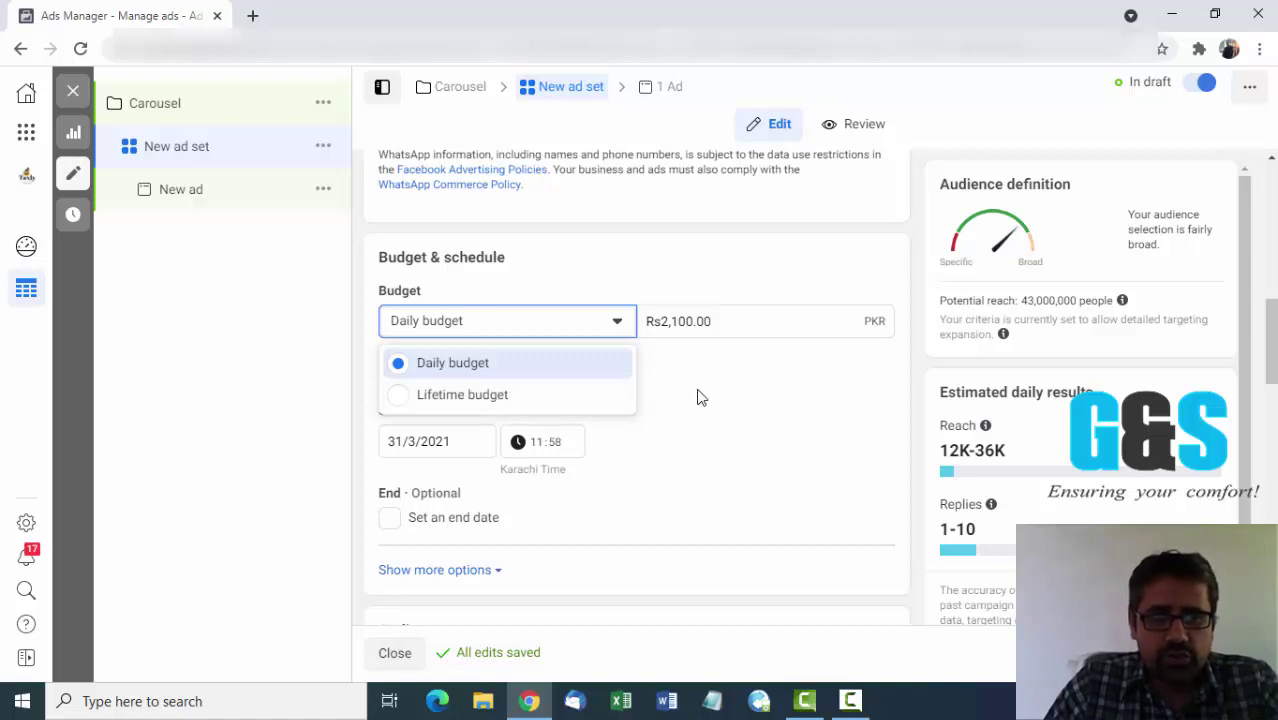
left_click(448, 400)
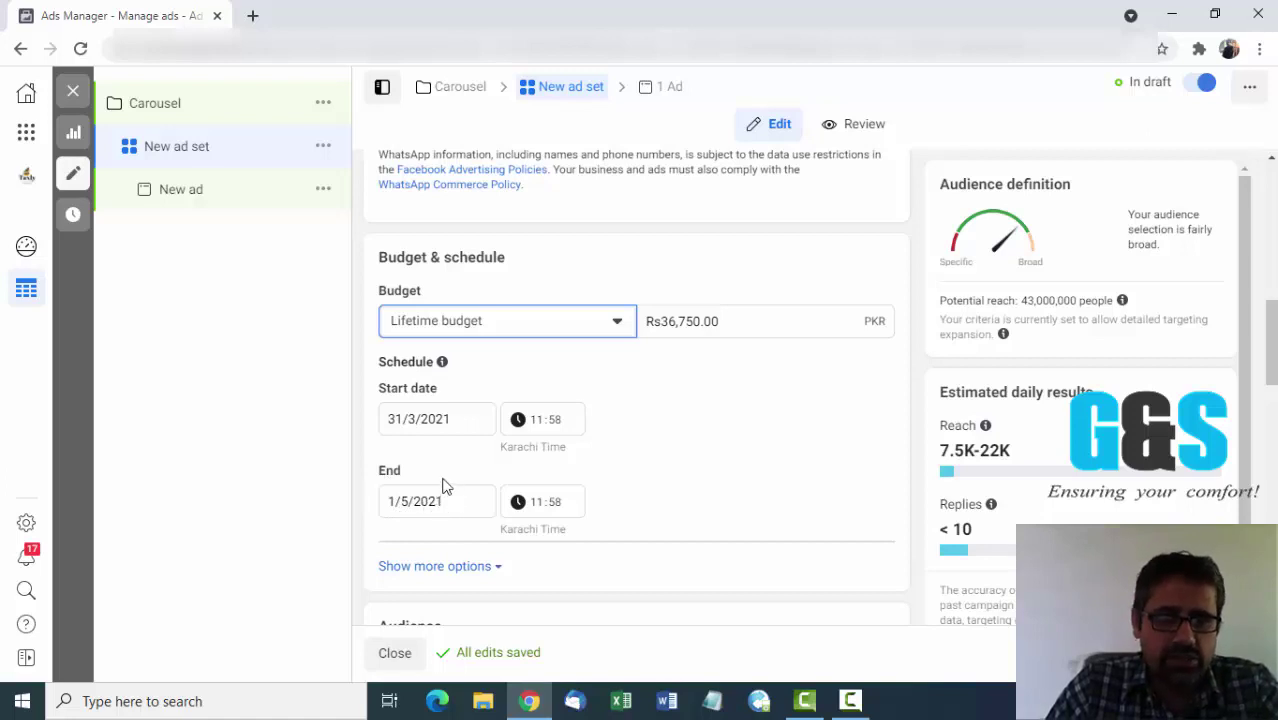
scroll(705, 456, "down", 1)
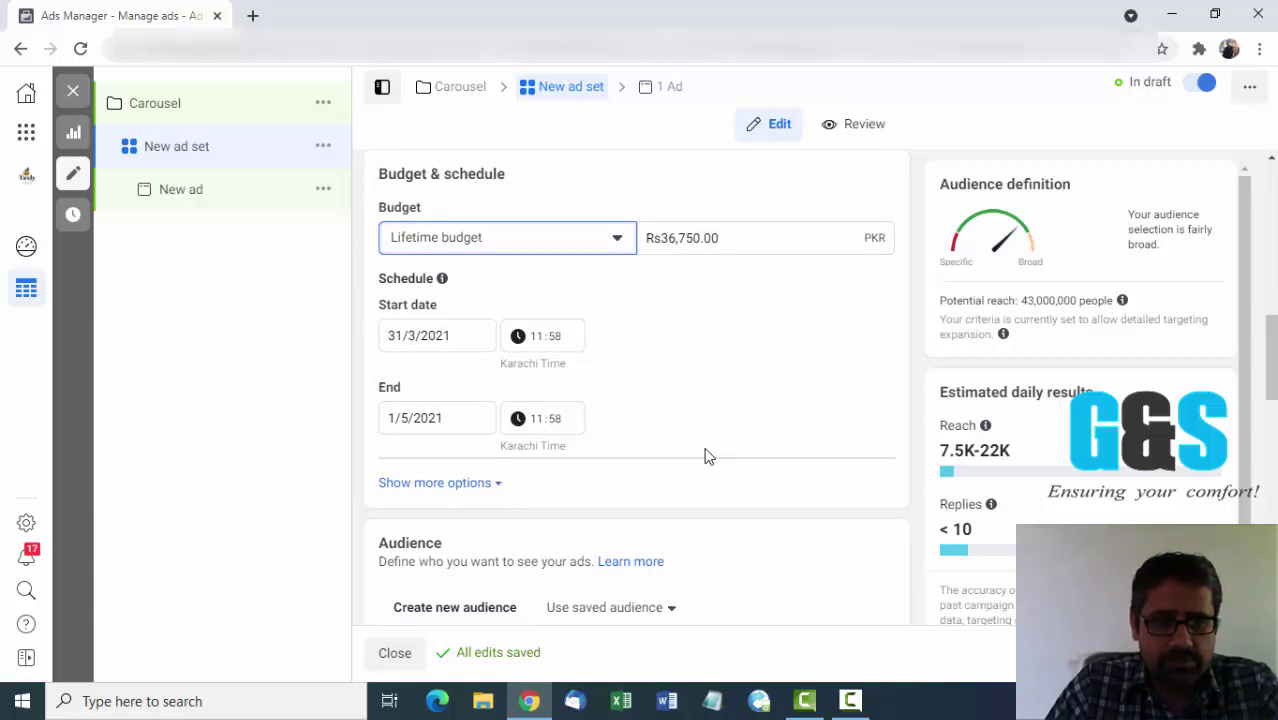
left_click(436, 418)
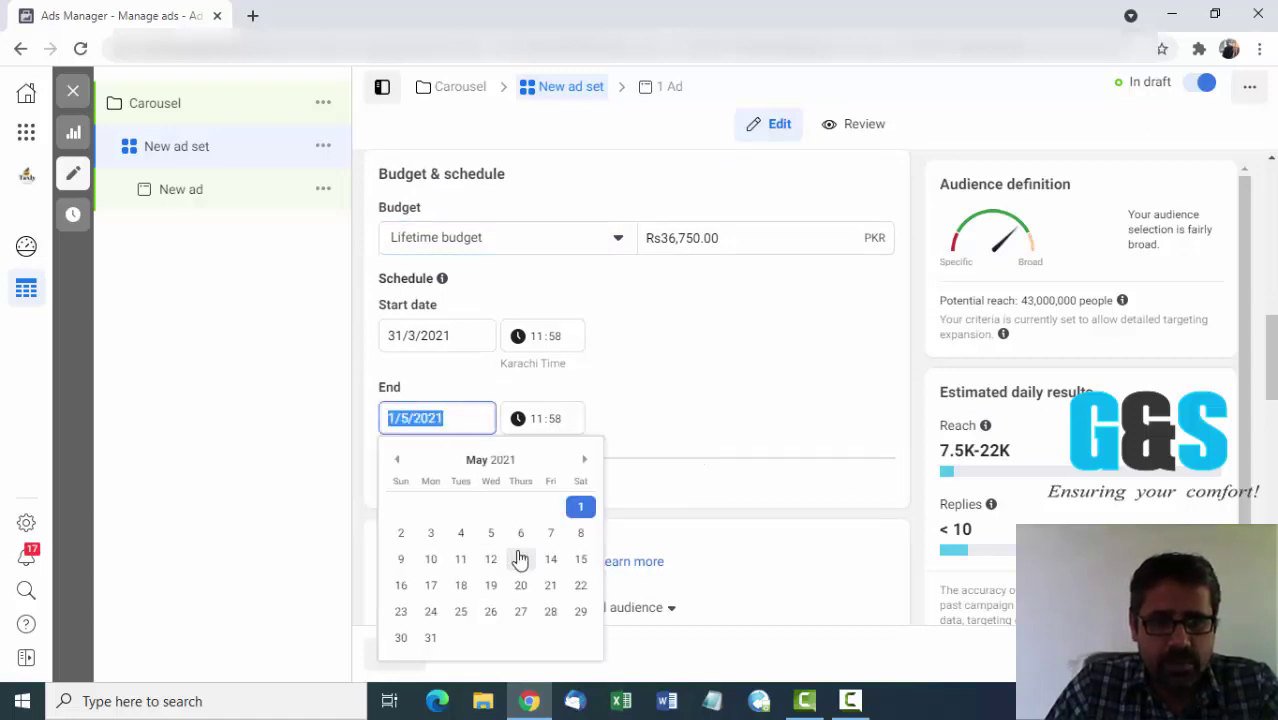
left_click(398, 463)
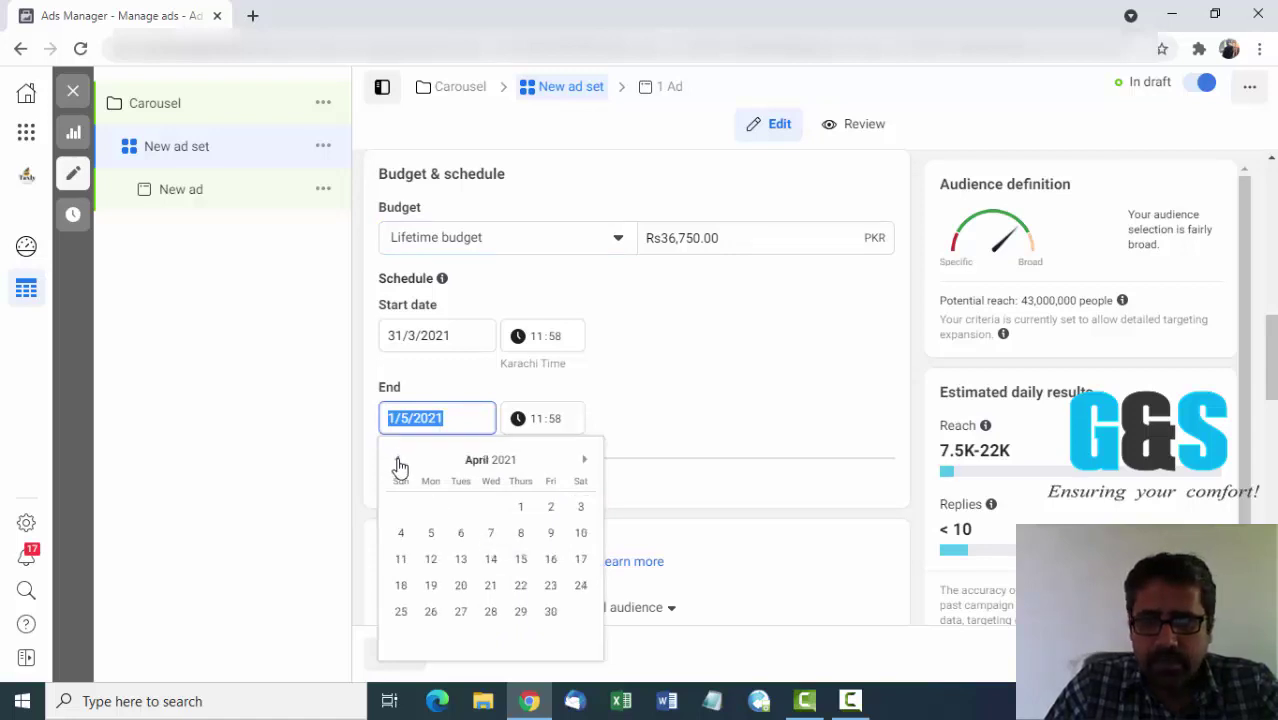
left_click(551, 510)
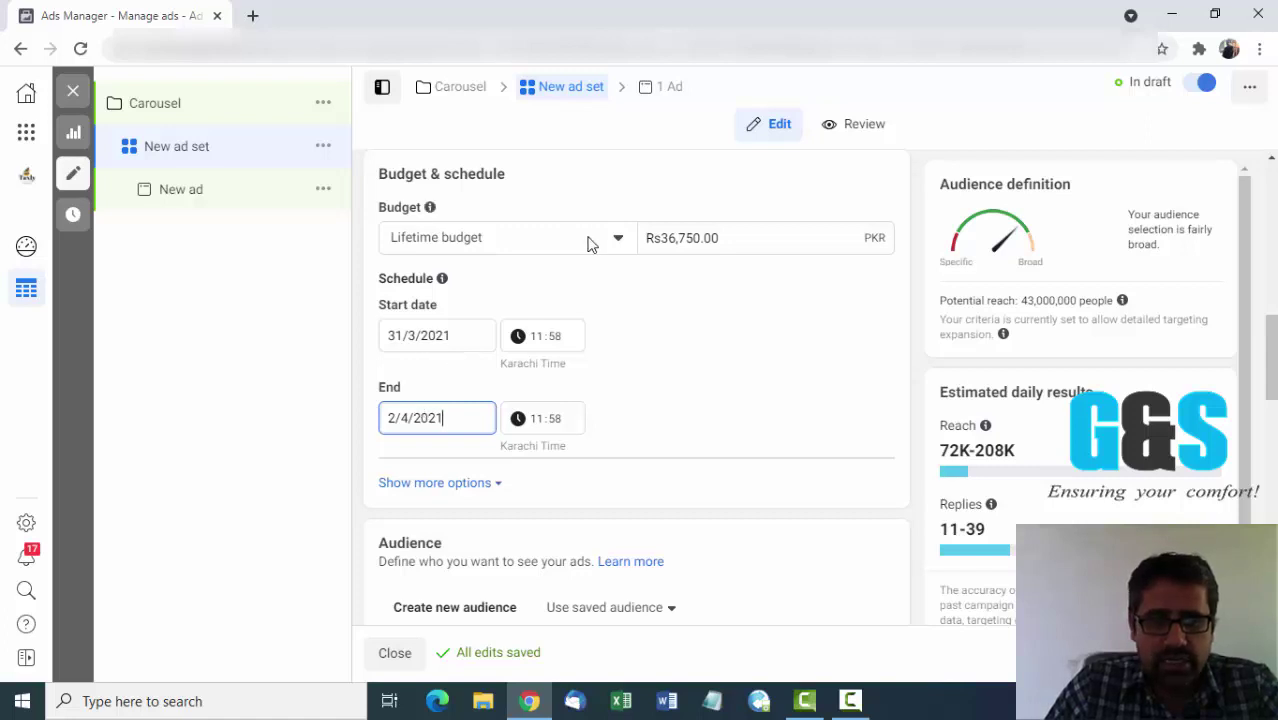
Return the ad set to a daily budget and remove its end date.
left_click(620, 240)
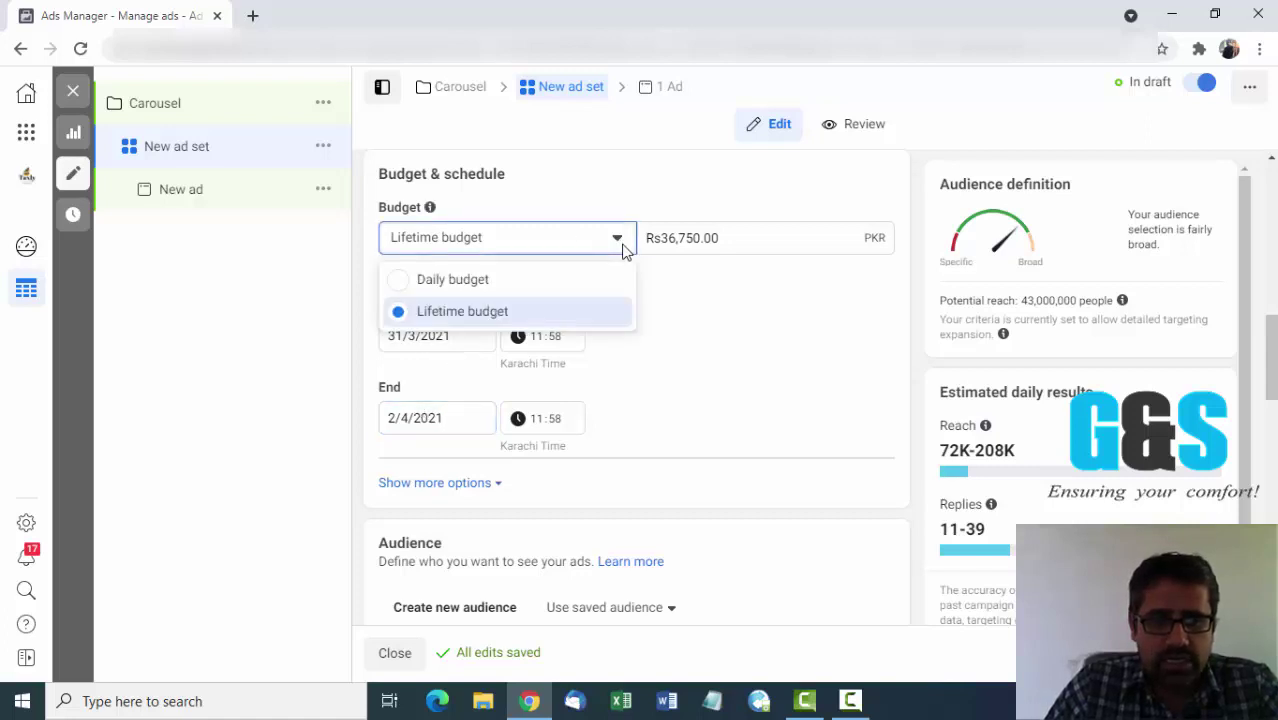
left_click(465, 285)
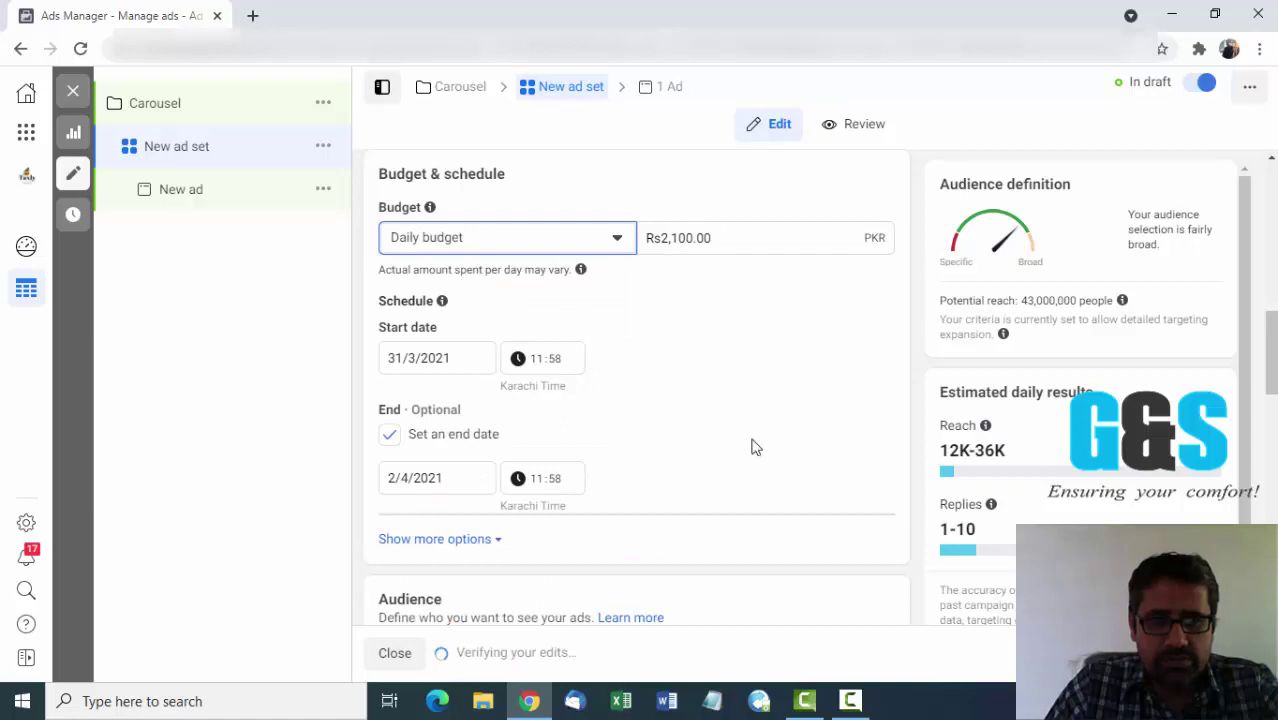
left_click(408, 472)
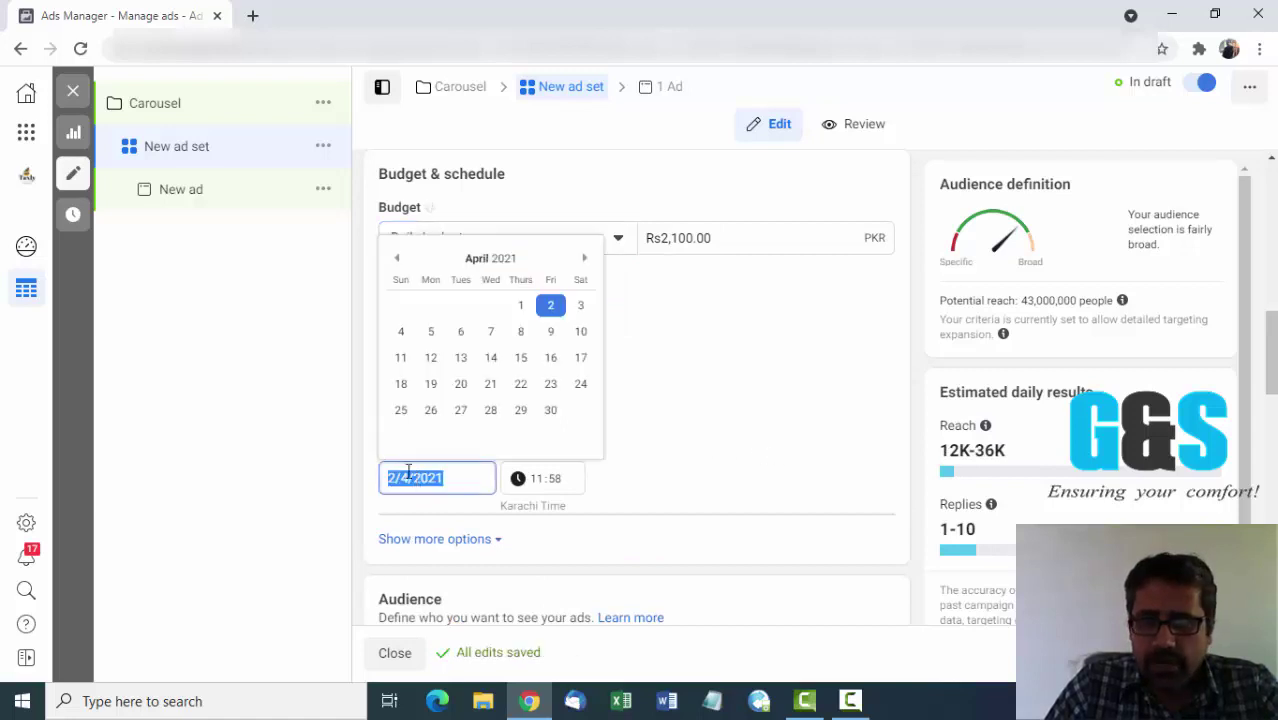
left_click(680, 357)
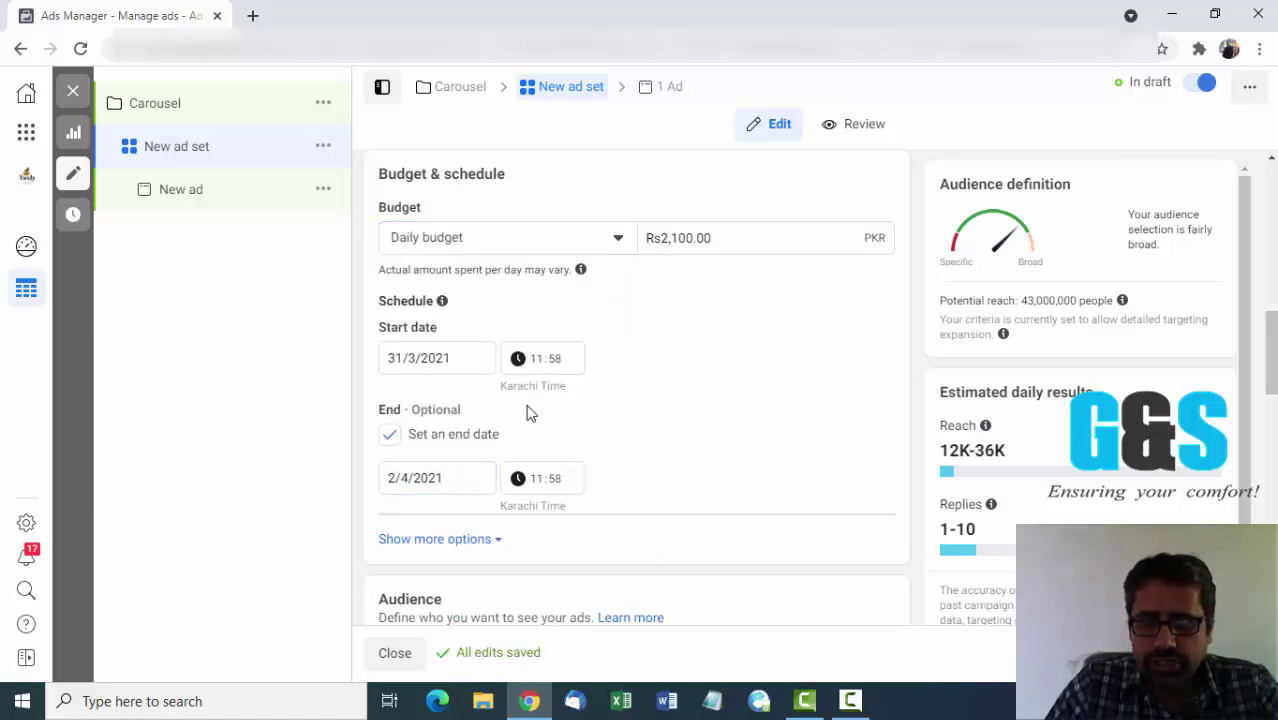
left_click(391, 440)
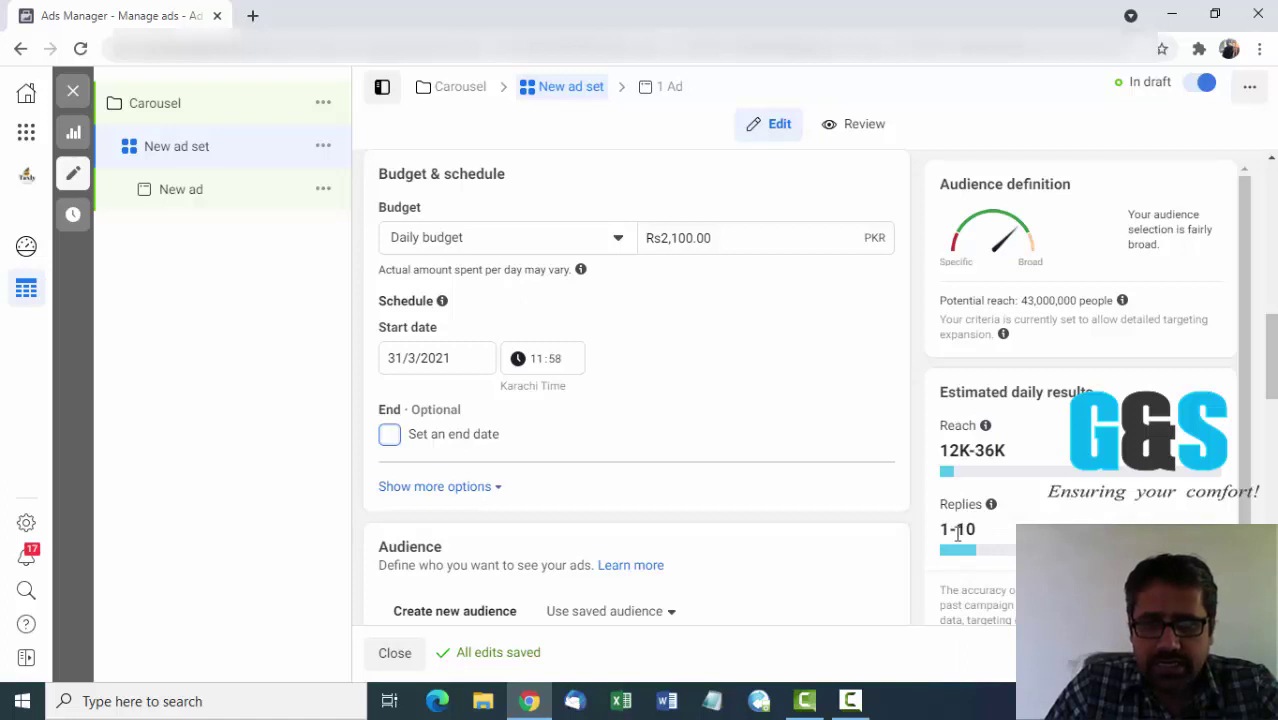
Change the ad set's budget type to lifetime again, with 2 April 2021 as the end date.
left_click(617, 242)
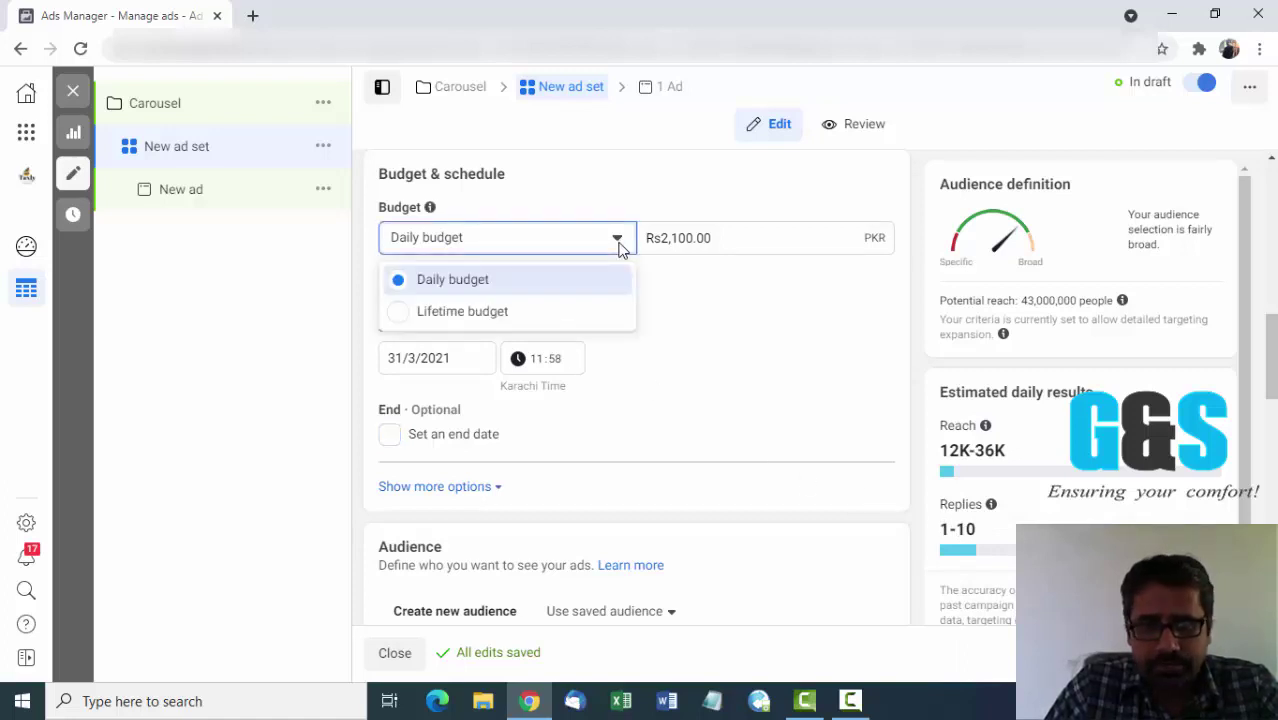
left_click(477, 316)
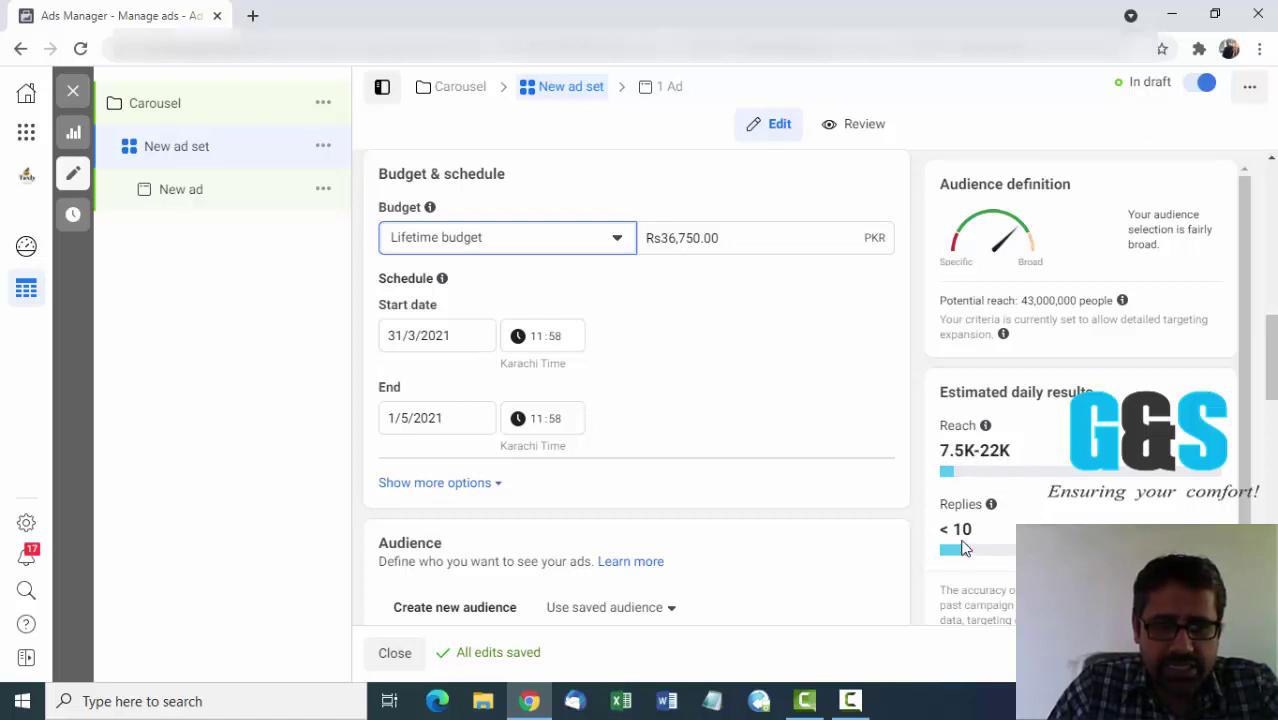
left_click(416, 418)
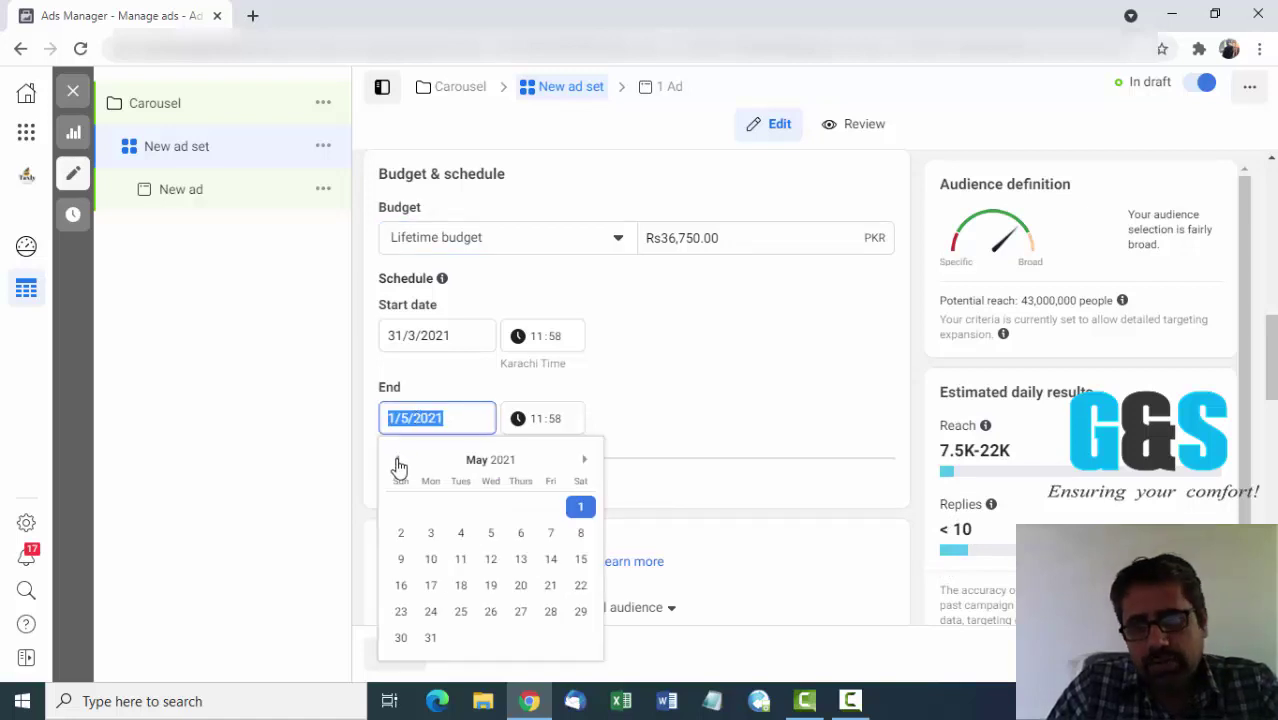
left_click(397, 460)
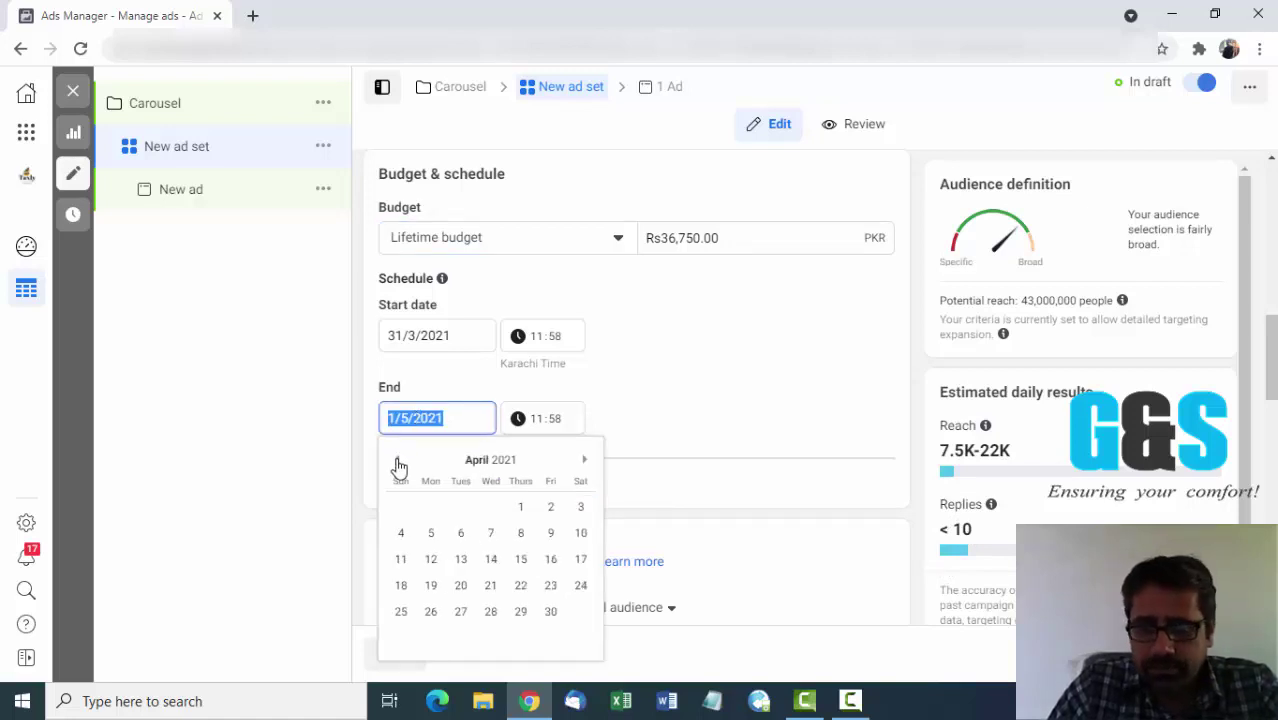
left_click(551, 508)
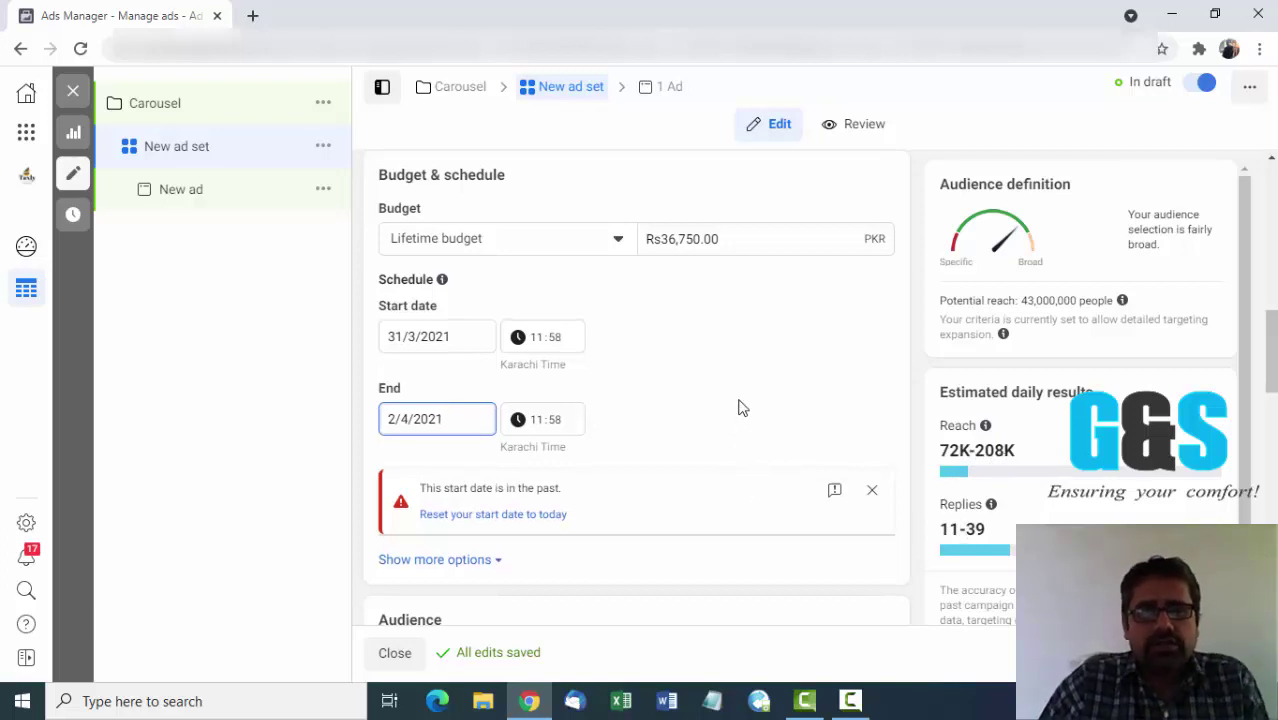
Reset the ad set's expired start date to today.
scroll(740, 406, "up", 1)
scroll(740, 406, "down", 1)
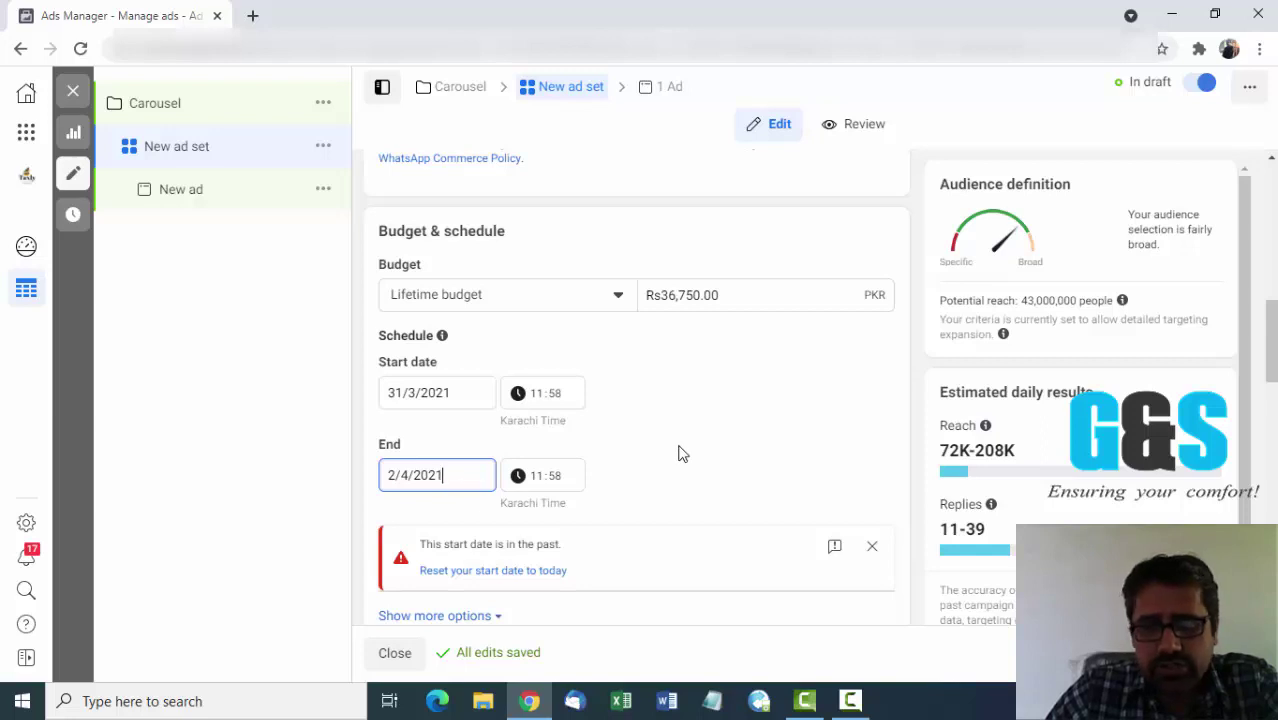
scroll(679, 445, "down", 1)
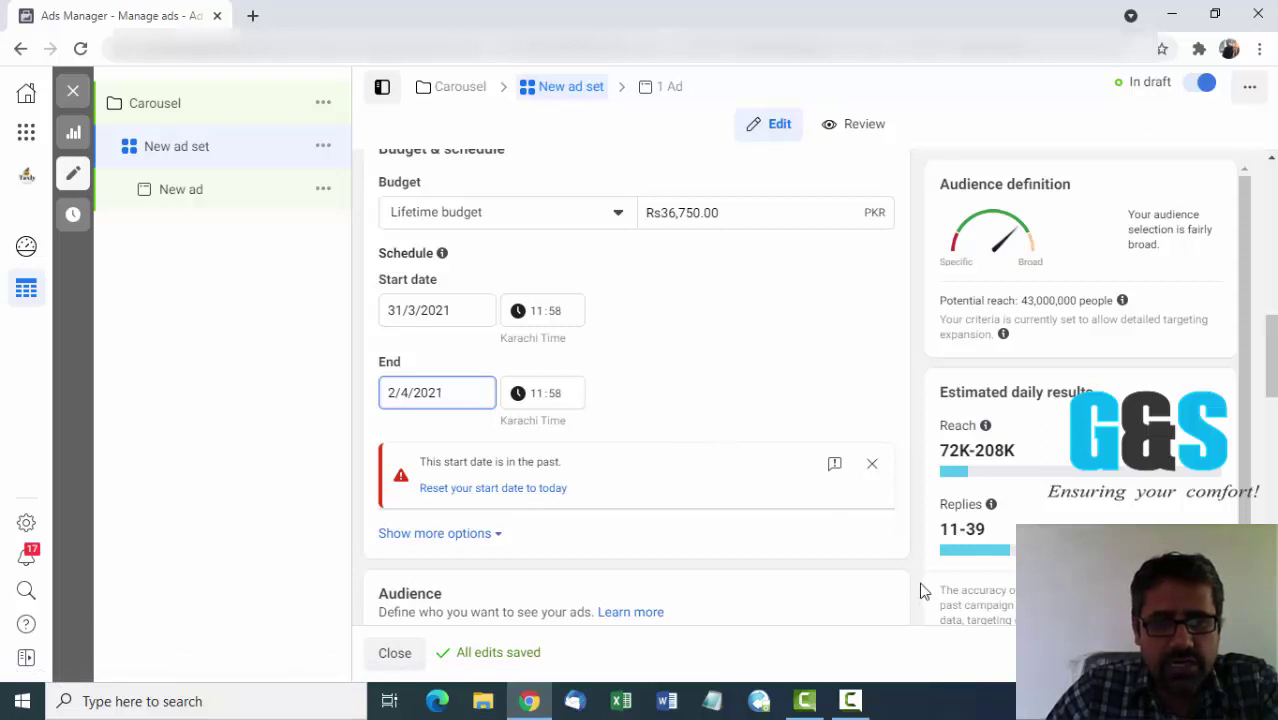
scroll(685, 427, "up", 1)
scroll(685, 427, "up", 1)
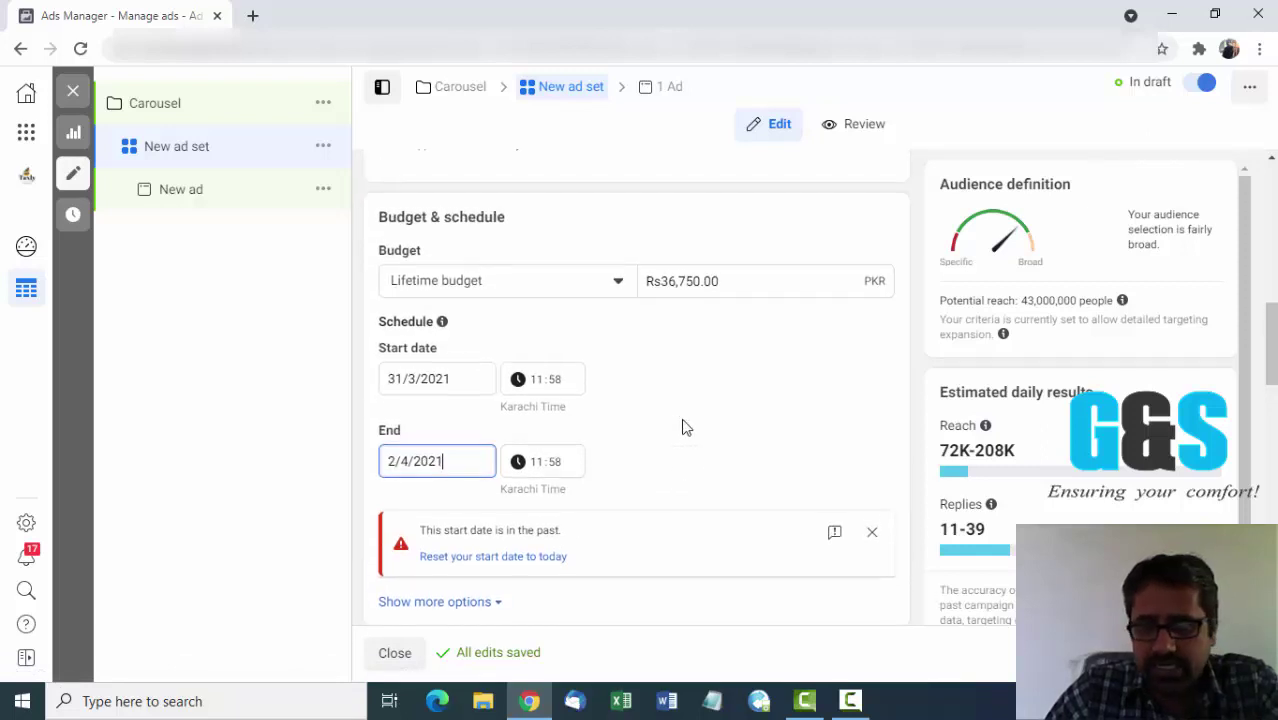
left_click(465, 569)
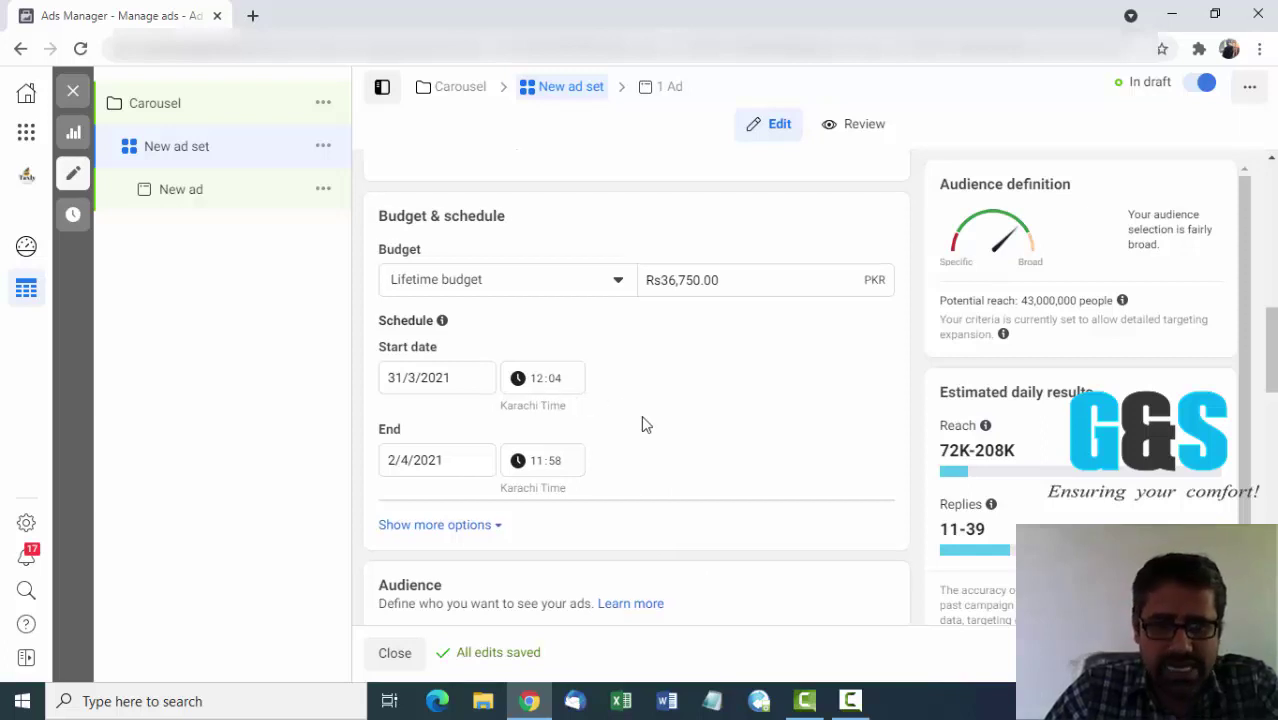
Open Business Manager in a new browser tab, switch to the Taxly business and open its Page, closing the Business Manager tab.
scroll(643, 423, "down", 1)
scroll(645, 422, "down", 1)
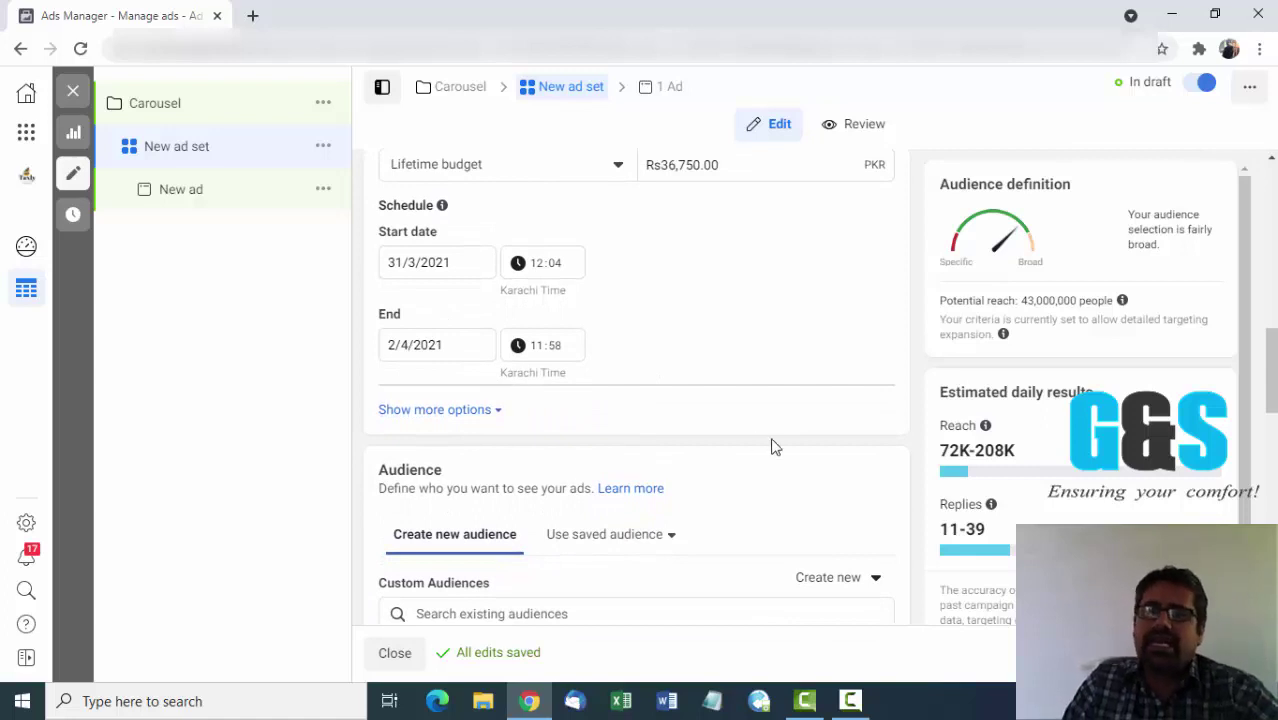
scroll(773, 447, "down", 1)
scroll(772, 447, "down", 2)
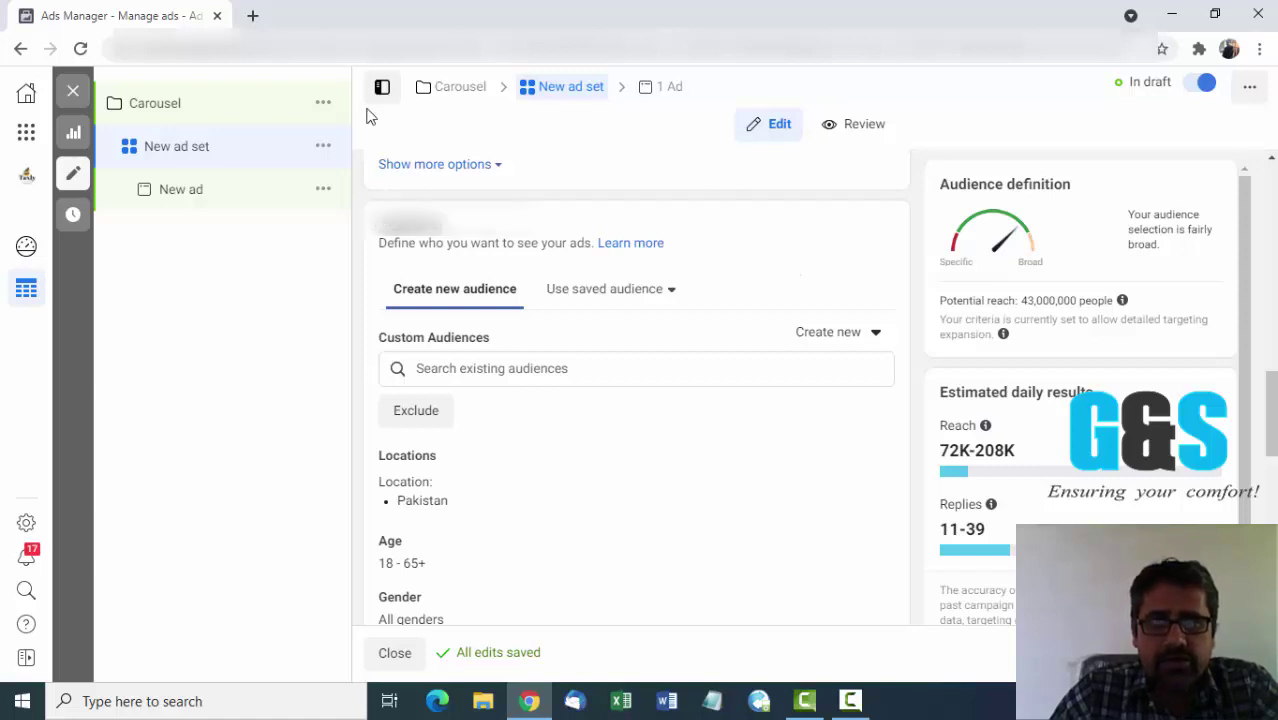
left_click(254, 17)
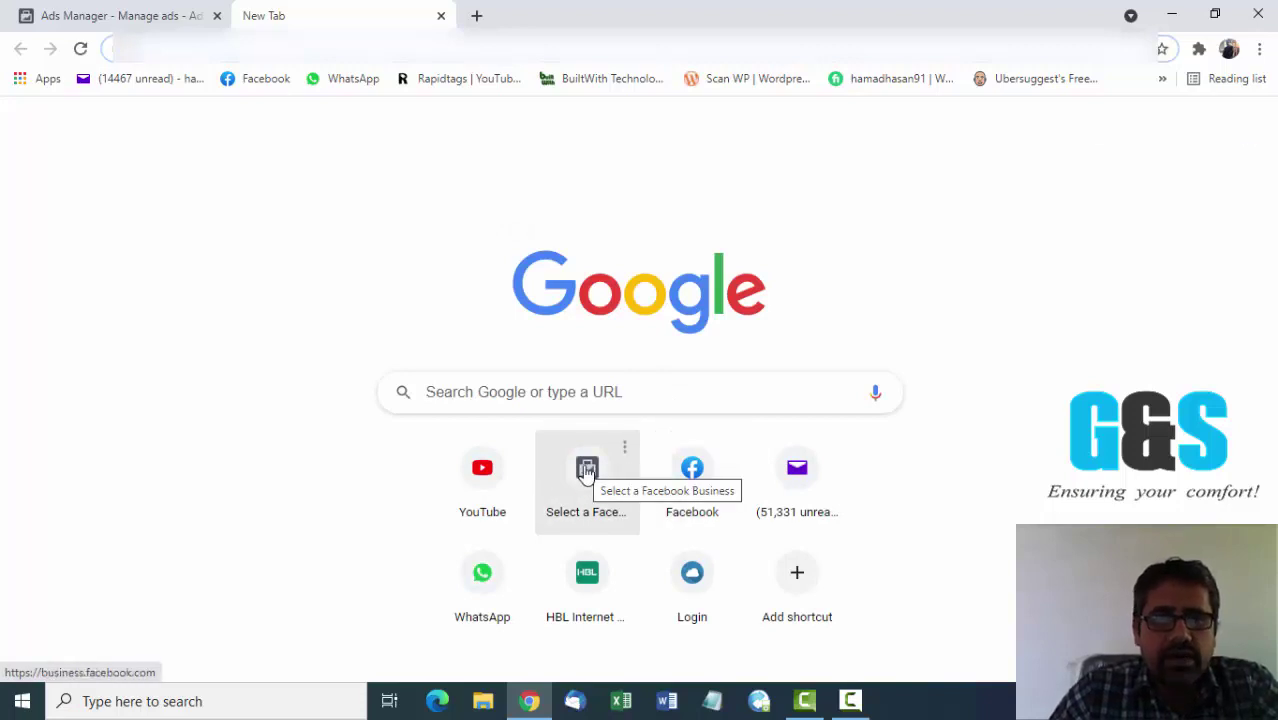
left_click(587, 475)
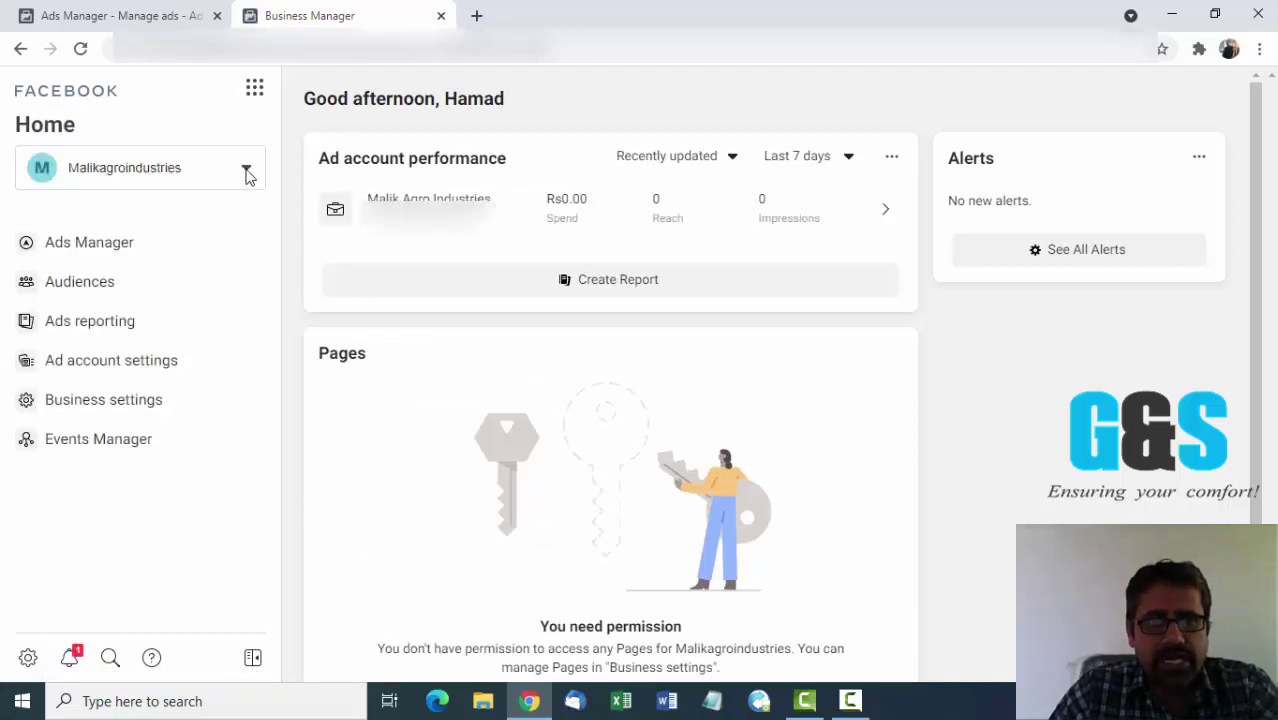
left_click(246, 170)
scroll(182, 481, "down", 2)
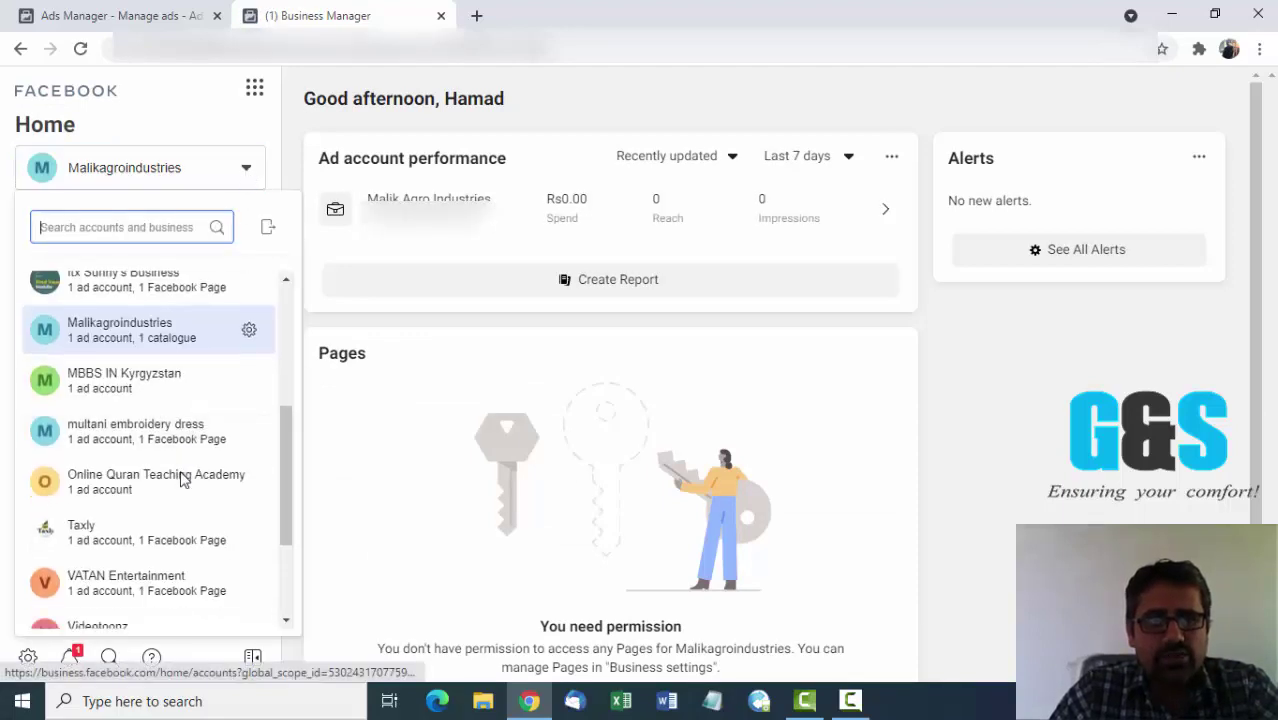
left_click(95, 462)
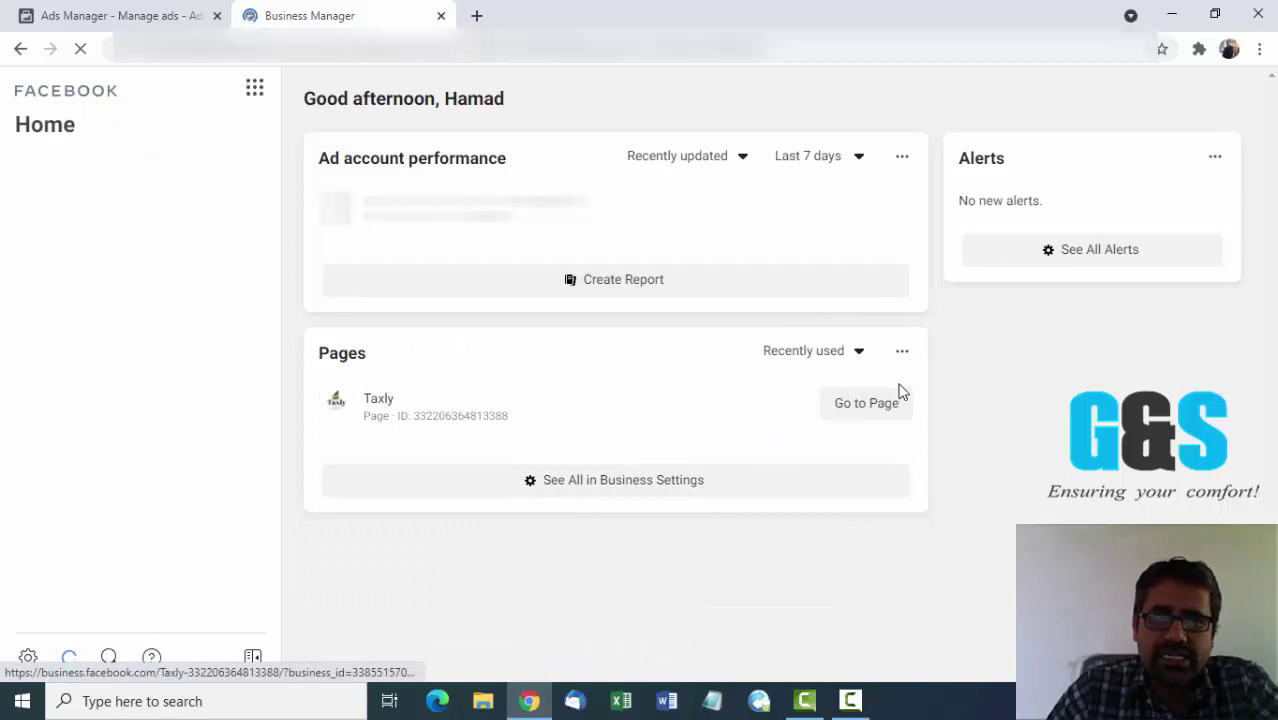
left_click(880, 410)
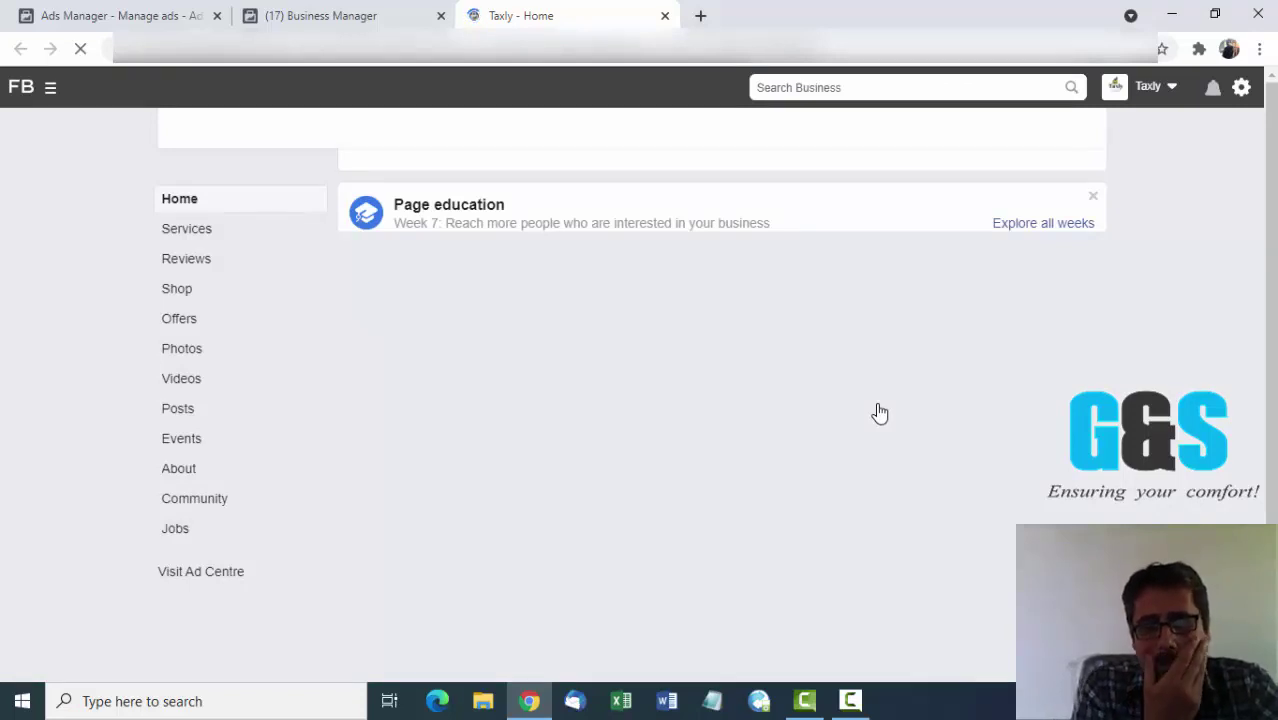
left_click(441, 16)
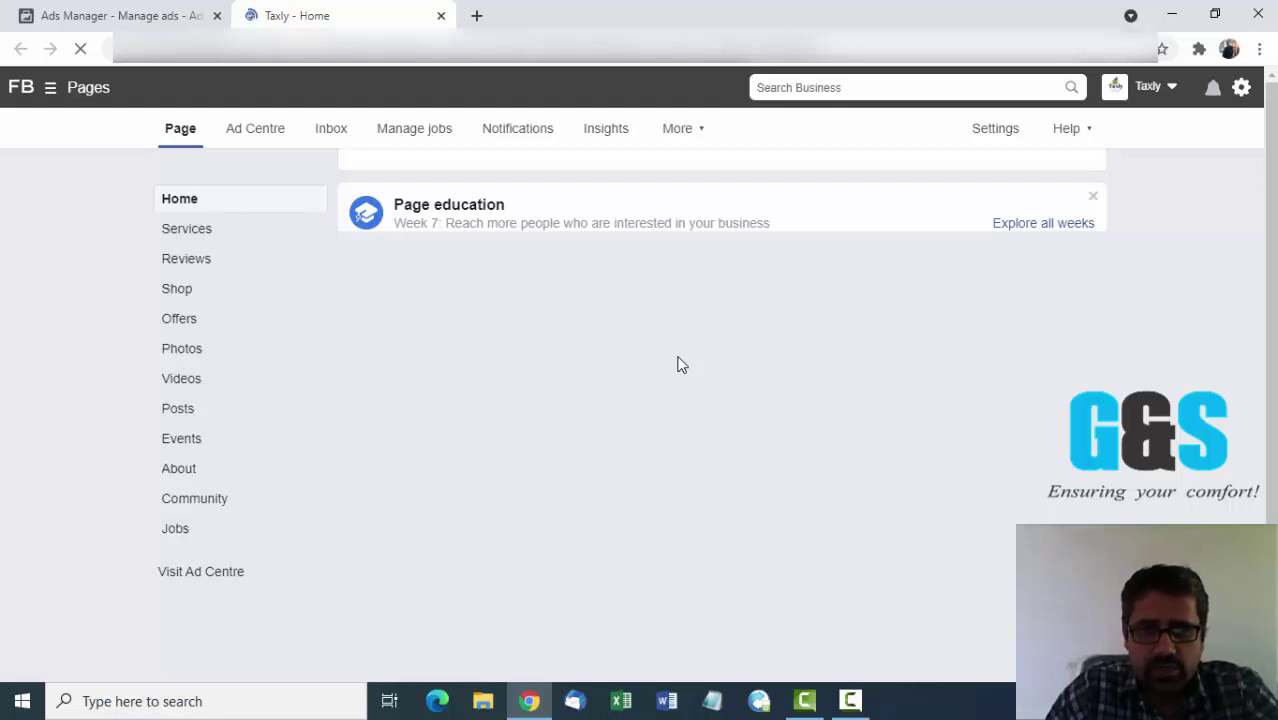
Return to the ad set in Ads Manager and set its audience location to the Punjab region in Pakistan.
left_click(120, 15)
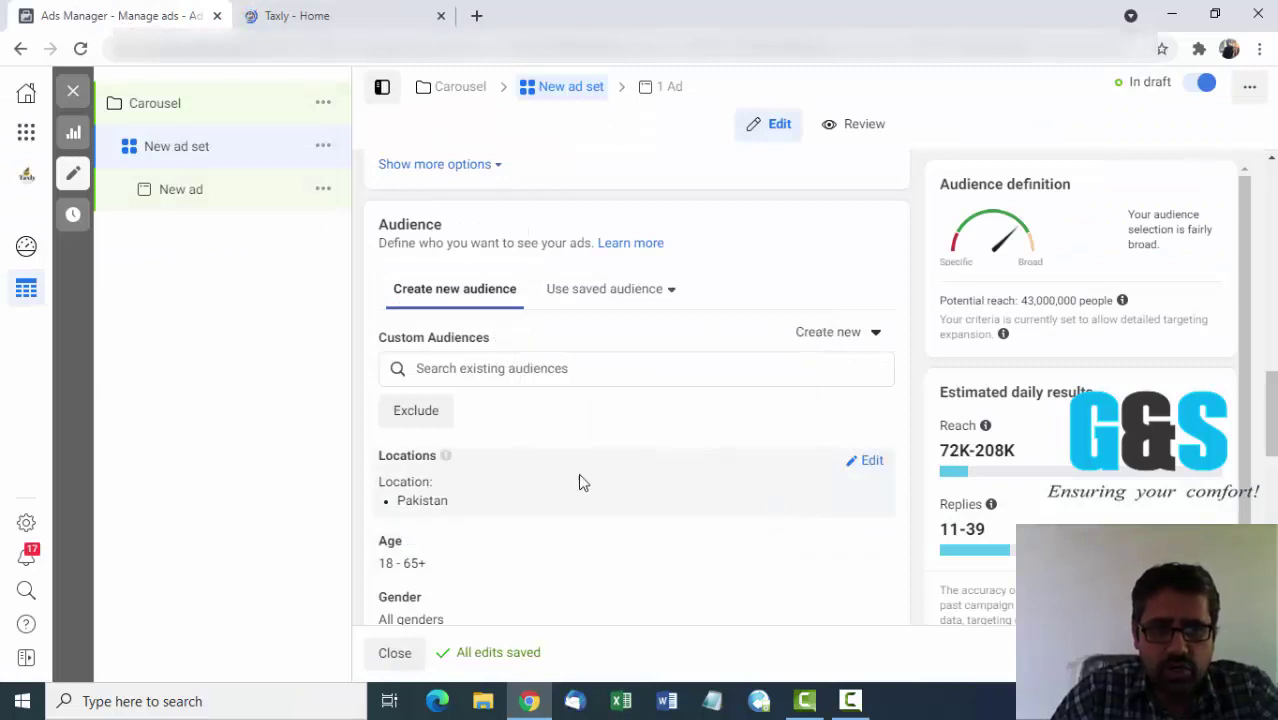
left_click(870, 463)
scroll(714, 463, "down", 3)
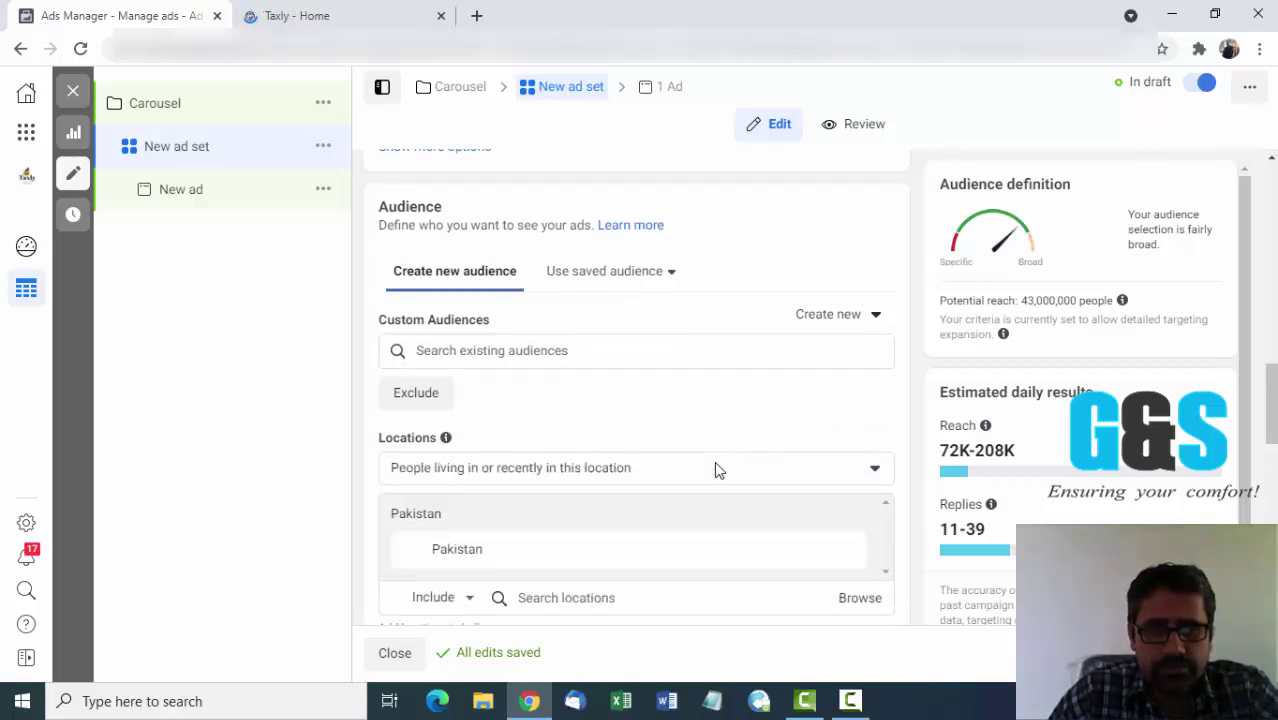
scroll(715, 471, "down", 2)
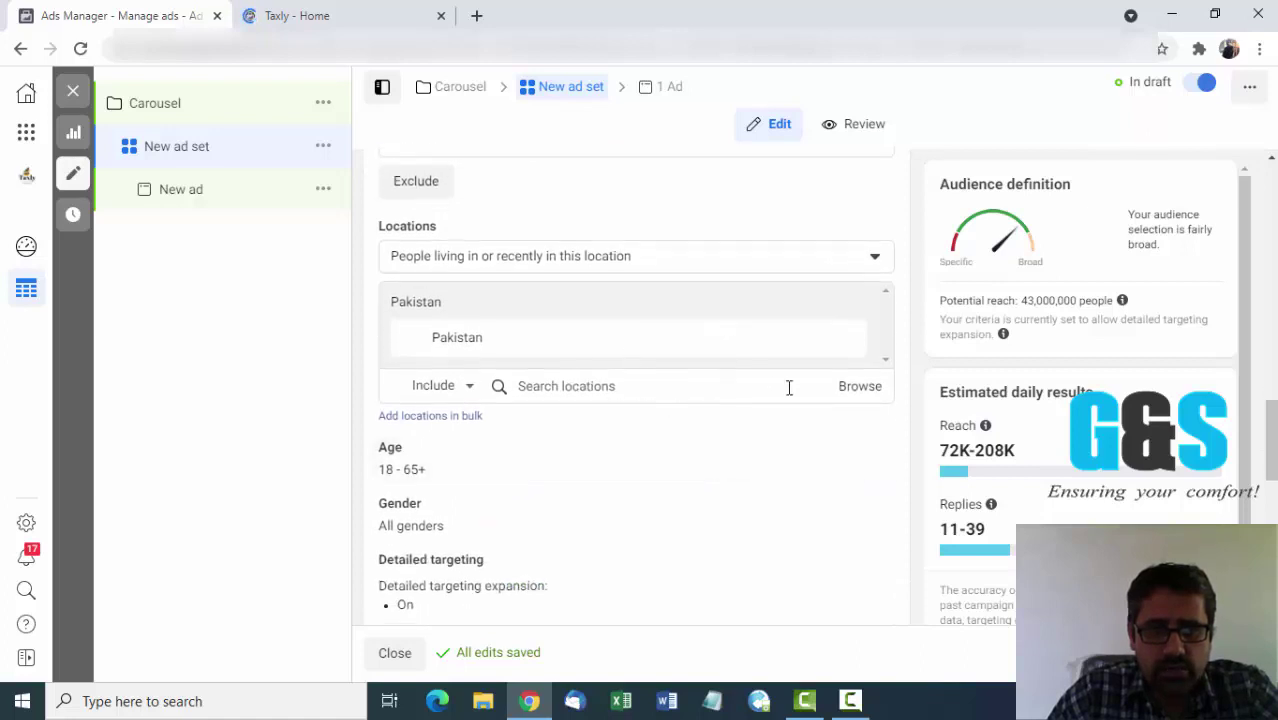
left_click(859, 393)
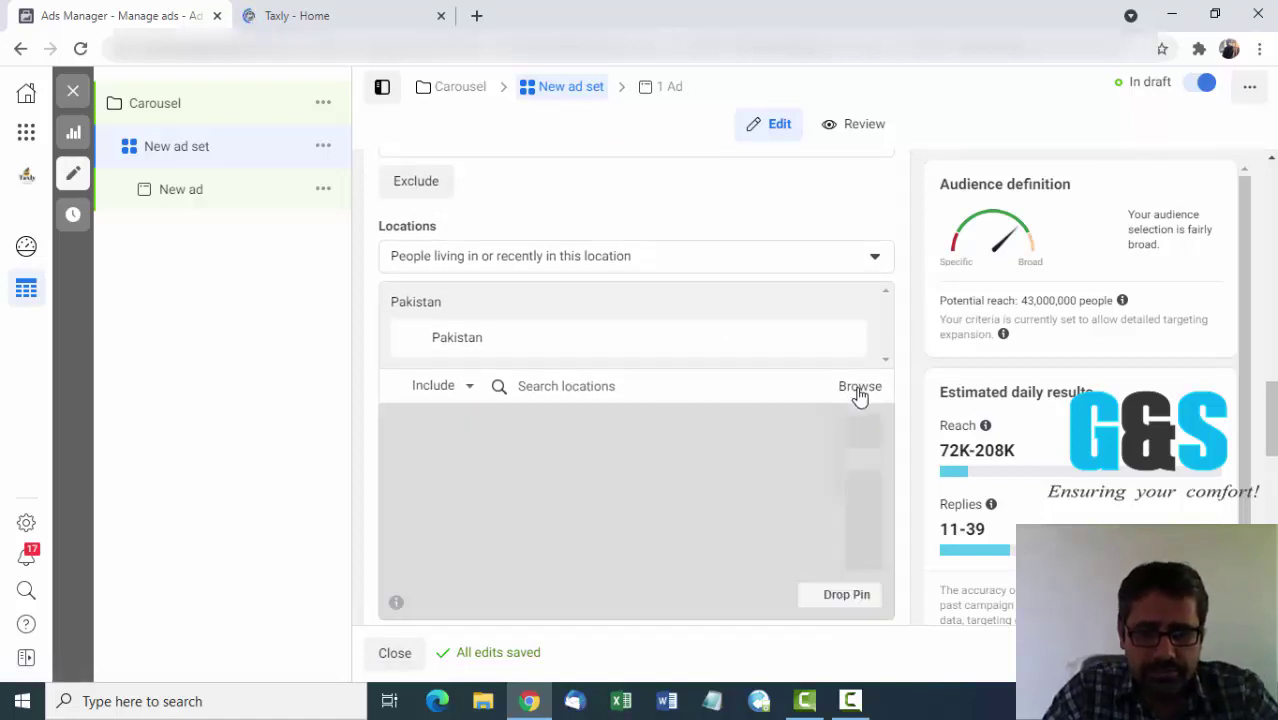
left_click(565, 386)
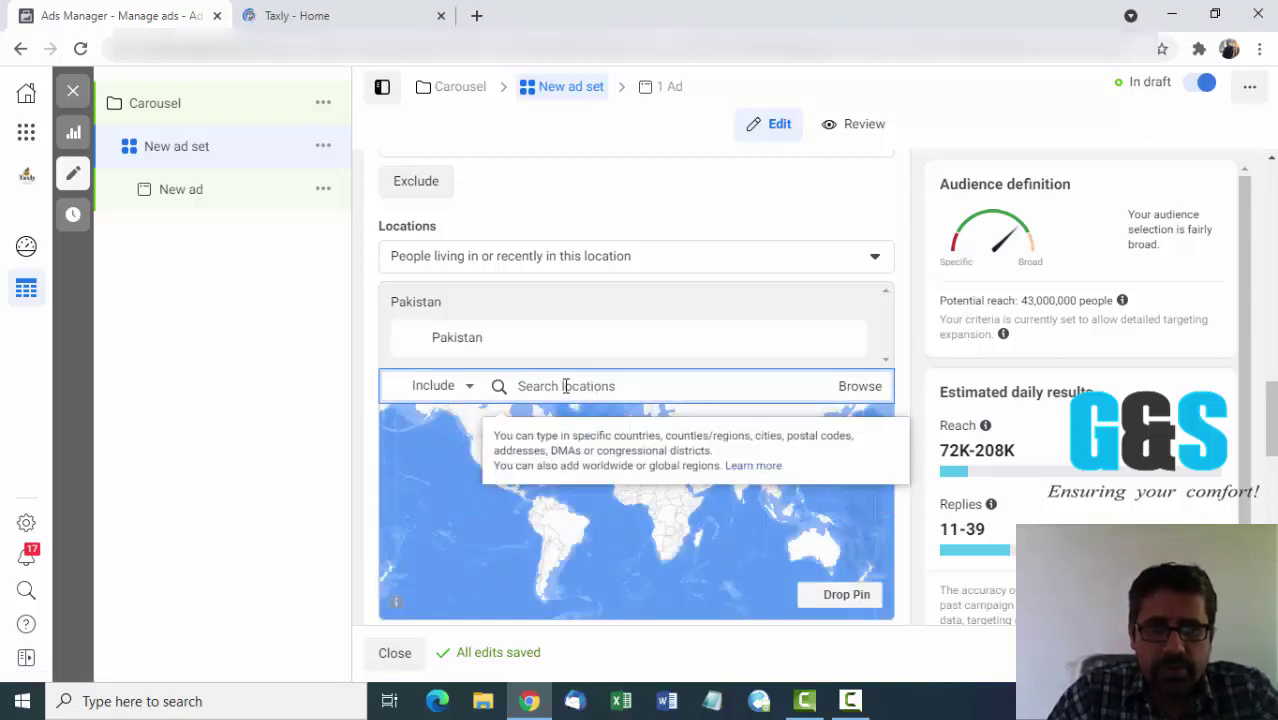
type("punjab")
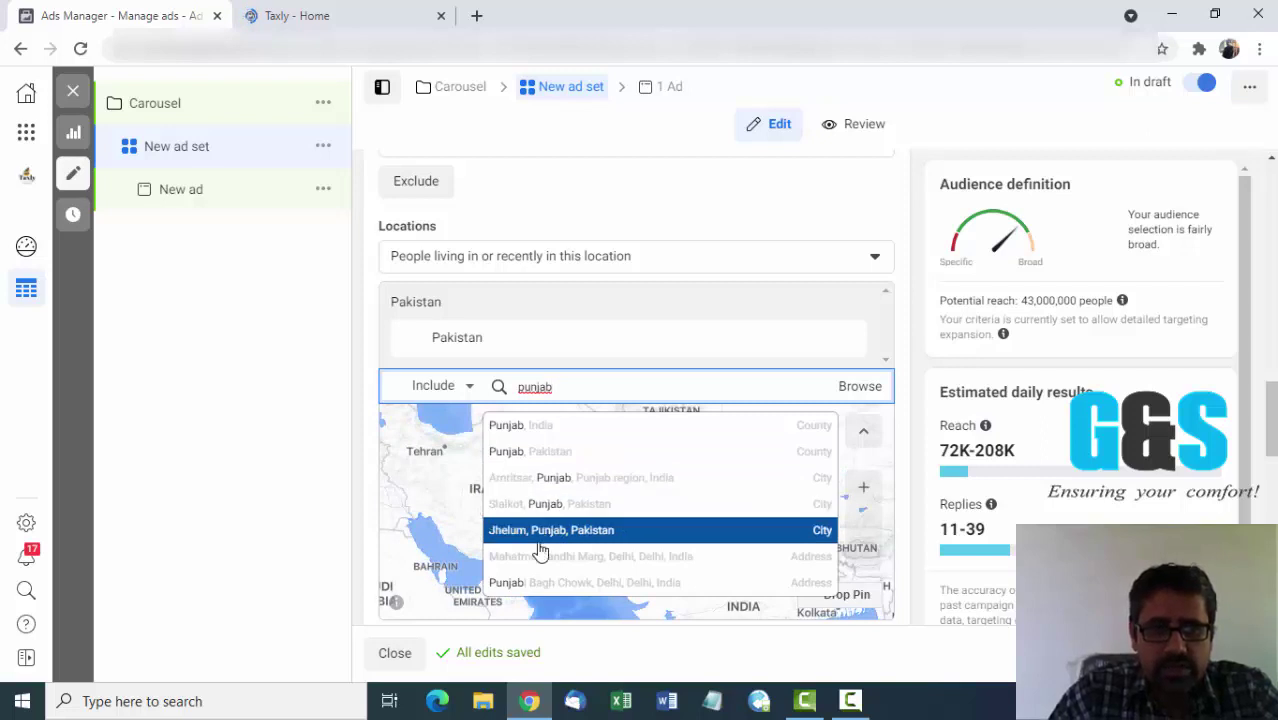
left_click(530, 452)
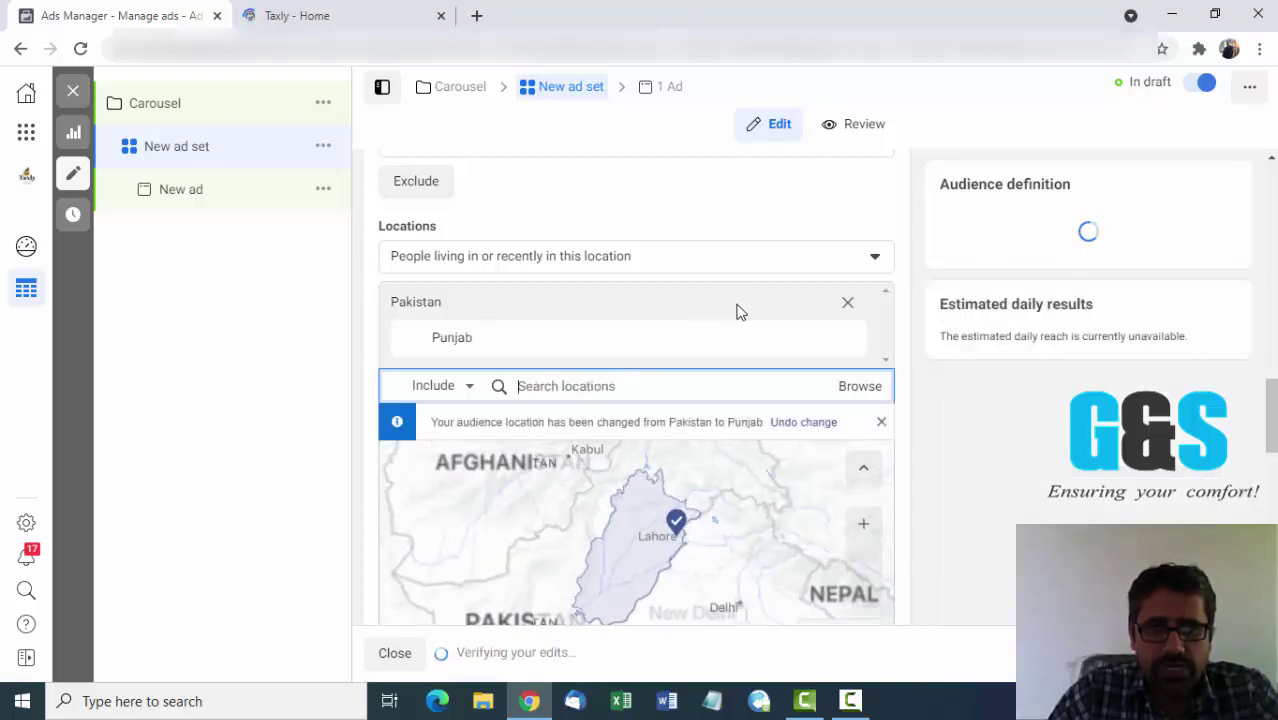
scroll(734, 318, "down", 1)
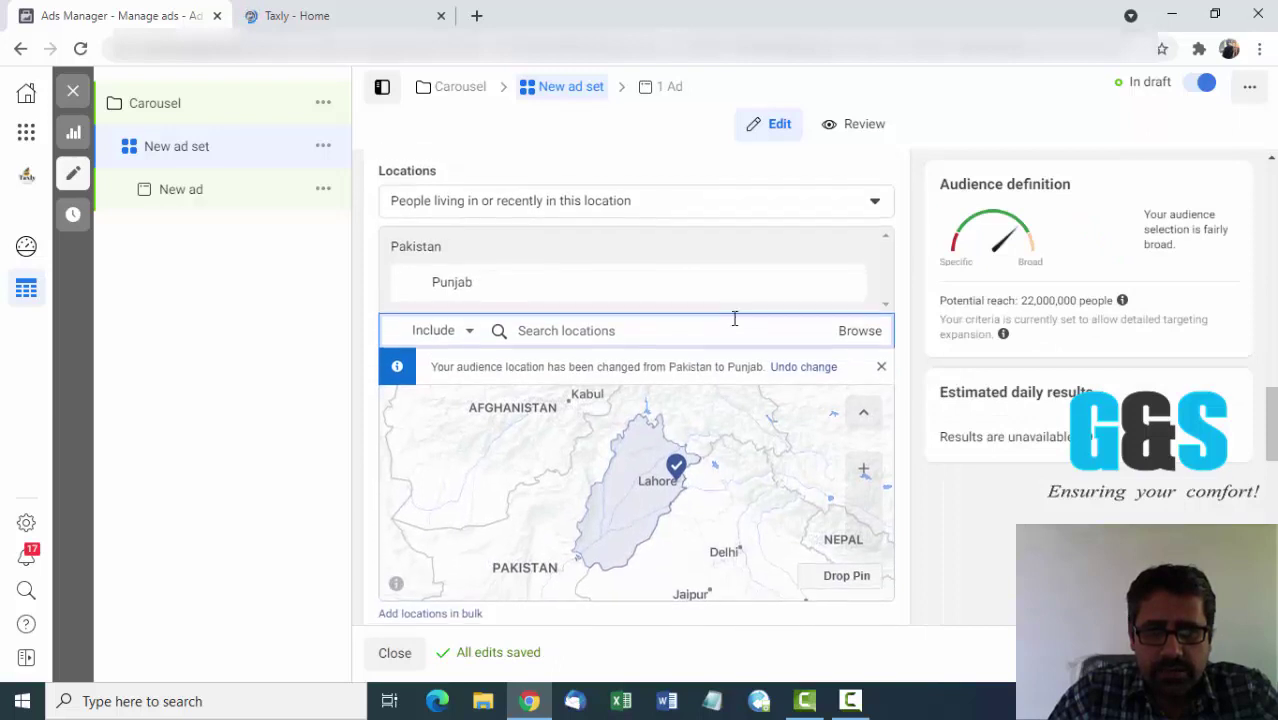
scroll(734, 318, "up", 1)
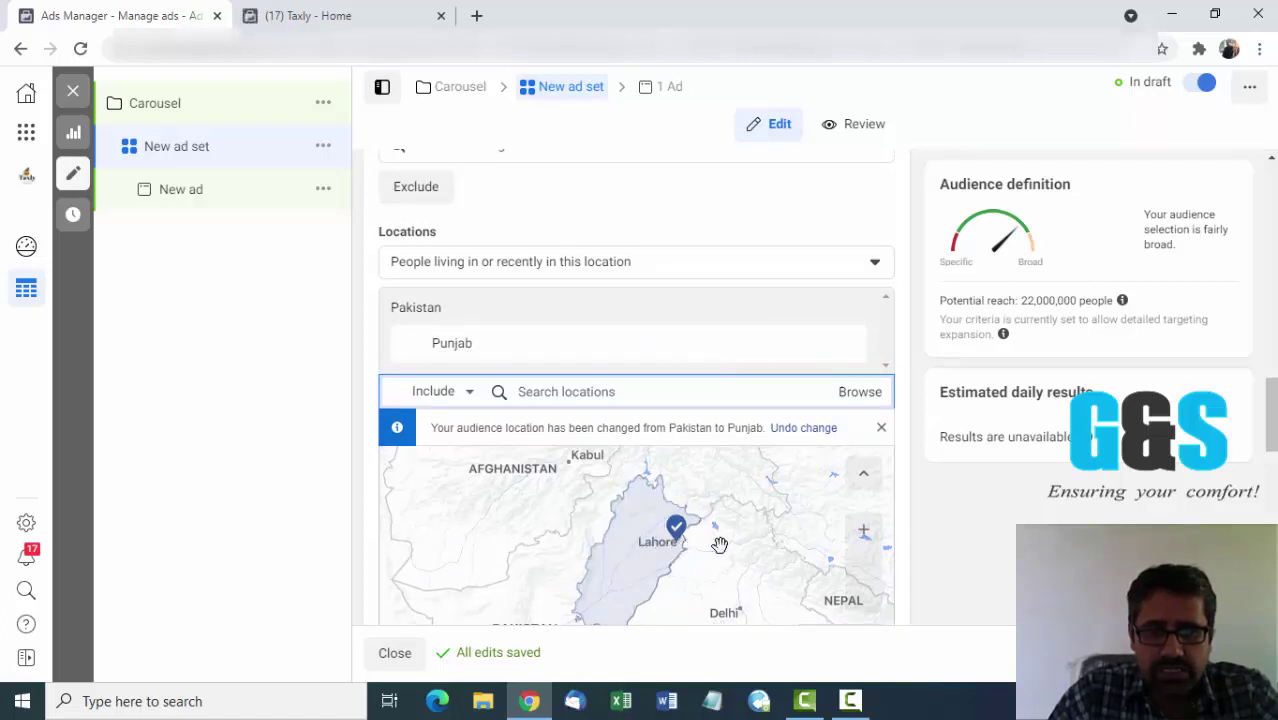
scroll(798, 535, "down", 4)
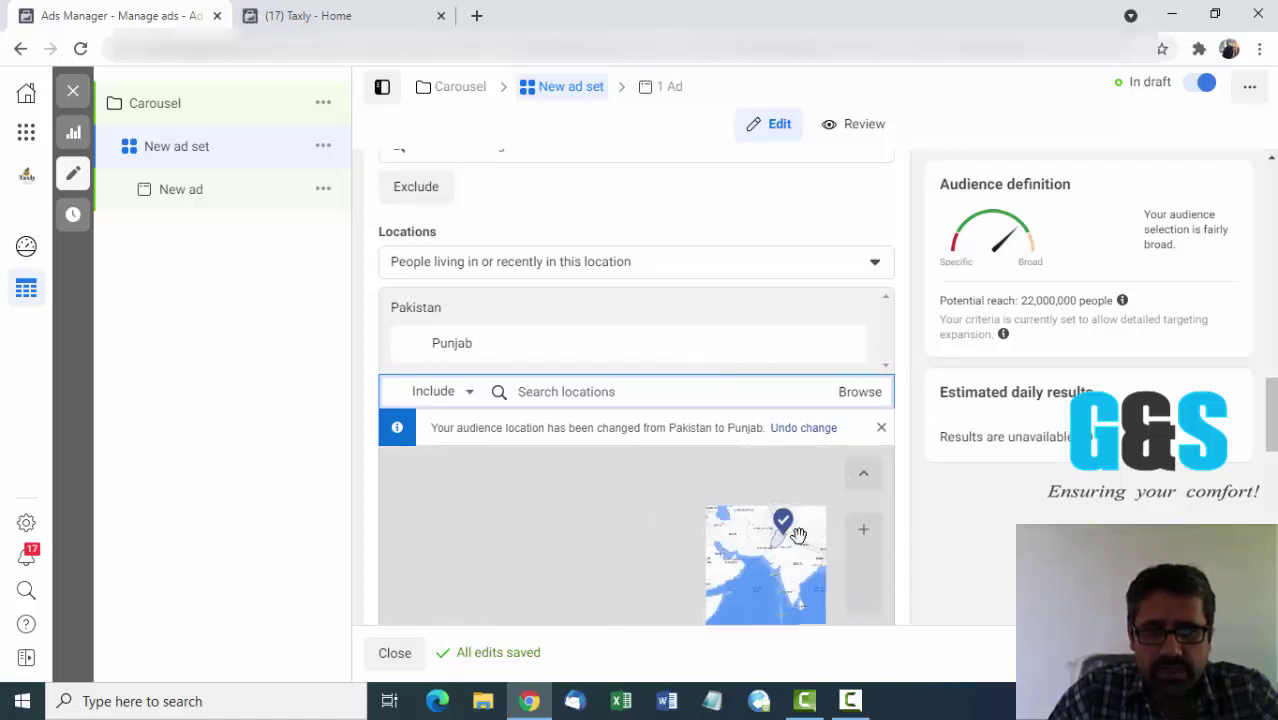
scroll(798, 533, "up", 4)
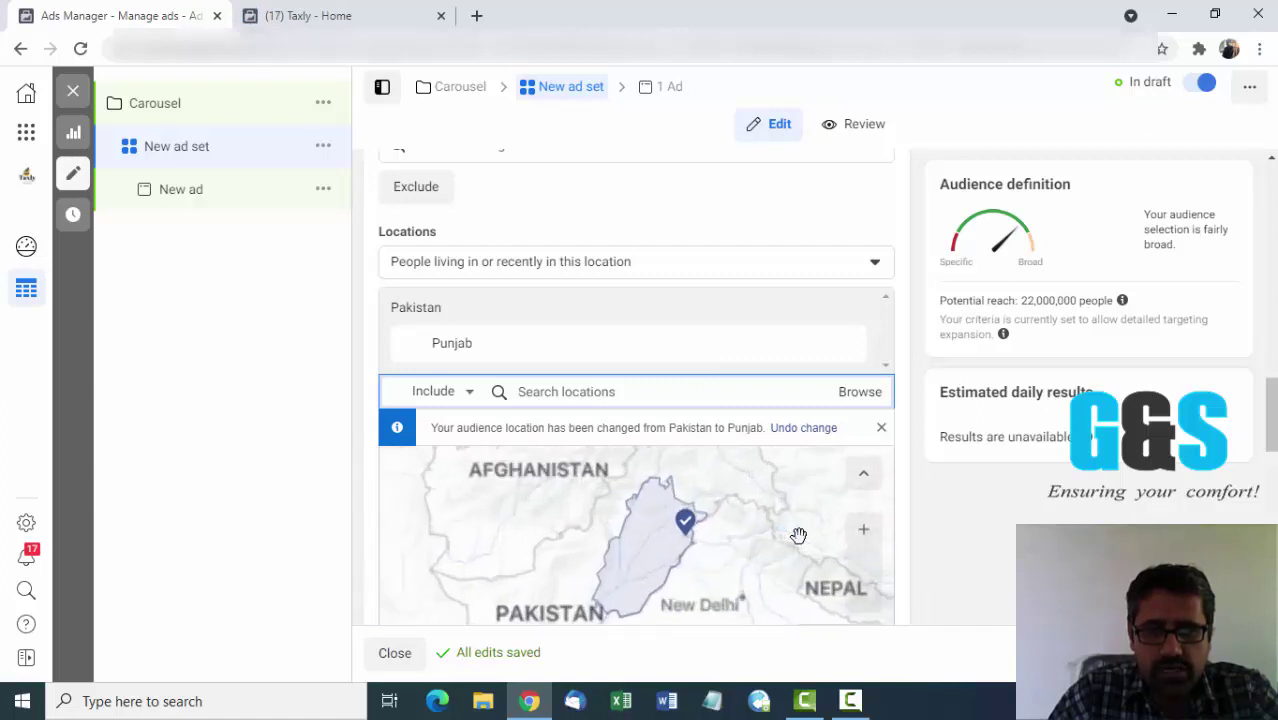
left_click(860, 538)
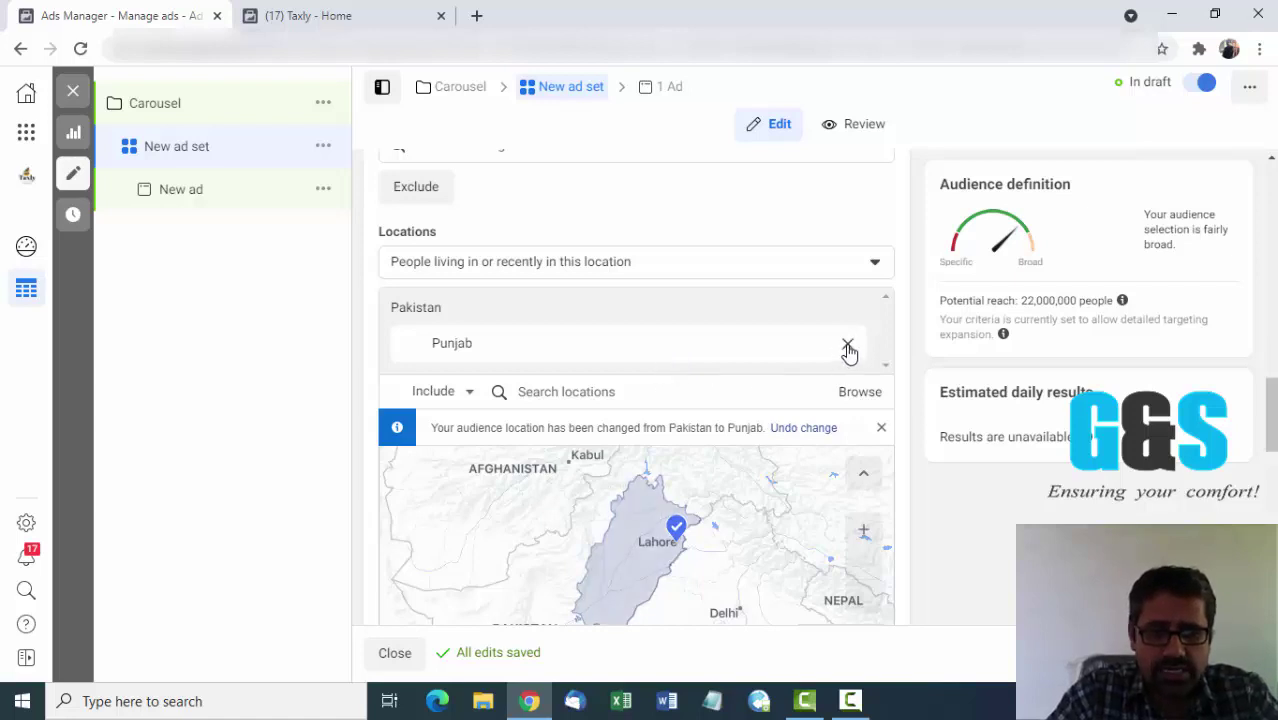
Replace the Punjab location with the city of Lahore, Punjab, Pakistan, and widen its radius to 80 km.
left_click(848, 347)
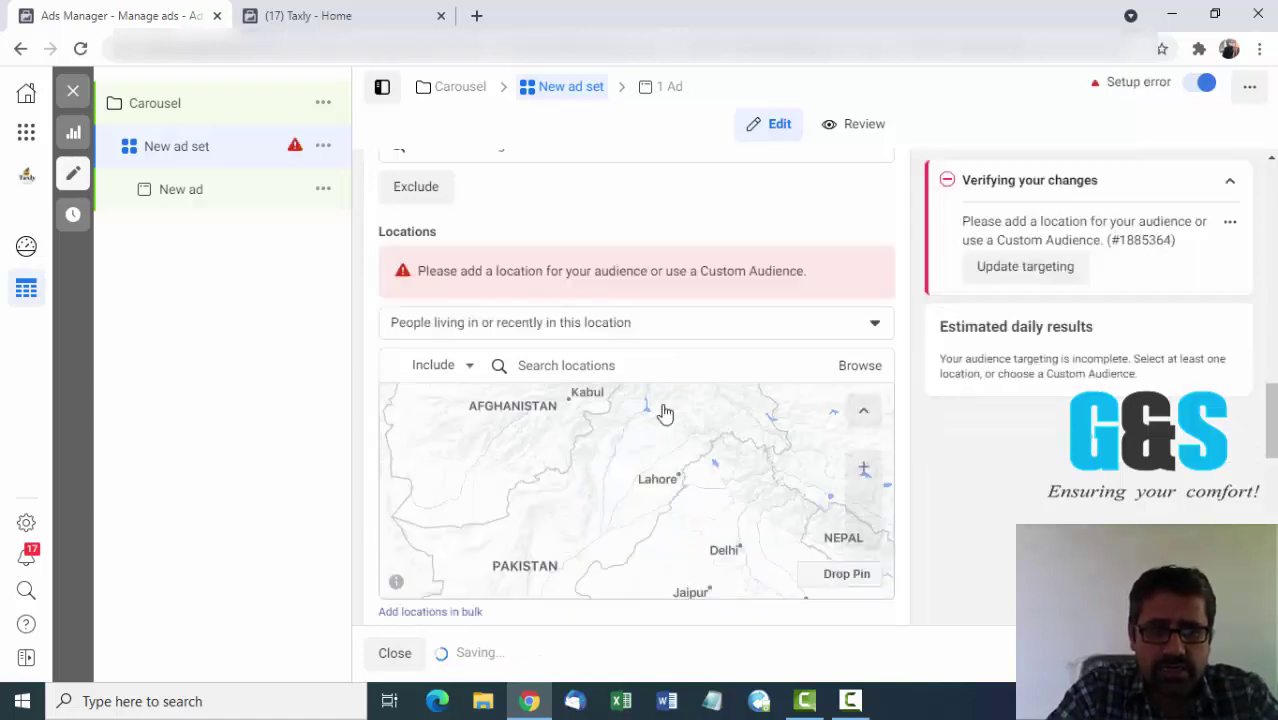
left_click(601, 369)
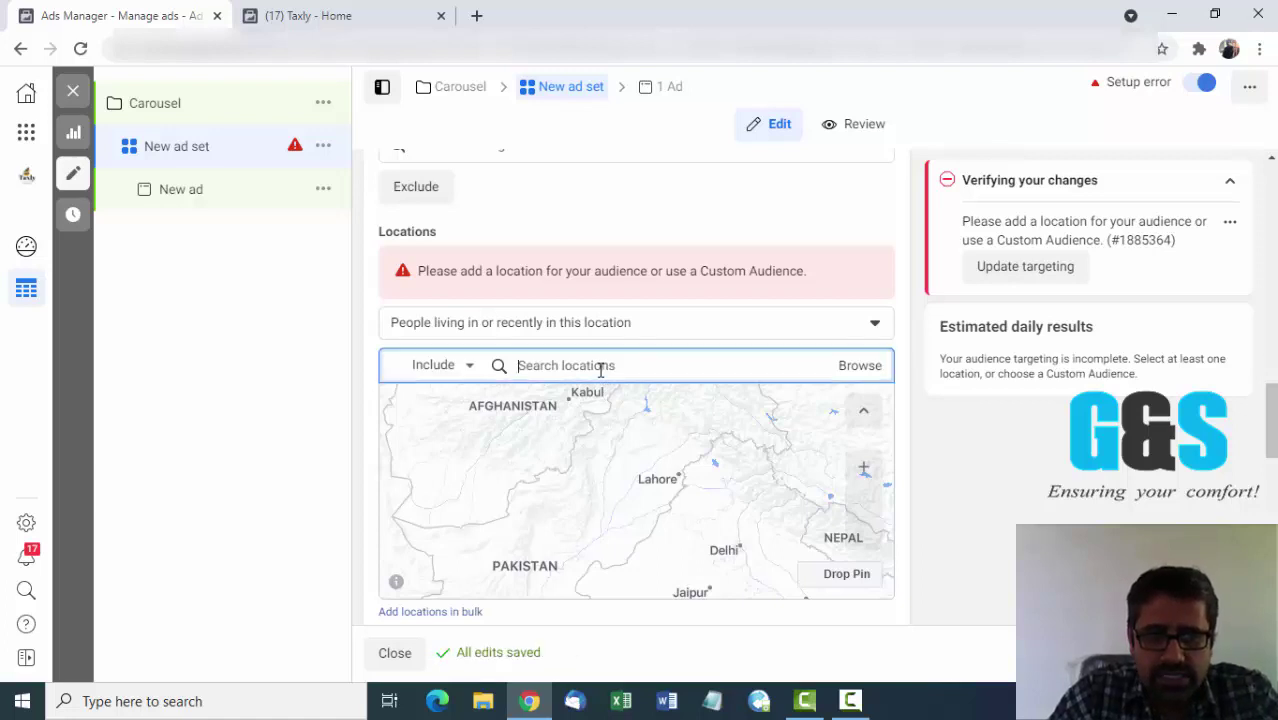
type("laho")
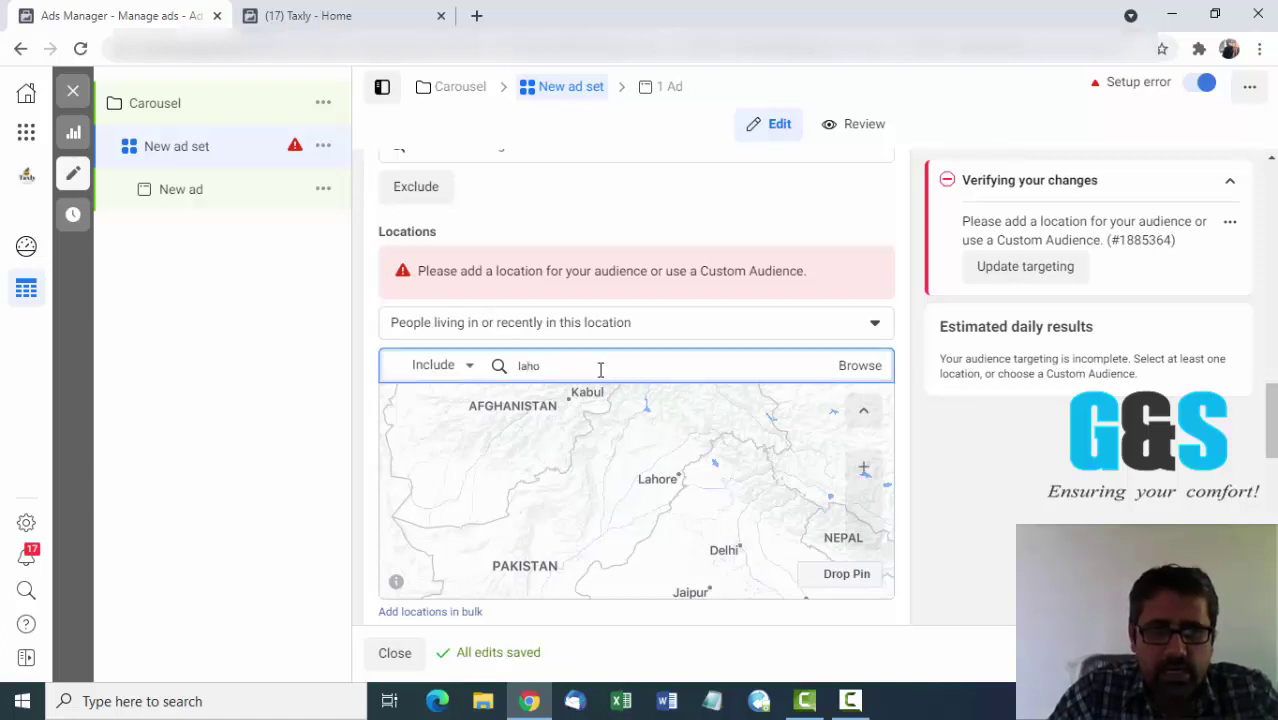
type("re")
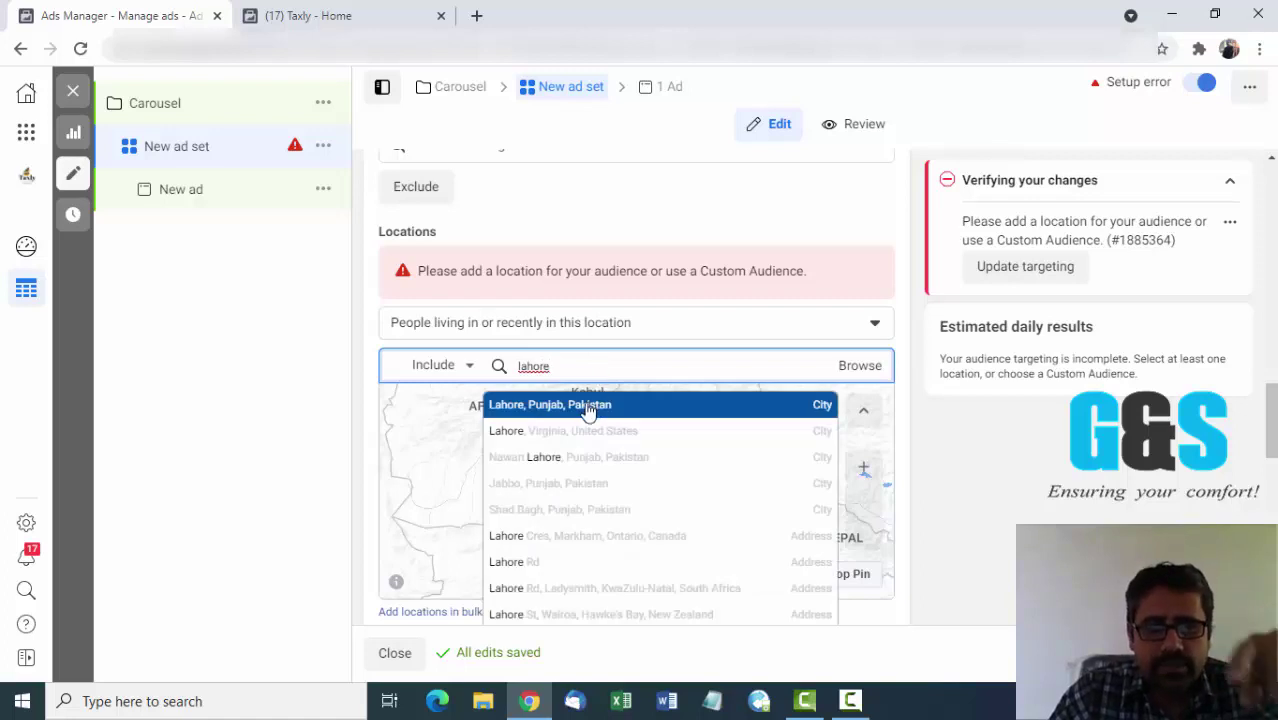
left_click(588, 407)
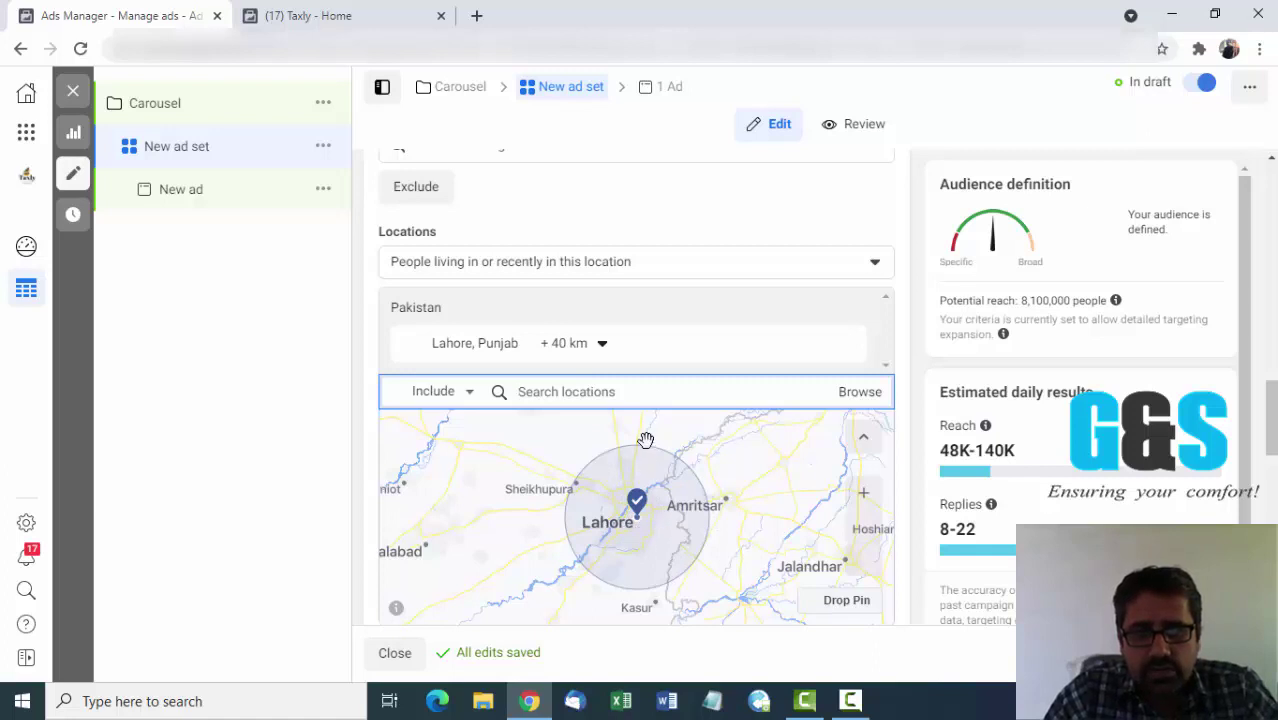
left_click(601, 345)
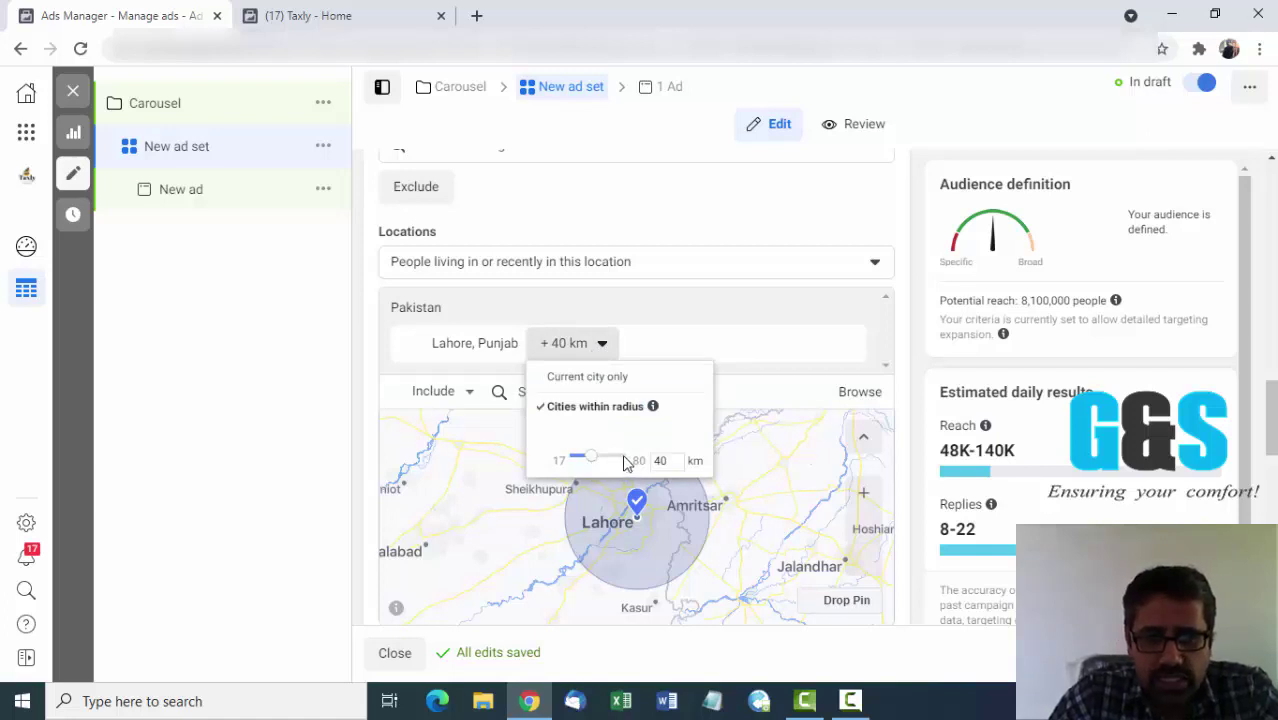
left_click_drag(591, 458, 660, 452)
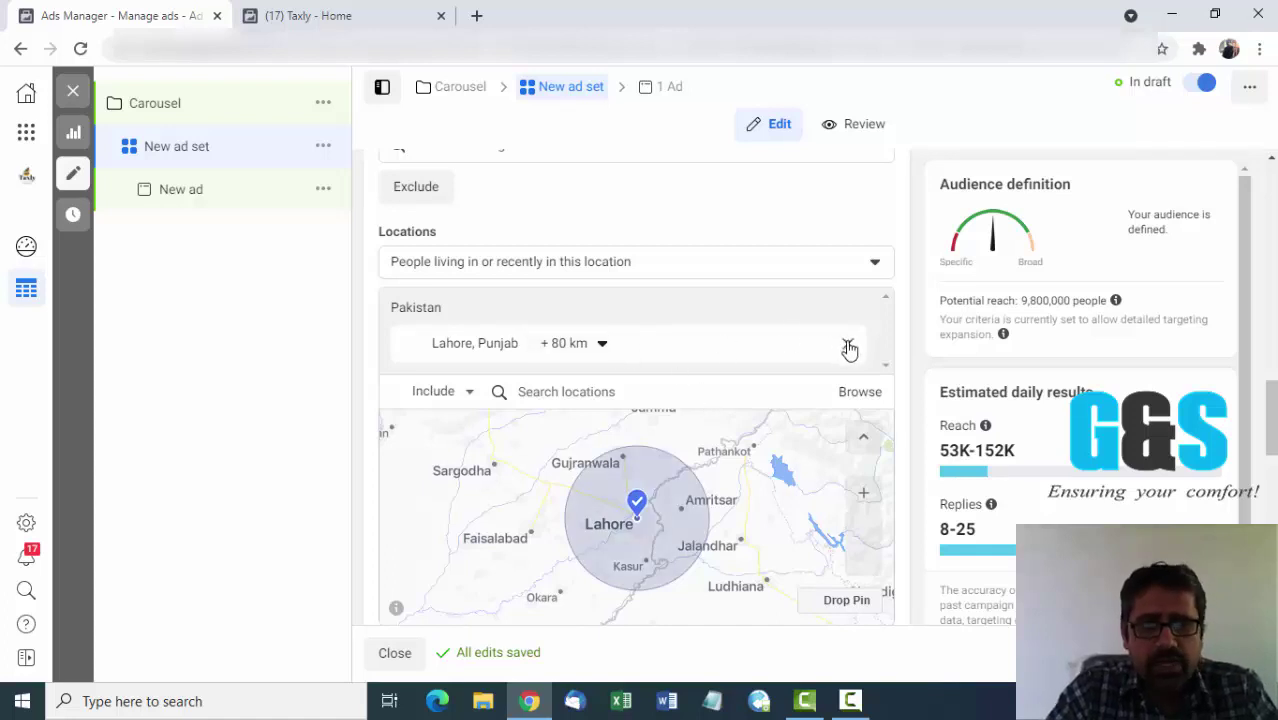
Remove the Lahore location and add the Punjab region in Pakistan as the audience location.
left_click(848, 347)
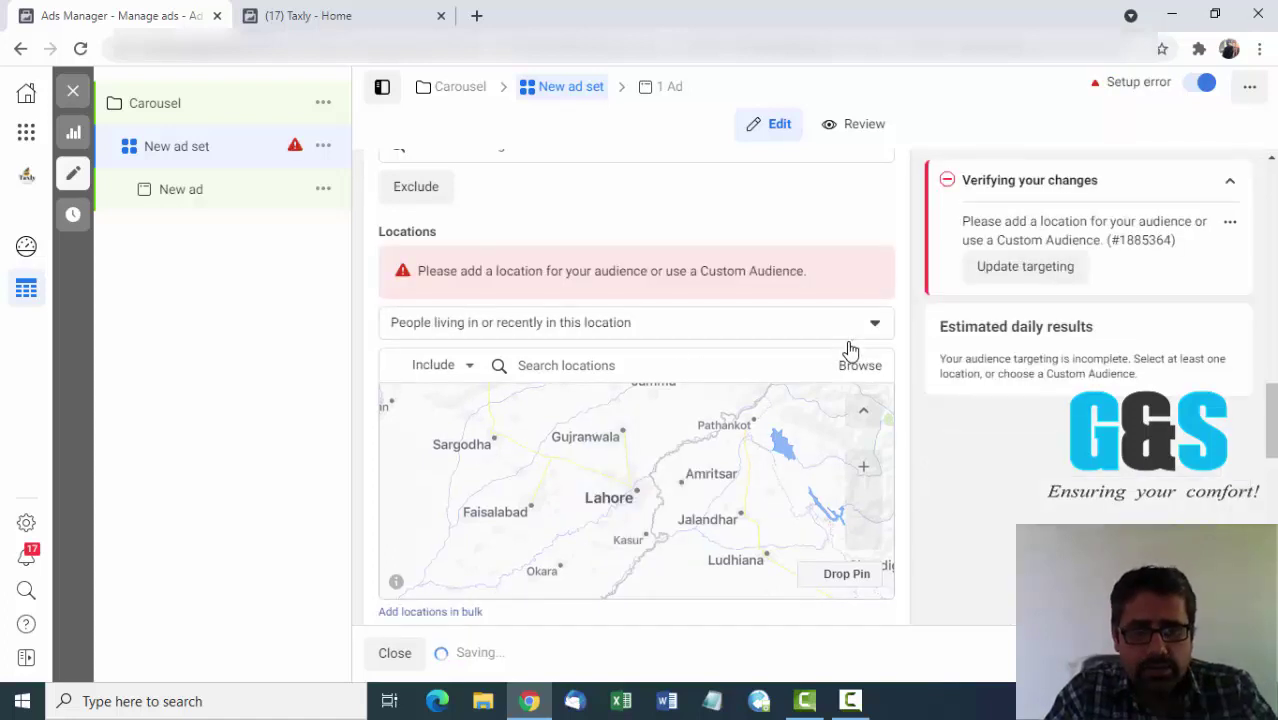
left_click(650, 367)
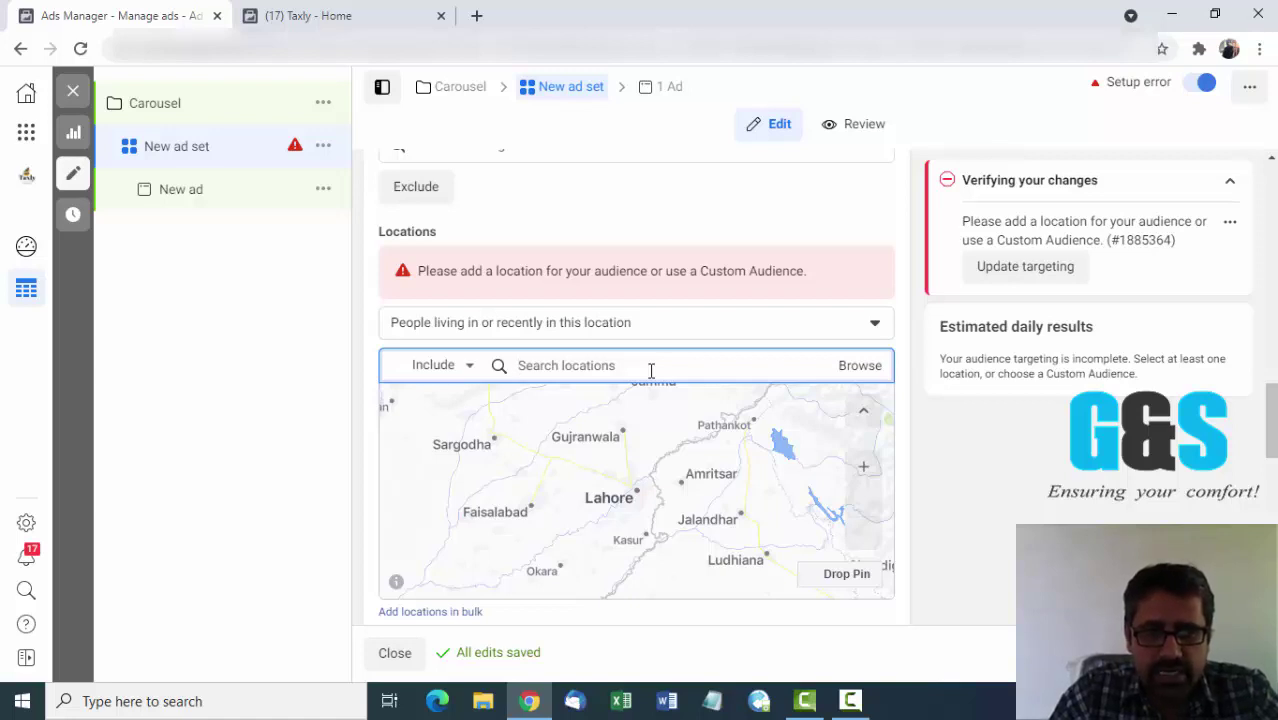
type("punjab")
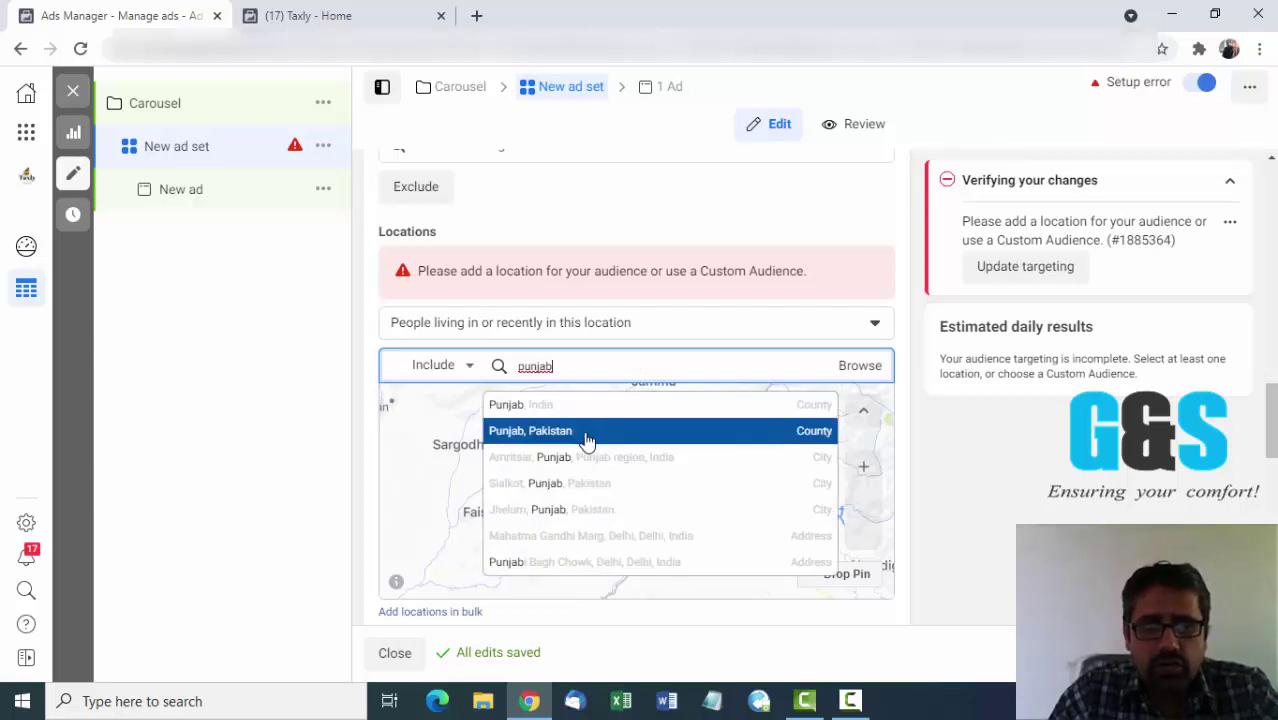
left_click(587, 431)
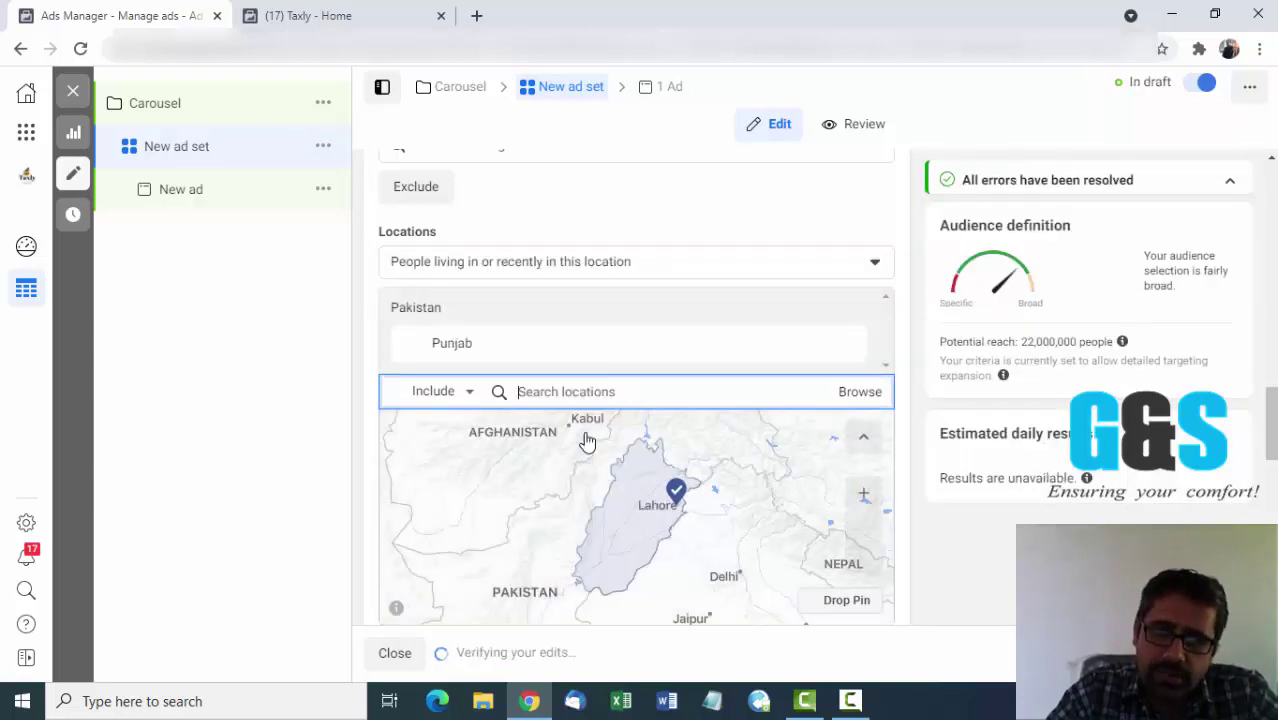
Check the services listed on the Taxly Page's cover image and return to the ad set's audience settings.
mouse_move(476, 355)
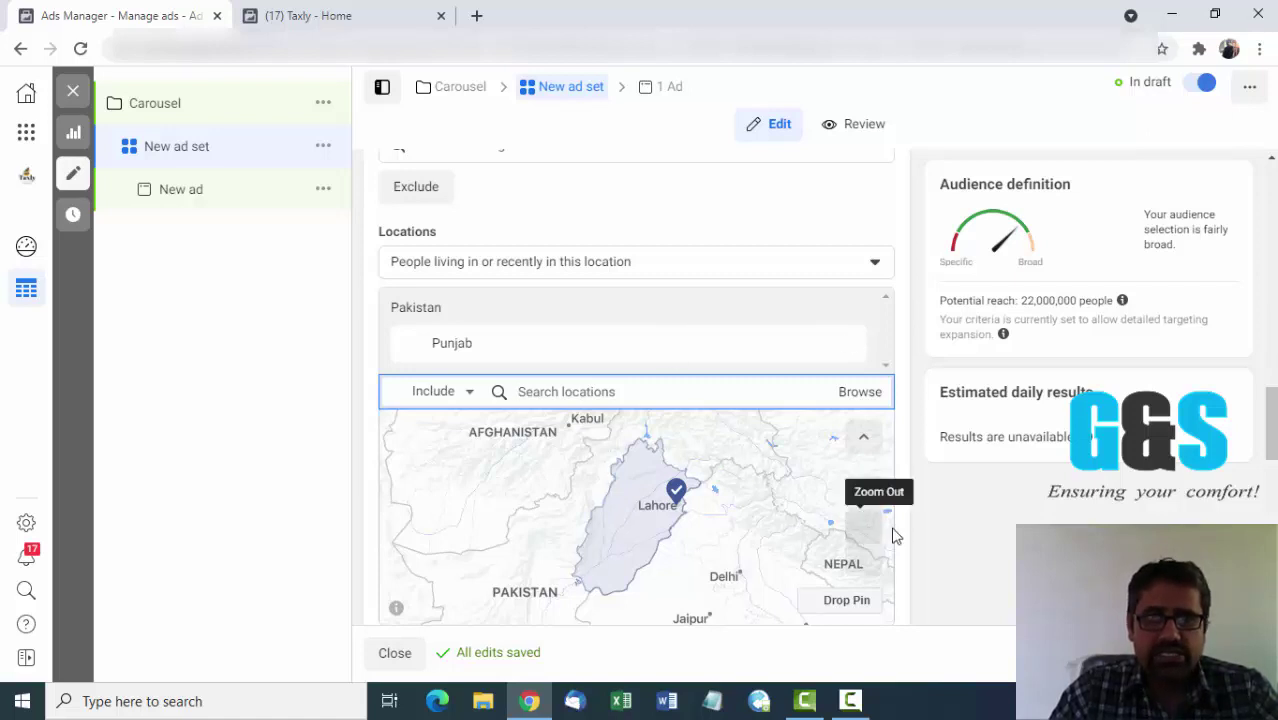
scroll(941, 534, "down", 2)
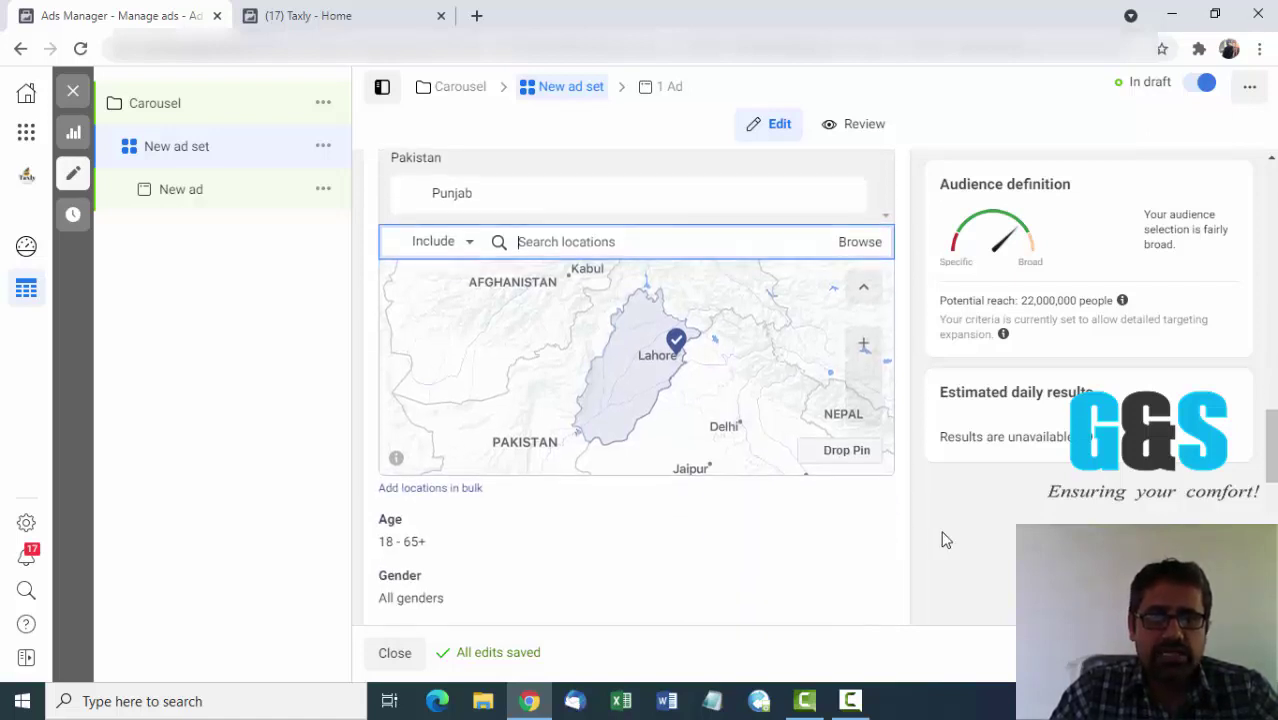
scroll(941, 537, "down", 3)
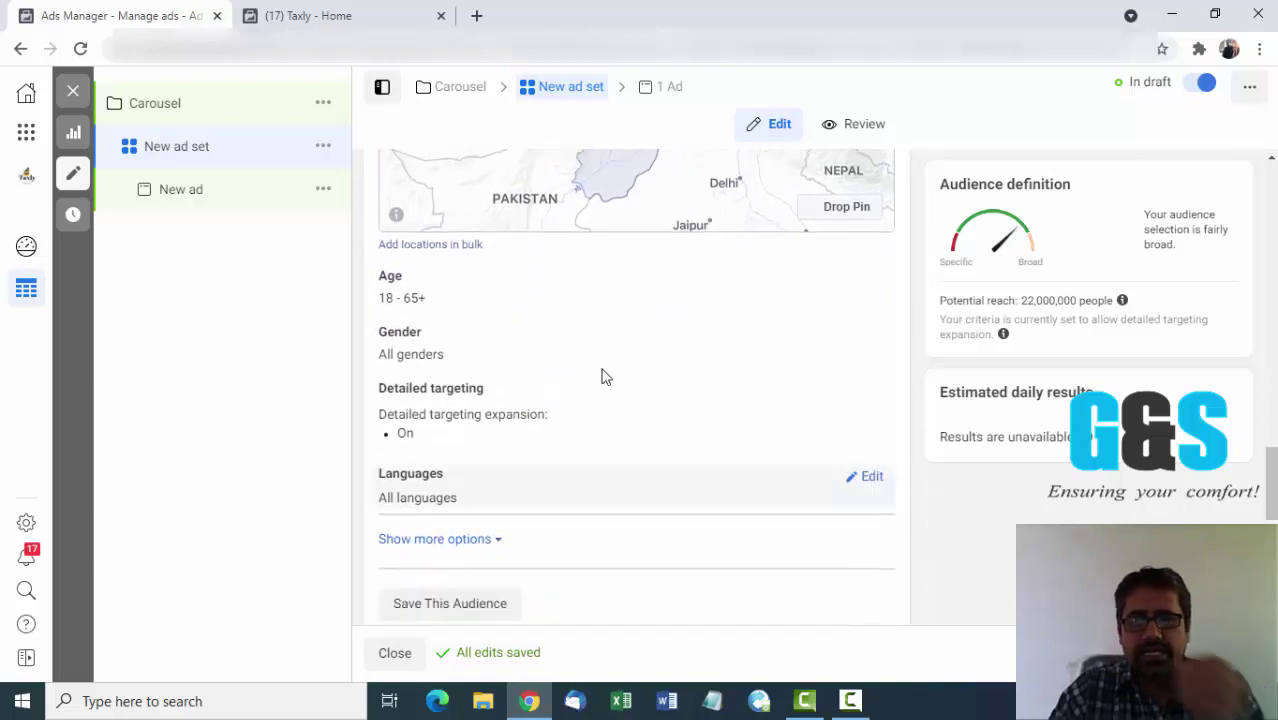
left_click(318, 16)
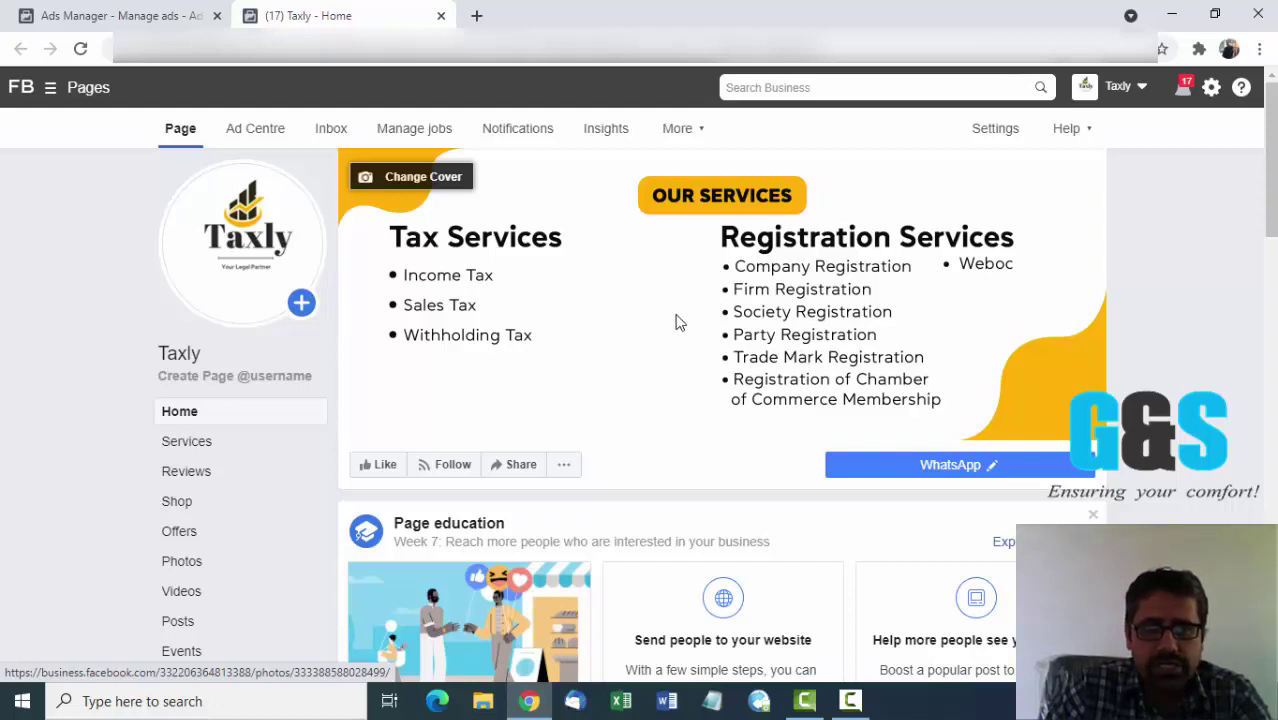
left_click(165, 15)
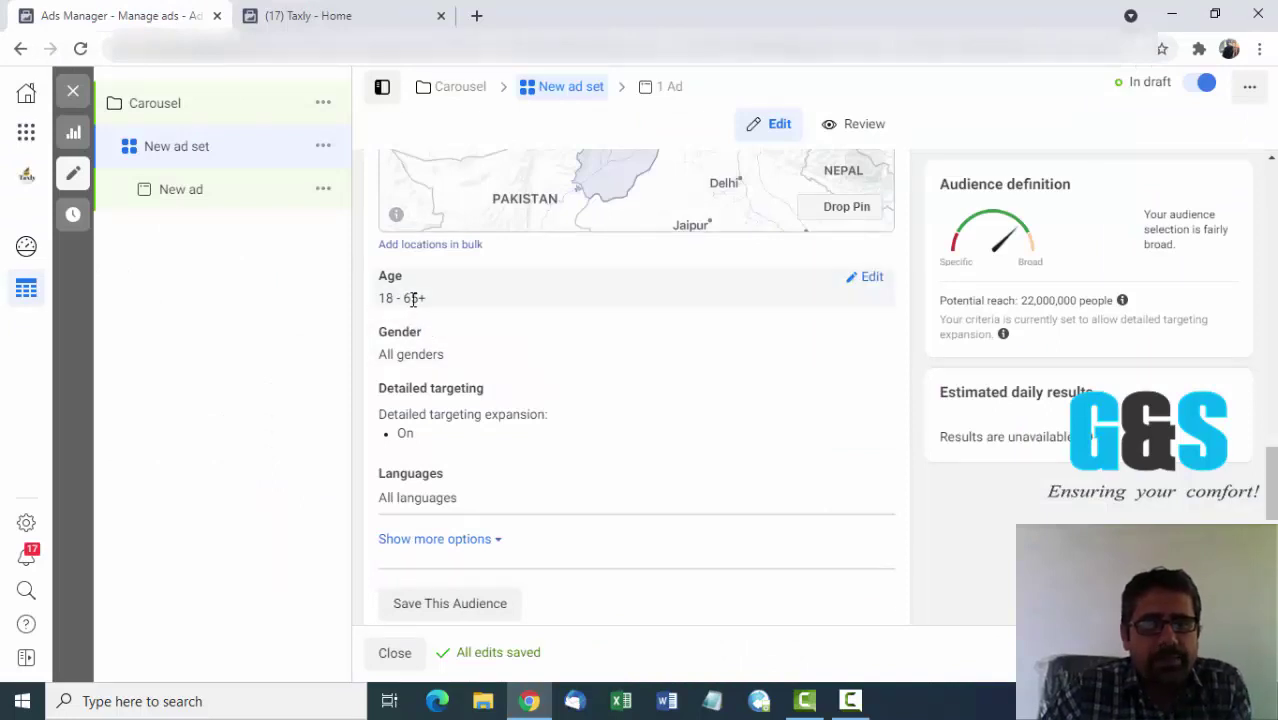
Open the audience's age range for editing and set the minimum age to 25.
left_click(868, 285)
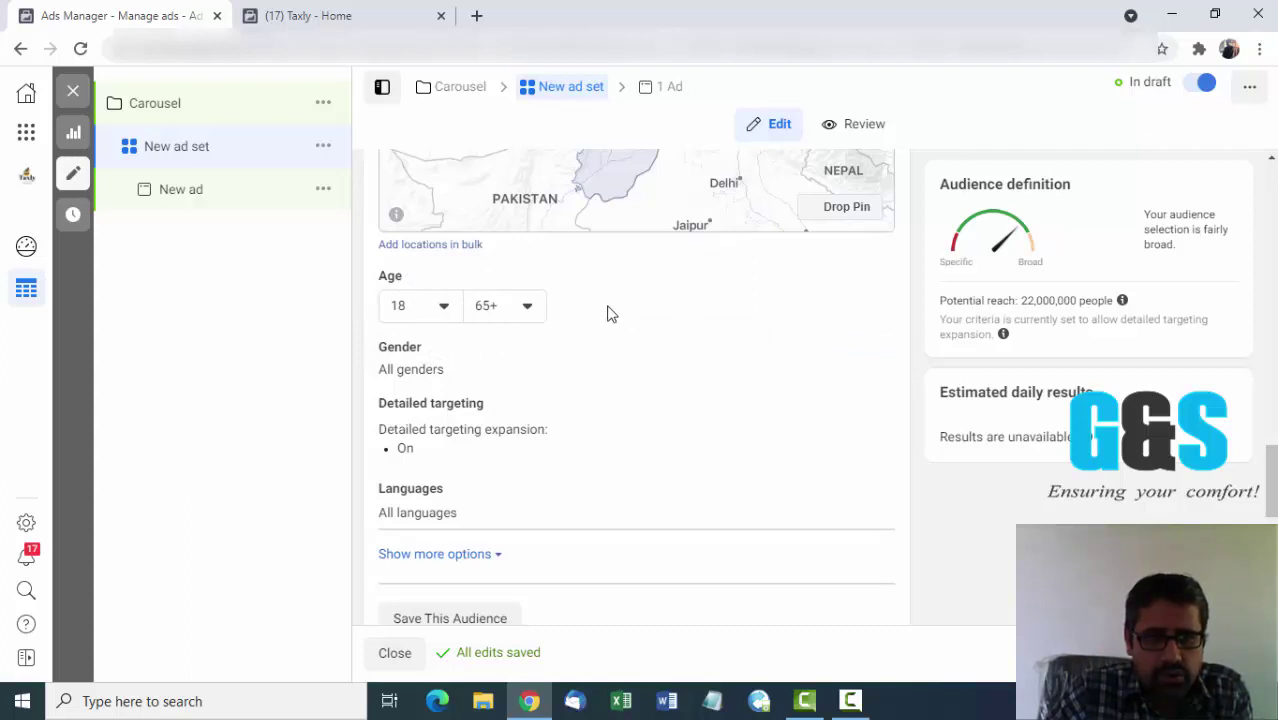
left_click(444, 310)
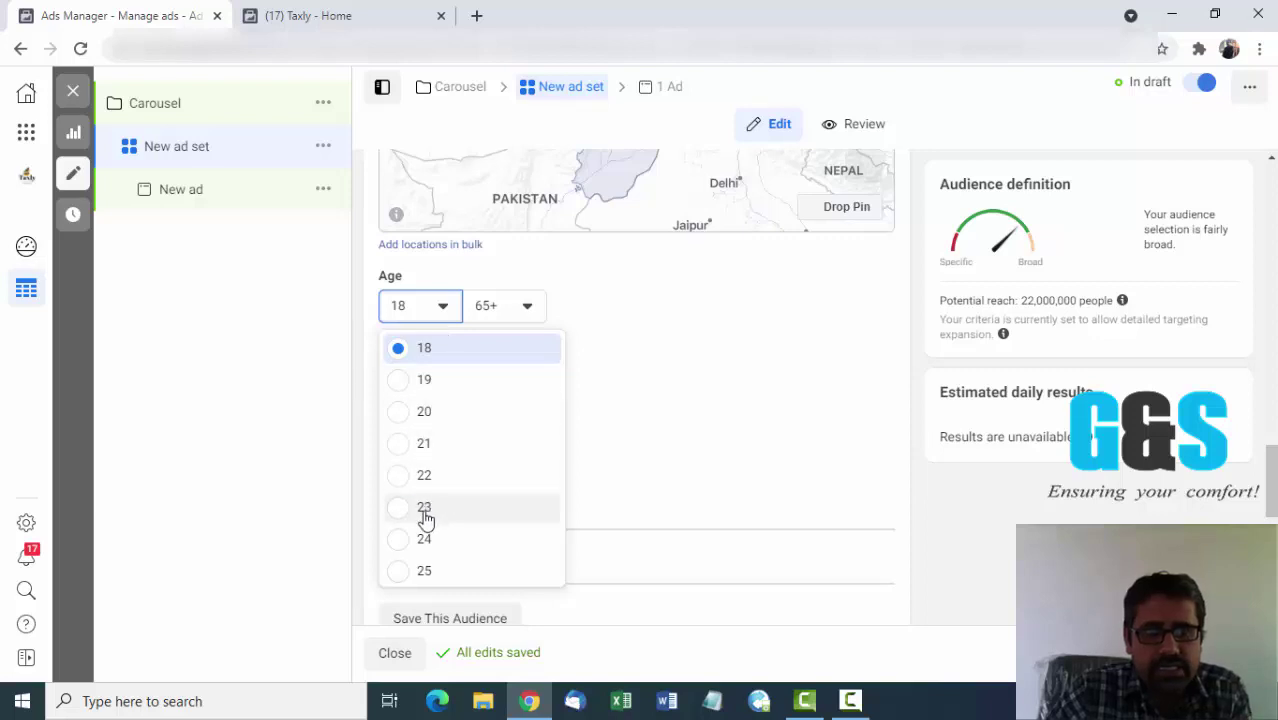
left_click(401, 578)
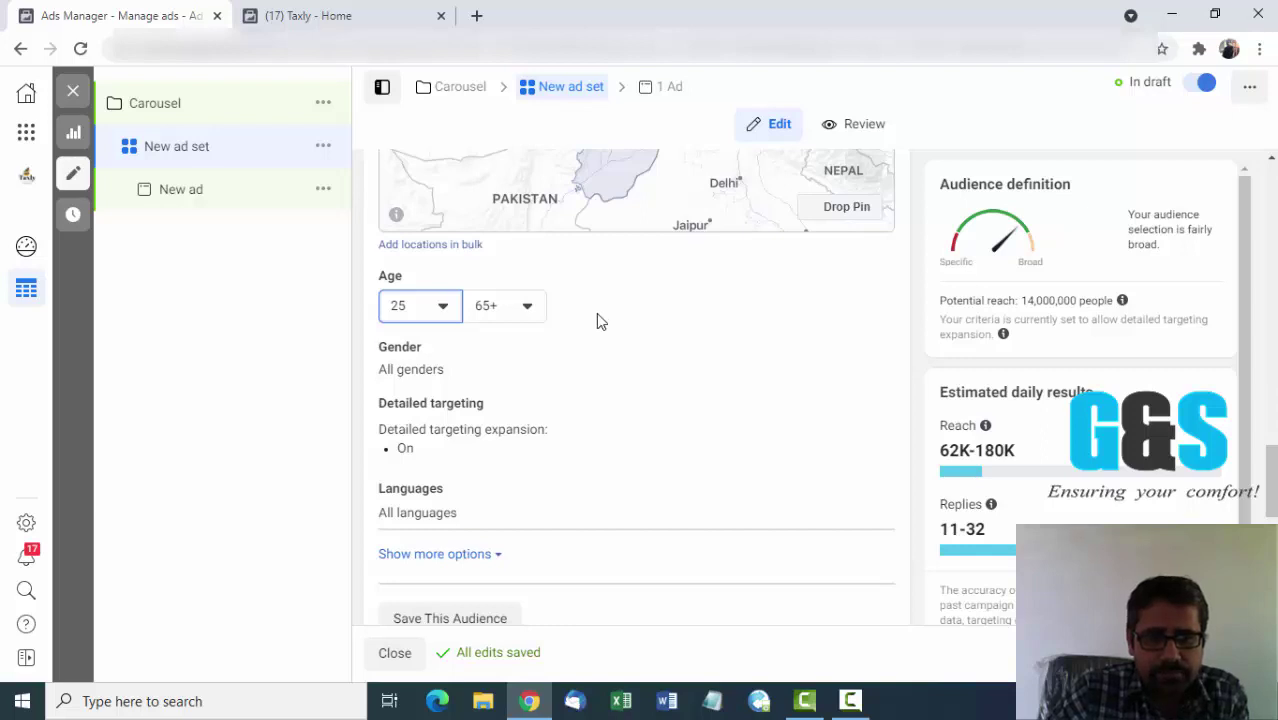
Set the audience's maximum age to 40.
left_click(528, 310)
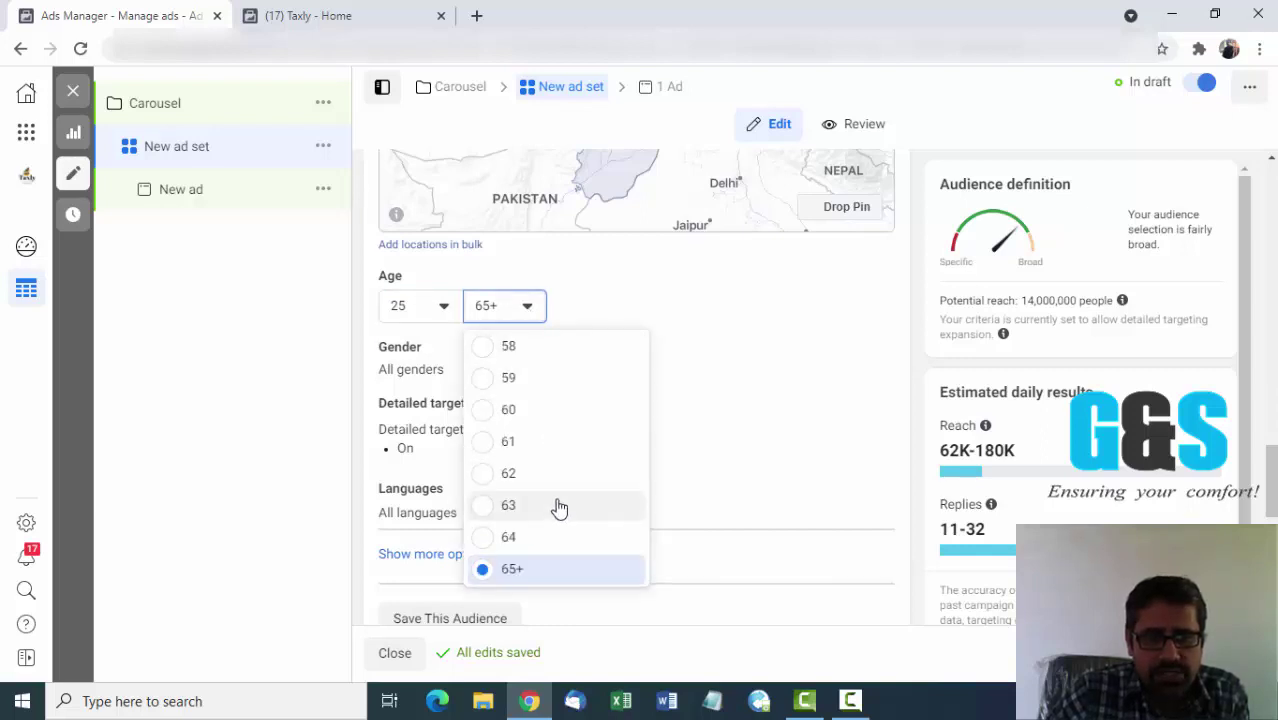
scroll(551, 452, "up", 2)
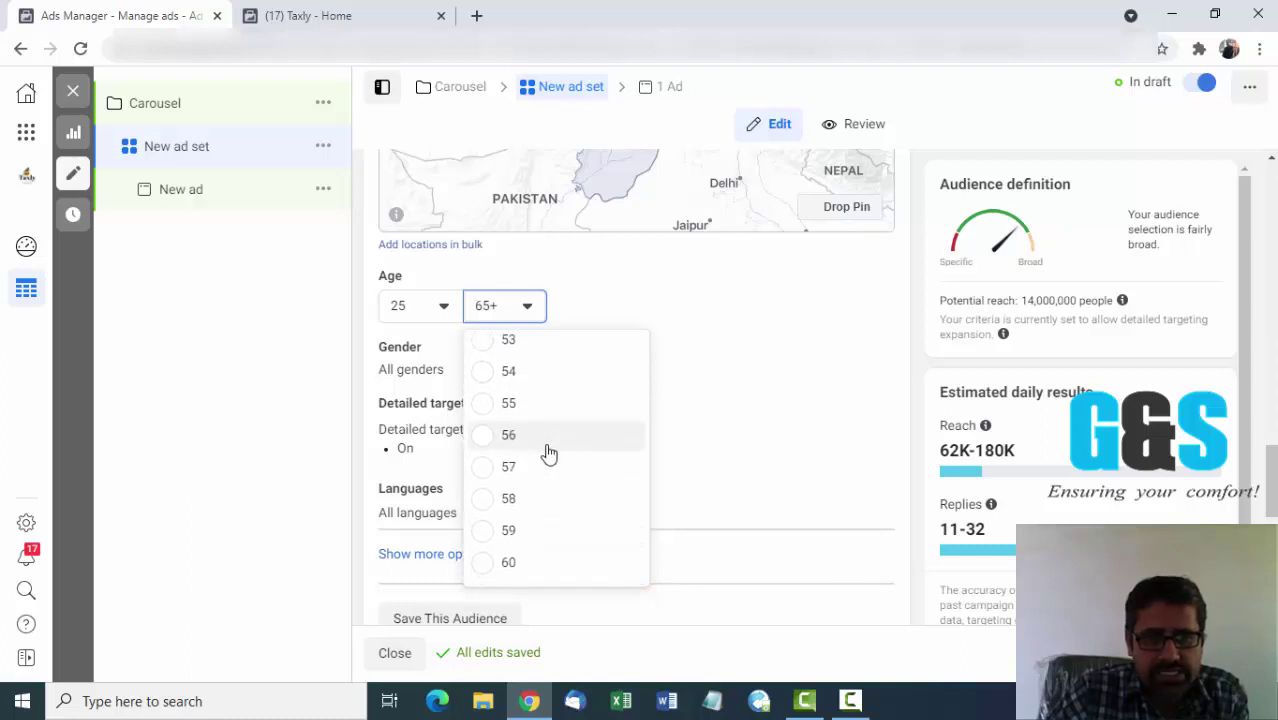
scroll(549, 455, "up", 3)
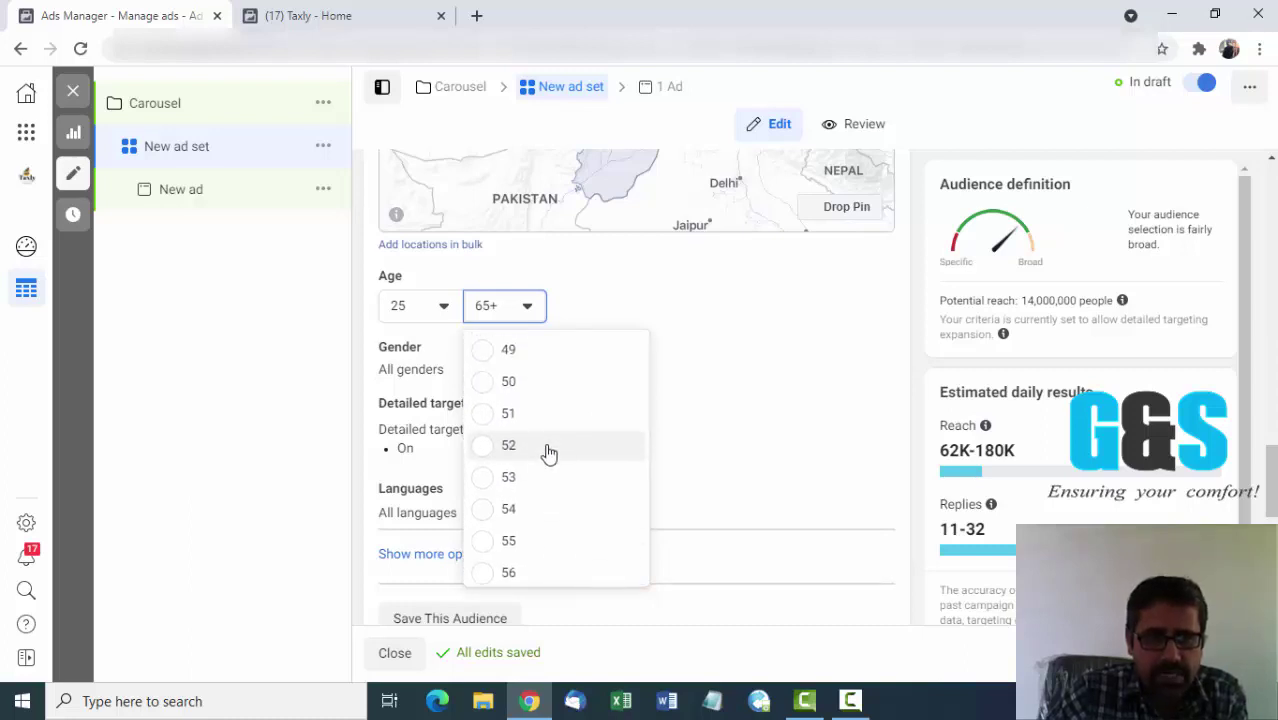
scroll(549, 455, "up", 5)
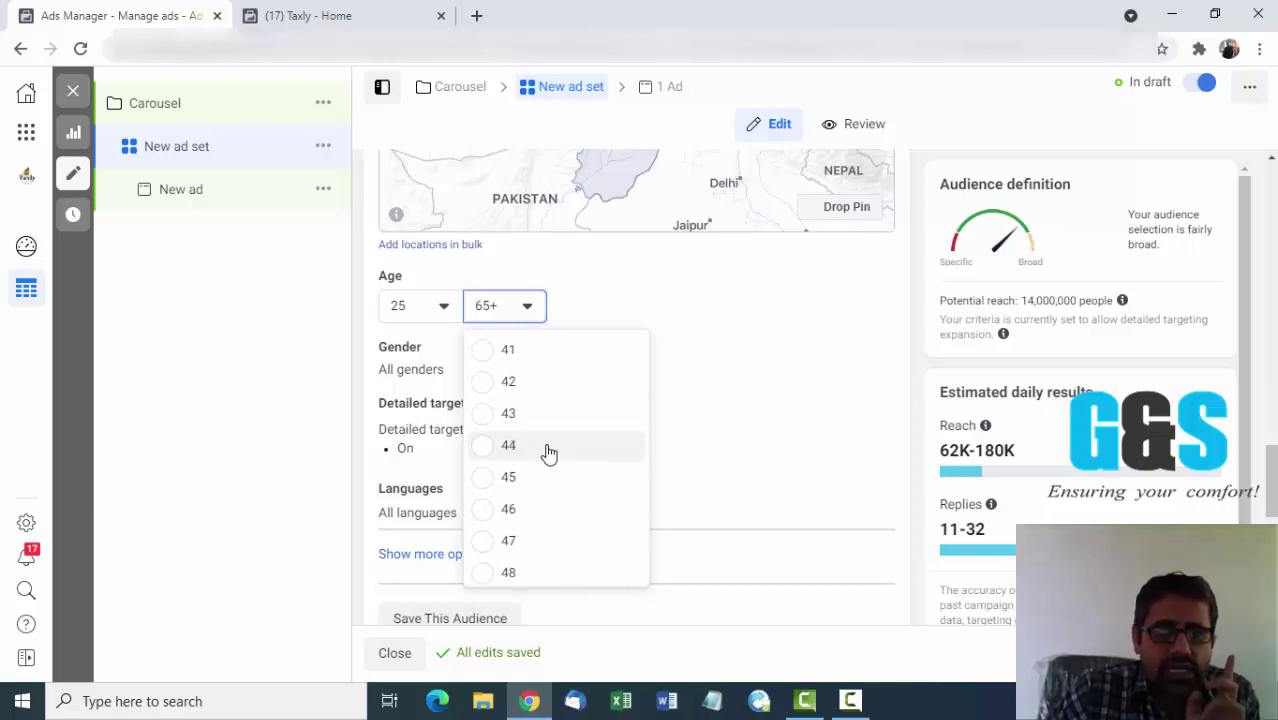
scroll(549, 455, "up", 3)
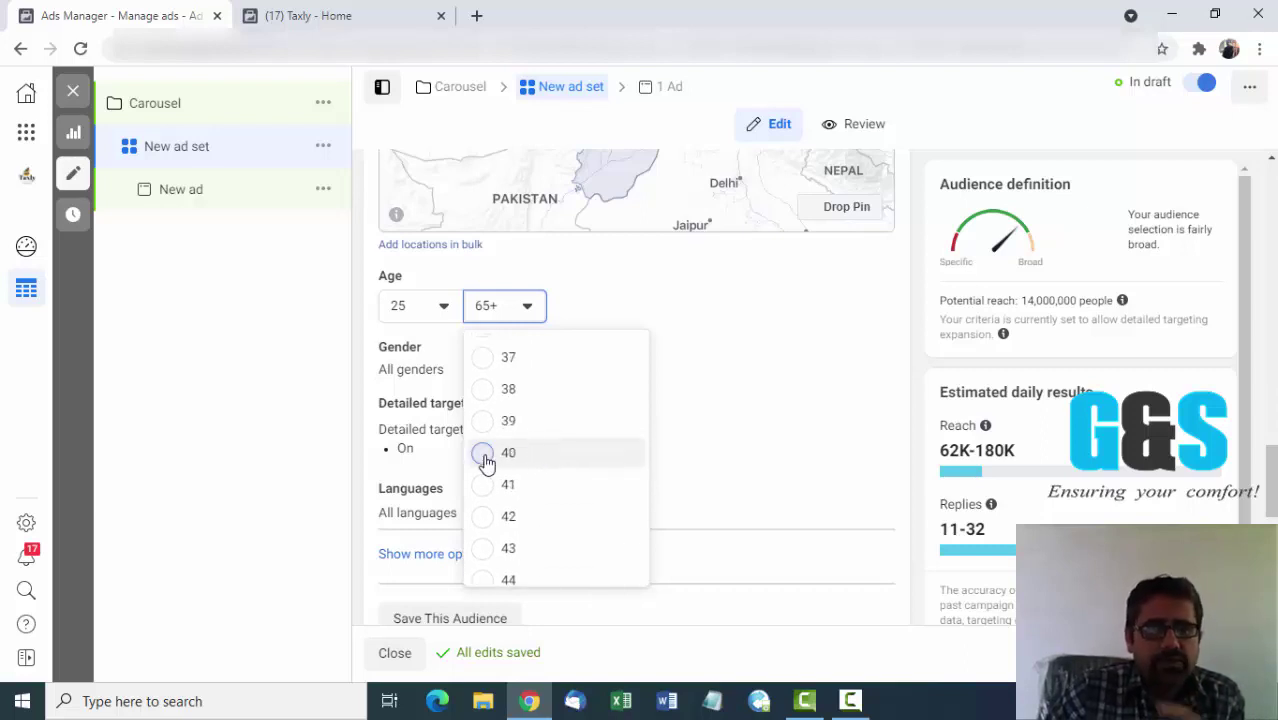
left_click(483, 455)
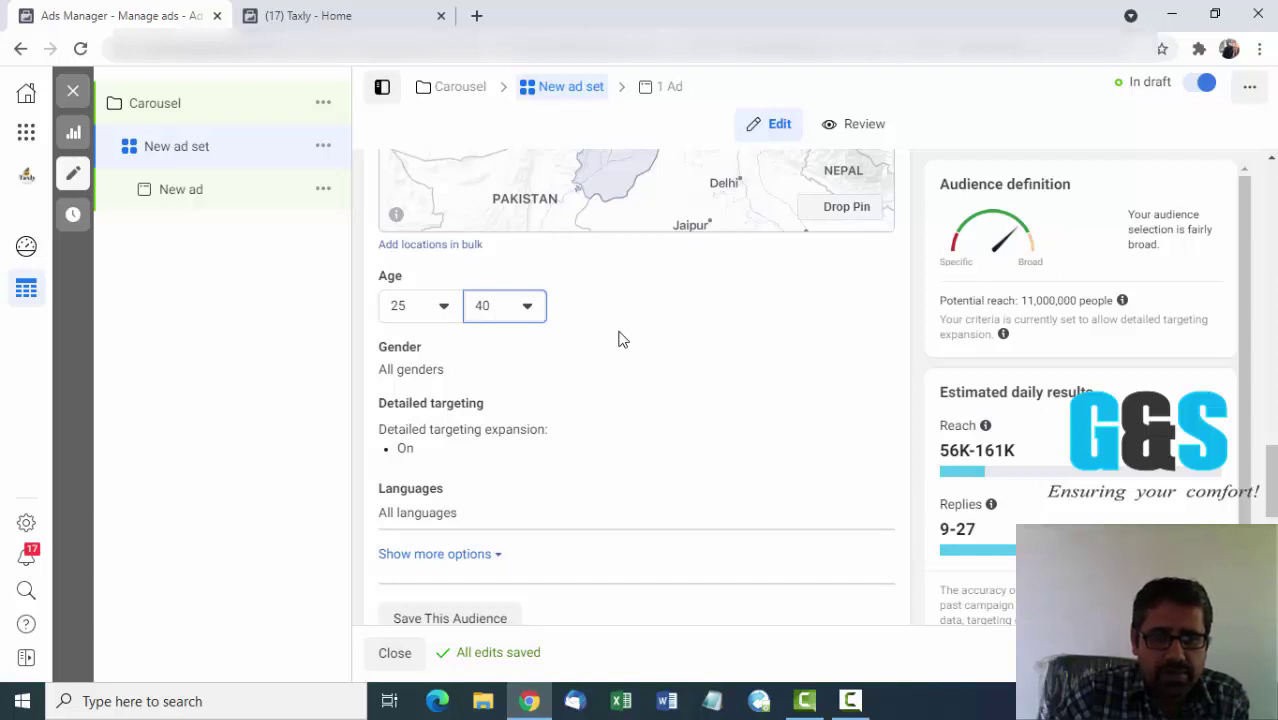
Change the upper limit of the audience's age range to 65+.
left_click(530, 310)
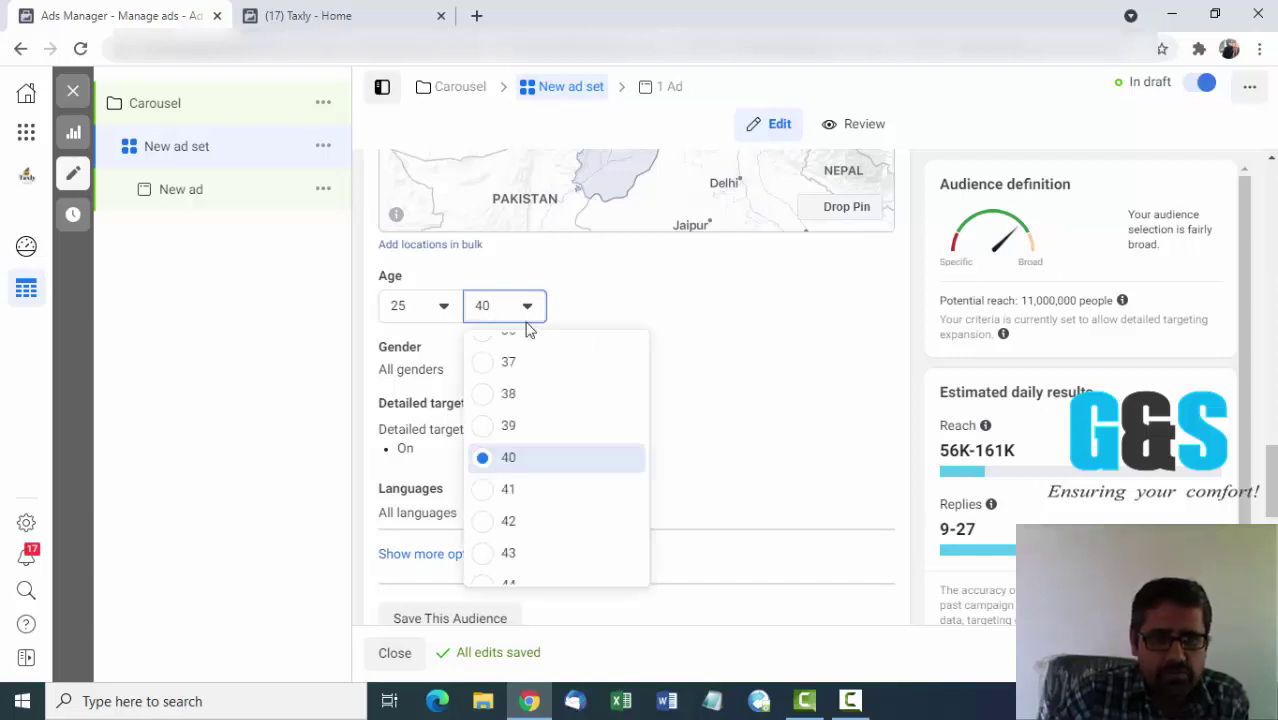
scroll(545, 492, "down", 4)
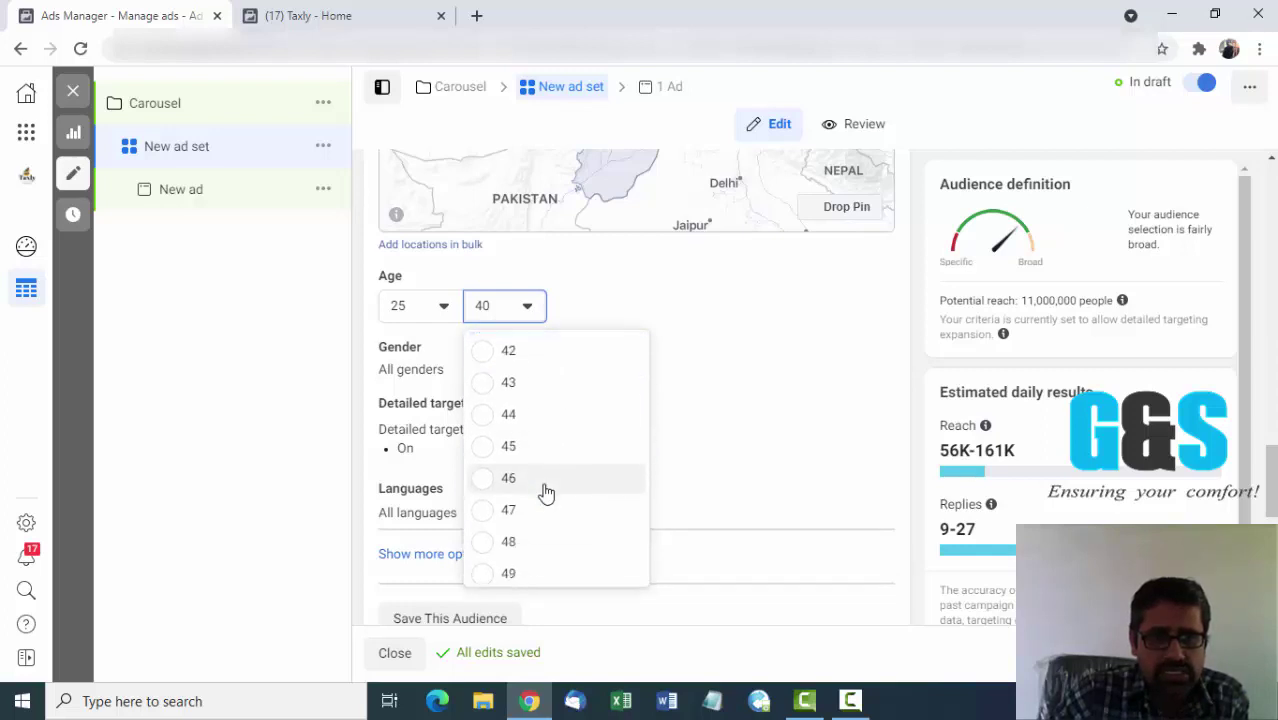
scroll(545, 492, "down", 3)
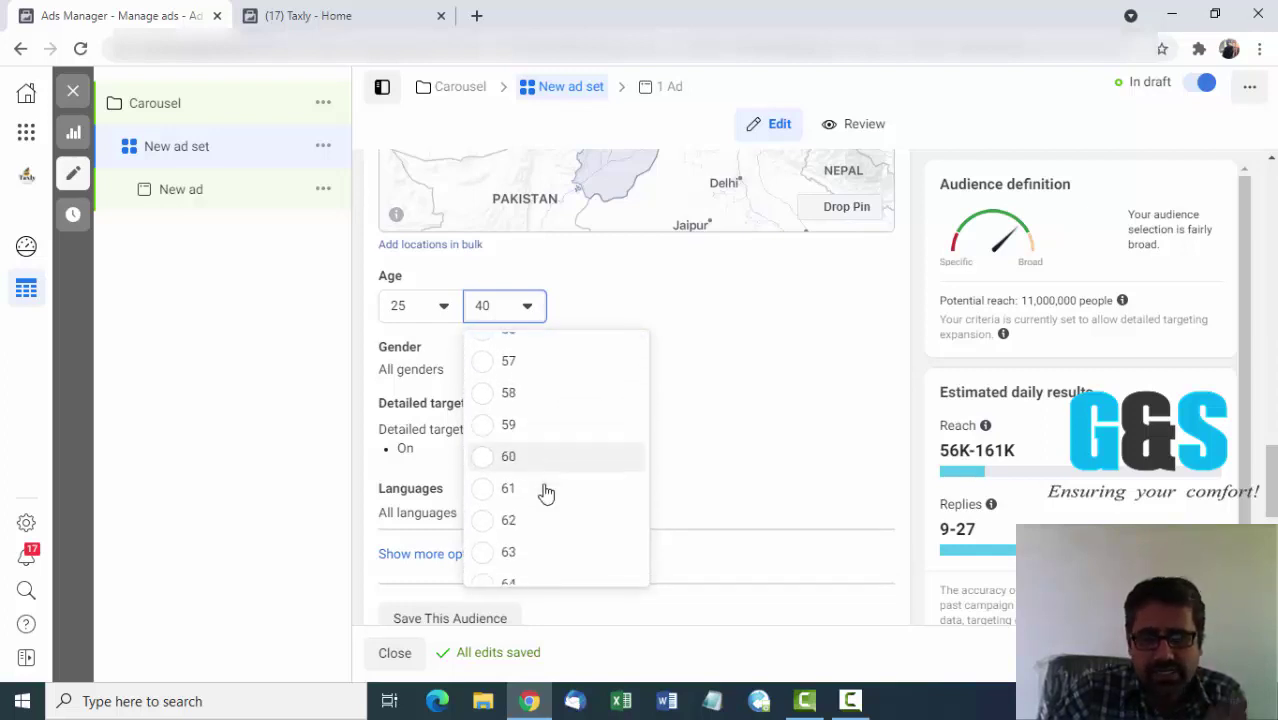
scroll(545, 492, "down", 1)
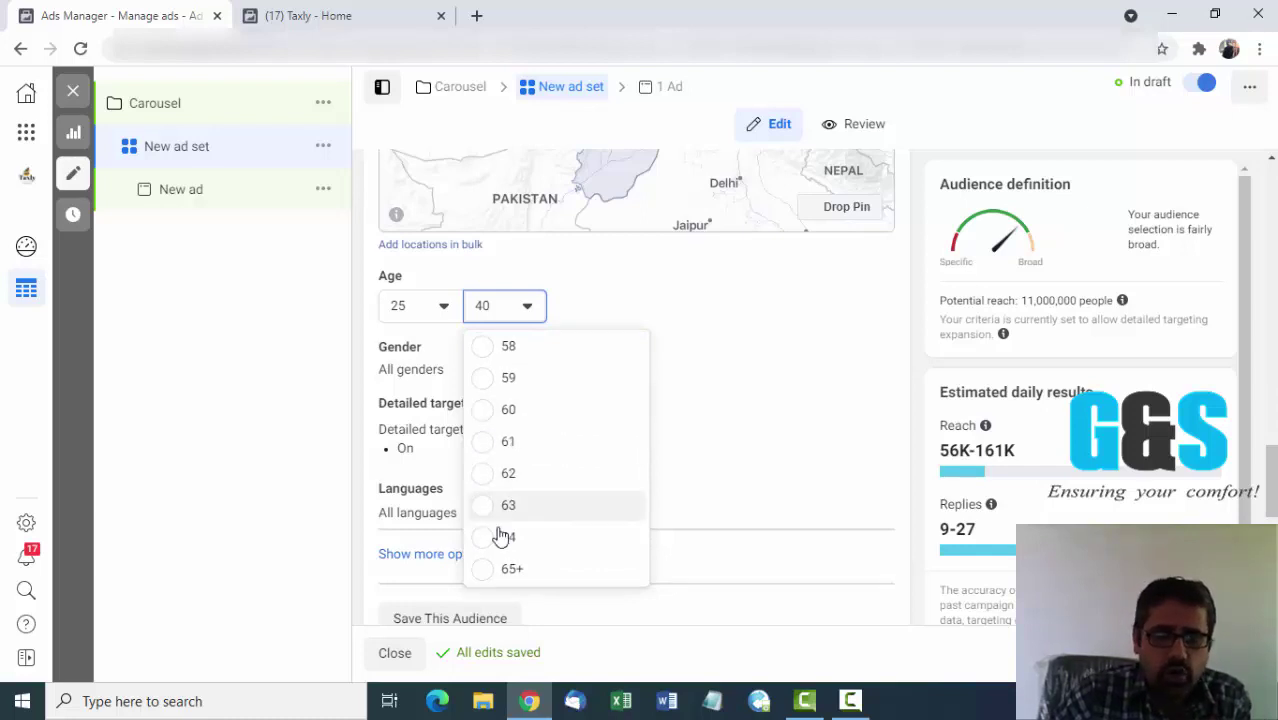
left_click(486, 580)
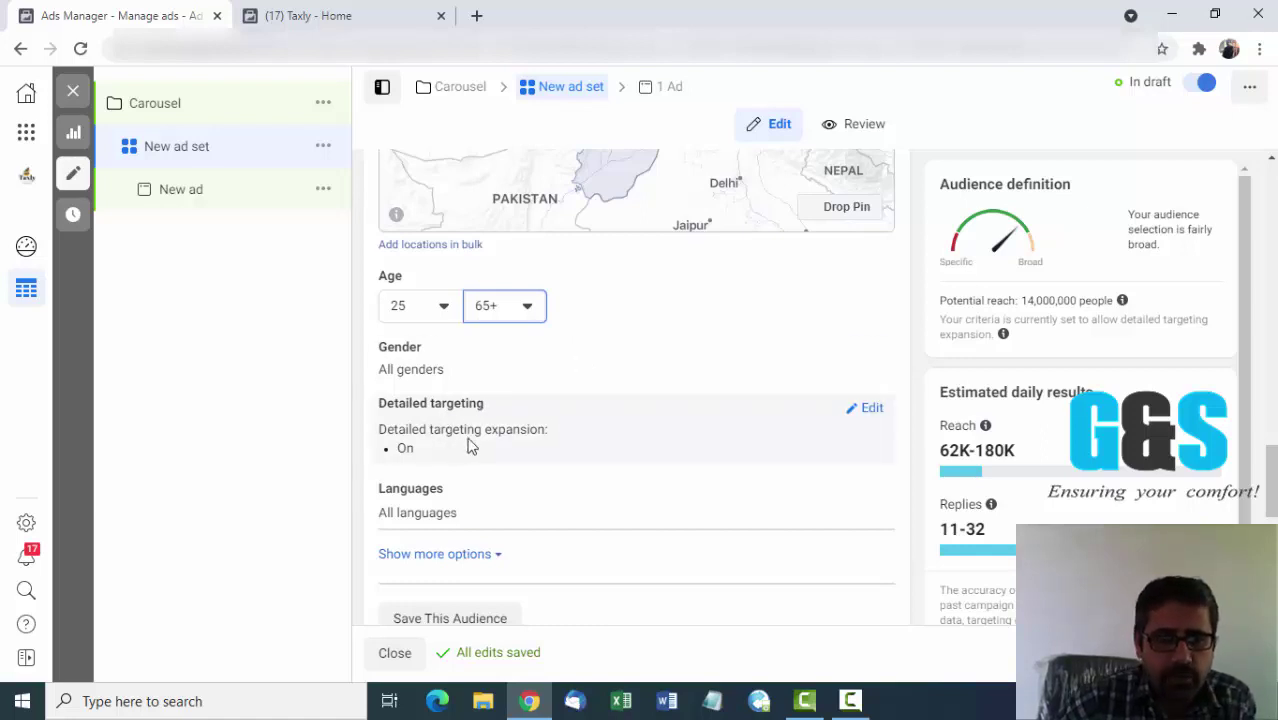
Browse the detailed targeting demographics and include people with the education level At high school.
left_click(872, 412)
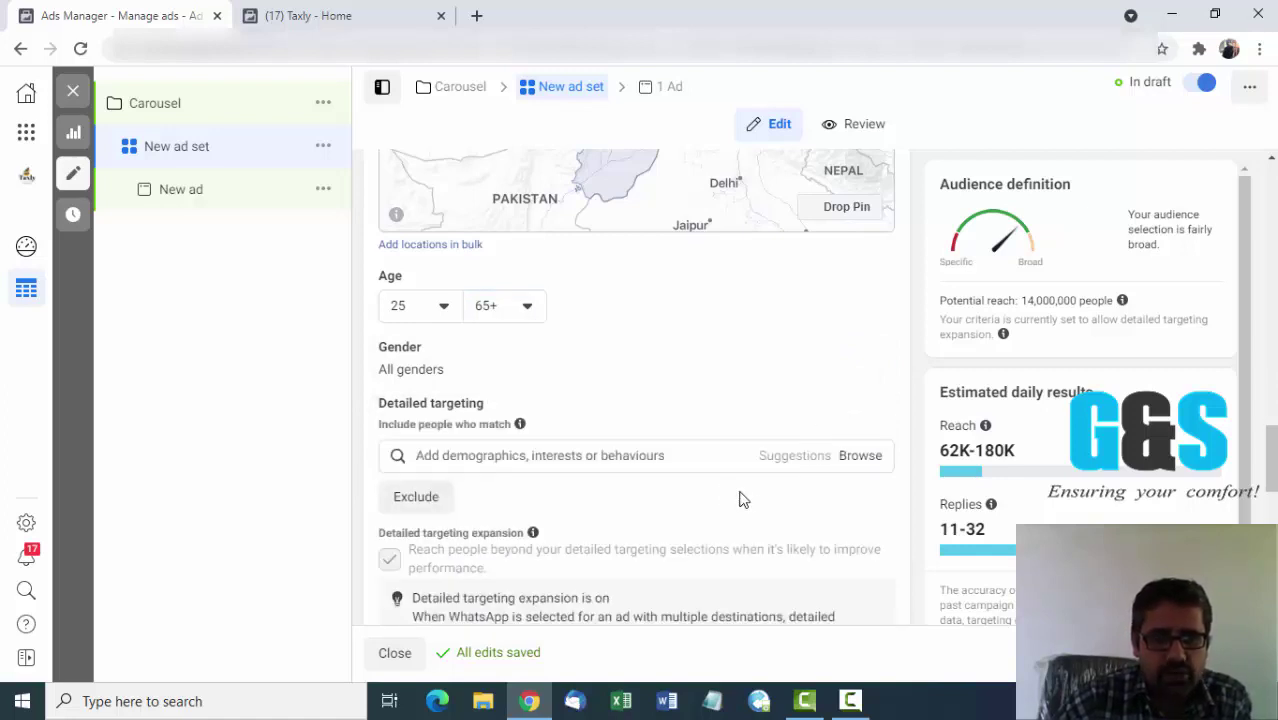
left_click(856, 462)
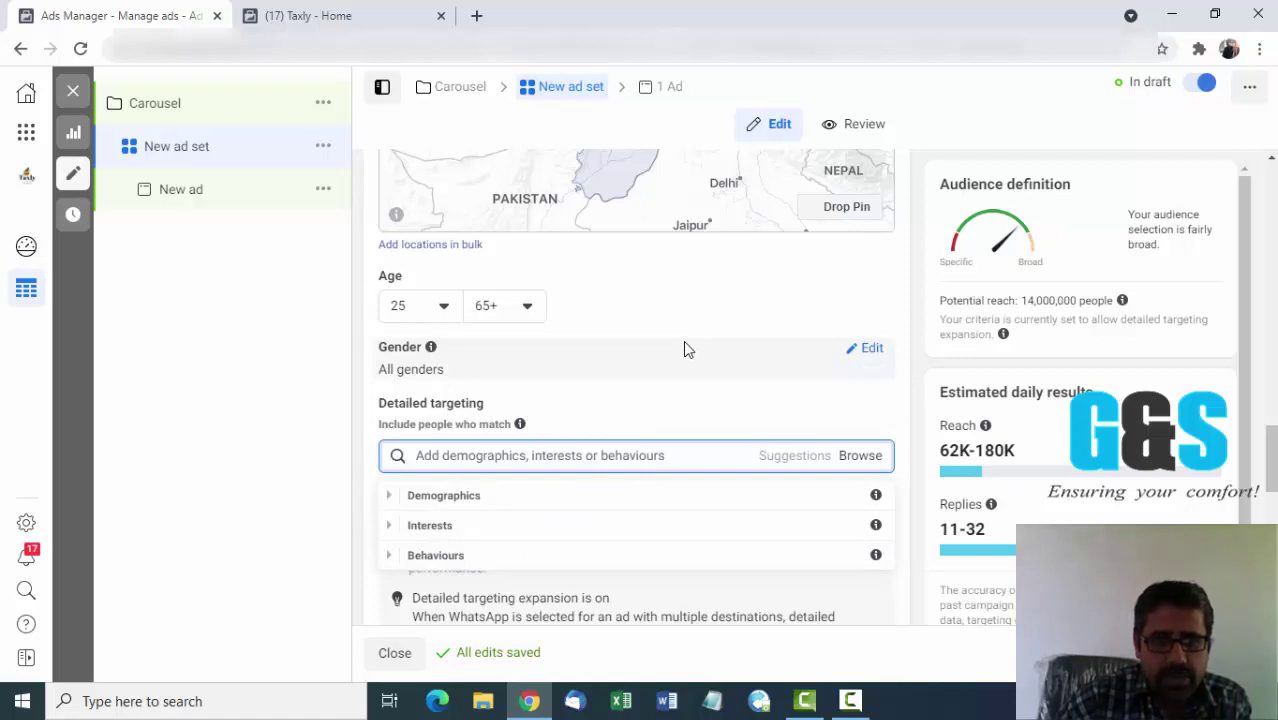
left_click(391, 496)
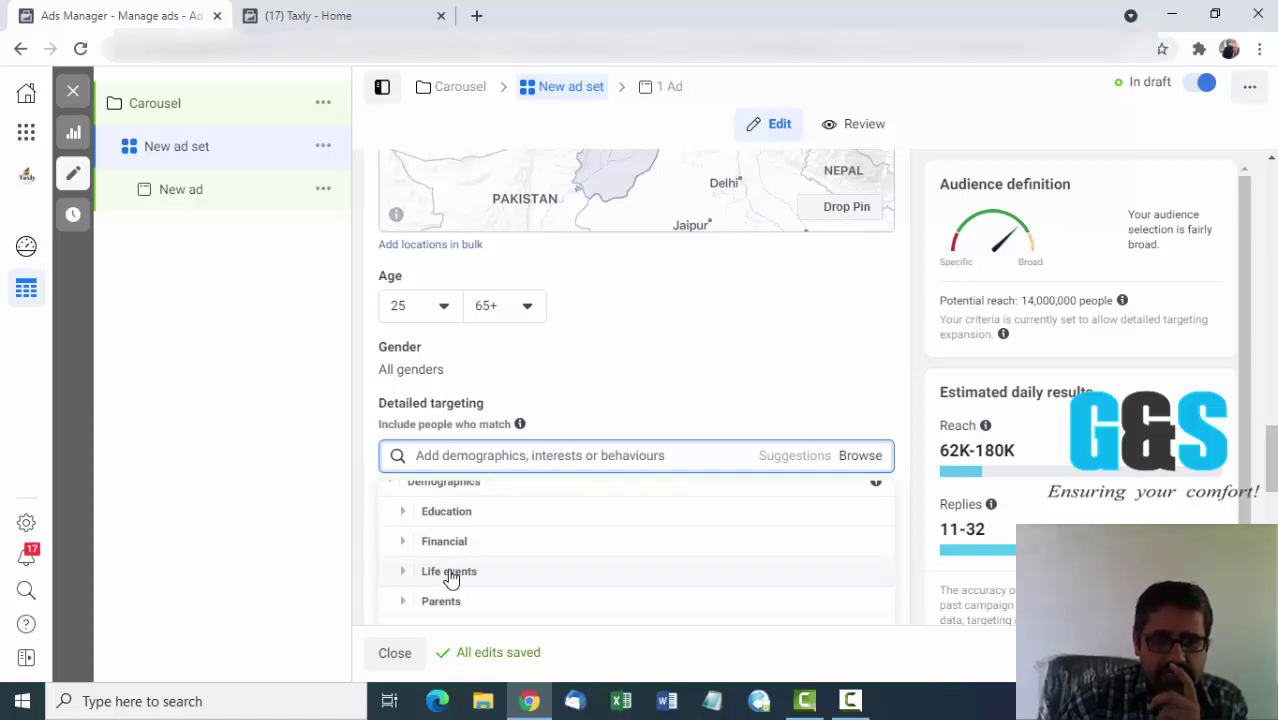
left_click(404, 516)
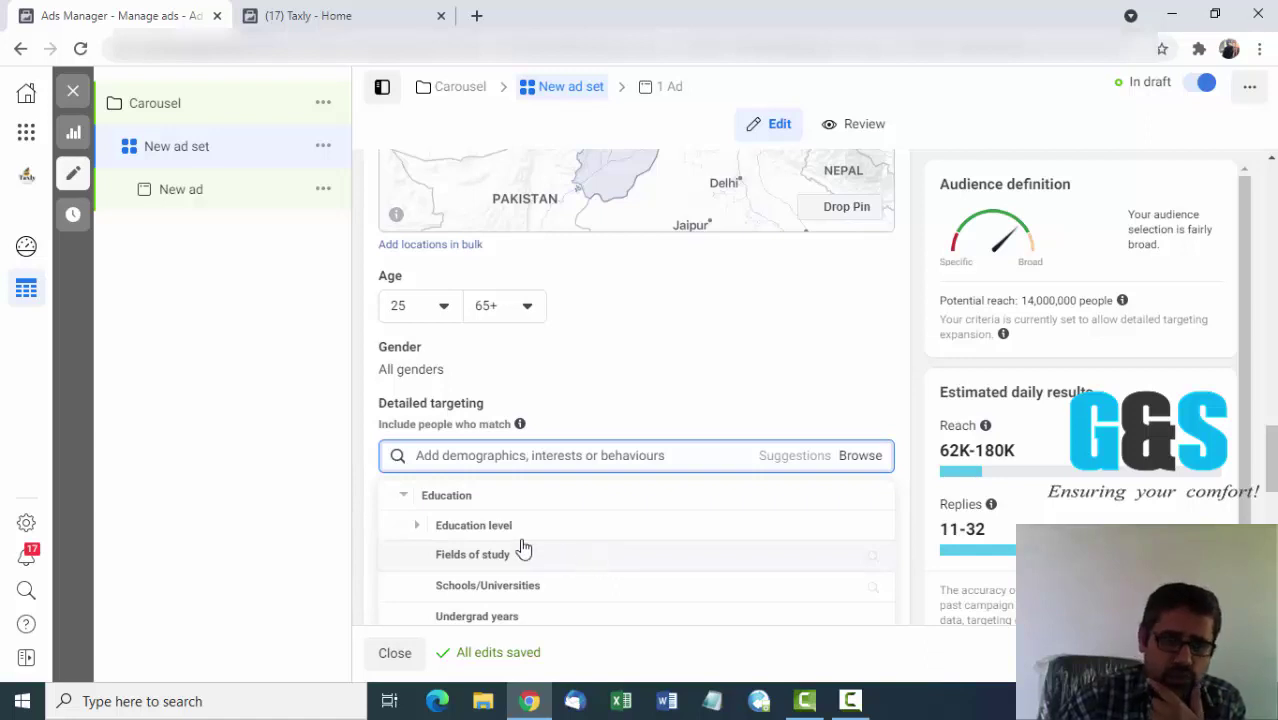
left_click(415, 533)
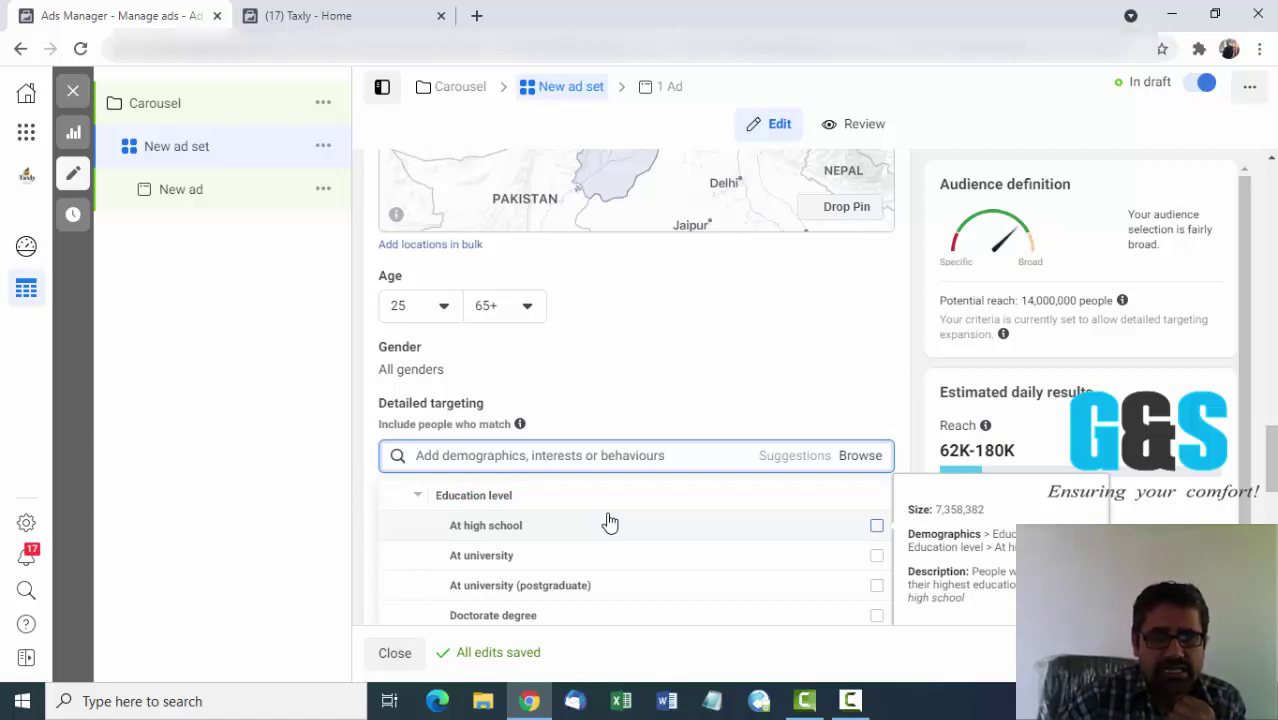
left_click(877, 528)
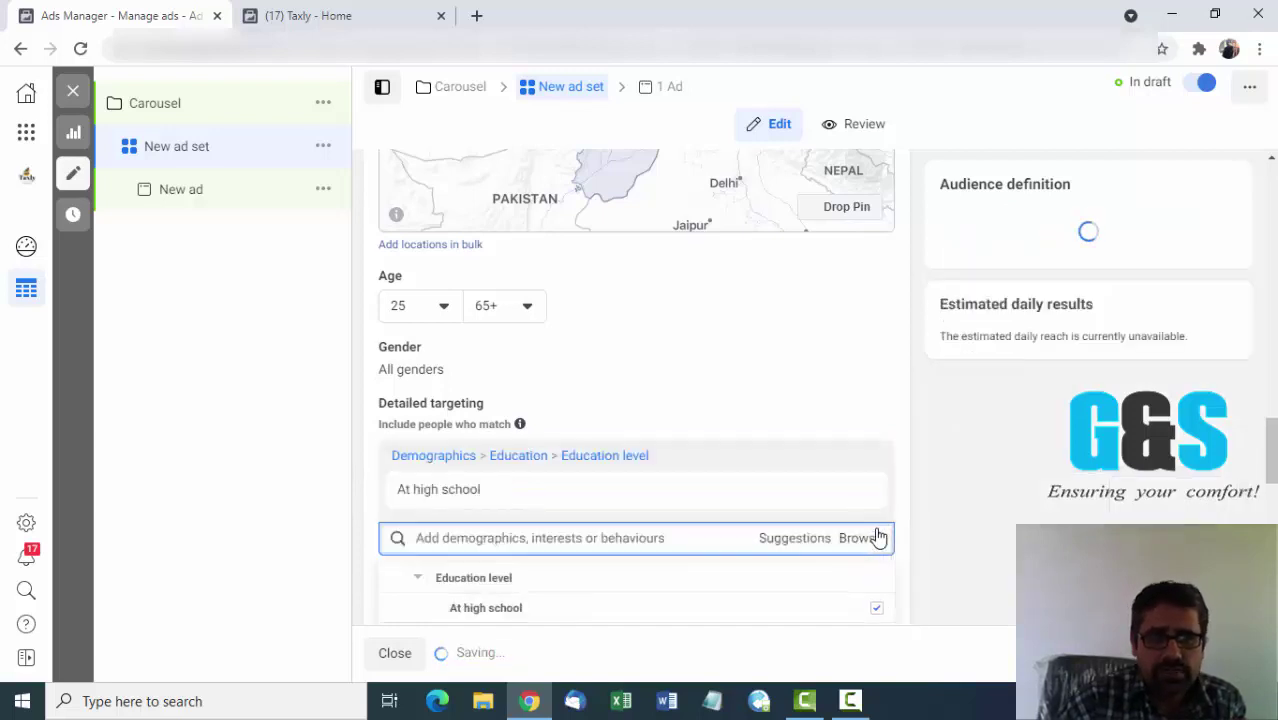
Examine the remaining education level options and the household income options under the Financial demographics.
scroll(672, 510, "down", 5)
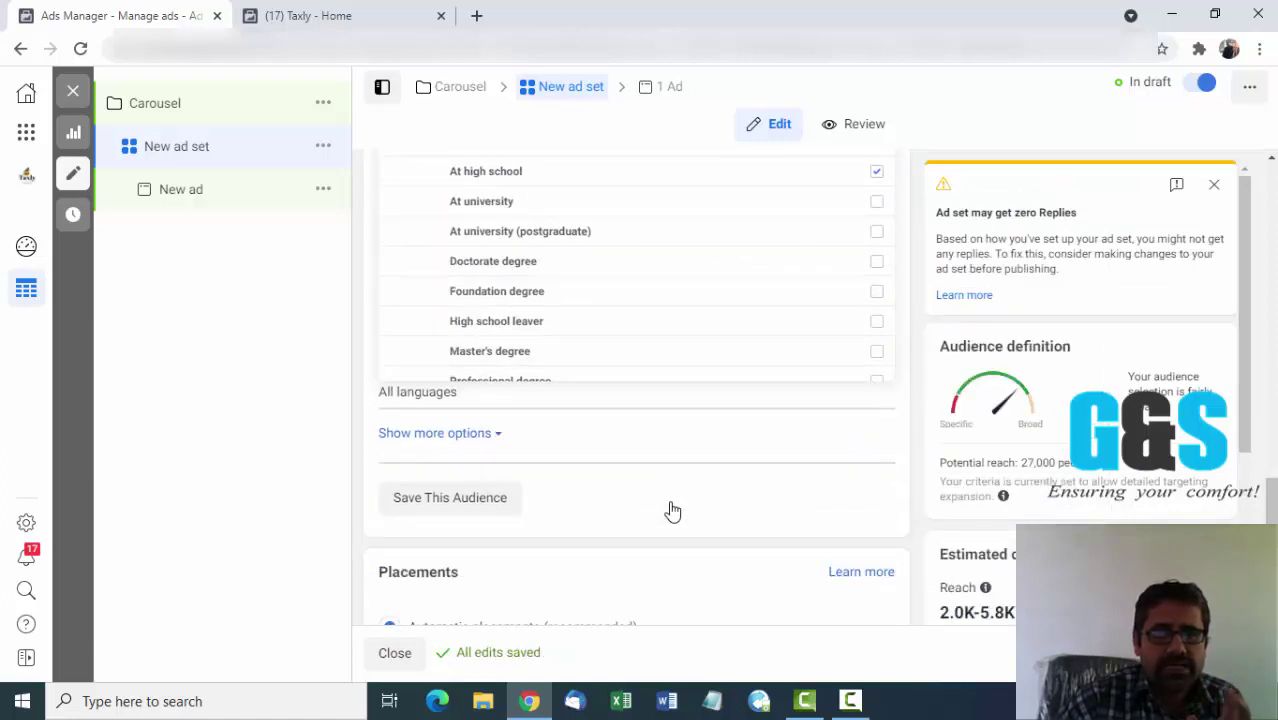
scroll(688, 308, "up", 1)
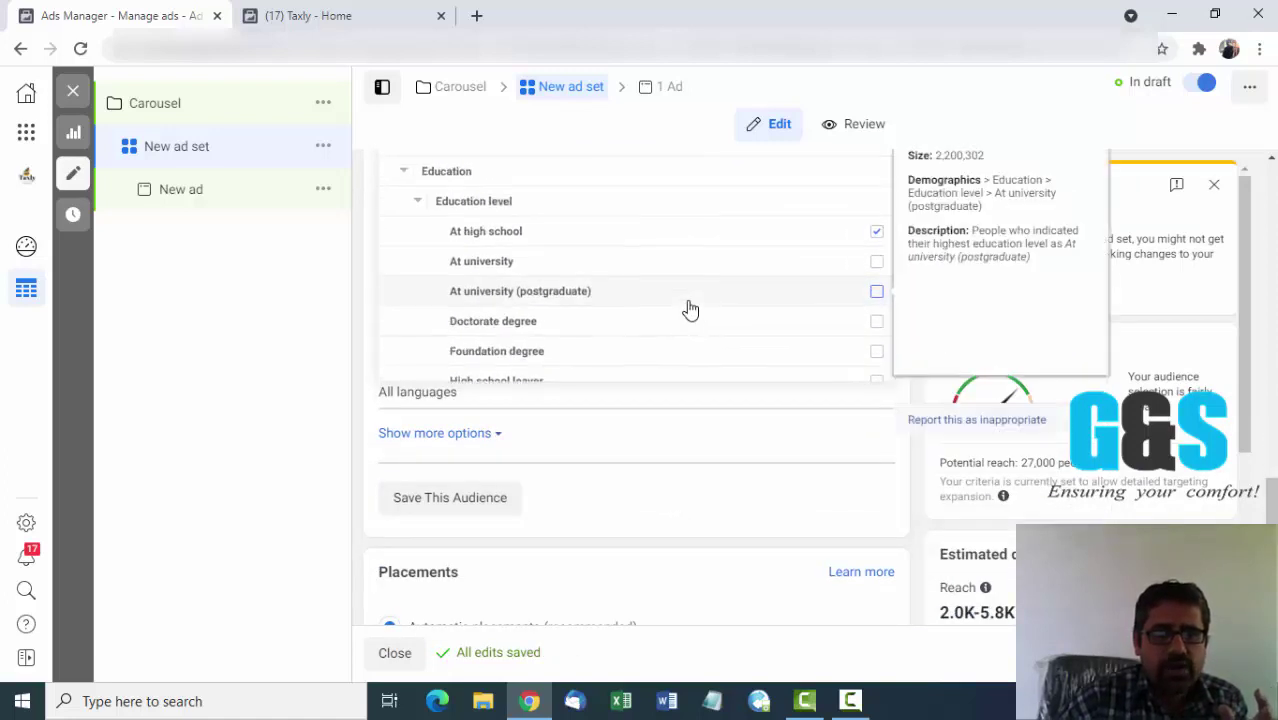
left_click(416, 203)
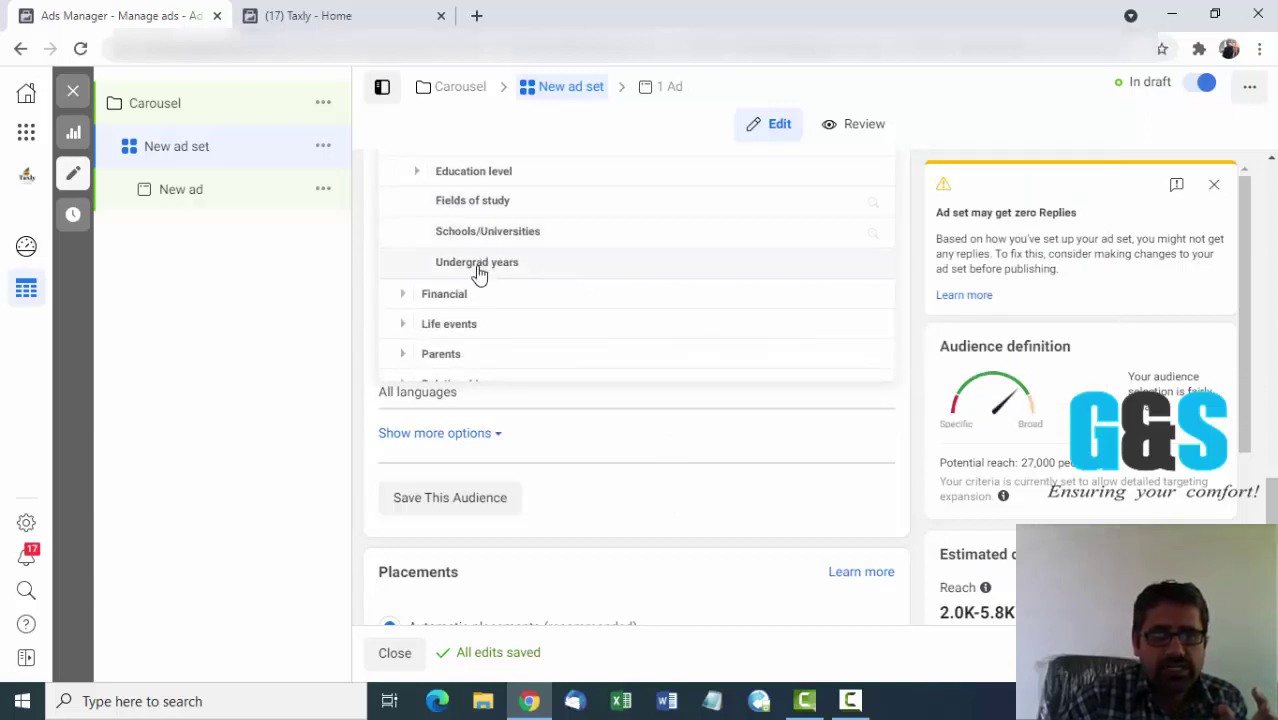
scroll(515, 272, "up", 1)
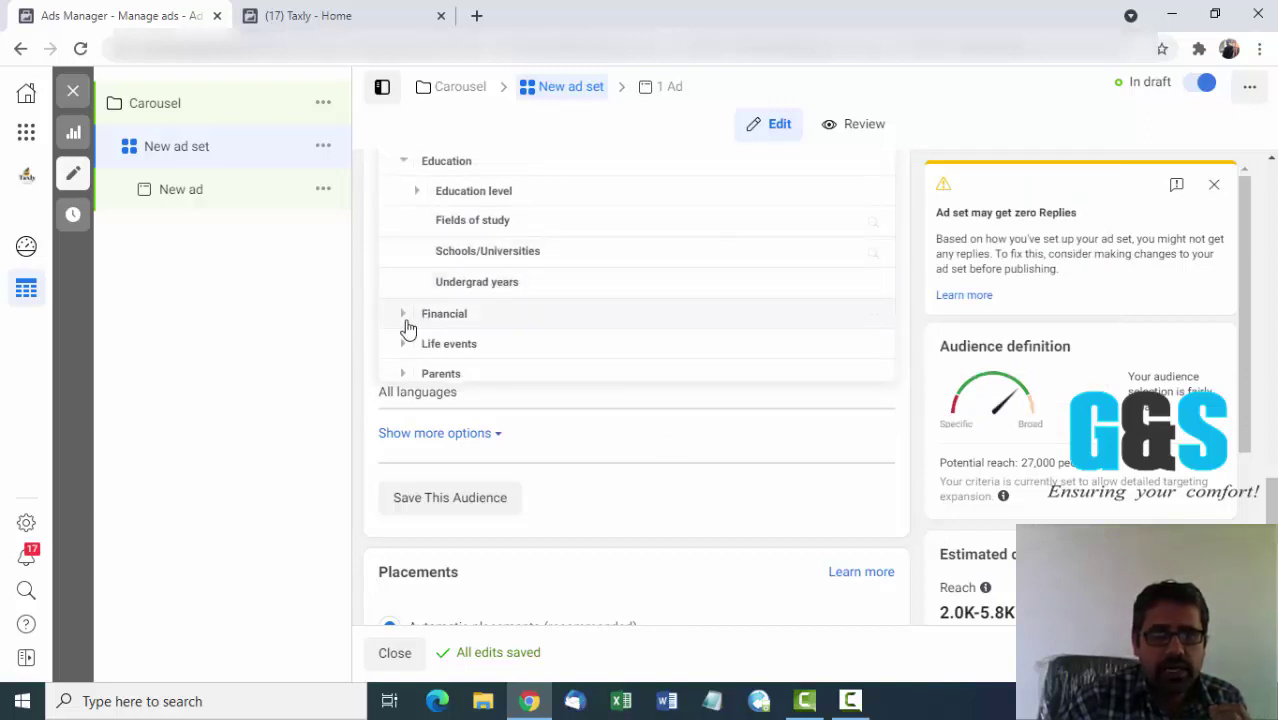
left_click(399, 165)
left_click(403, 204)
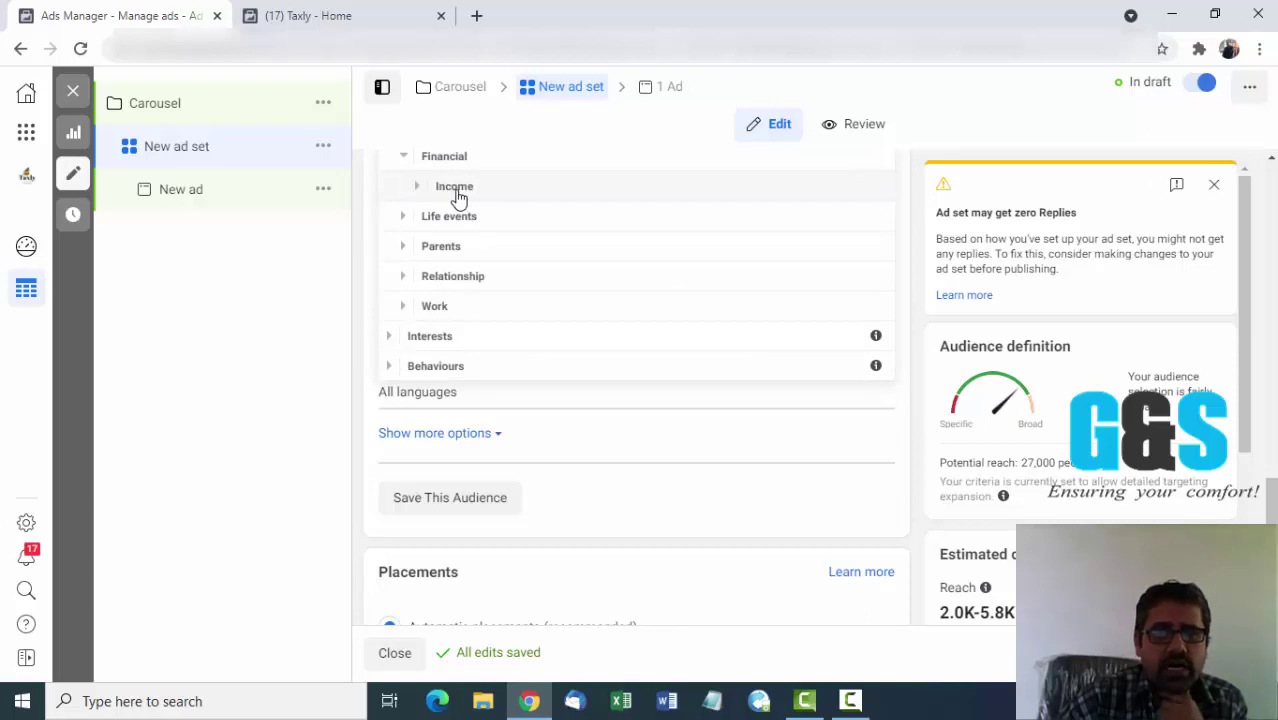
left_click(419, 191)
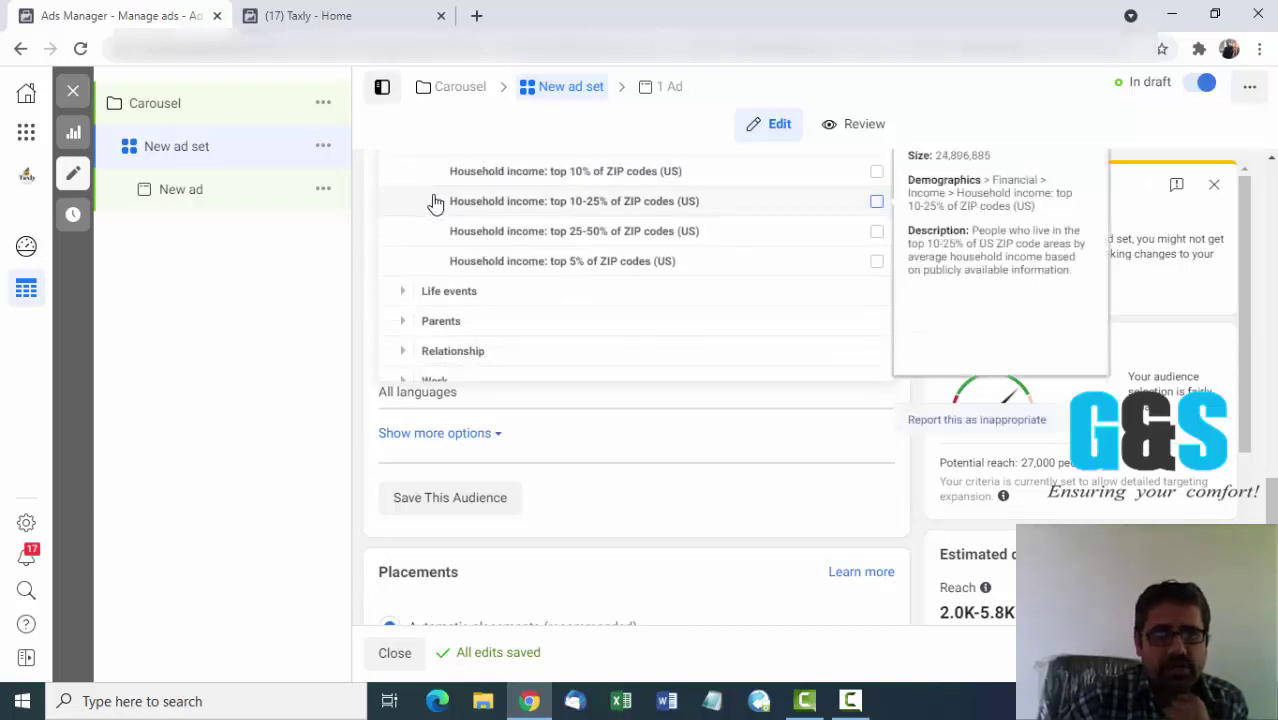
scroll(584, 262, "up", 1)
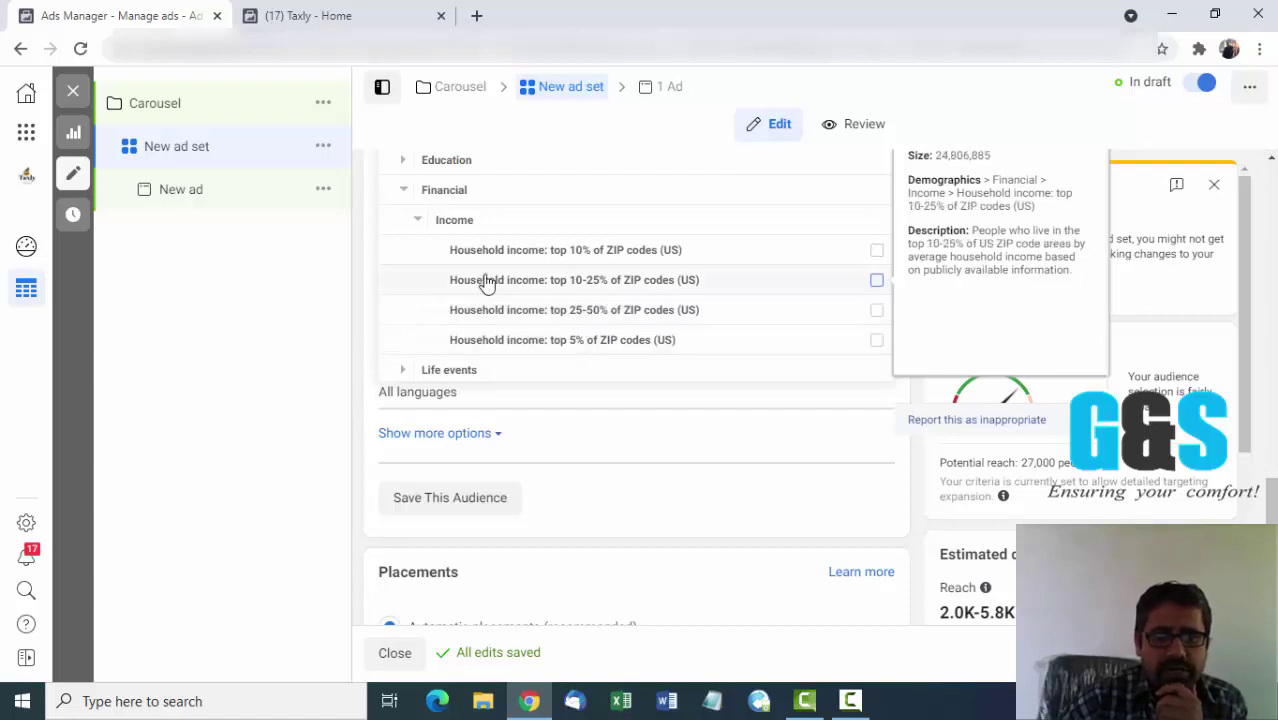
left_click(428, 219)
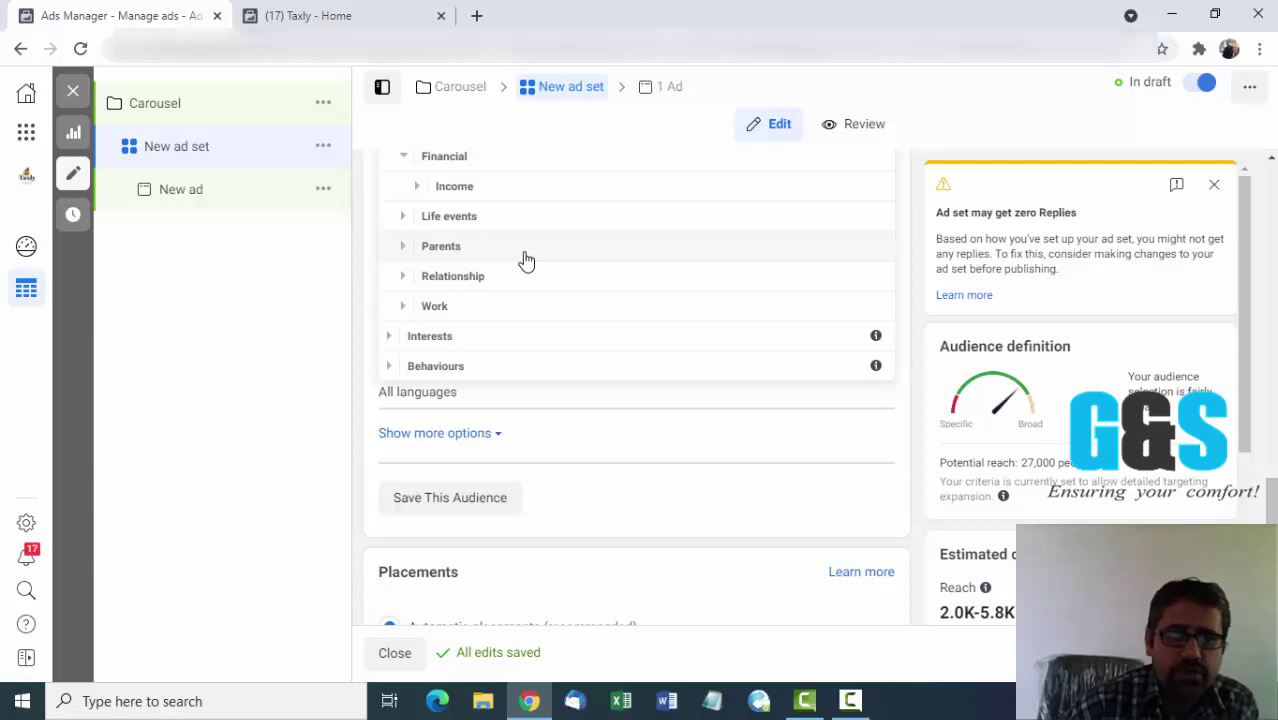
Examine the relationship status options under the Relationship demographics in detailed targeting.
left_click(404, 281)
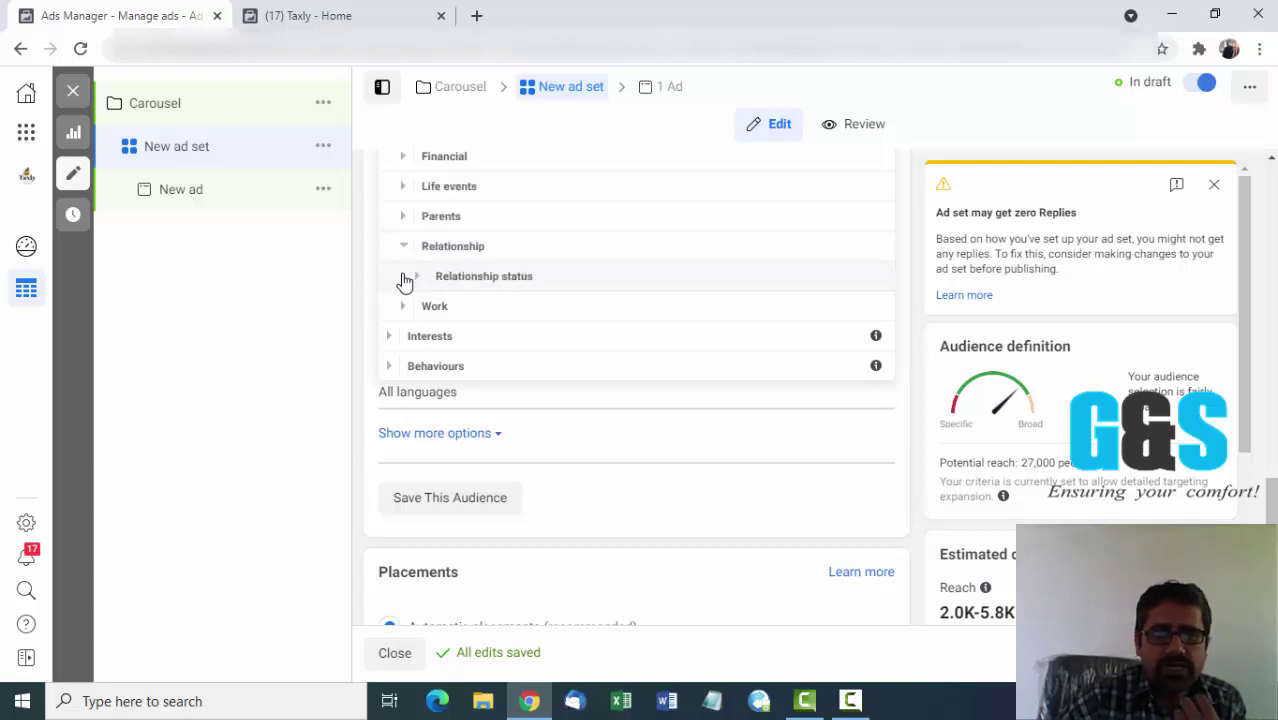
left_click(418, 277)
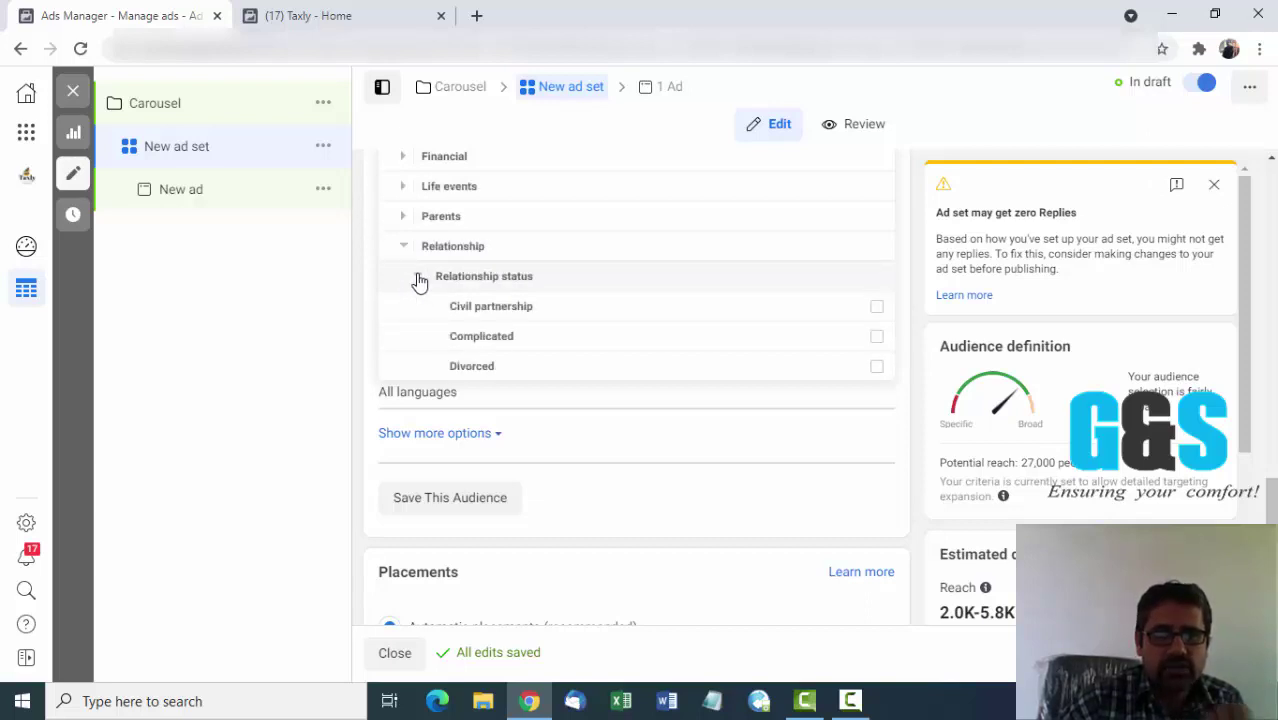
scroll(497, 295, "down", 2)
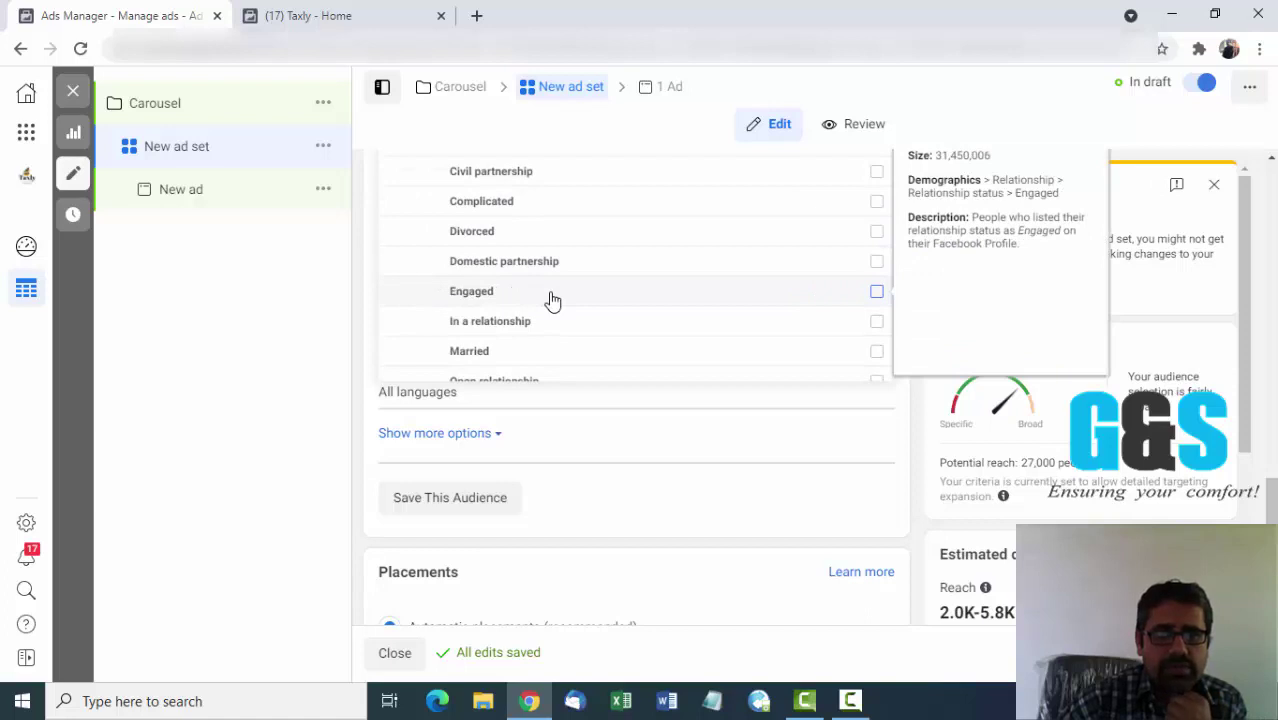
scroll(551, 295, "up", 3)
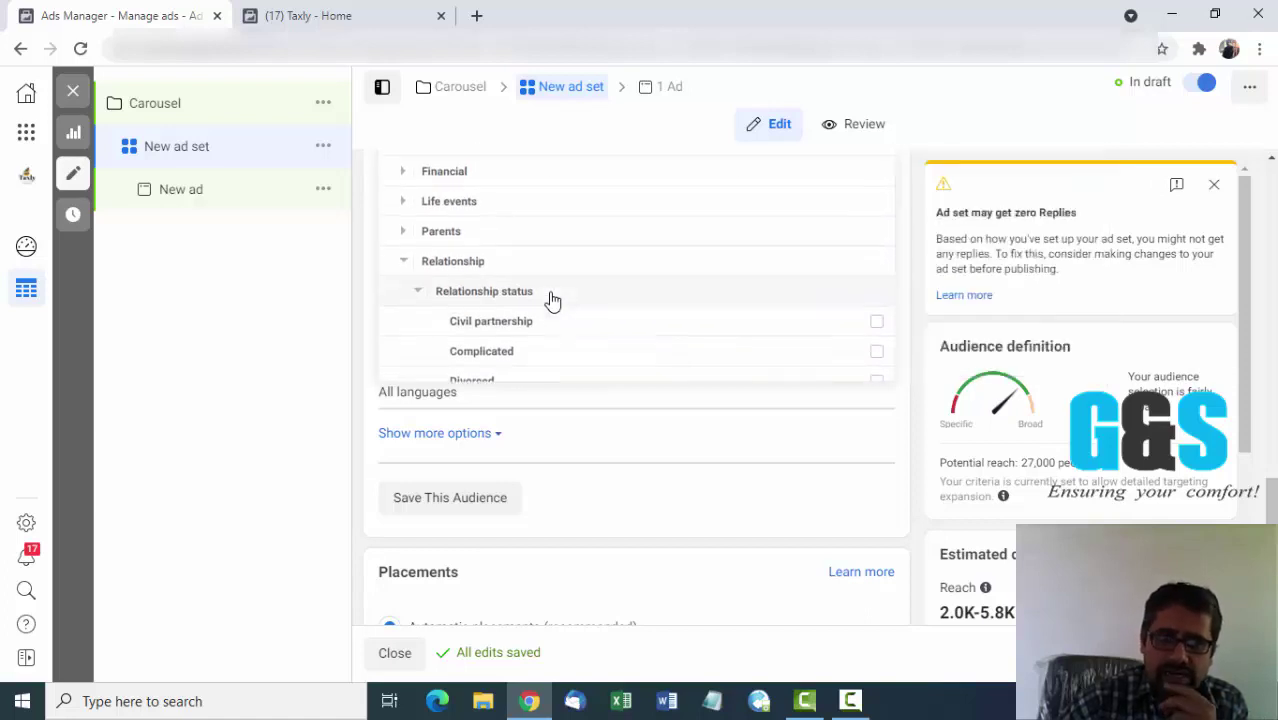
left_click(420, 303)
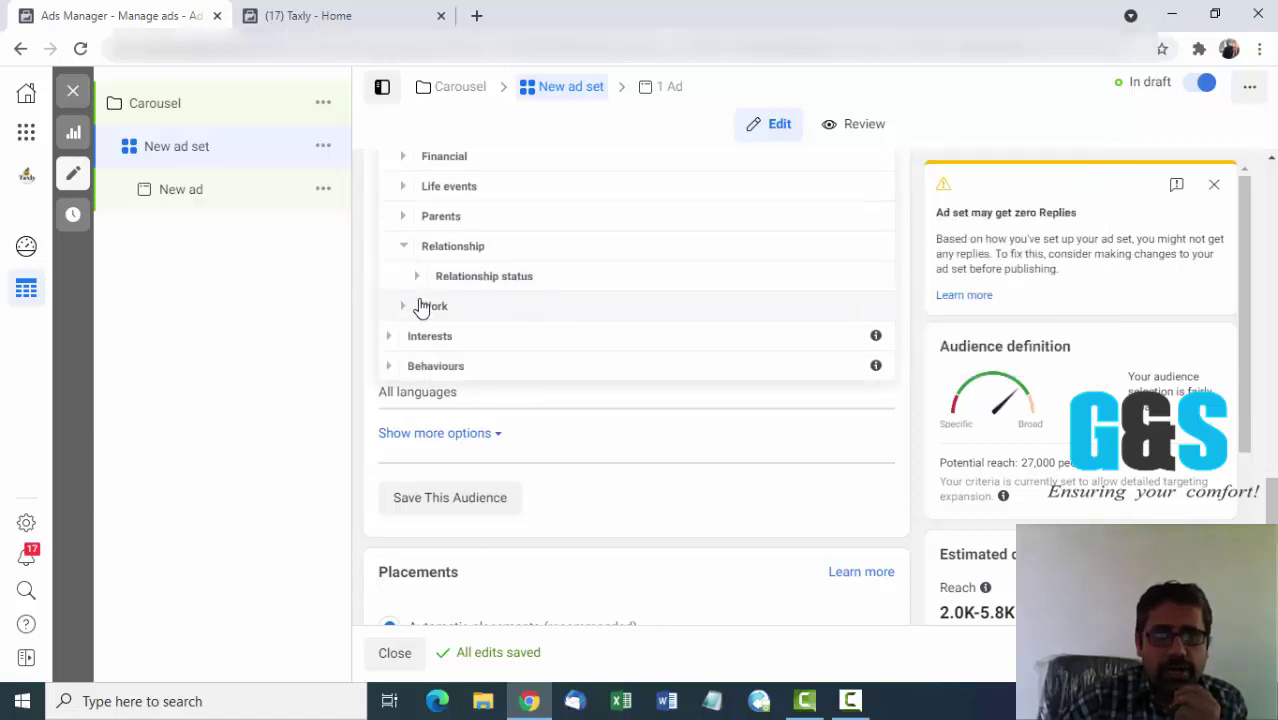
left_click(404, 247)
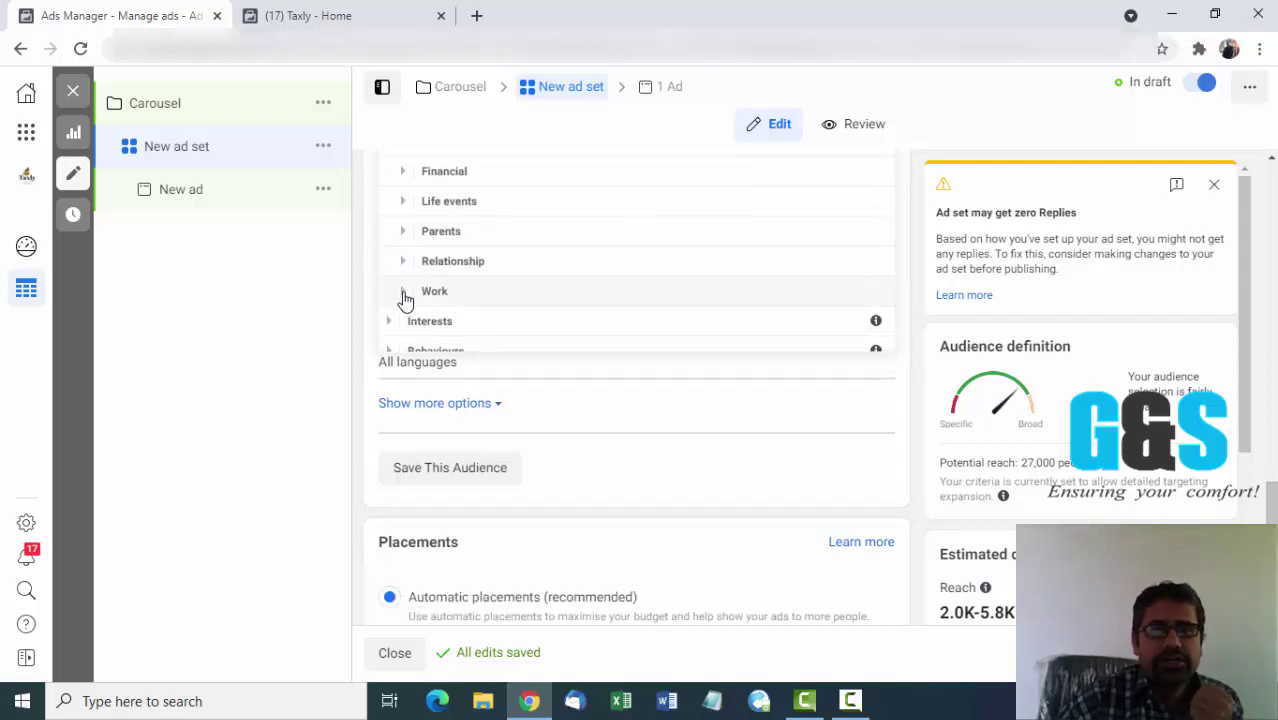
Look over the Industries options under the Work demographics and check the services listed on the Taxly page's cover.
left_click(403, 292)
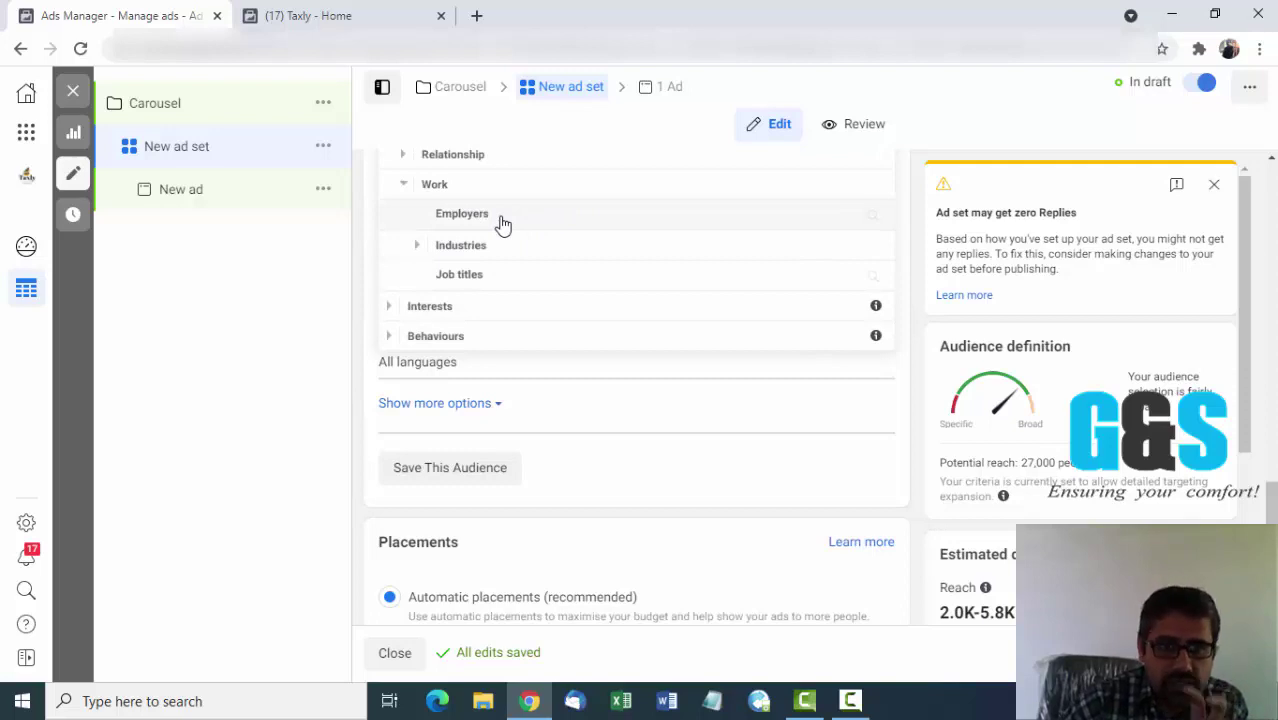
left_click(416, 256)
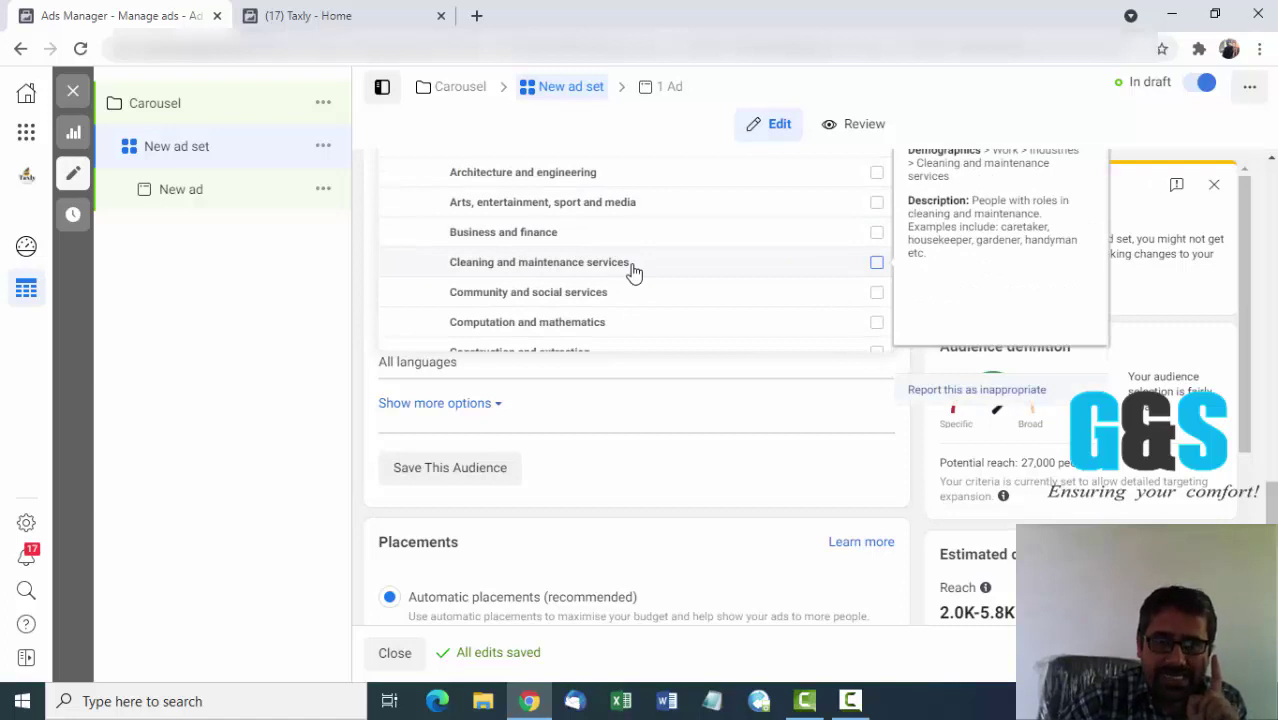
scroll(632, 272, "up", 2)
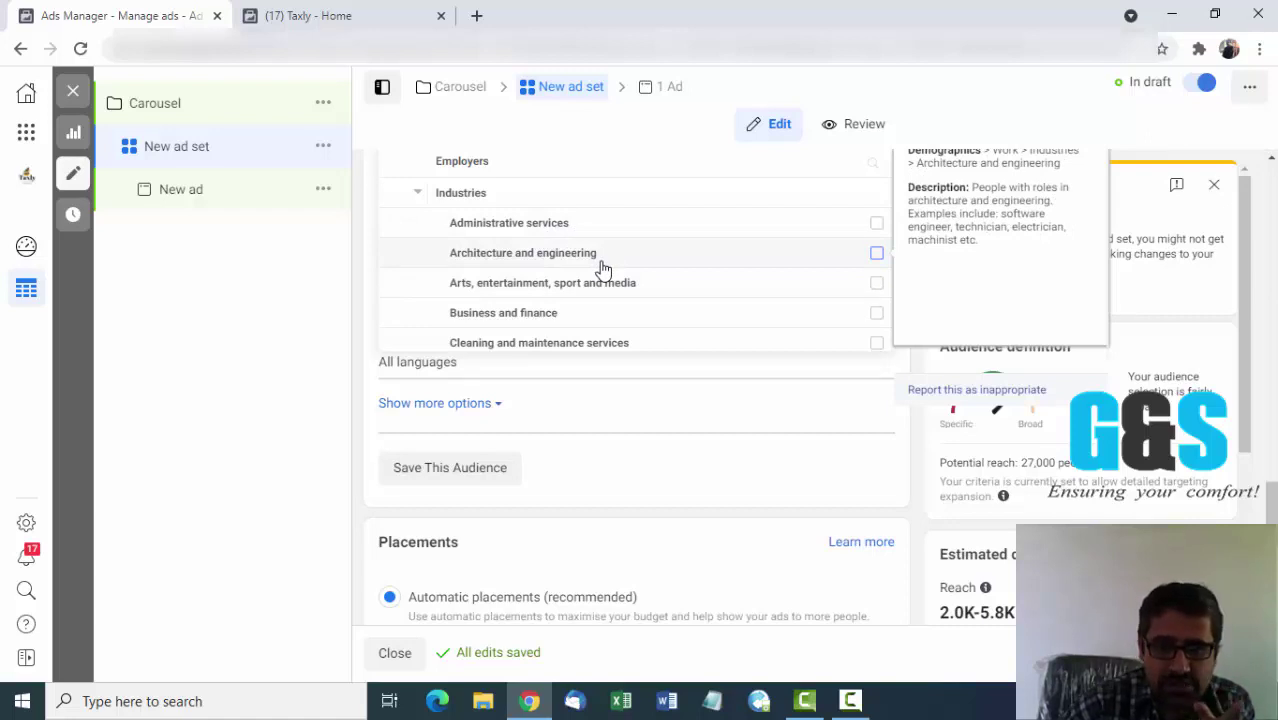
left_click(302, 14)
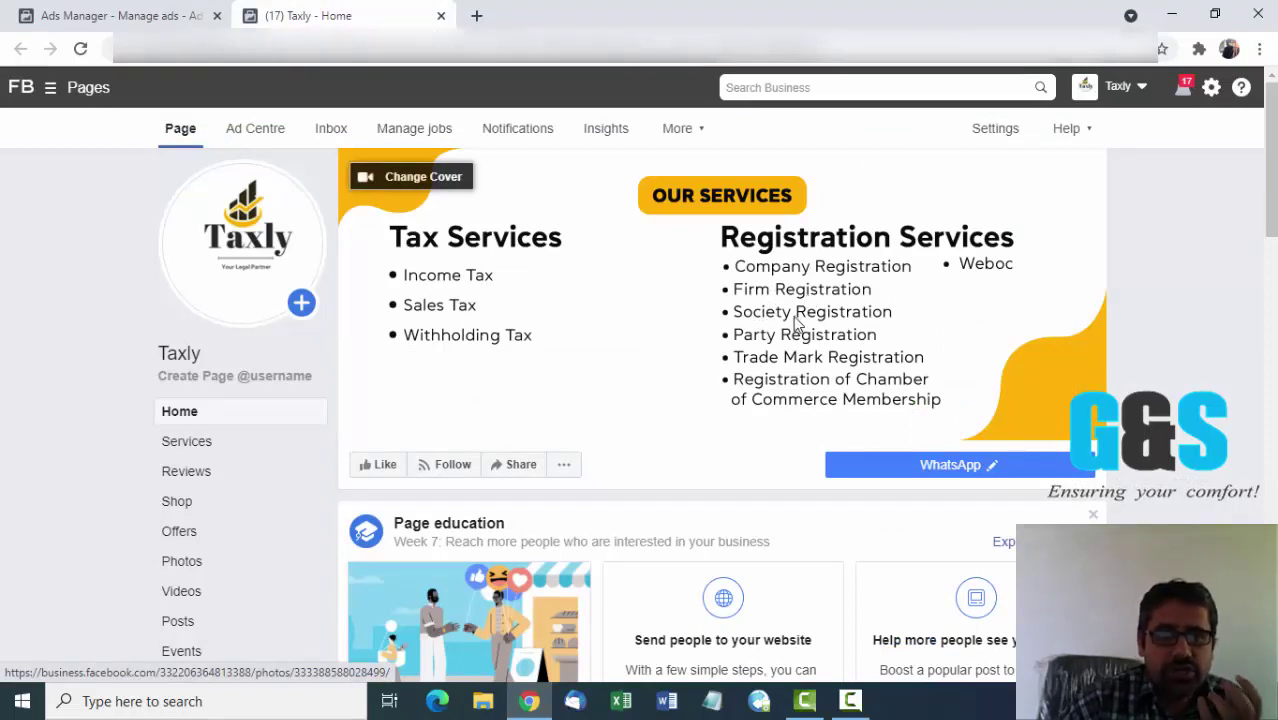
left_click(157, 16)
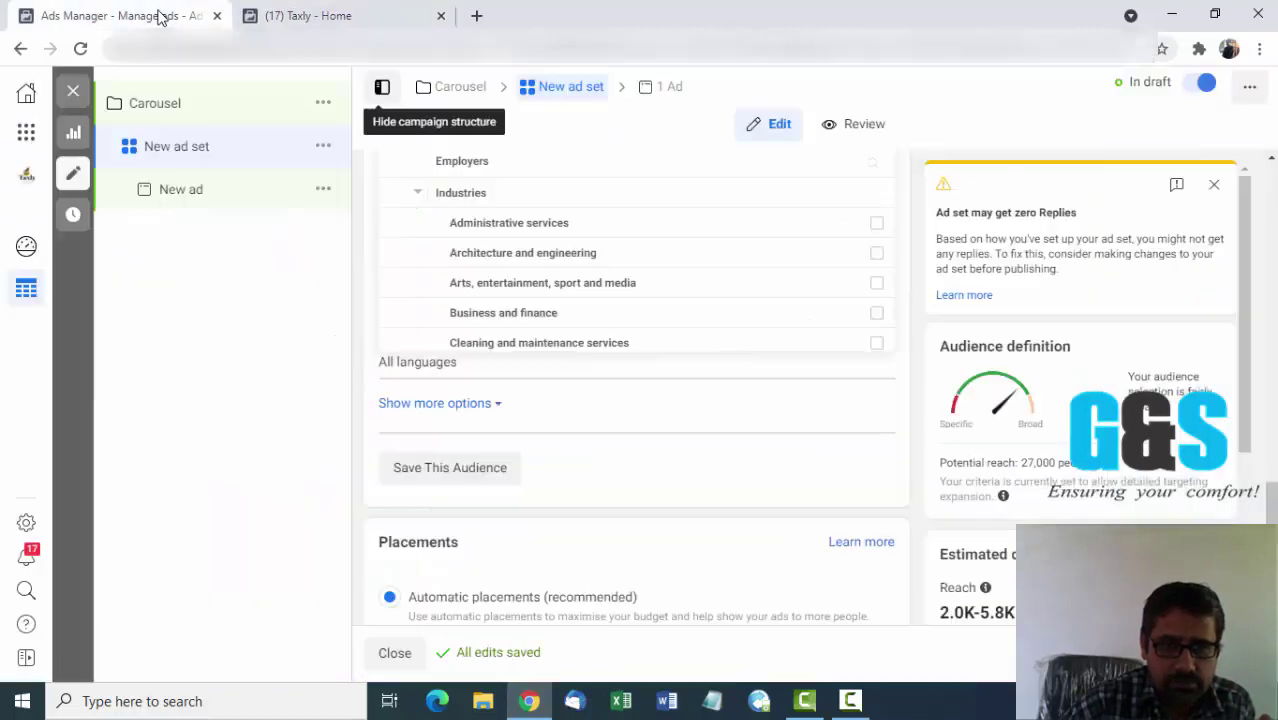
Read the descriptions of the work industries, such as Business and finance, and collapse the Demographics category.
mouse_move(498, 254)
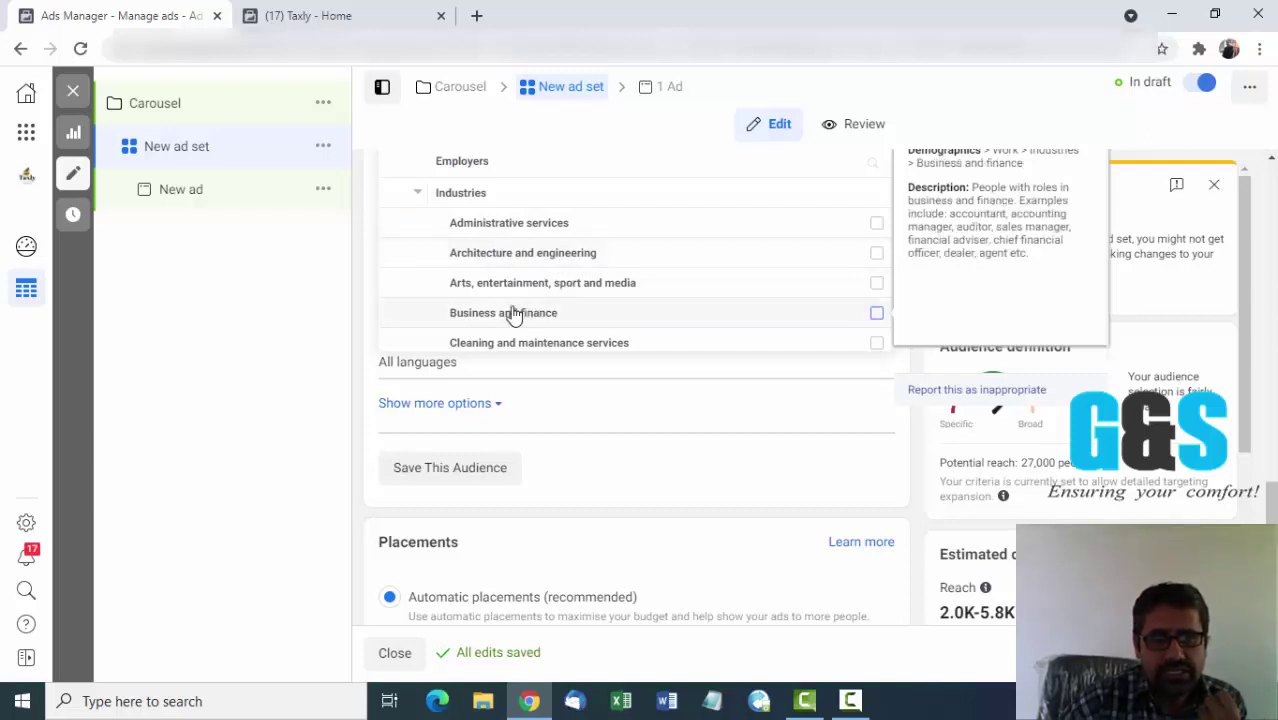
mouse_move(520, 288)
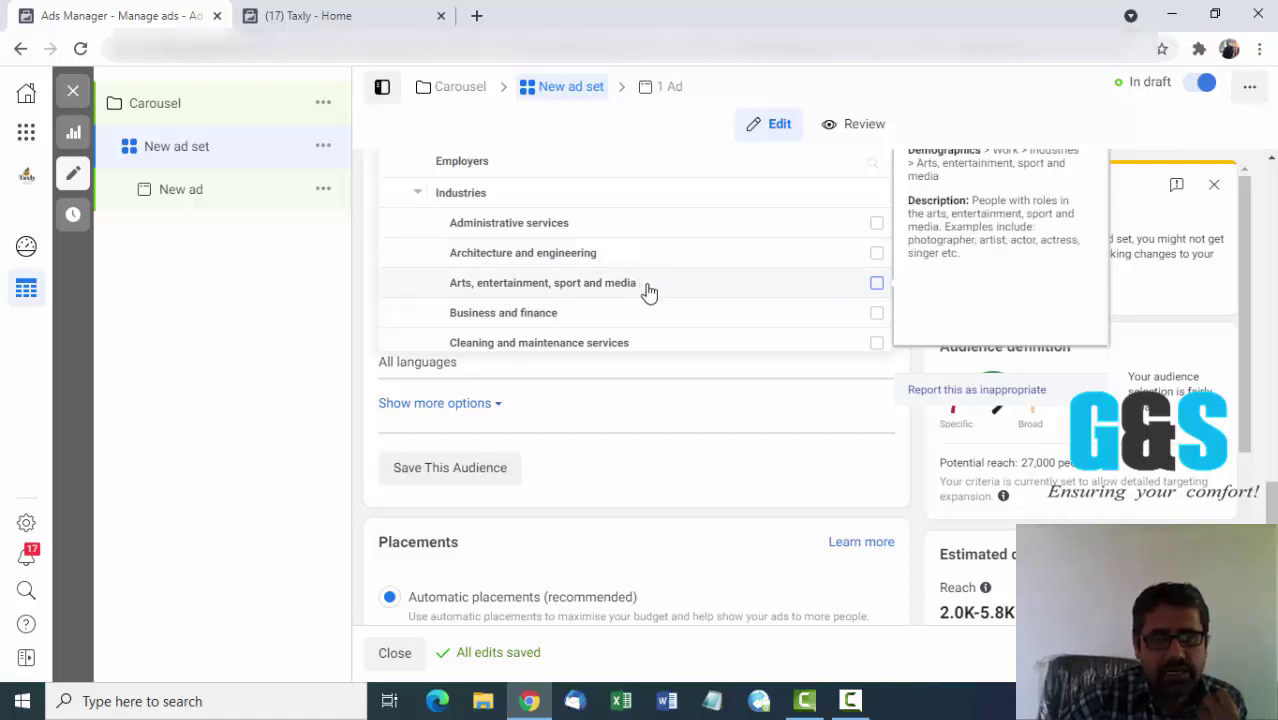
mouse_move(640, 309)
scroll(644, 313, "down", 1)
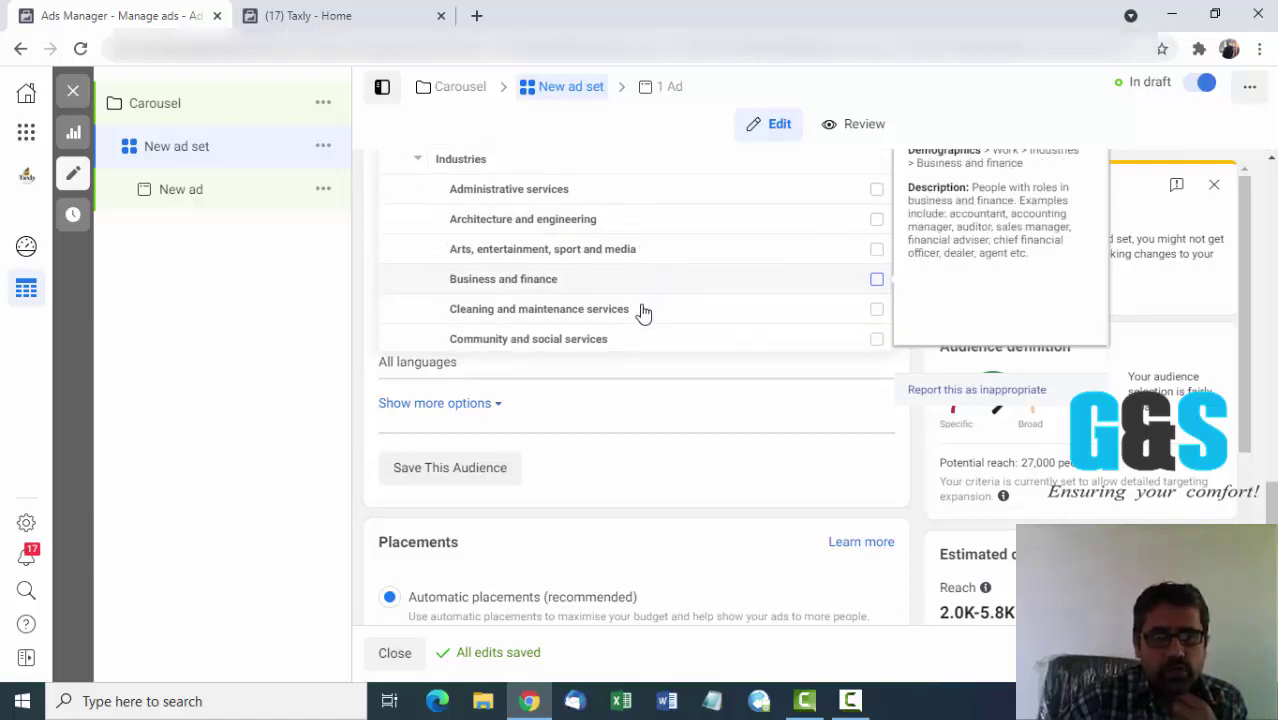
mouse_move(644, 286)
scroll(645, 287, "down", 2)
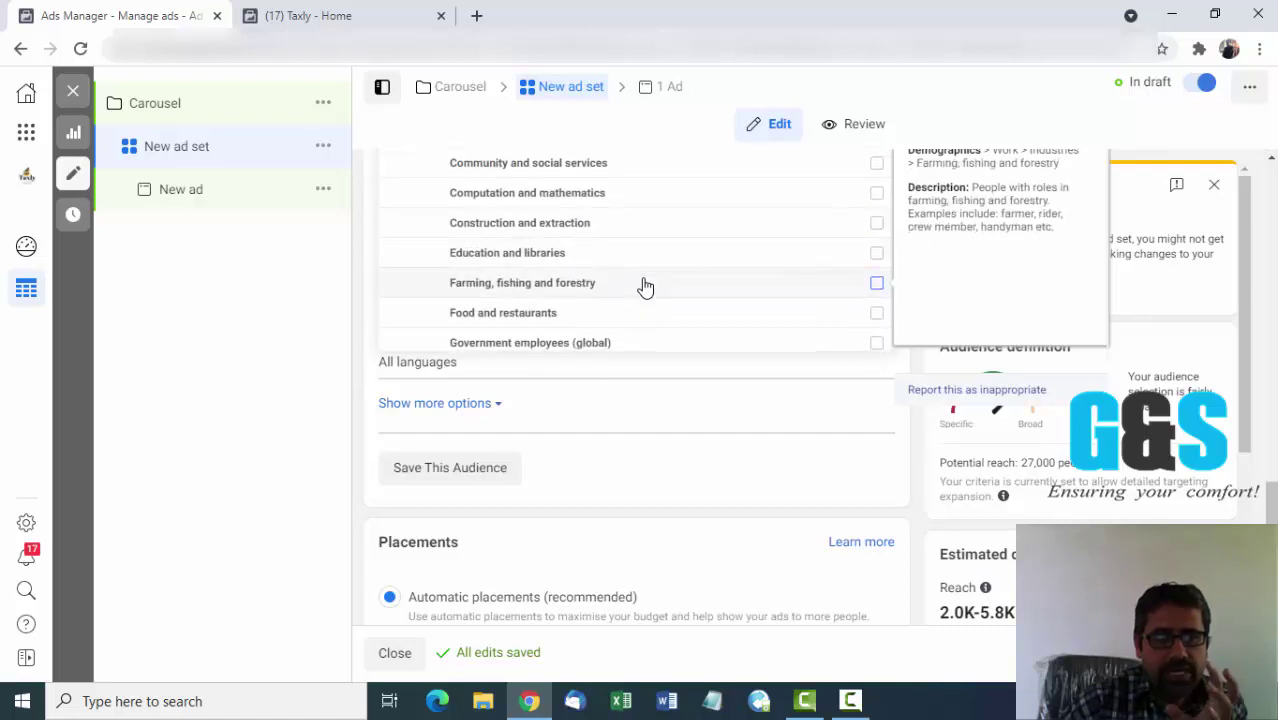
scroll(645, 285, "up", 4)
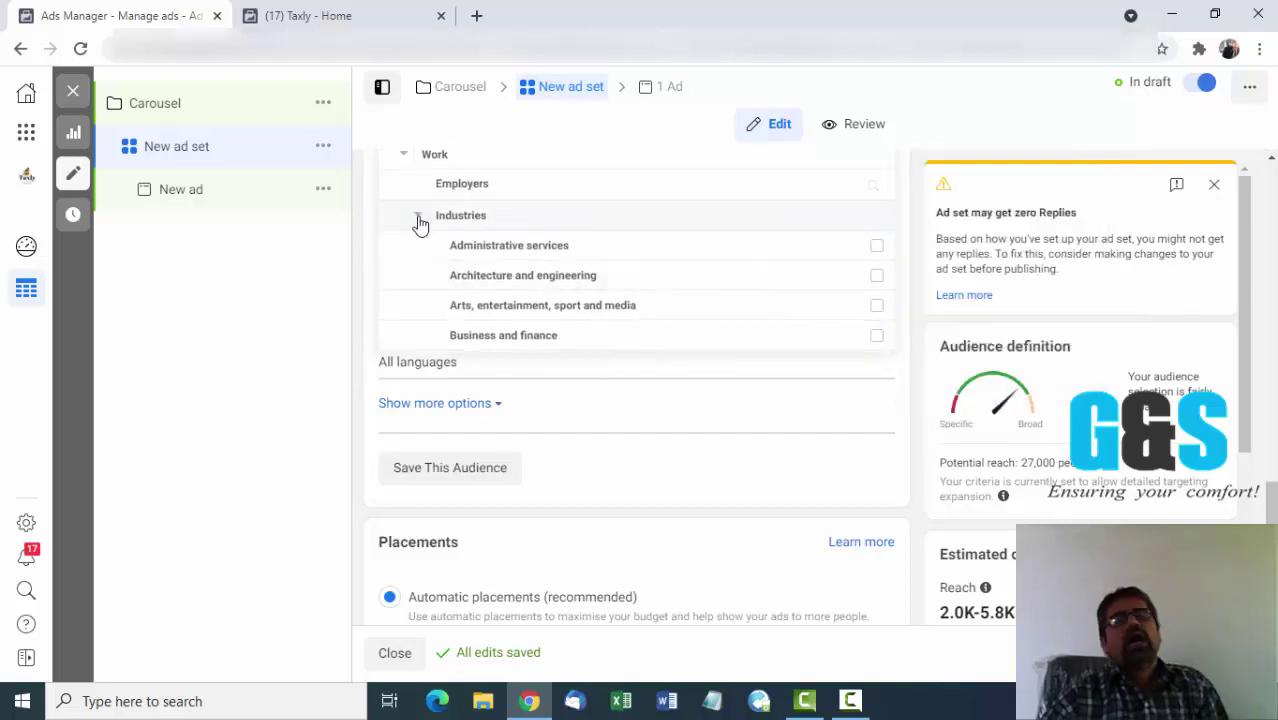
left_click(418, 219)
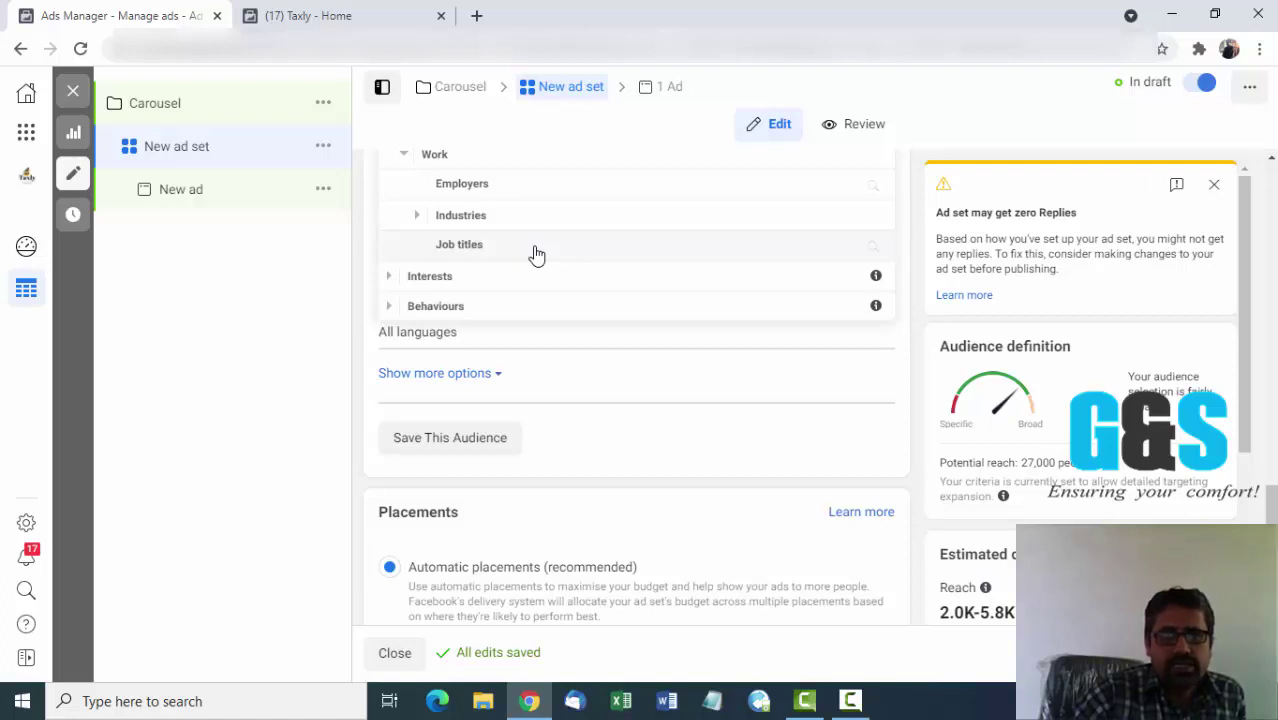
scroll(503, 255, "up", 2)
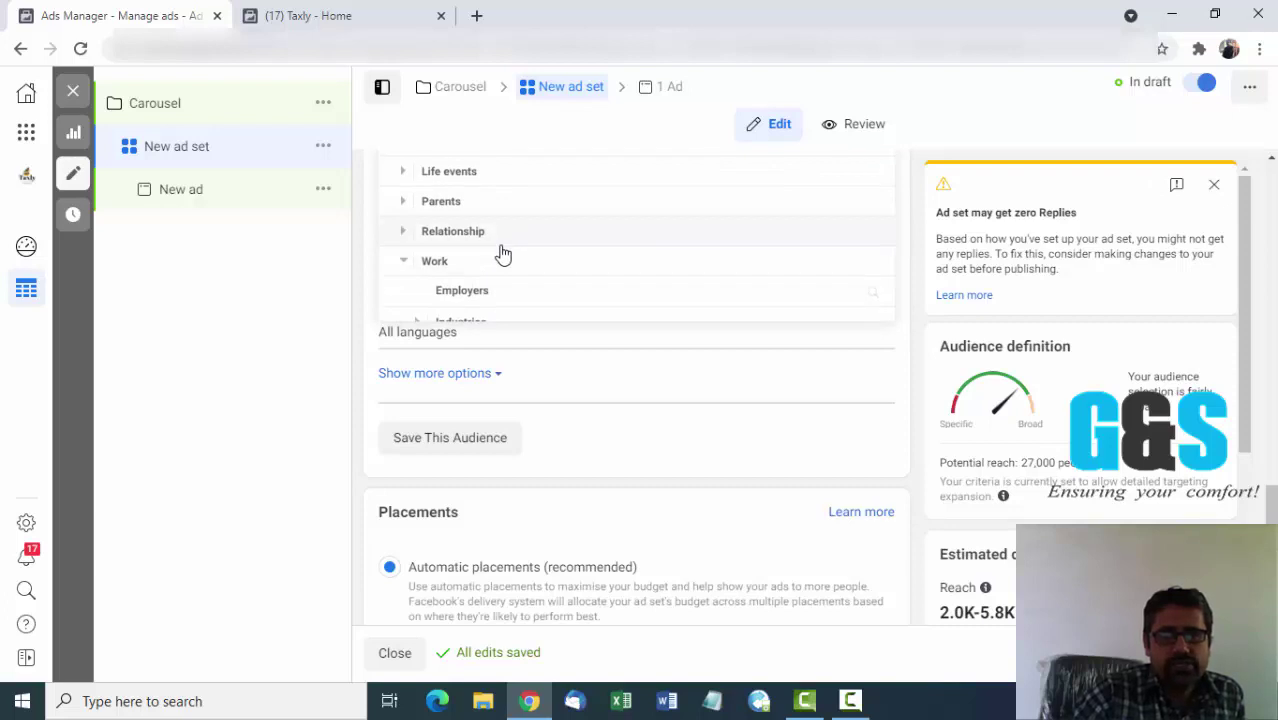
scroll(758, 433, "up", 2)
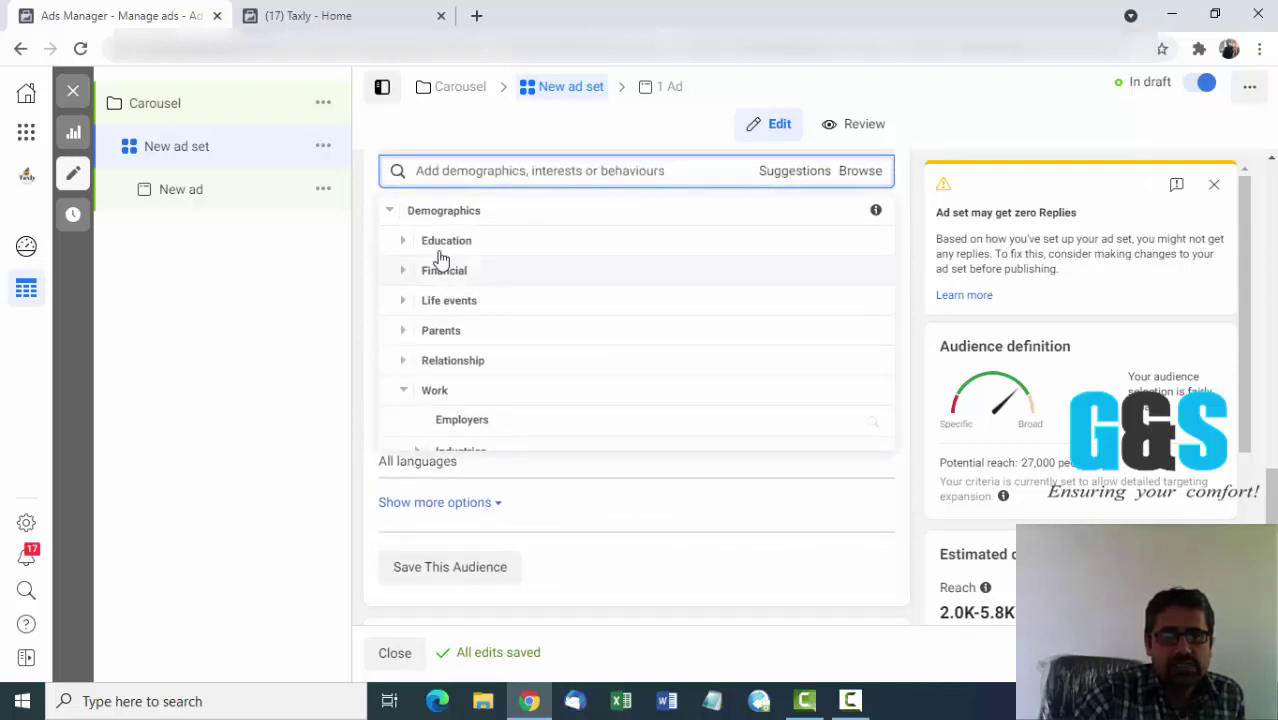
left_click(387, 211)
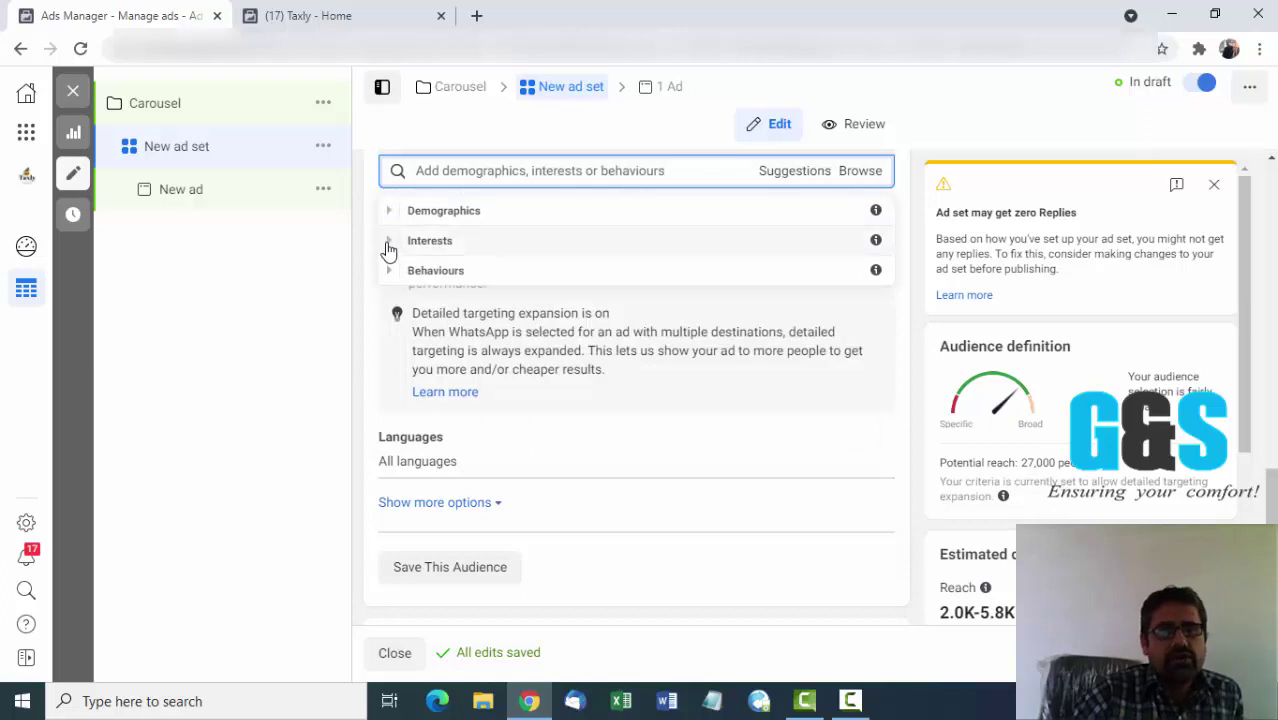
Examine the categories under Interests, from Business and industry to Technology, and collapse the list.
left_click(389, 242)
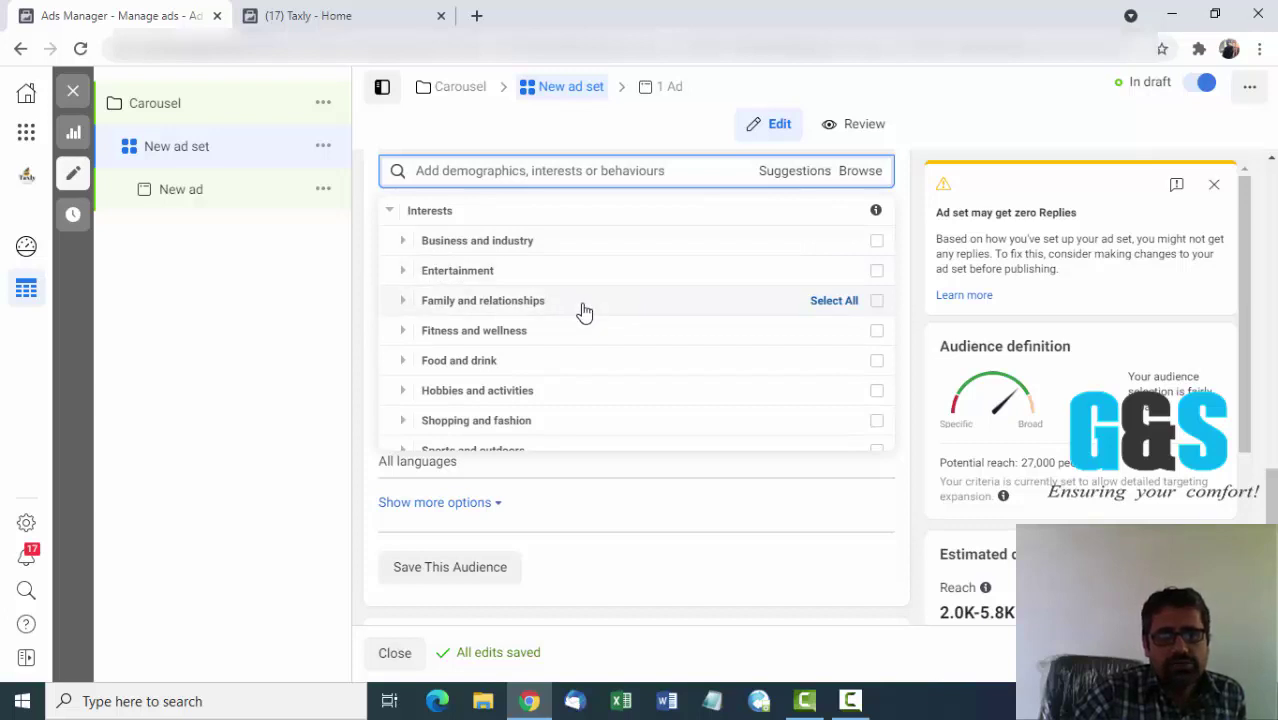
scroll(577, 373, "down", 1)
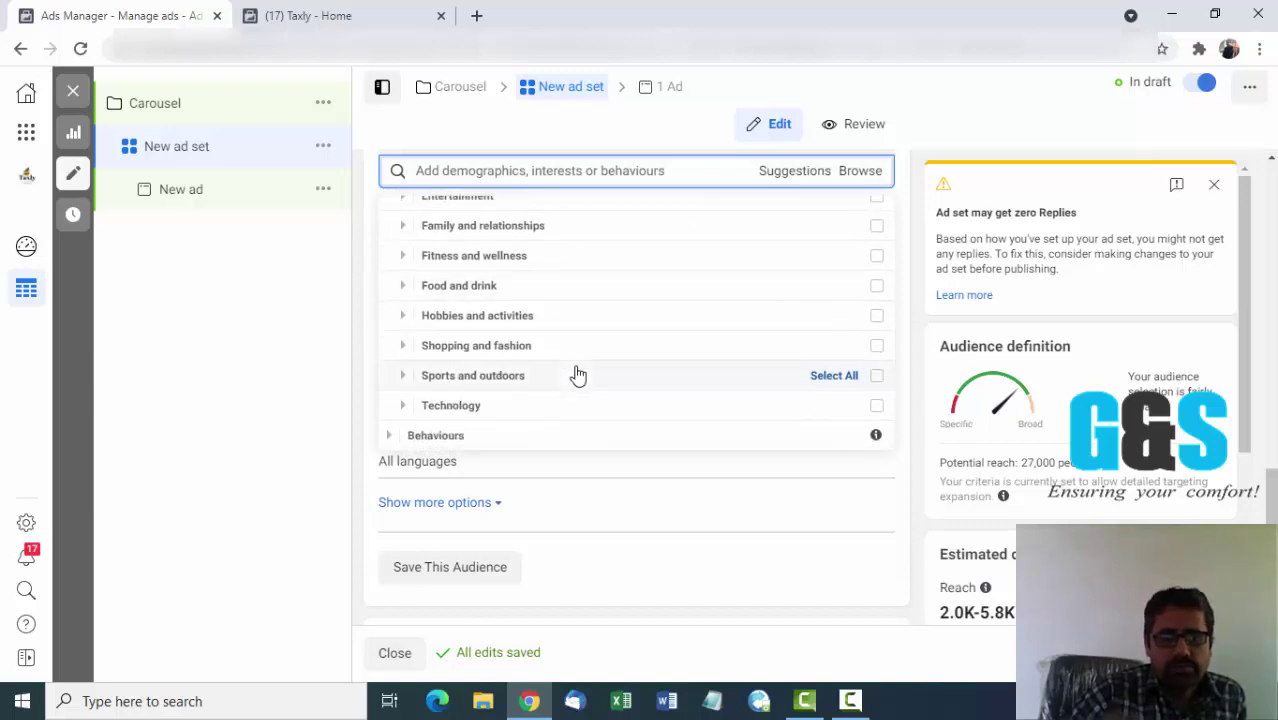
scroll(573, 371, "up", 2)
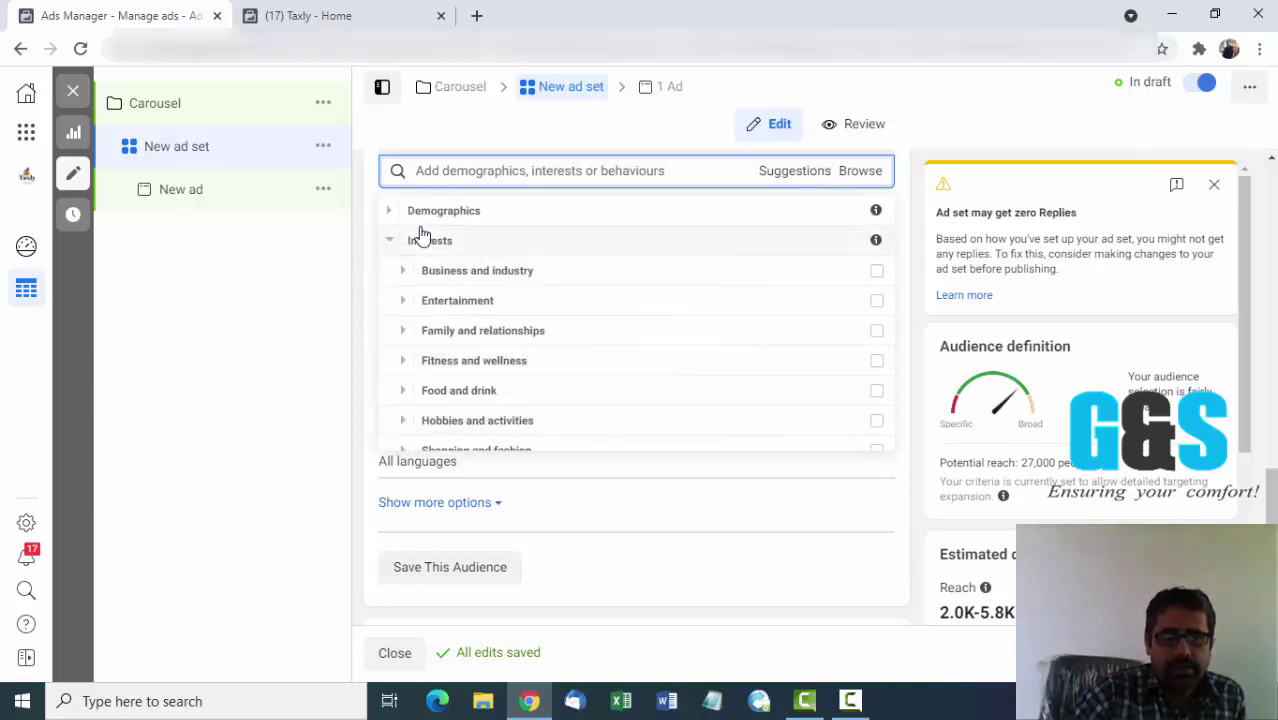
left_click(390, 242)
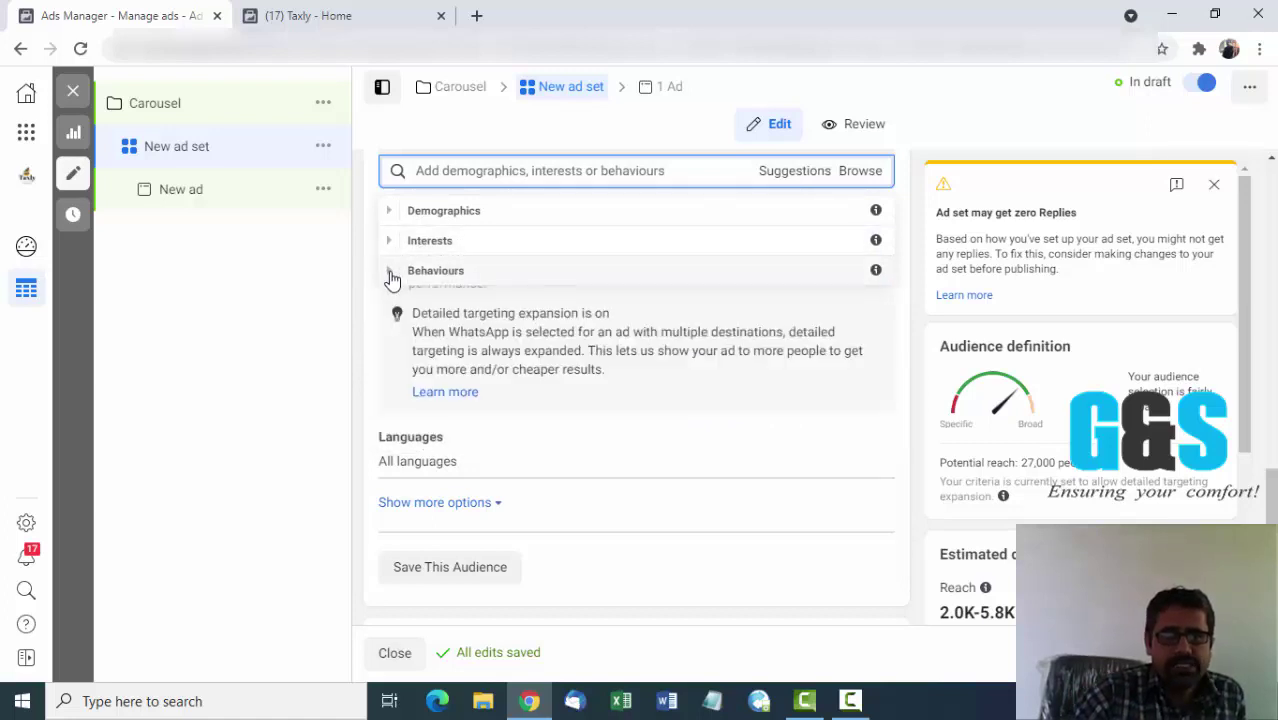
Examine the Ex-pats options under Behaviours, including the list of countries people have lived in.
left_click(391, 279)
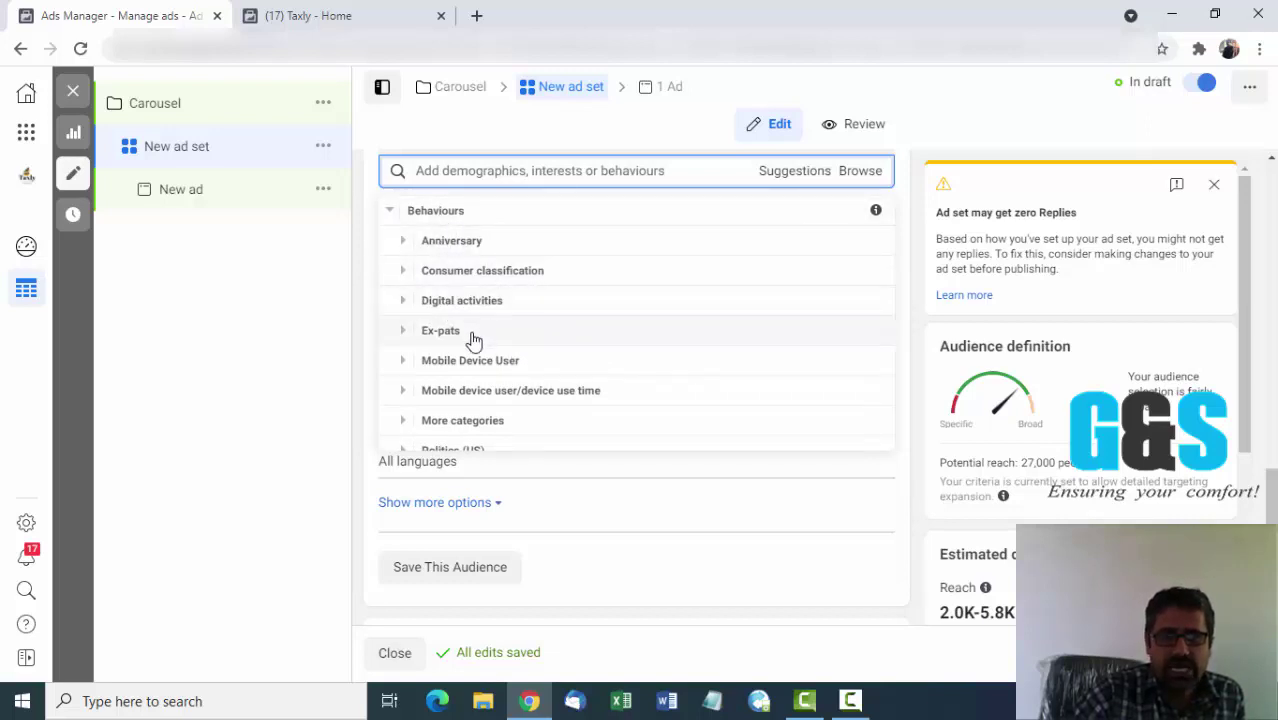
left_click(405, 336)
mouse_move(417, 342)
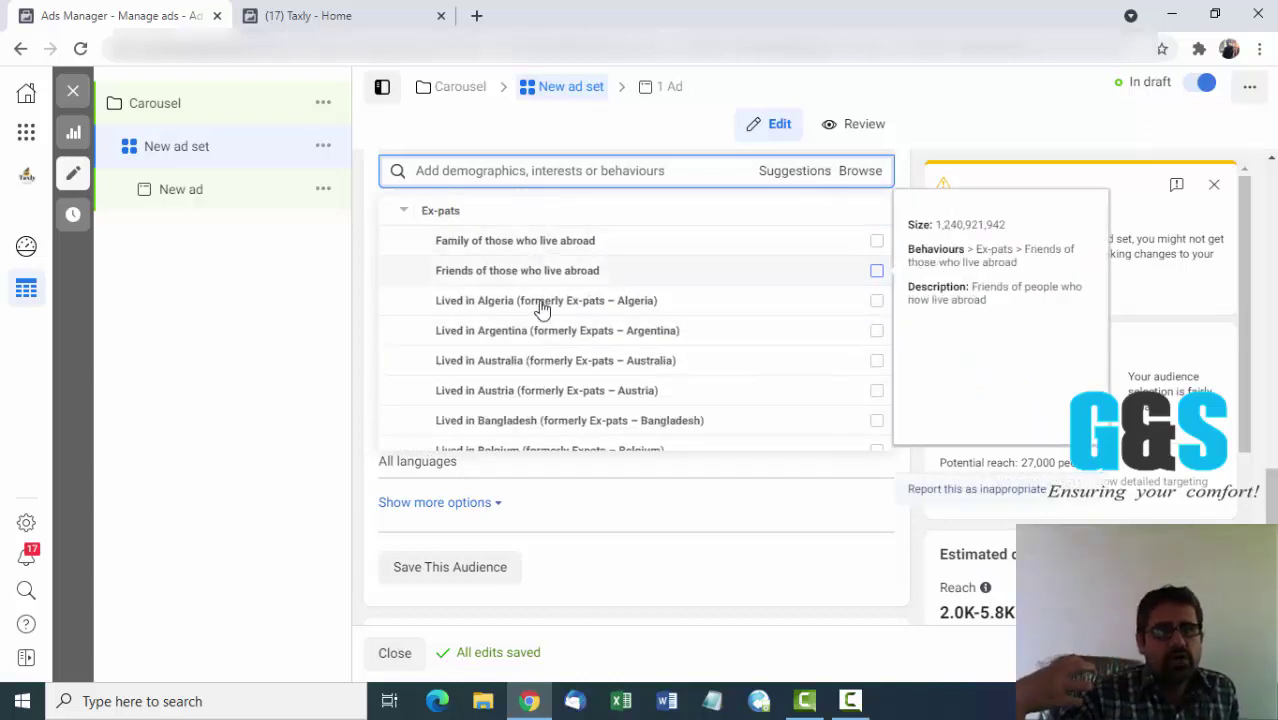
scroll(570, 355, "down", 2)
scroll(570, 352, "down", 5)
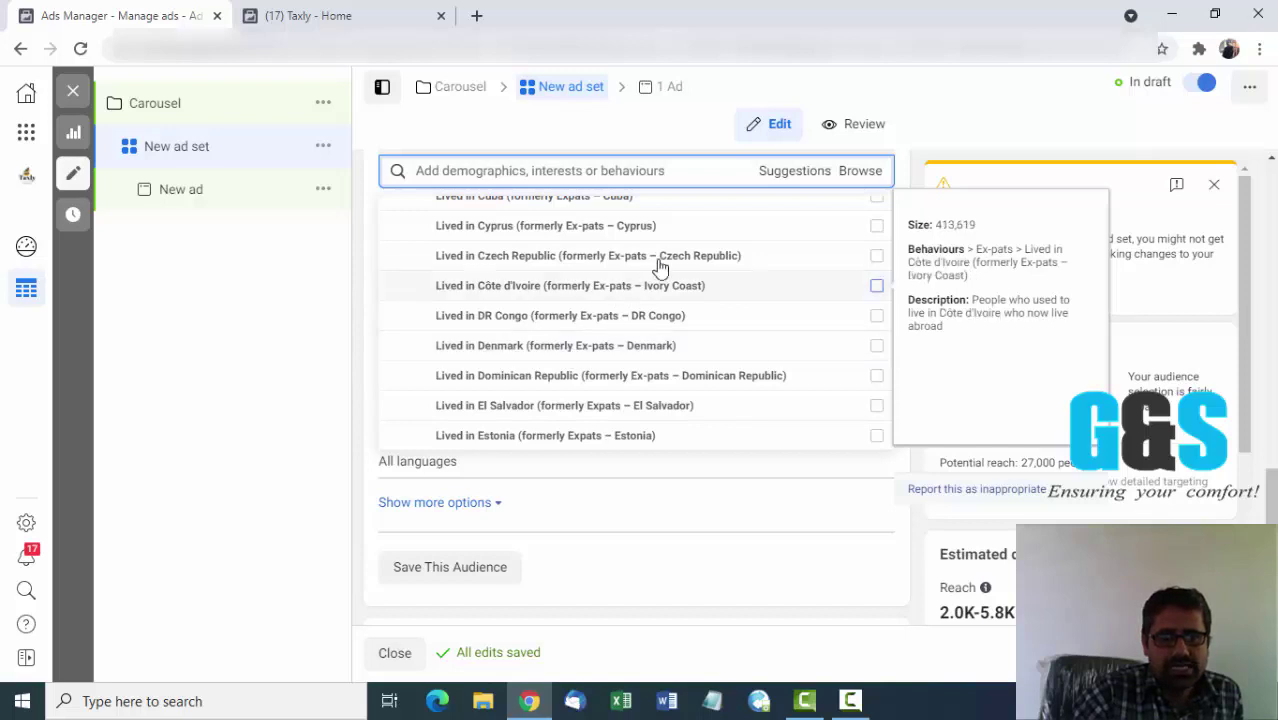
scroll(668, 264, "up", 3)
scroll(669, 263, "up", 3)
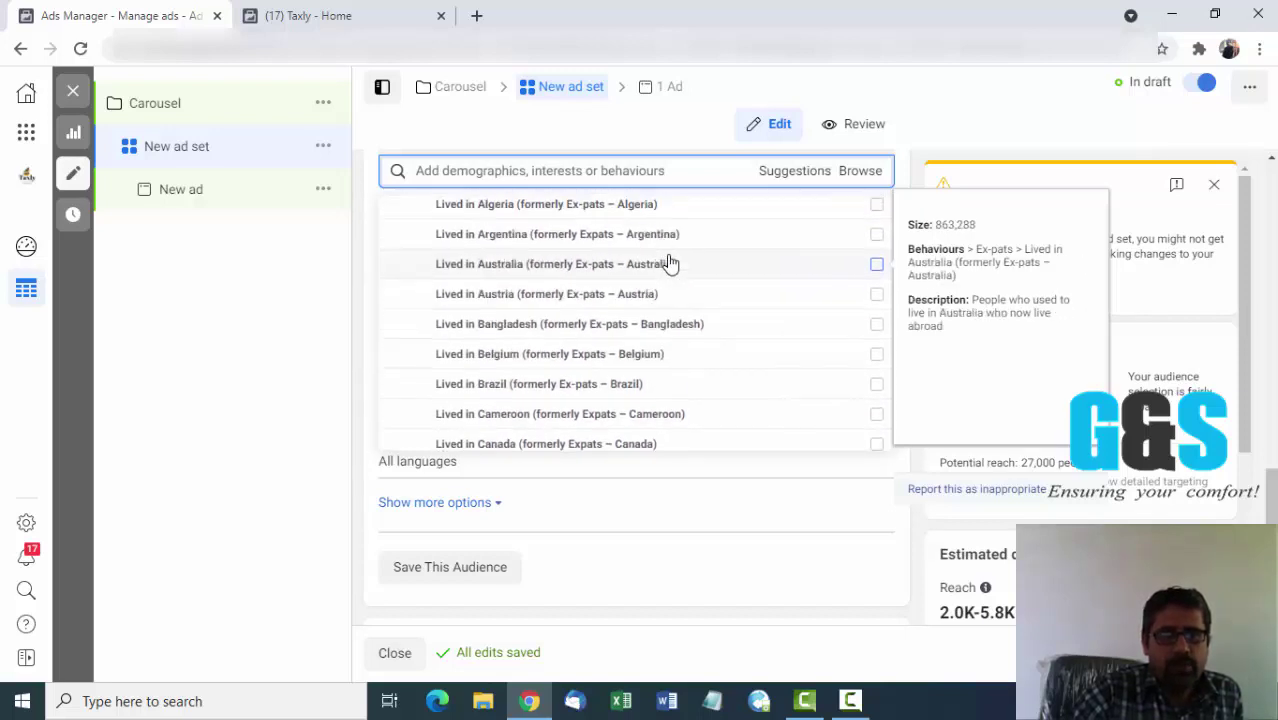
scroll(668, 262, "up", 4)
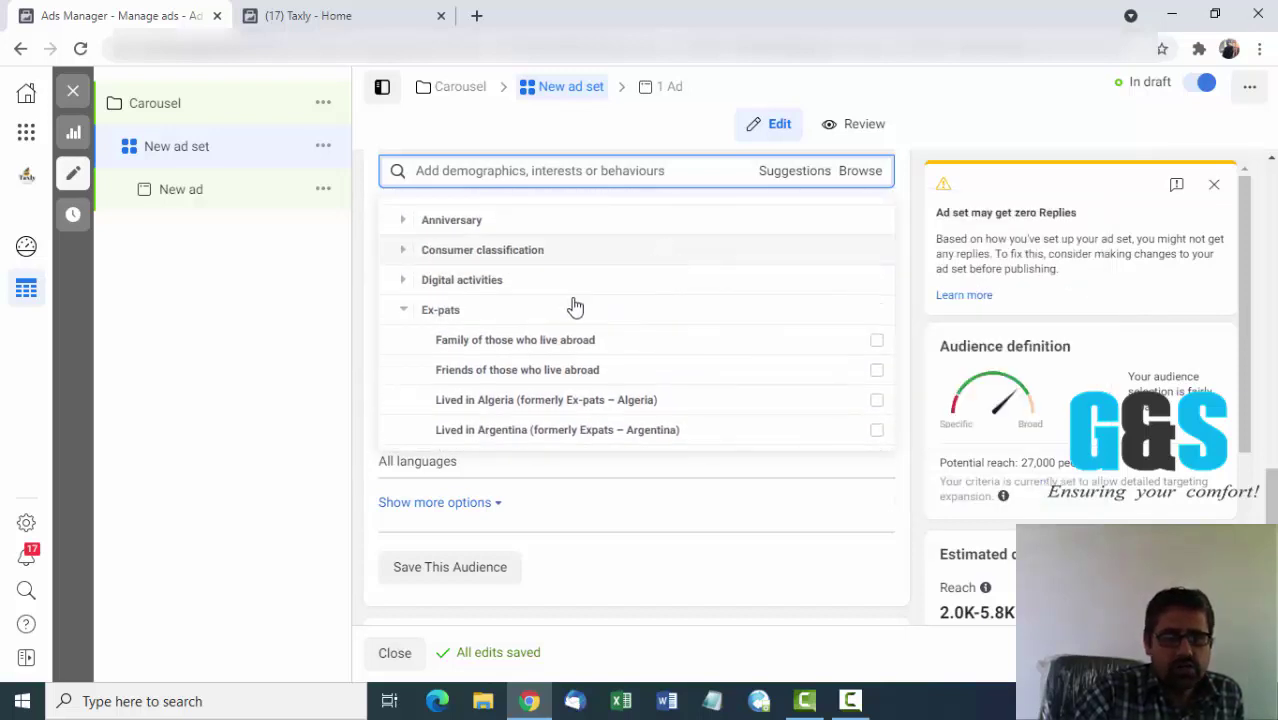
left_click(403, 311)
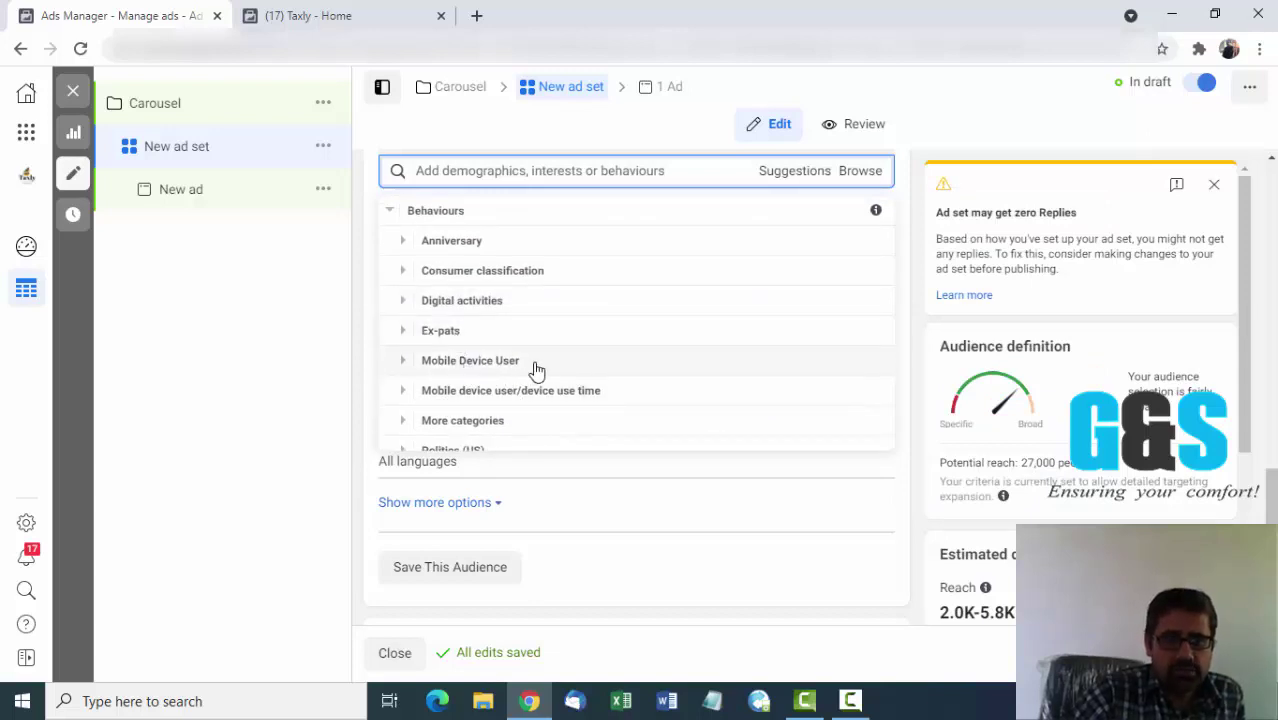
Review the remaining Behaviours categories, collapse them, and look over the languages and placements settings of the ad set.
scroll(585, 358, "down", 1)
scroll(587, 358, "down", 1)
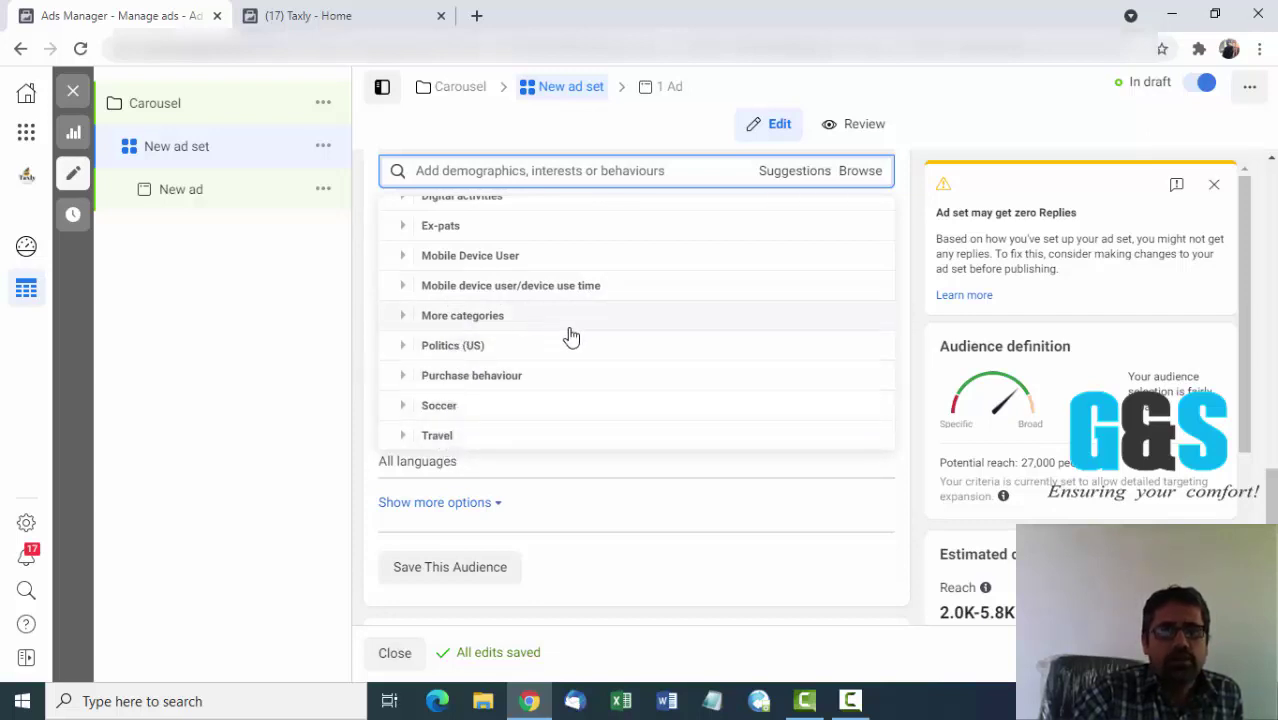
scroll(534, 396, "up", 2)
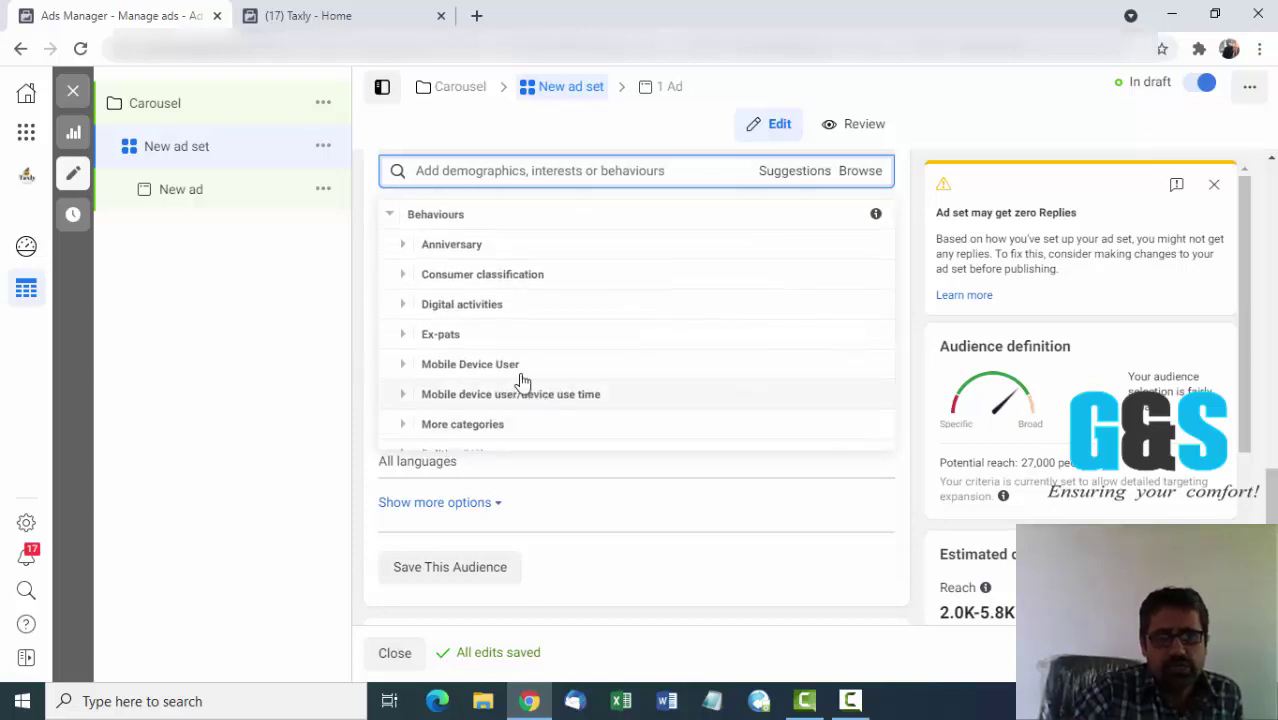
left_click(395, 226)
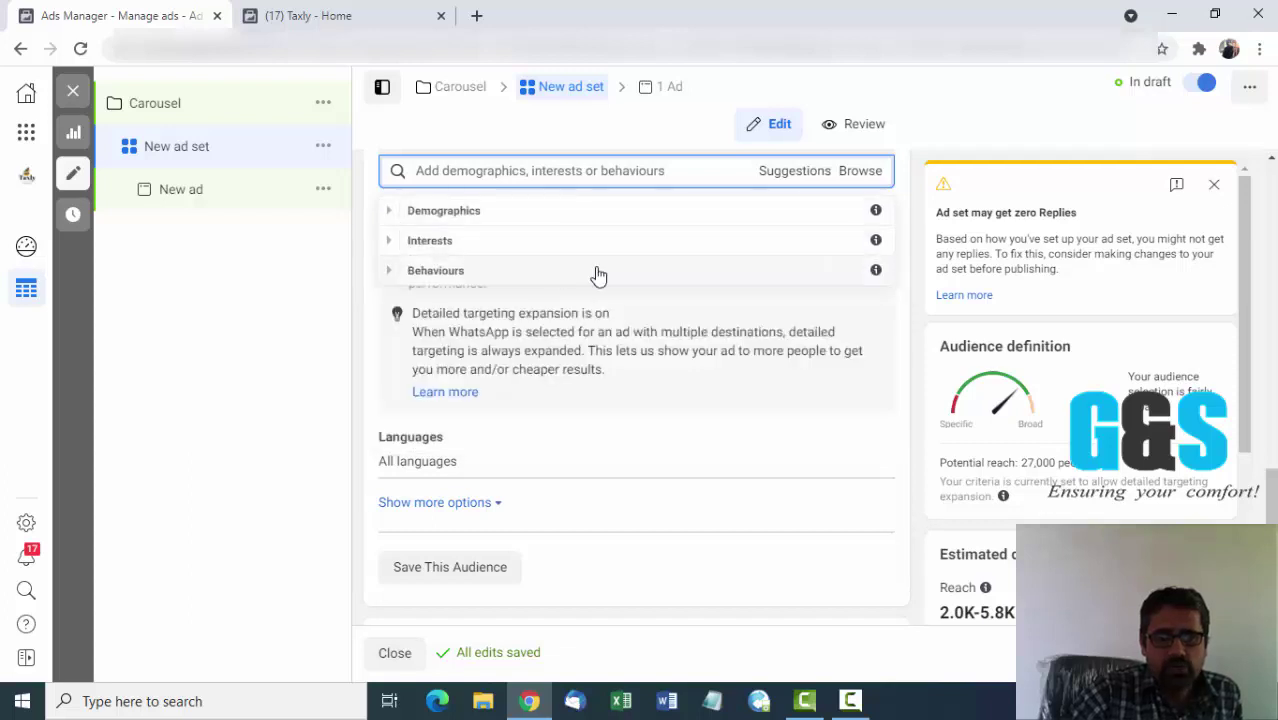
scroll(597, 275, "up", 1)
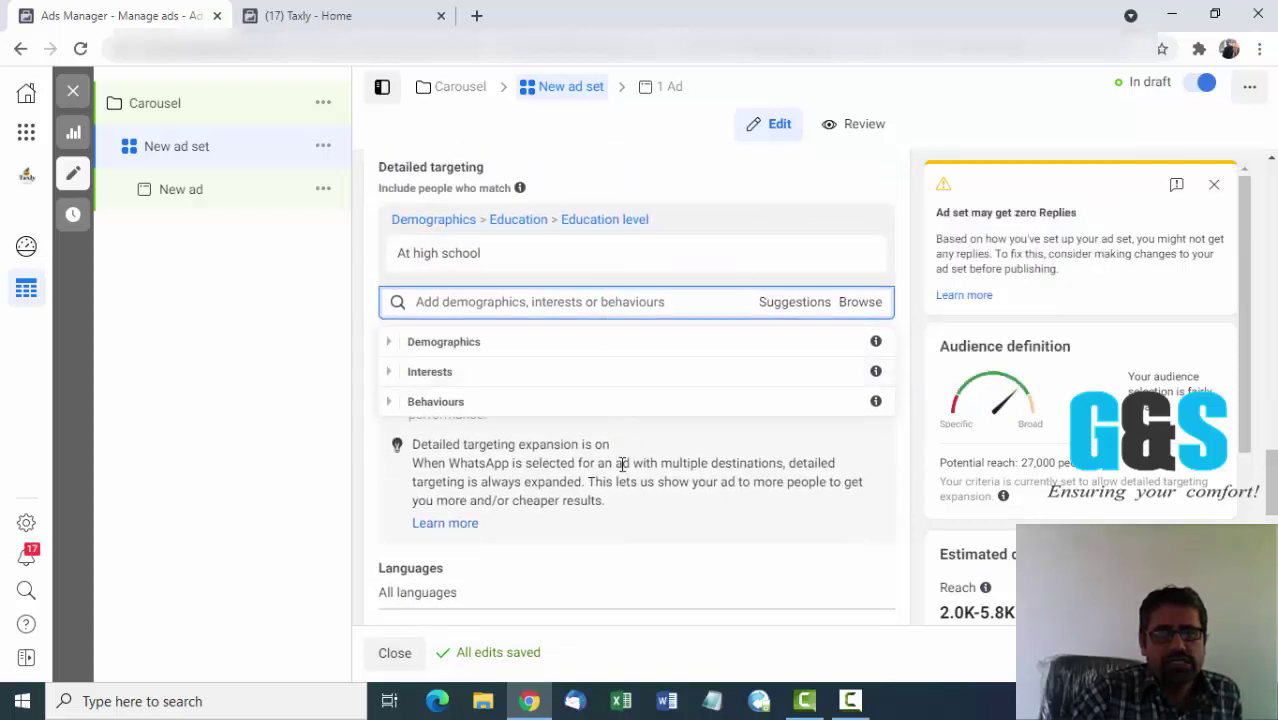
scroll(622, 465, "down", 4)
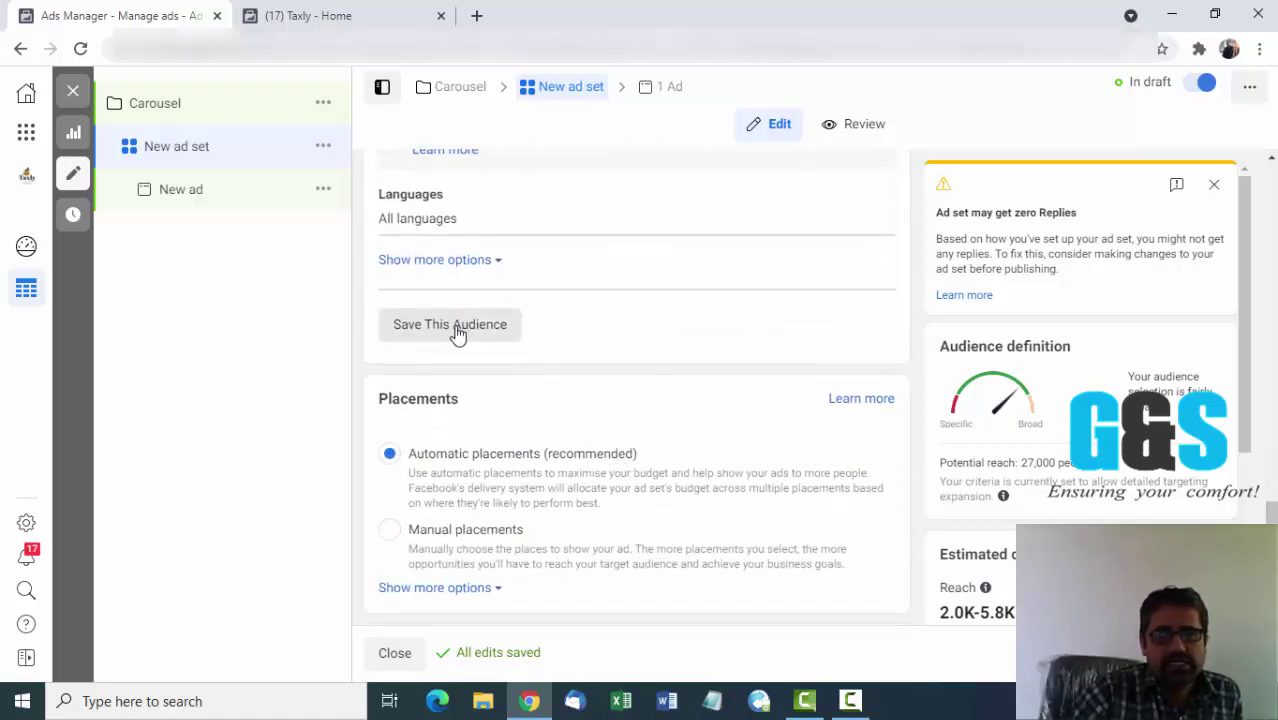
Save the current audience under the name M+F 25-65 Punjab.
left_click(449, 333)
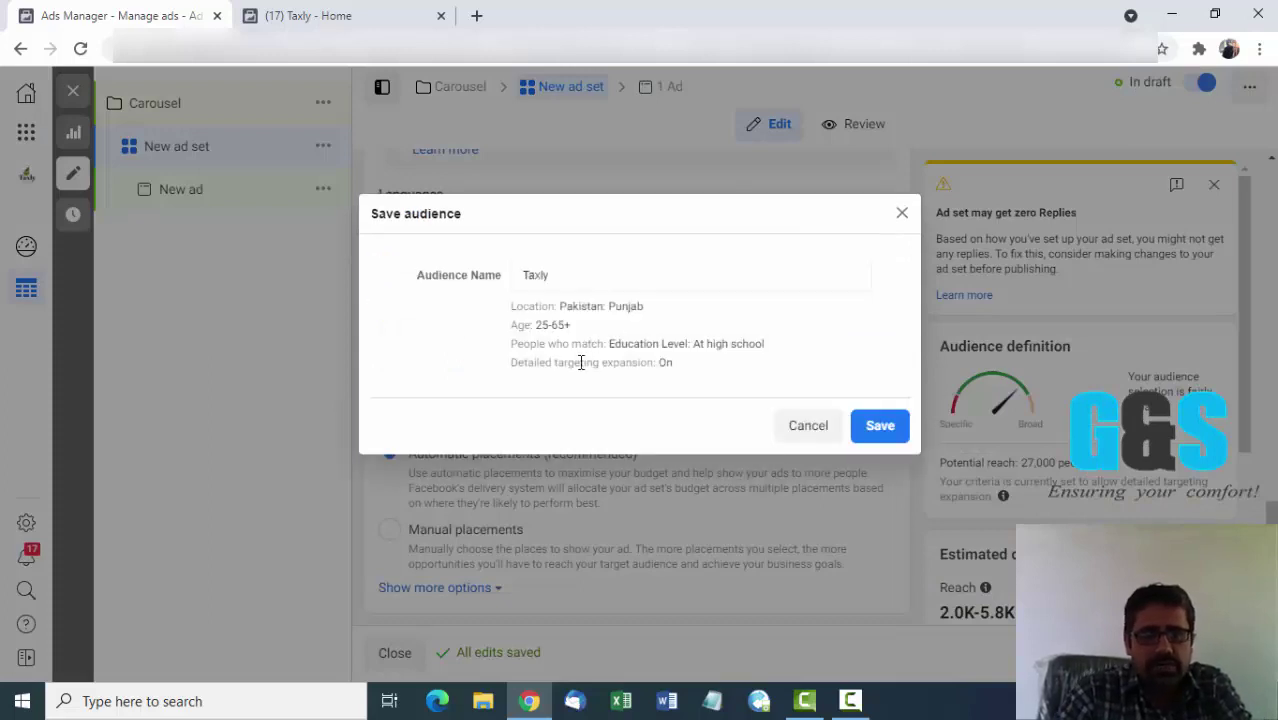
left_click(583, 276)
key("BackSpace")
key("BackSpace")
key("BackSpace")
key("BackSpace")
key("BackSpace")
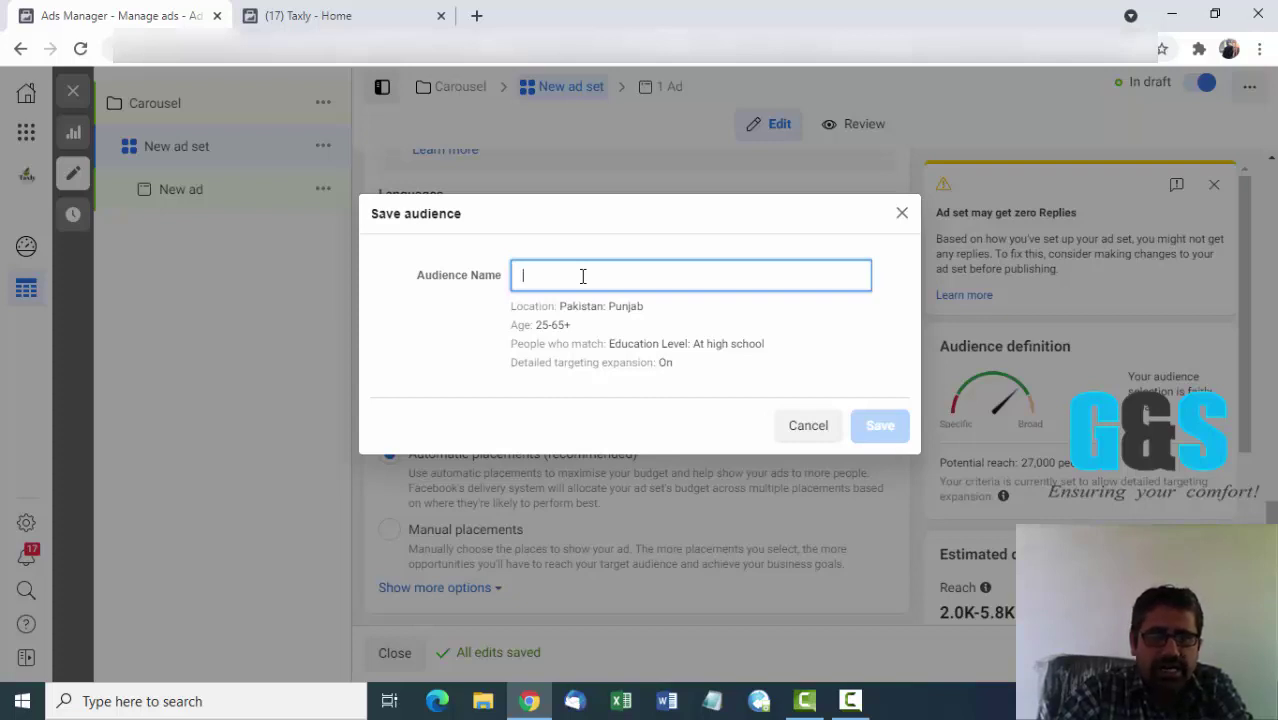
type("M+F 25-")
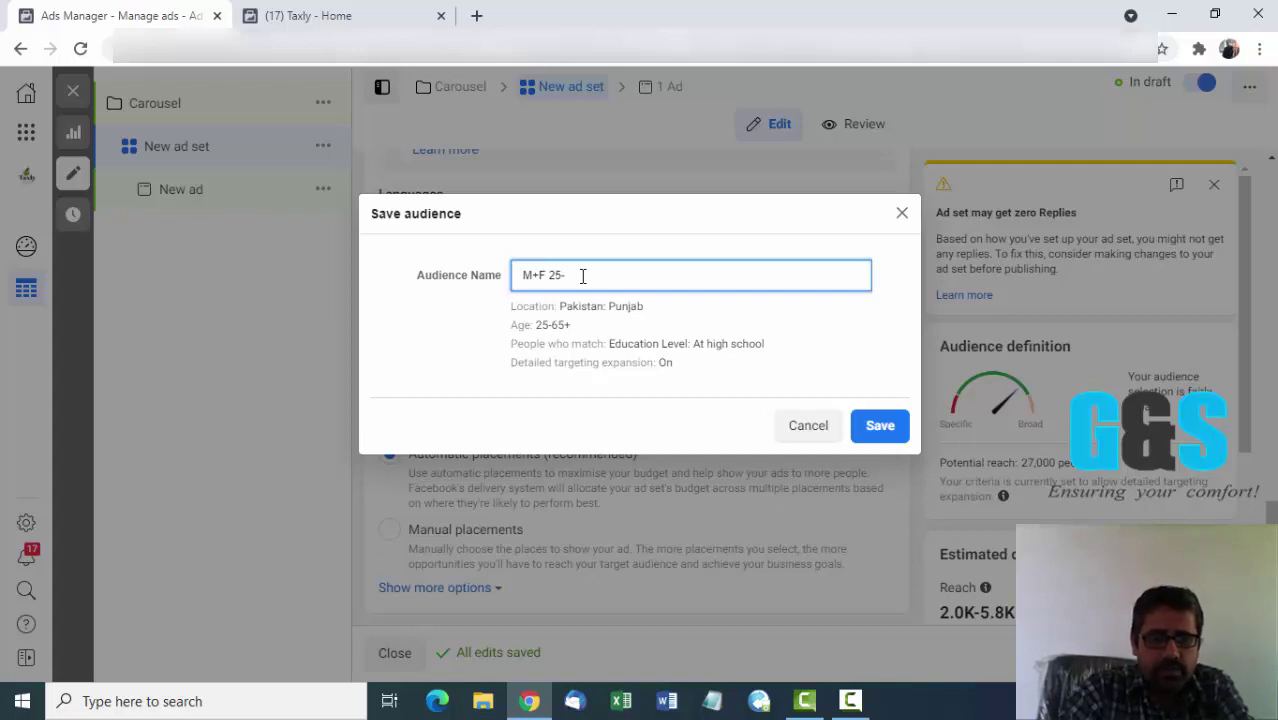
type("65")
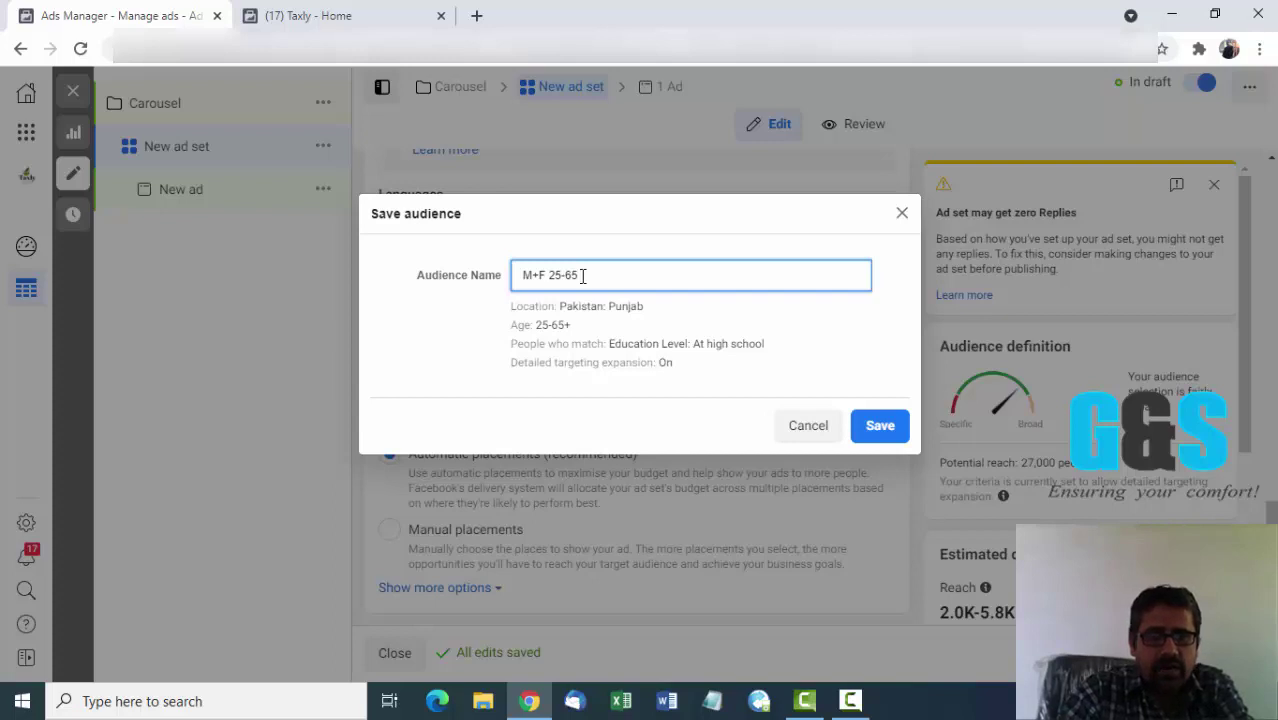
type(" Funjab")
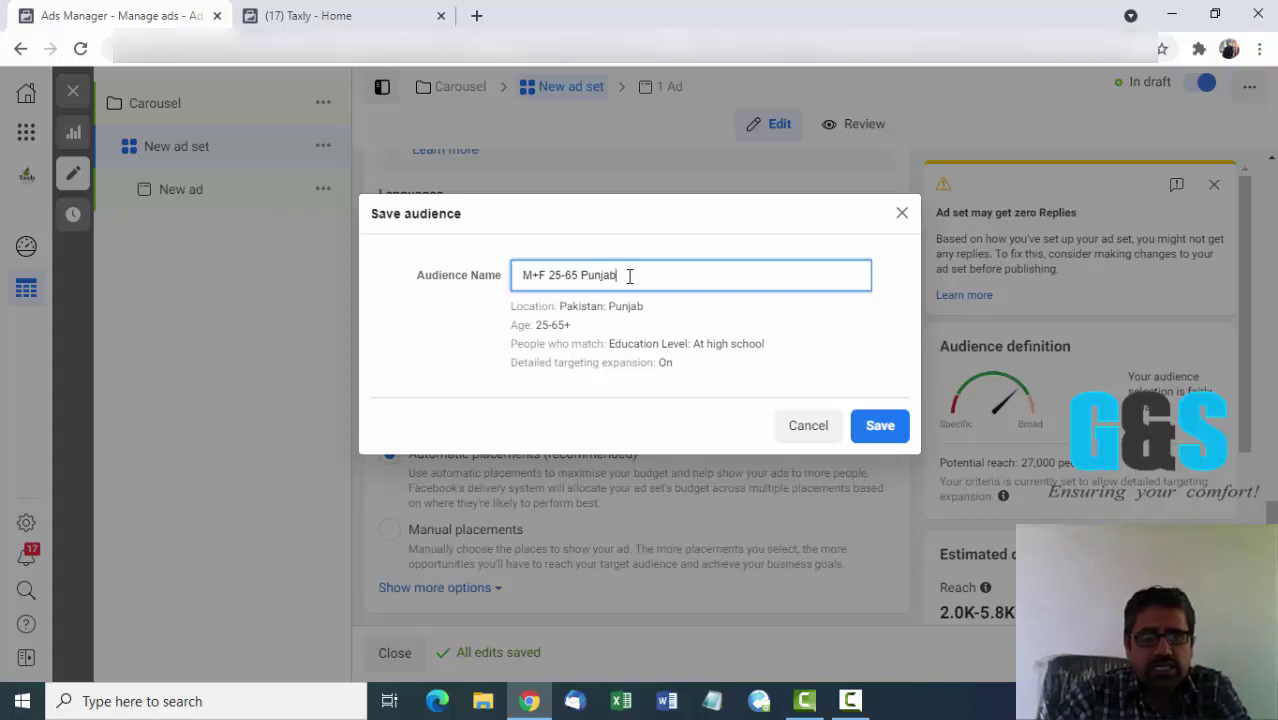
left_click(872, 429)
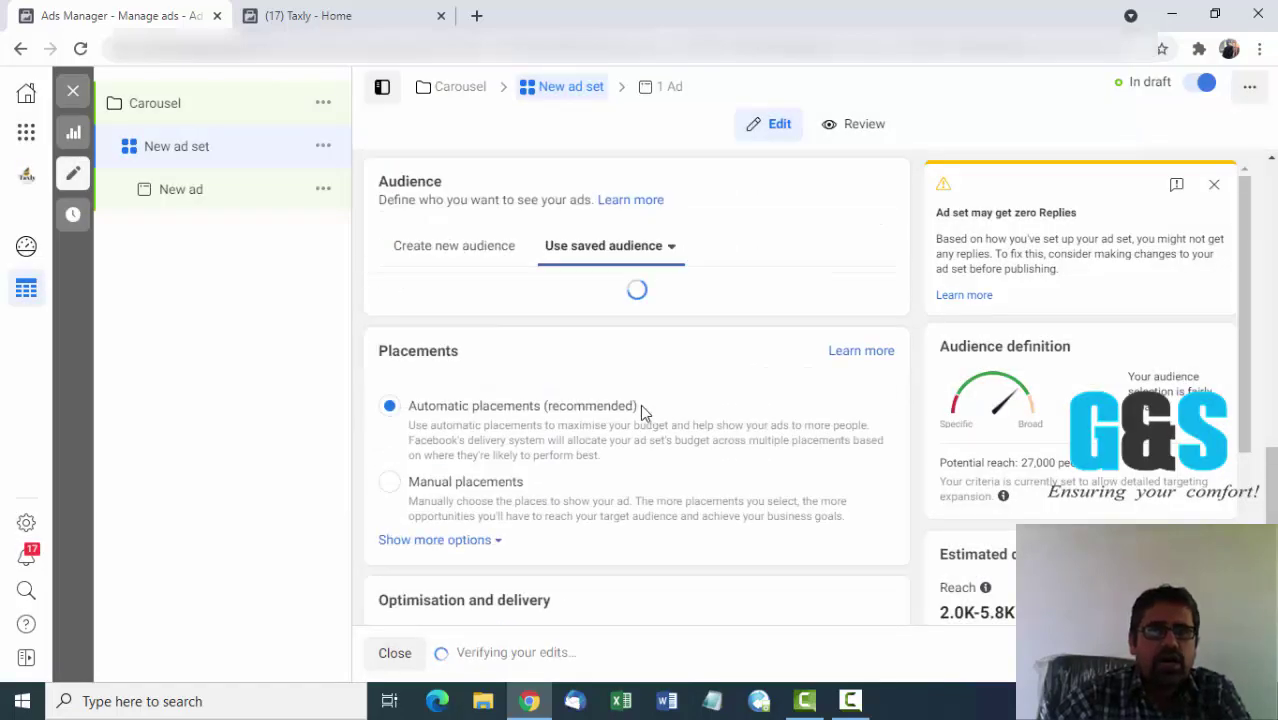
Clear the default name of the ad set.
scroll(640, 404, "up", 10)
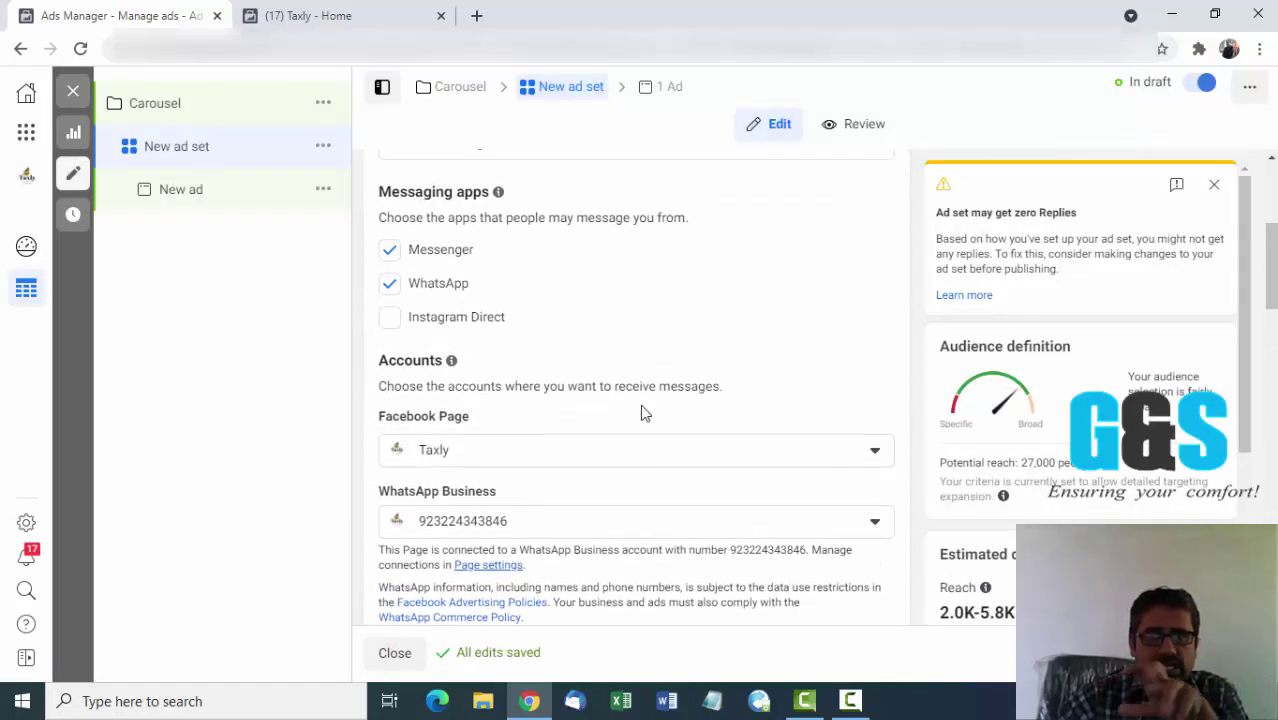
scroll(644, 412, "up", 5)
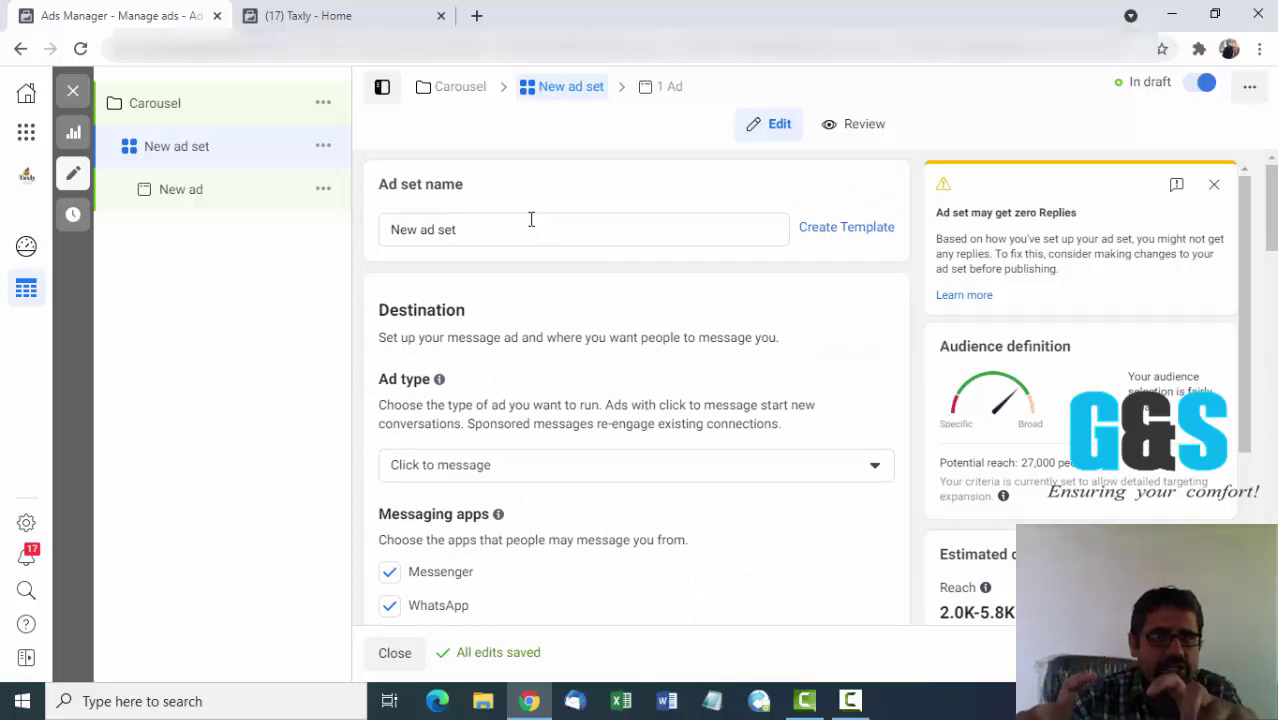
left_click(528, 229)
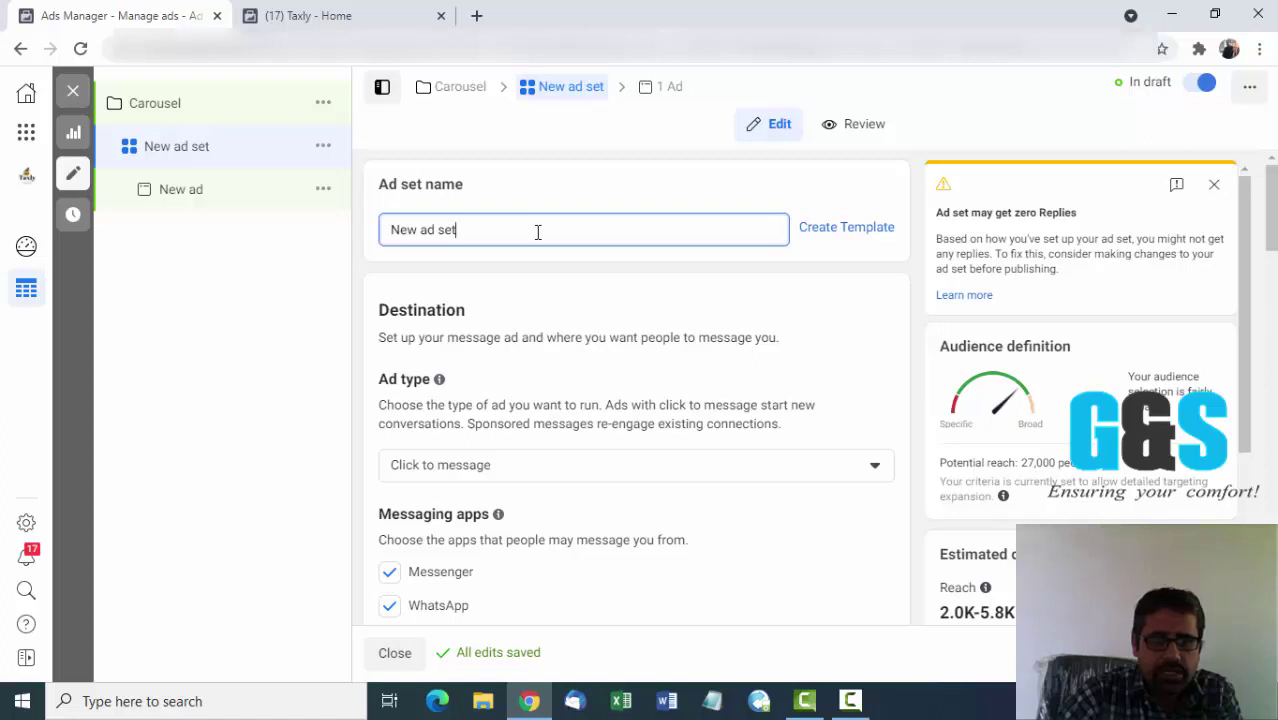
key("BackSpace")
key("BackSpace")
key("BackSpace")
key("BackSpace")
key("BackSpace")
key("BackSpace")
key("BackSpace")
key("BackSpace")
key("BackSpace")
key("BackSpace")
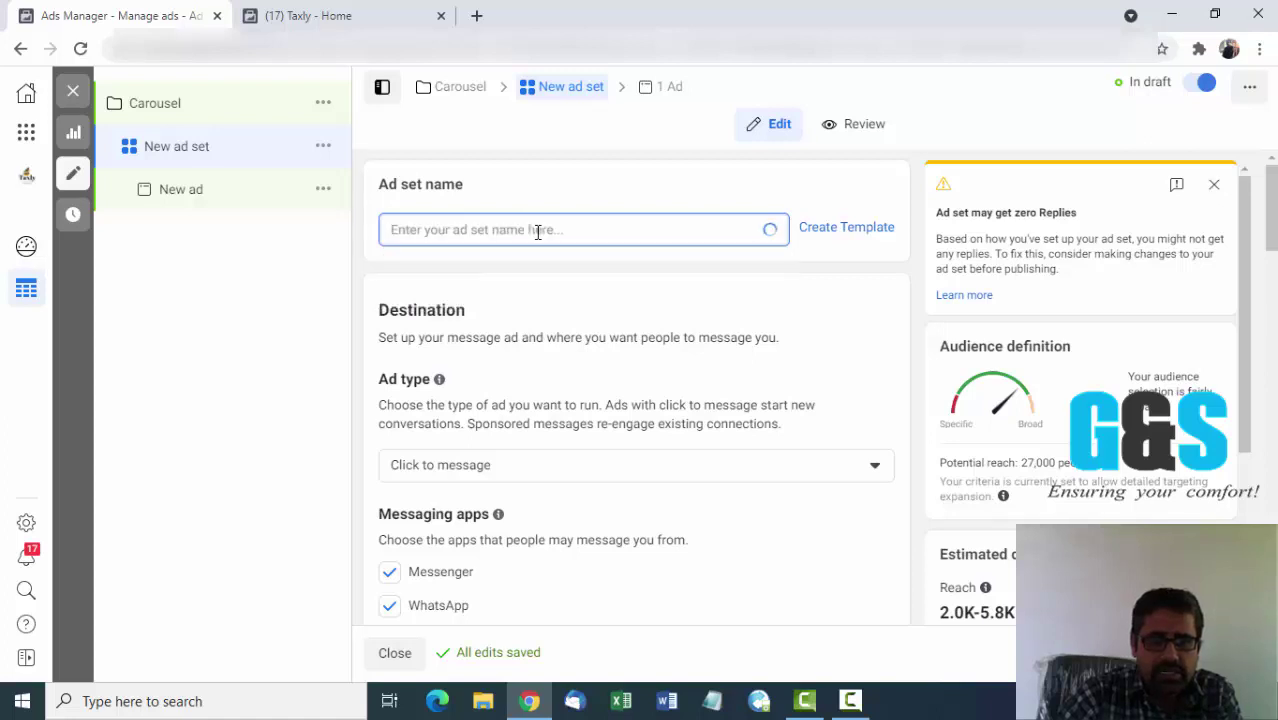
Copy the saved audience's name, M+F 25-65 Punjab, and use it as the ad set name.
scroll(599, 370, "down", 3)
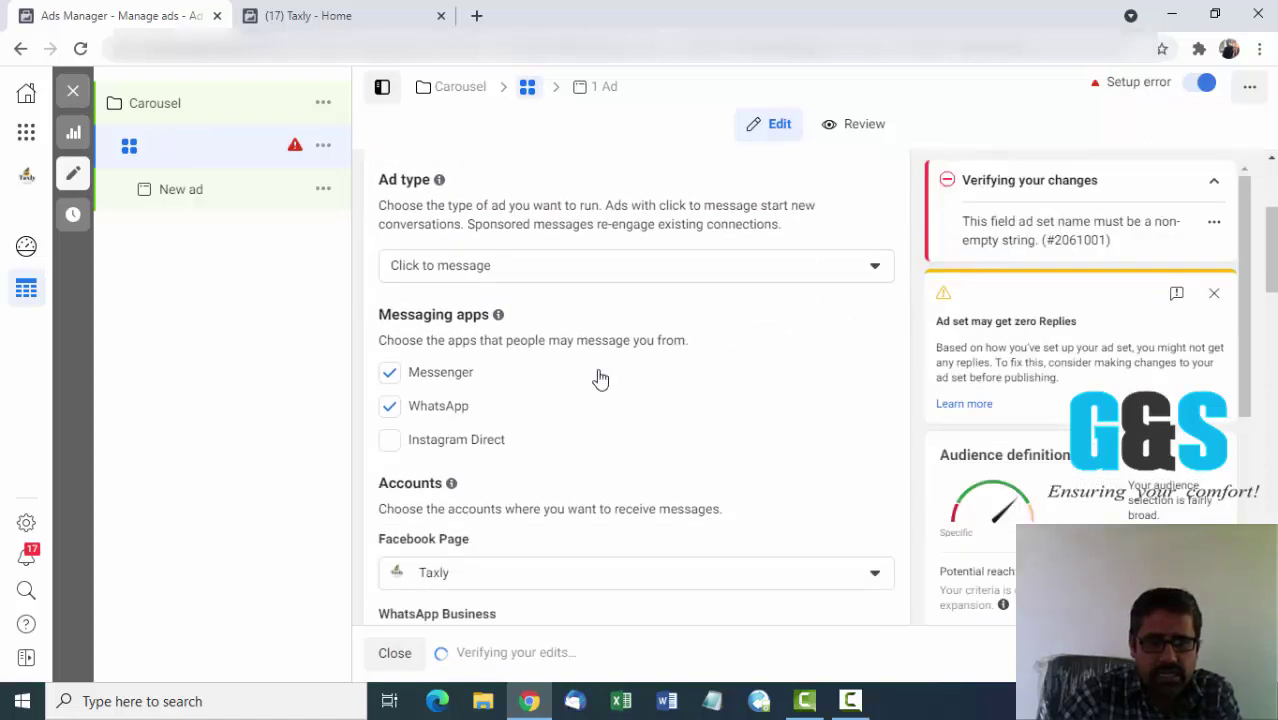
scroll(599, 378, "down", 3)
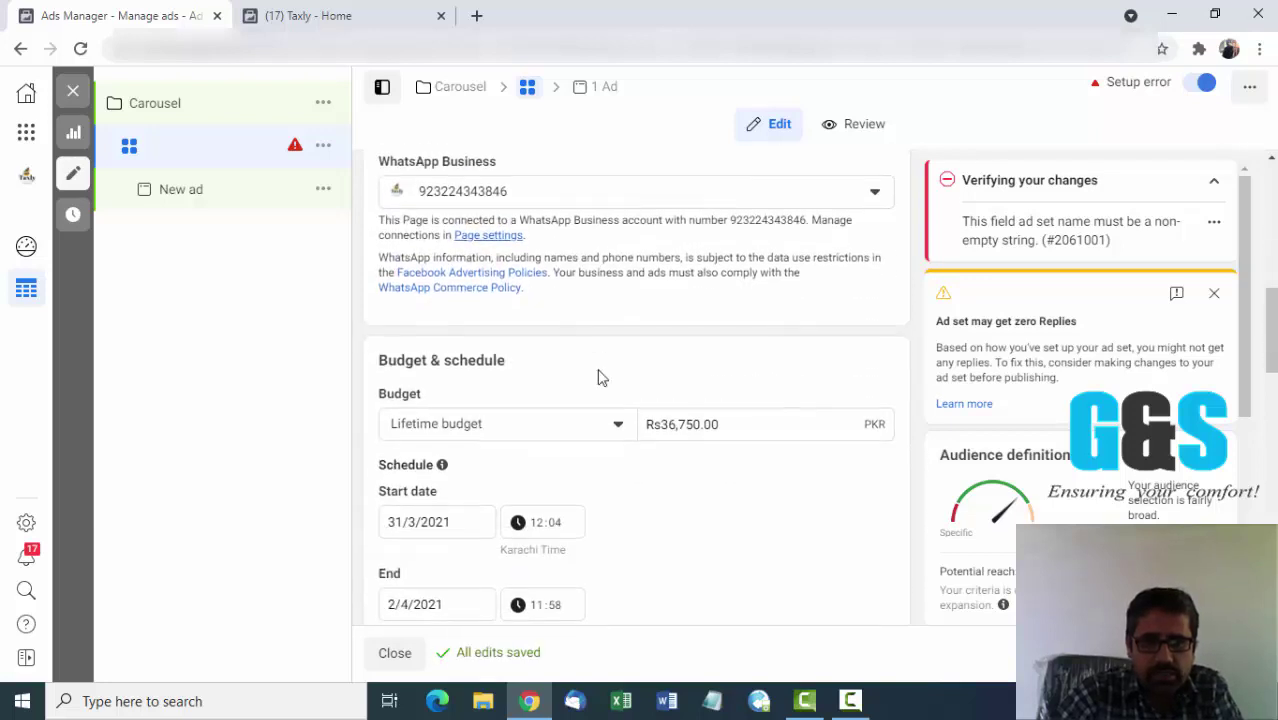
scroll(598, 376, "down", 5)
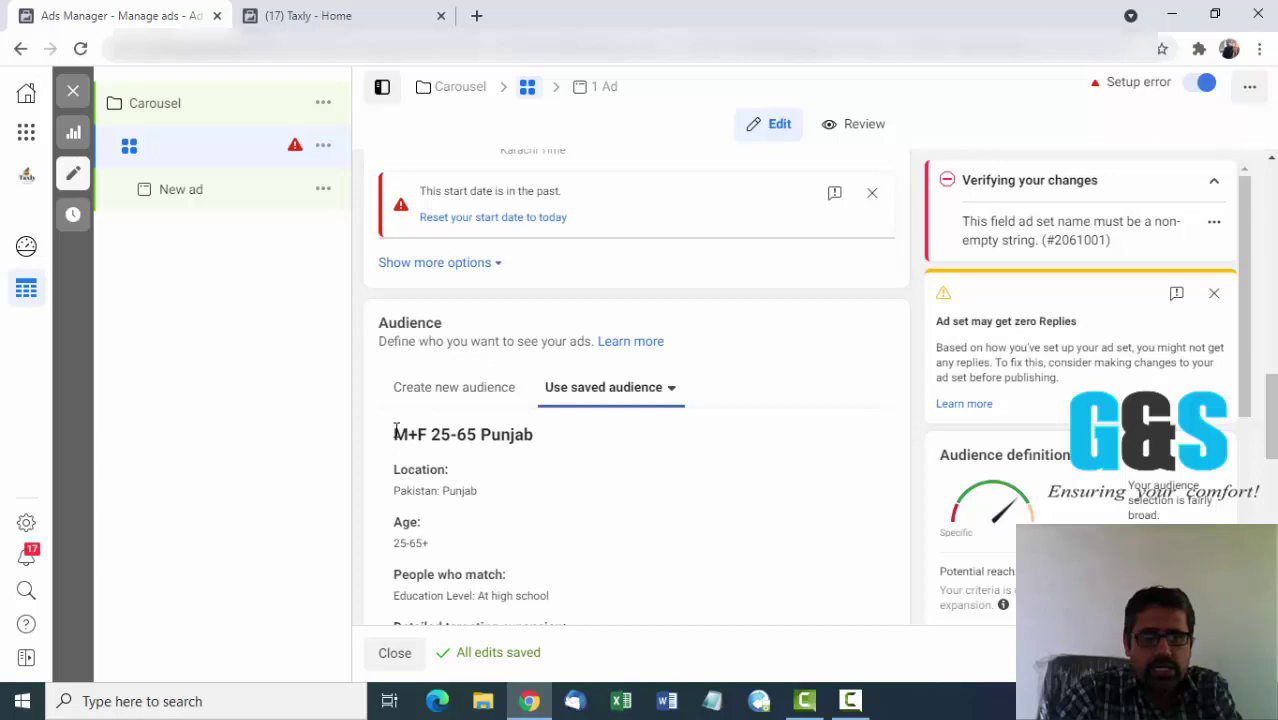
left_click_drag(396, 430, 559, 447)
key("ctrl+c")
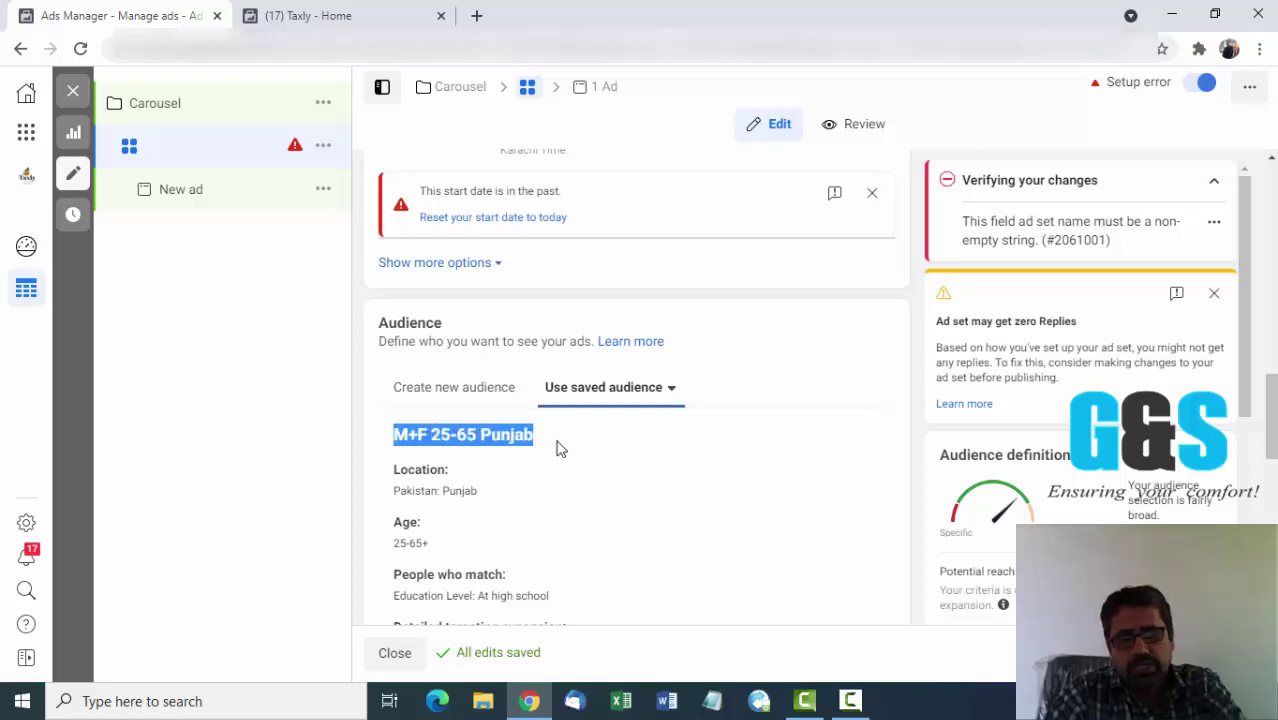
scroll(559, 447, "up", 5)
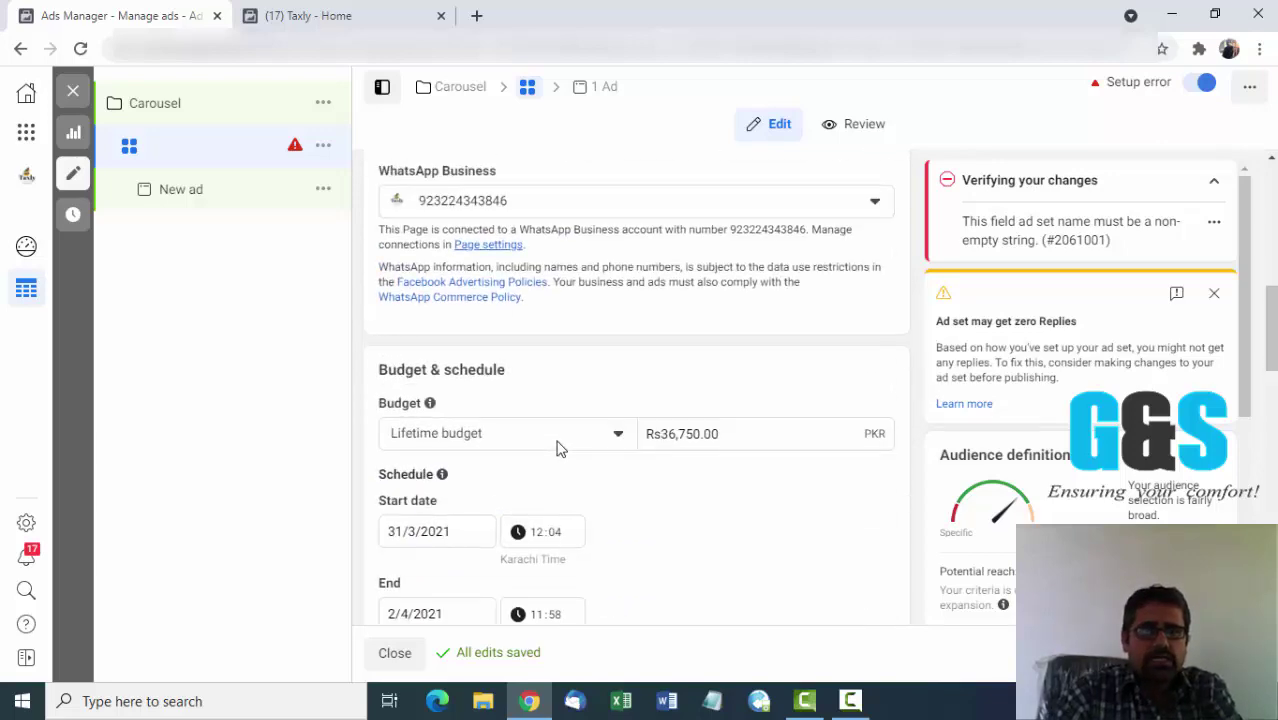
scroll(559, 447, "up", 5)
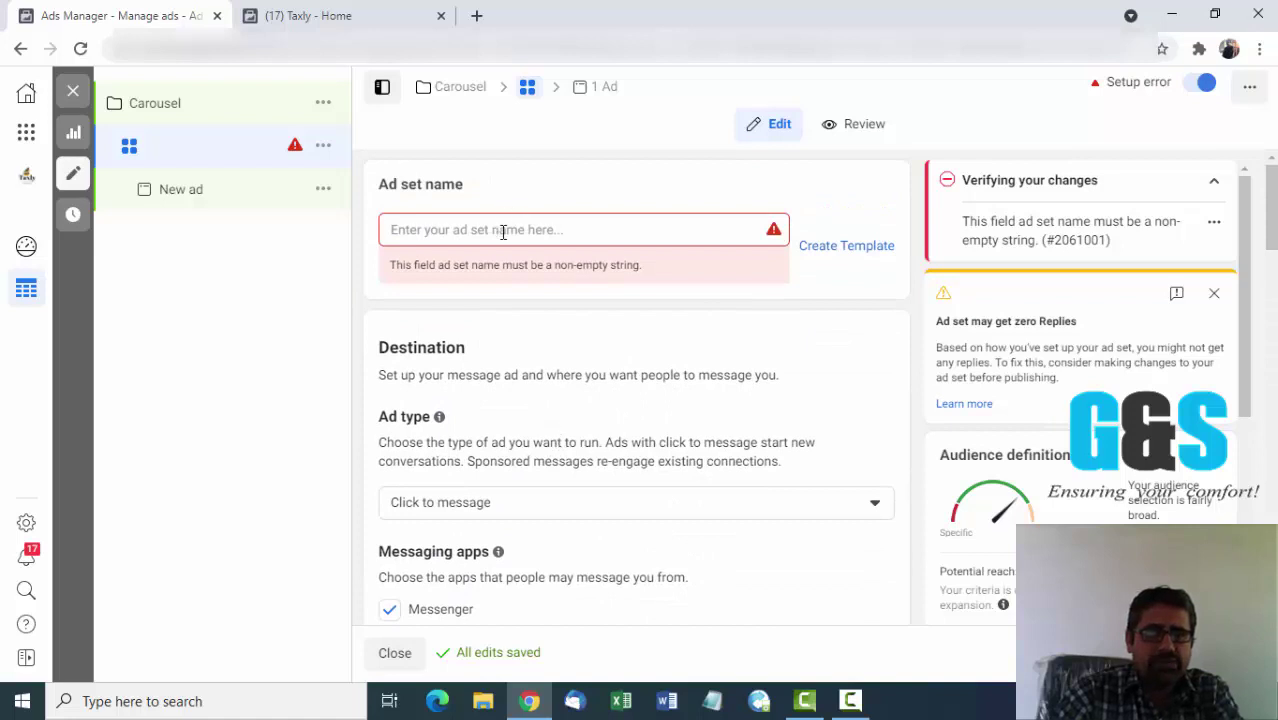
key("ctrl+v")
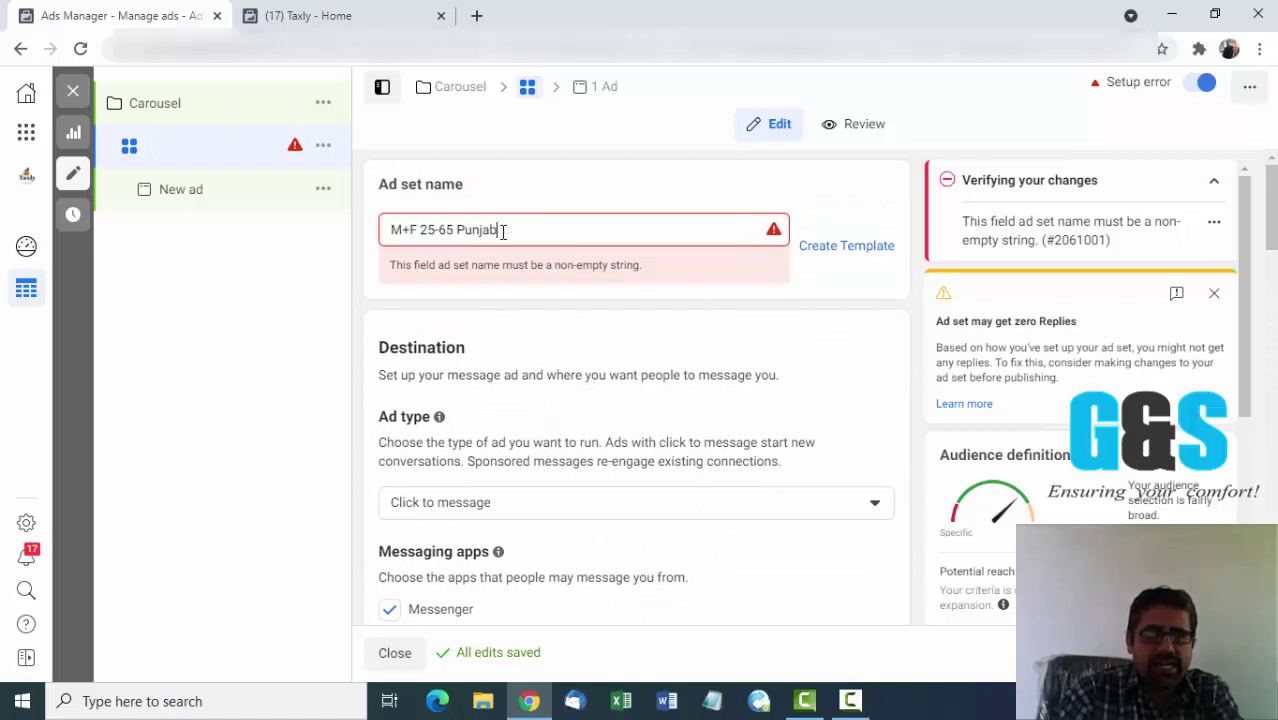
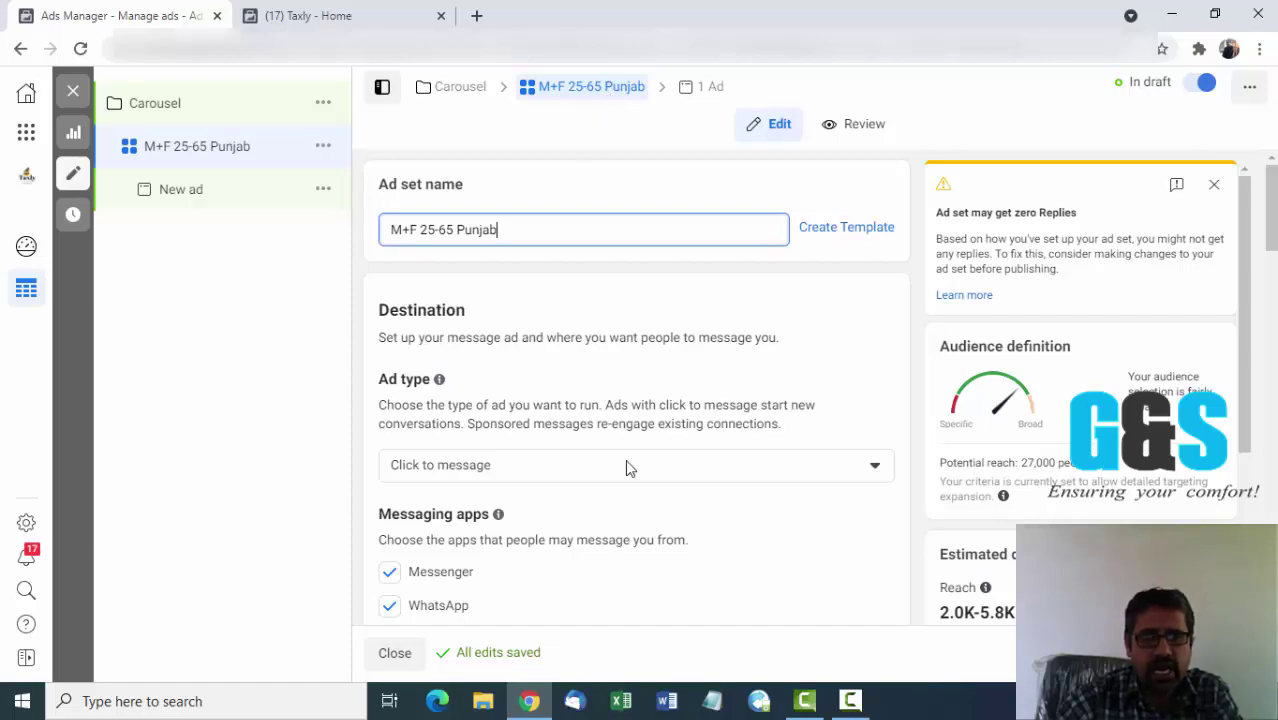
Check the ad set's optimisation and delivery settings, leave the bid control empty, and continue to the ad level.
scroll(632, 474, "down", 3)
scroll(632, 474, "down", 12)
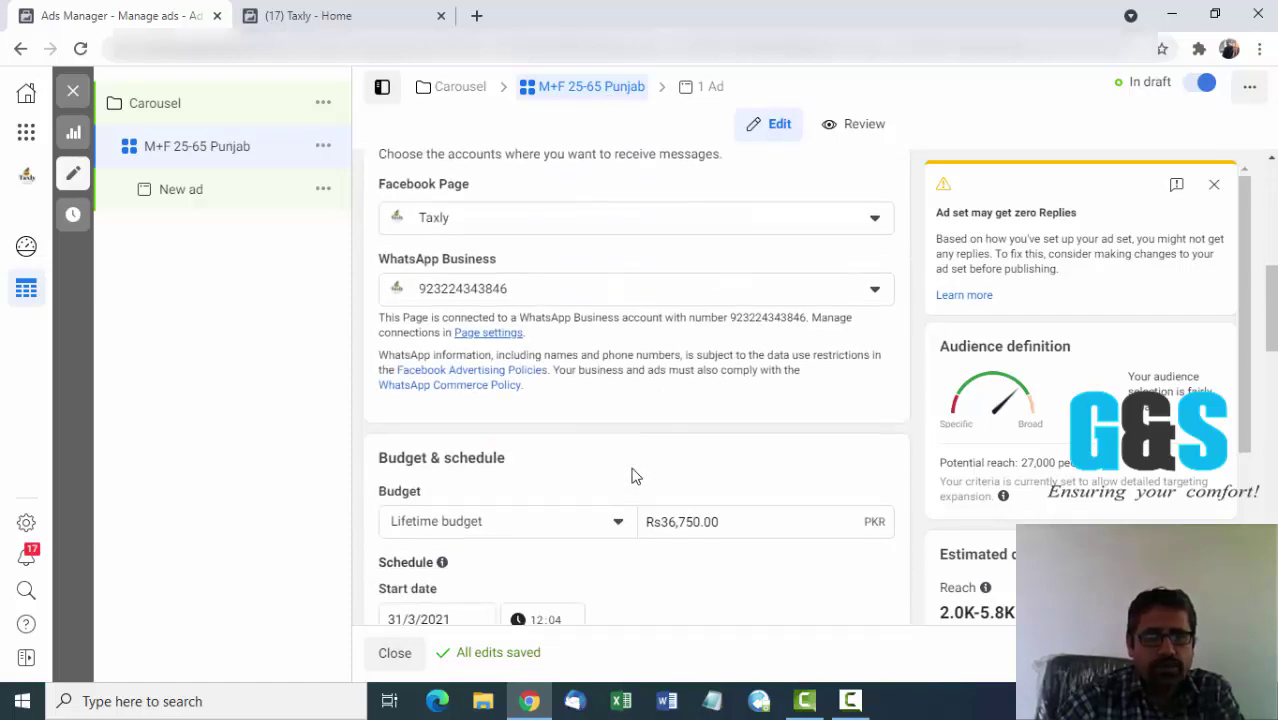
scroll(632, 474, "down", 5)
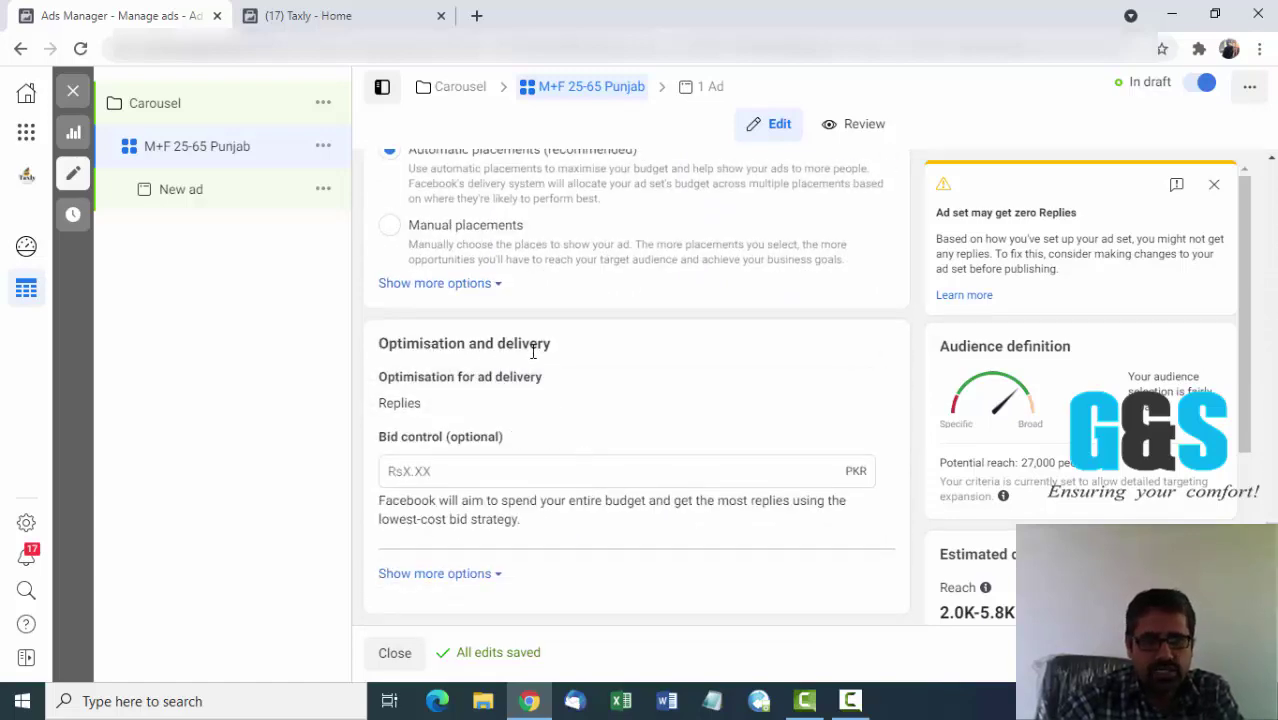
left_click(421, 478)
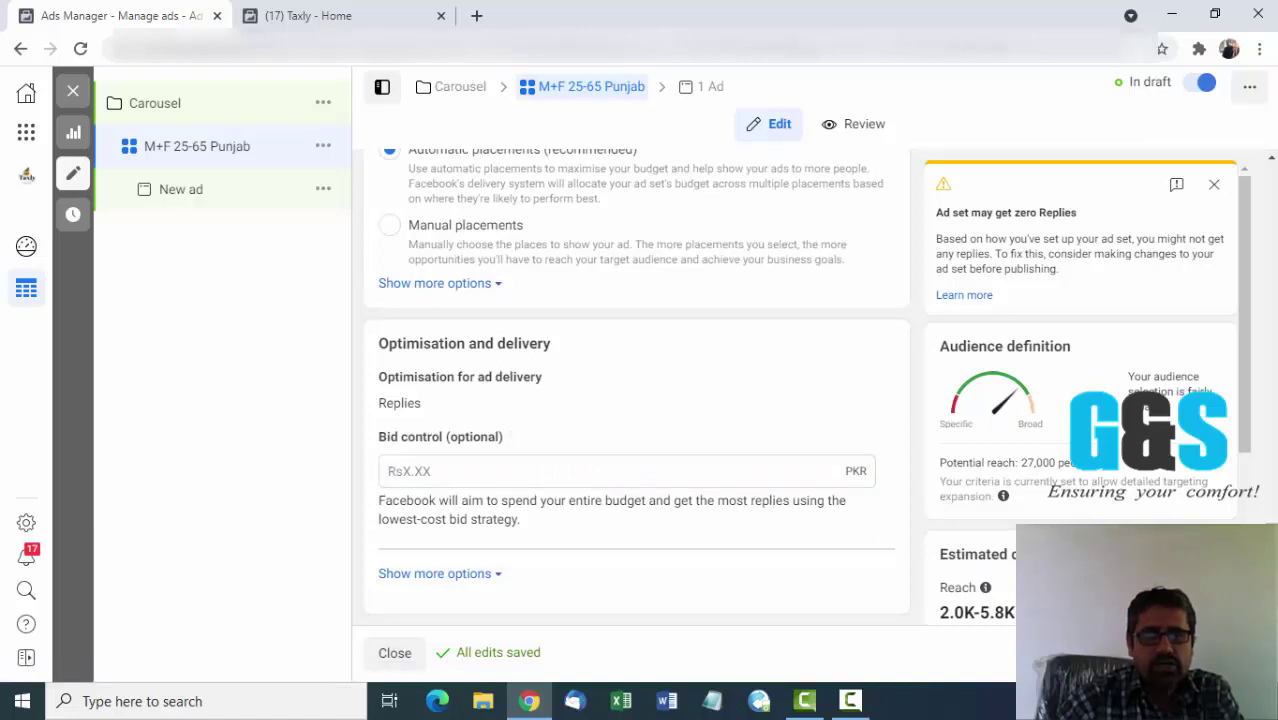
left_click(1215, 652)
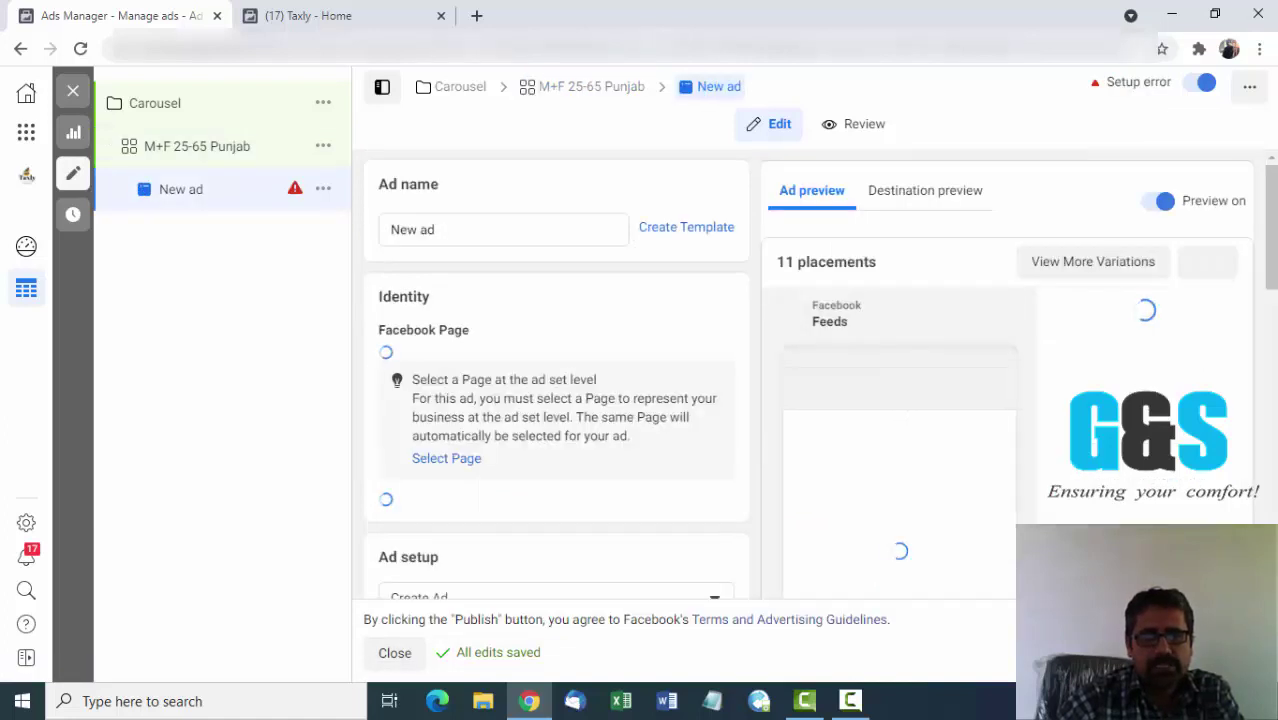
Look over the ad's name and identity settings, including the Instagram account options.
left_click(463, 231)
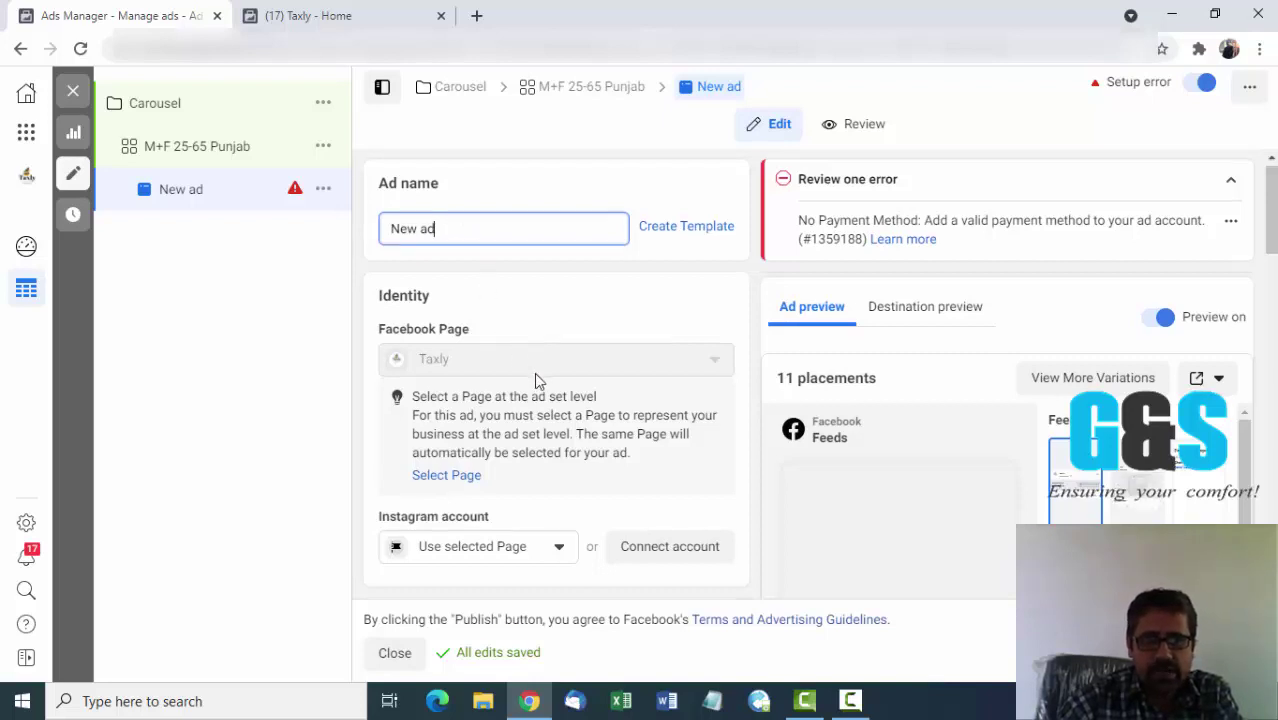
scroll(534, 372, "down", 2)
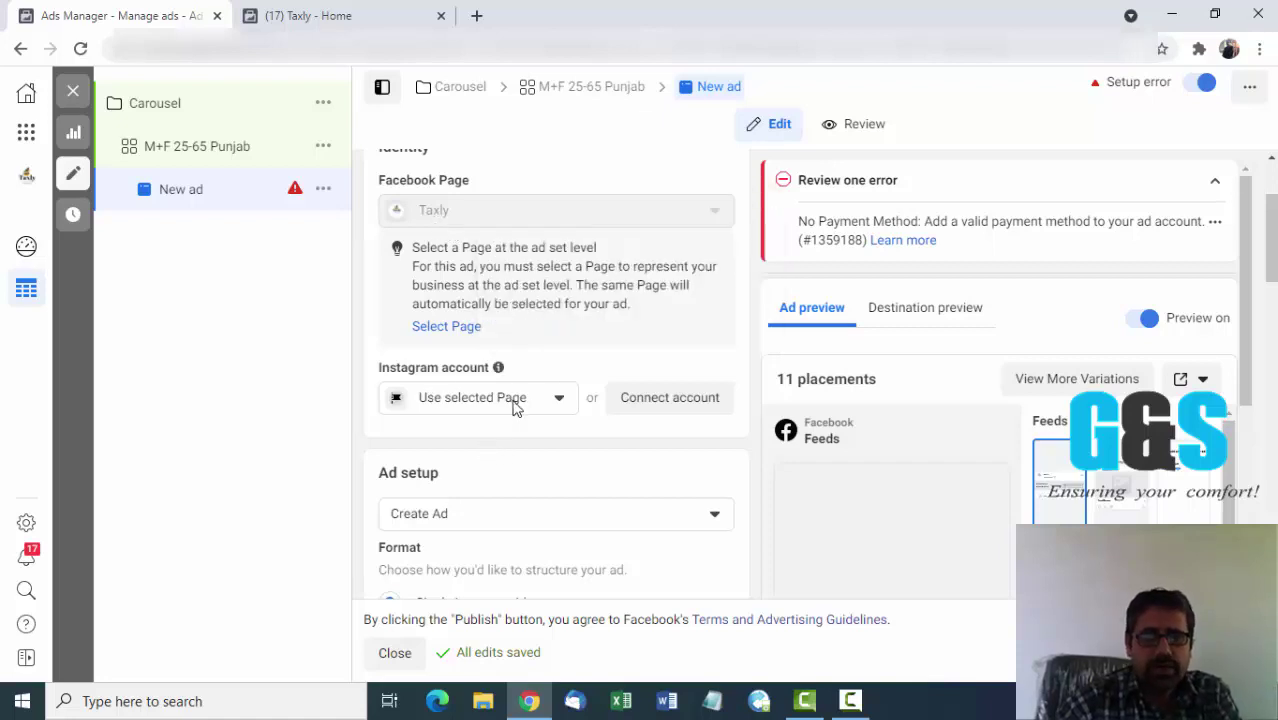
left_click(561, 400)
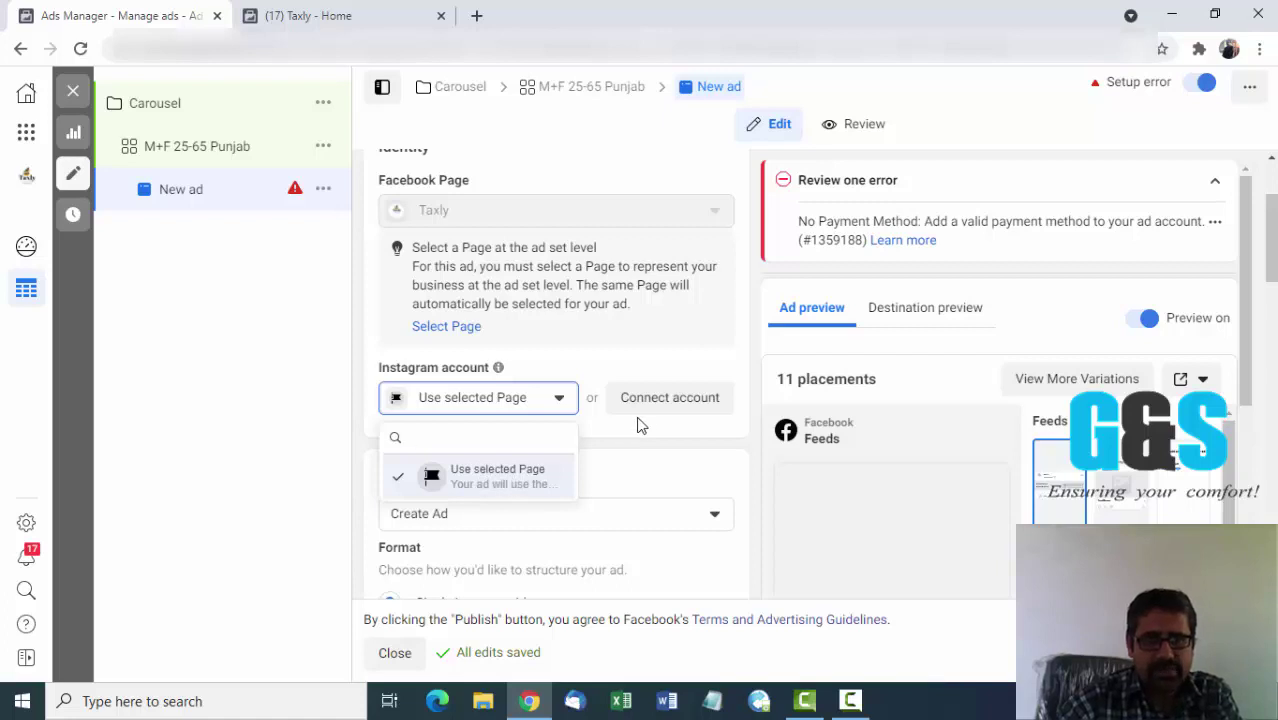
left_click(661, 435)
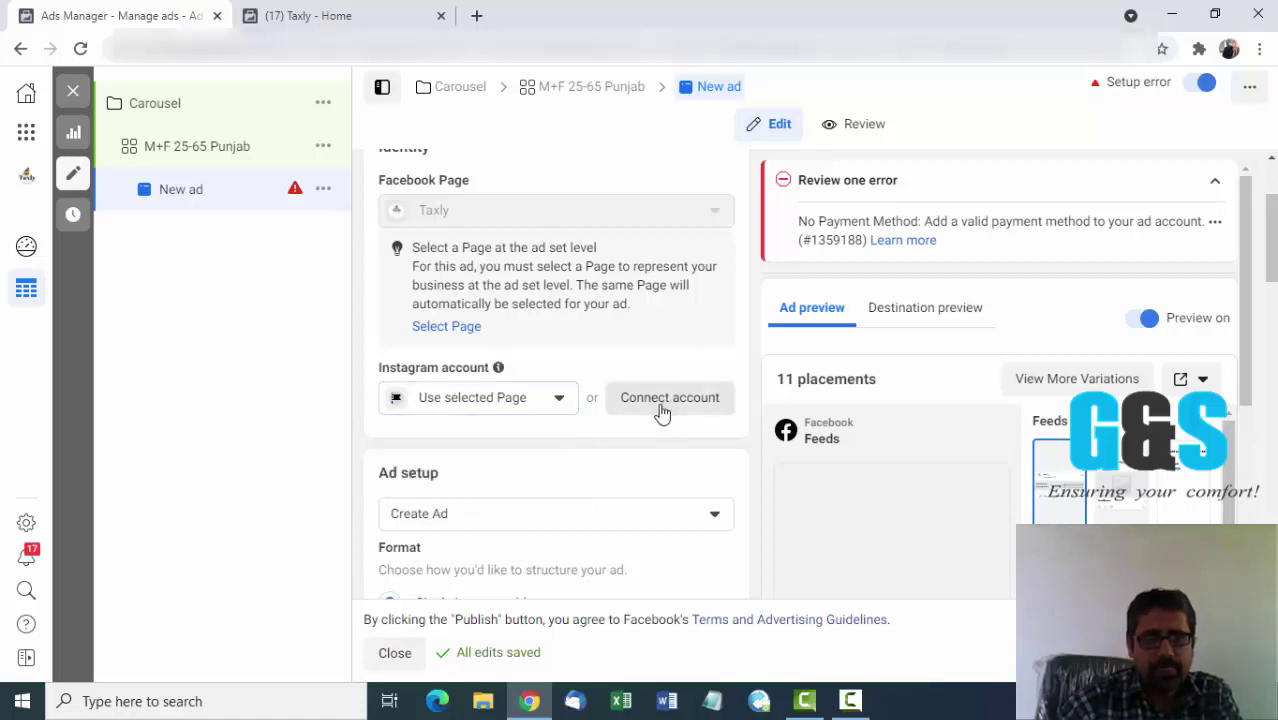
Try the Use existing post option in the ad setup and return to Create Ad.
scroll(646, 443, "down", 3)
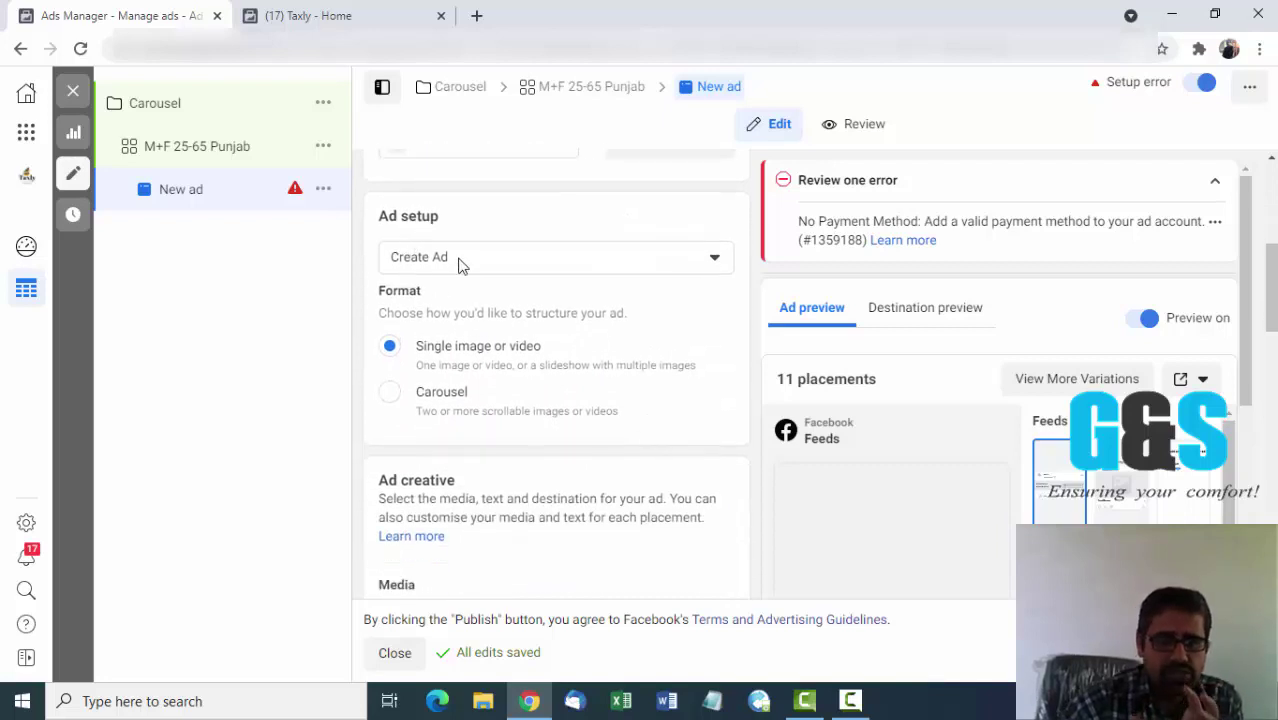
left_click(460, 264)
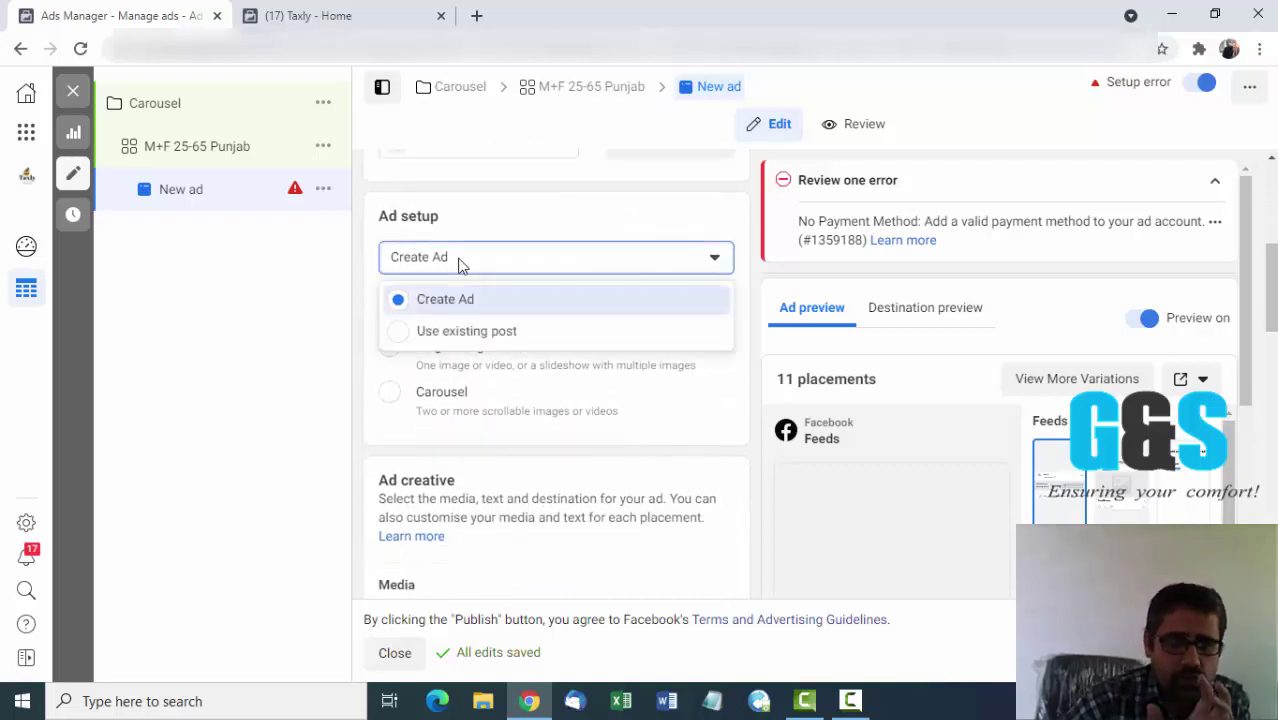
left_click(453, 334)
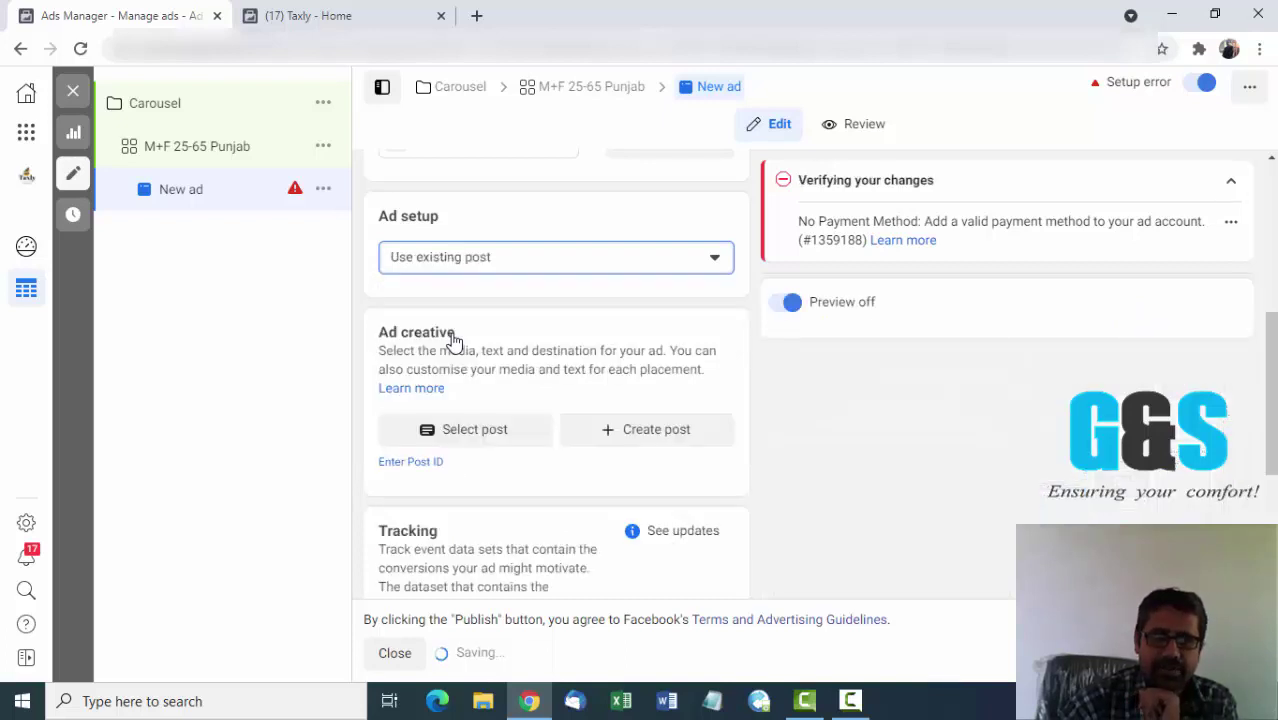
left_click(518, 258)
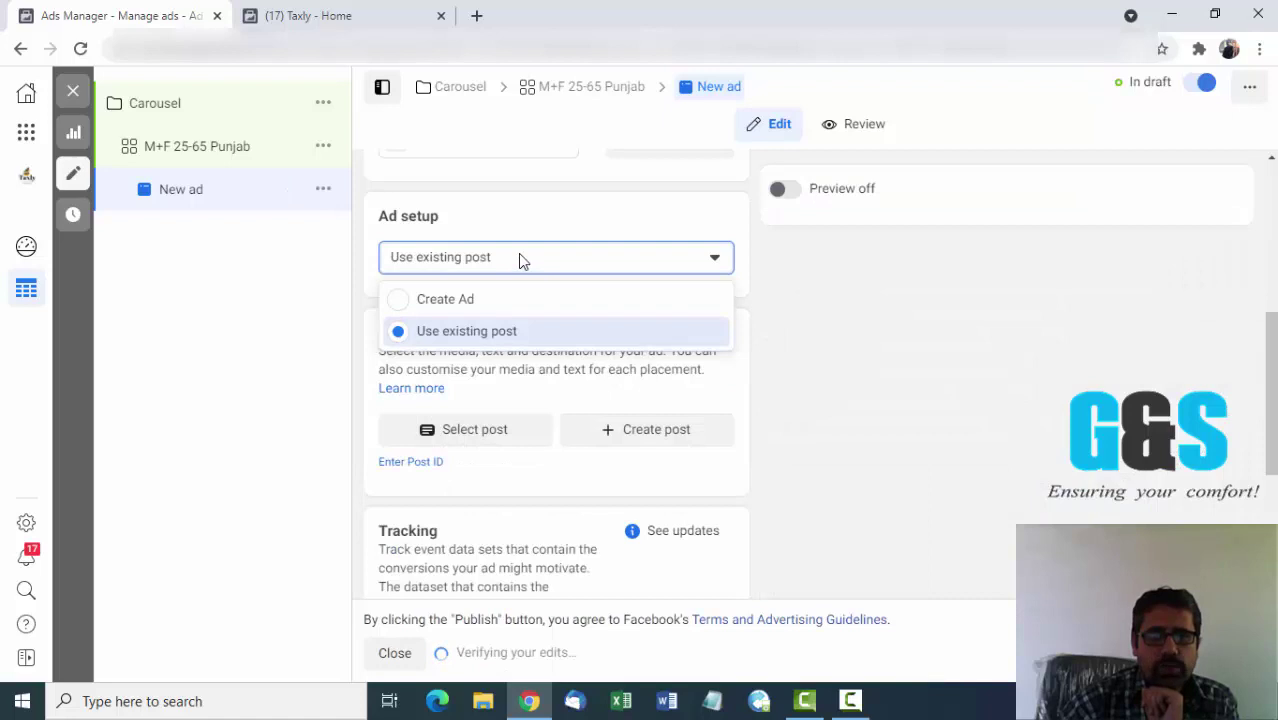
left_click(445, 300)
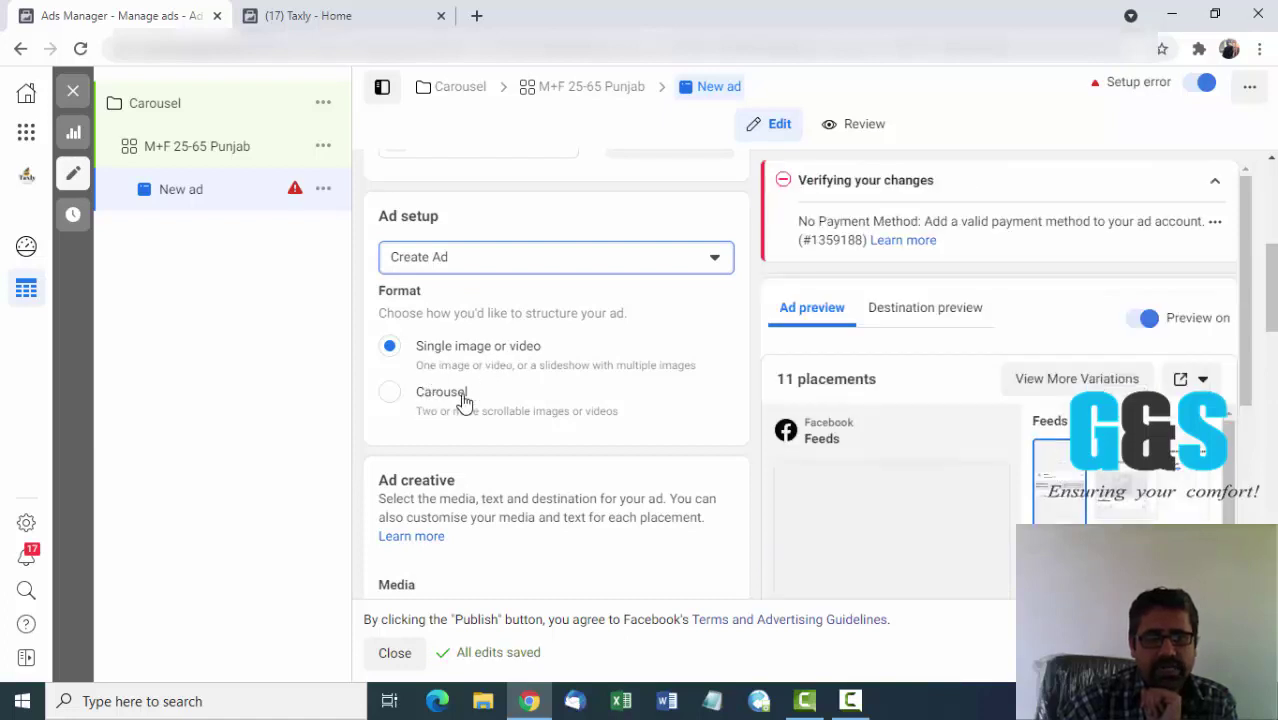
Set the ad format to Carousel and add a fourth and a fifth card to the creative.
left_click(391, 401)
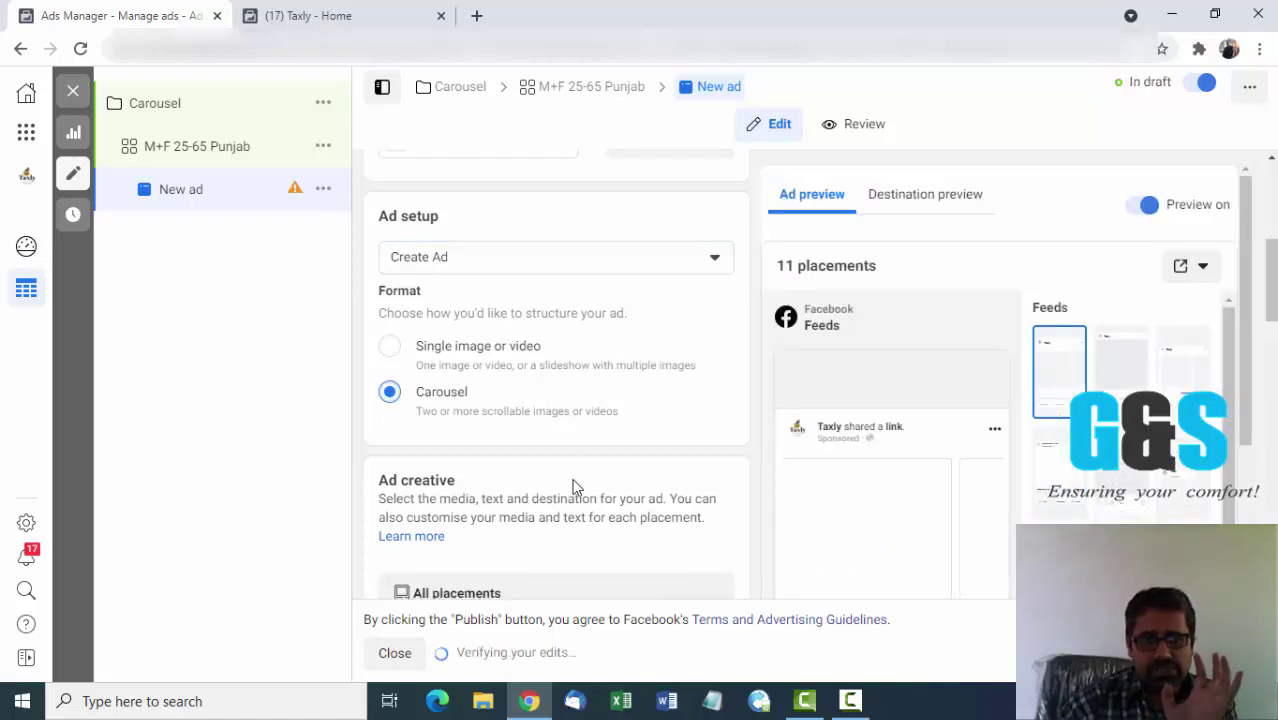
scroll(575, 487, "down", 3)
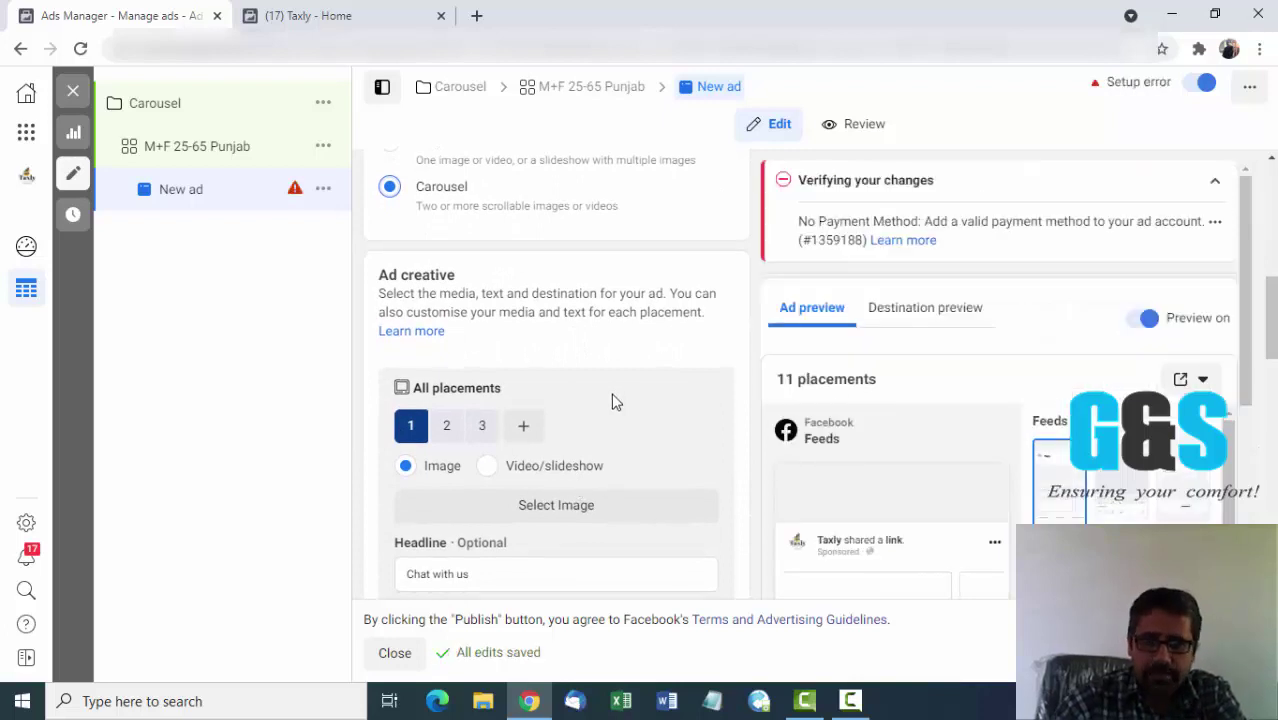
left_click(523, 430)
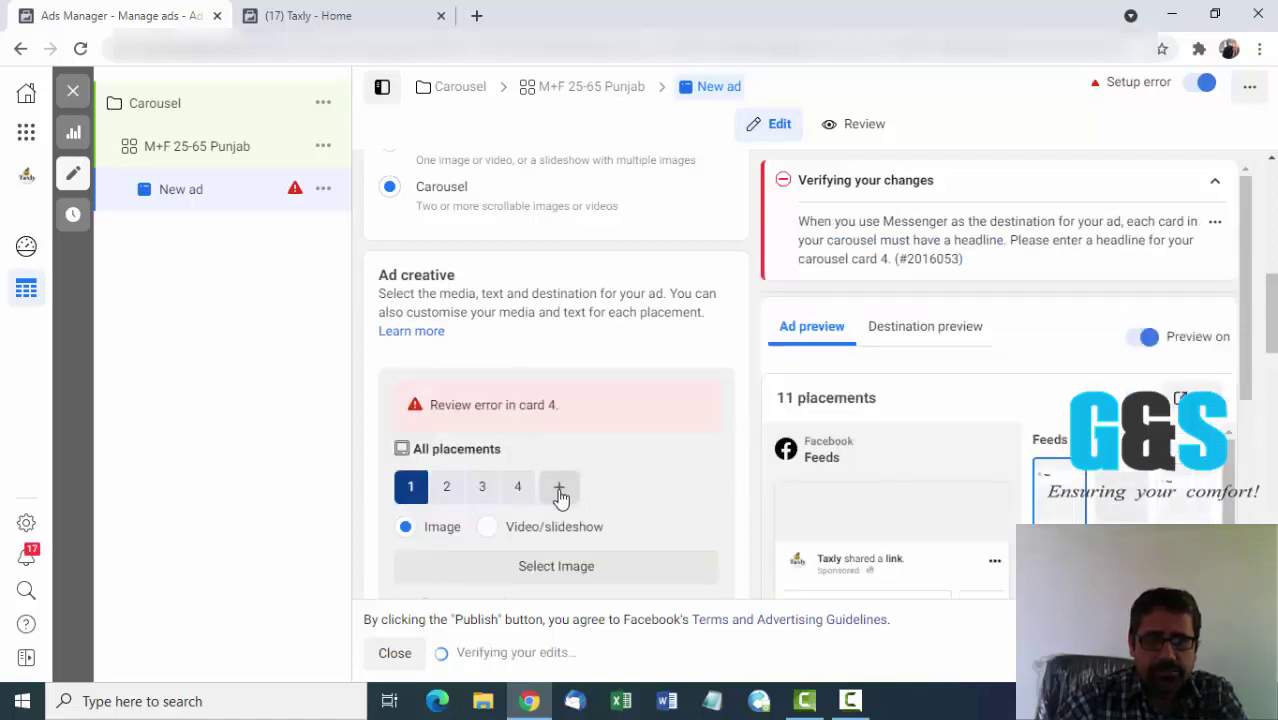
left_click(560, 497)
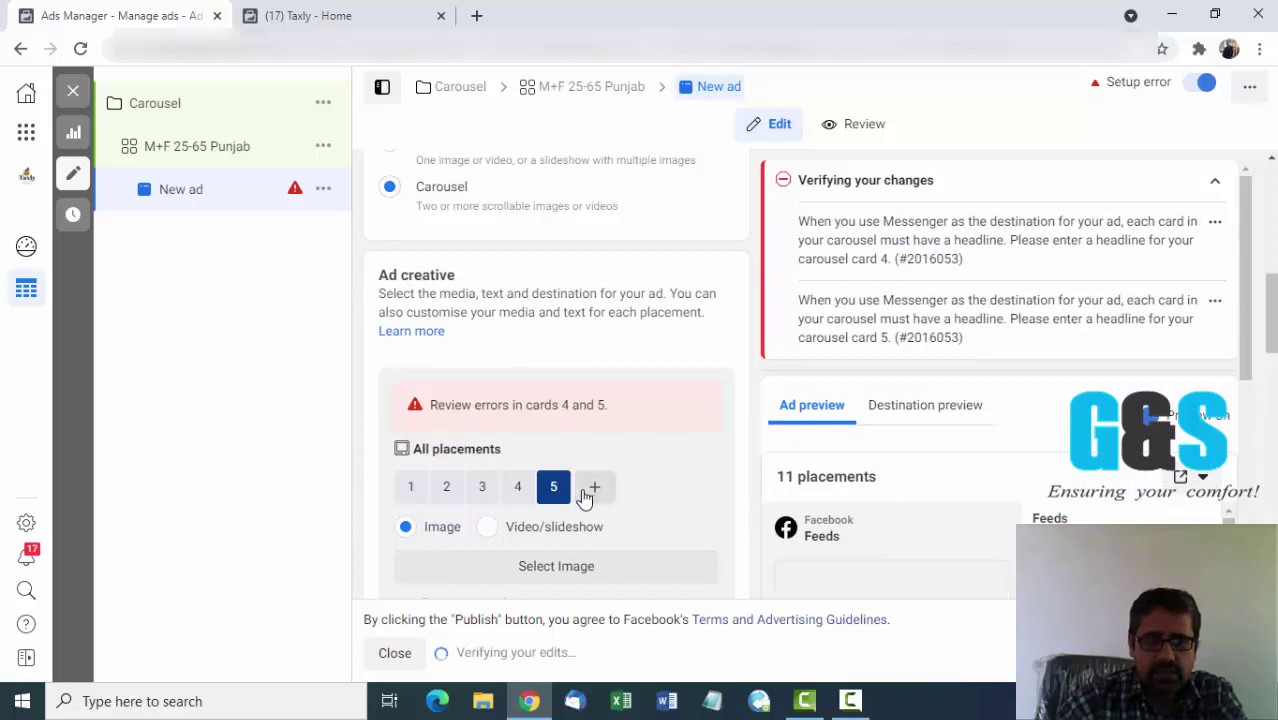
Add five more cards to the carousel creative, bringing it to ten cards.
left_click(594, 490)
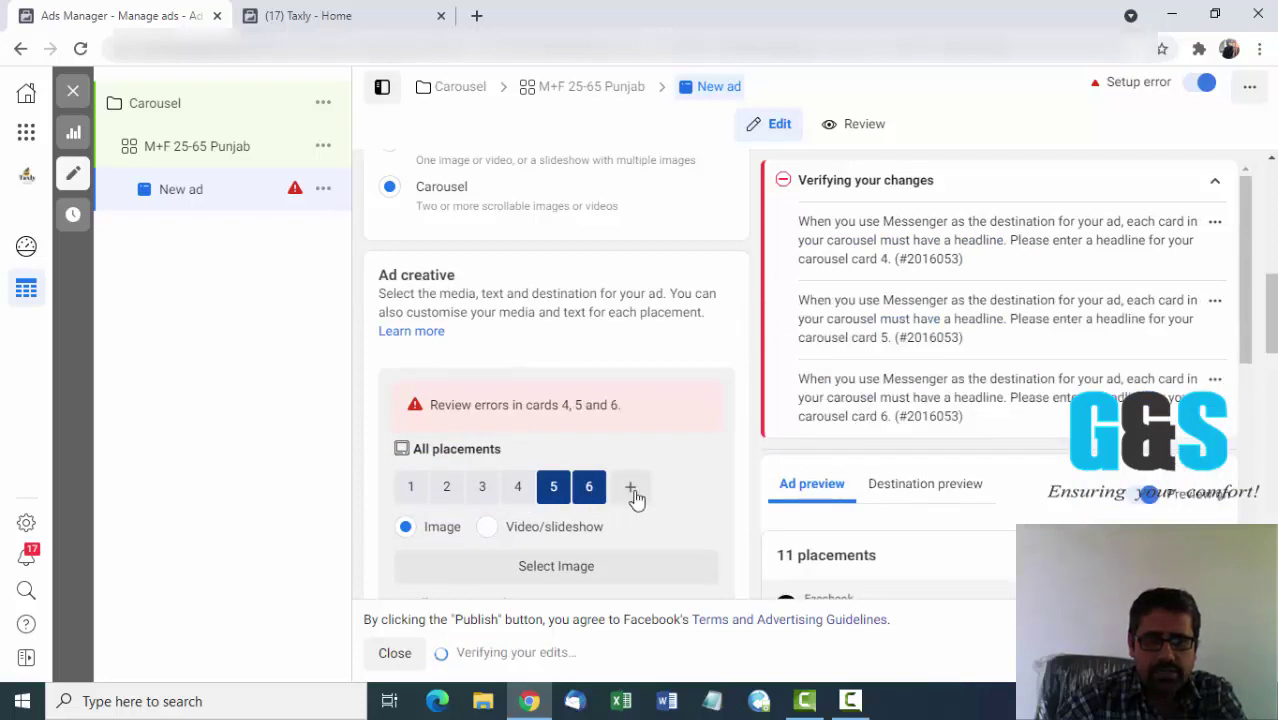
left_click(632, 490)
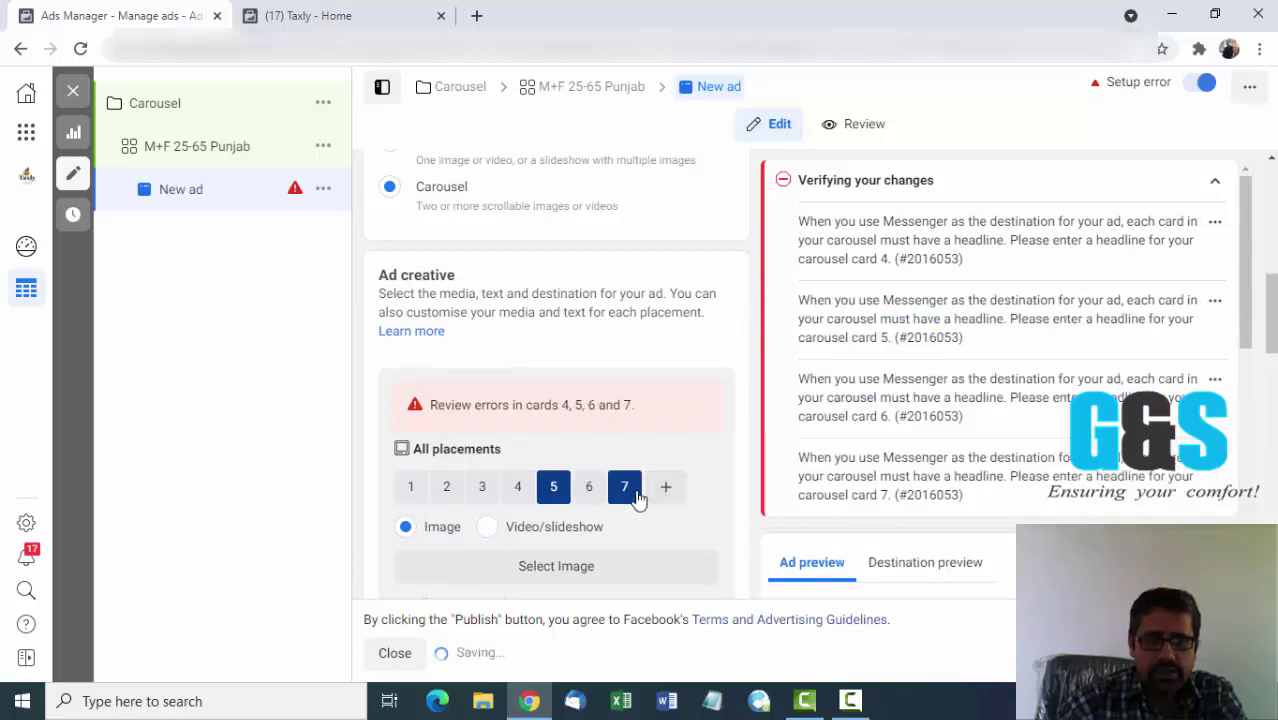
left_click(667, 492)
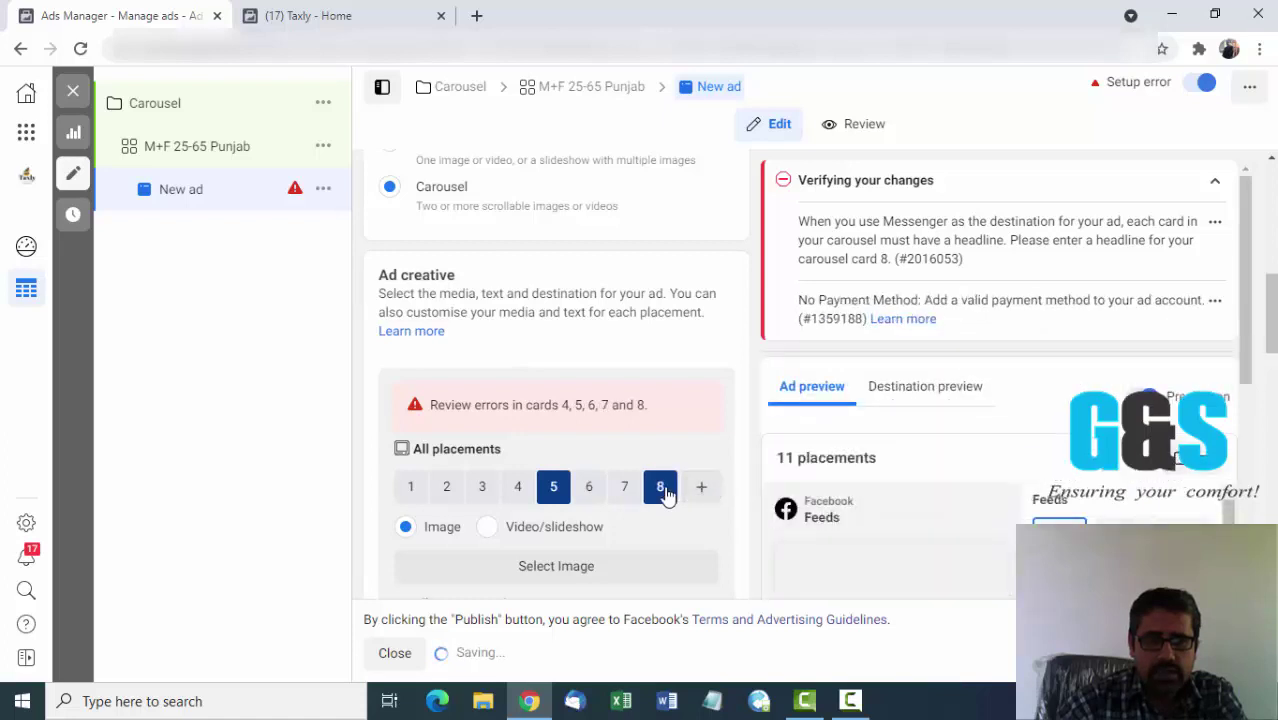
left_click(703, 492)
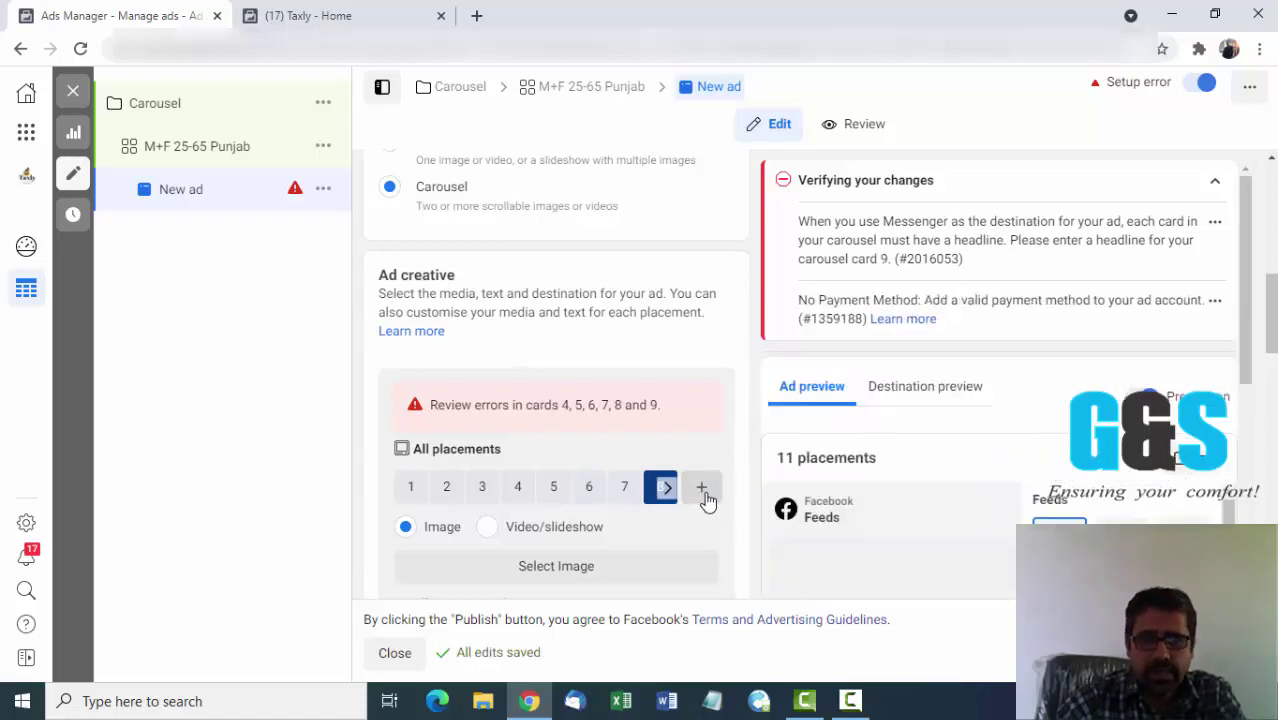
left_click(704, 492)
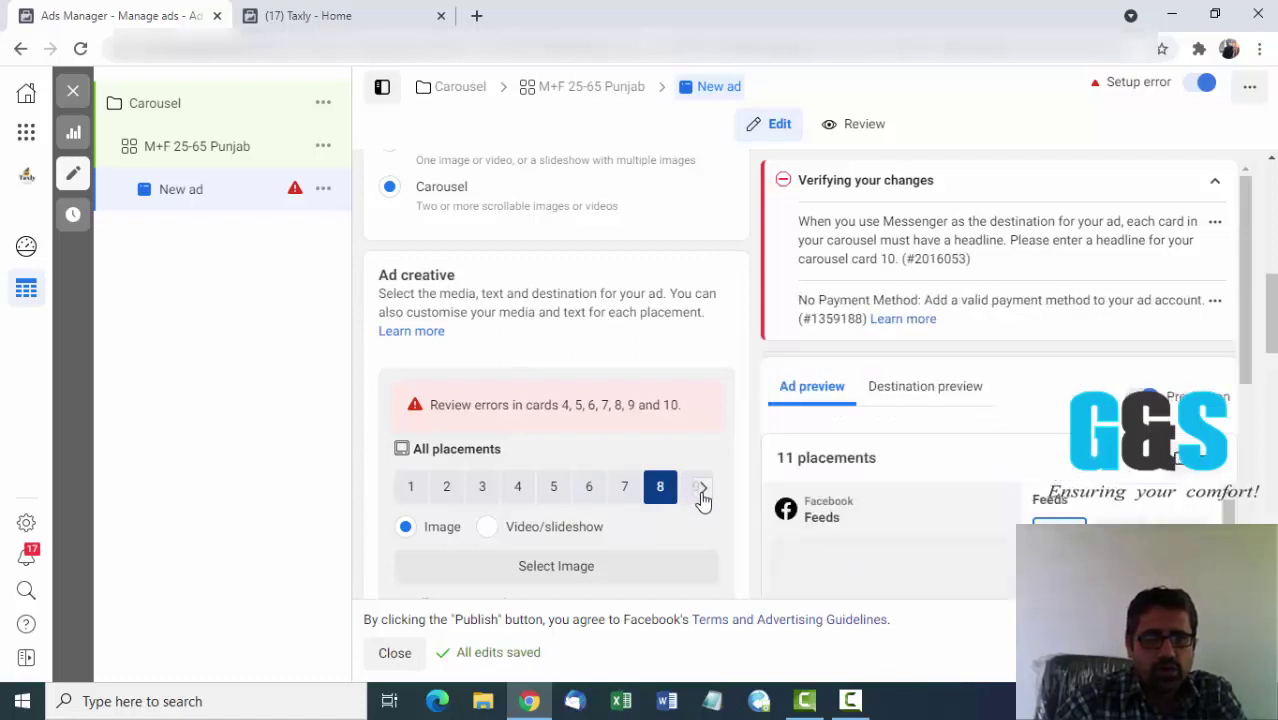
left_click(703, 492)
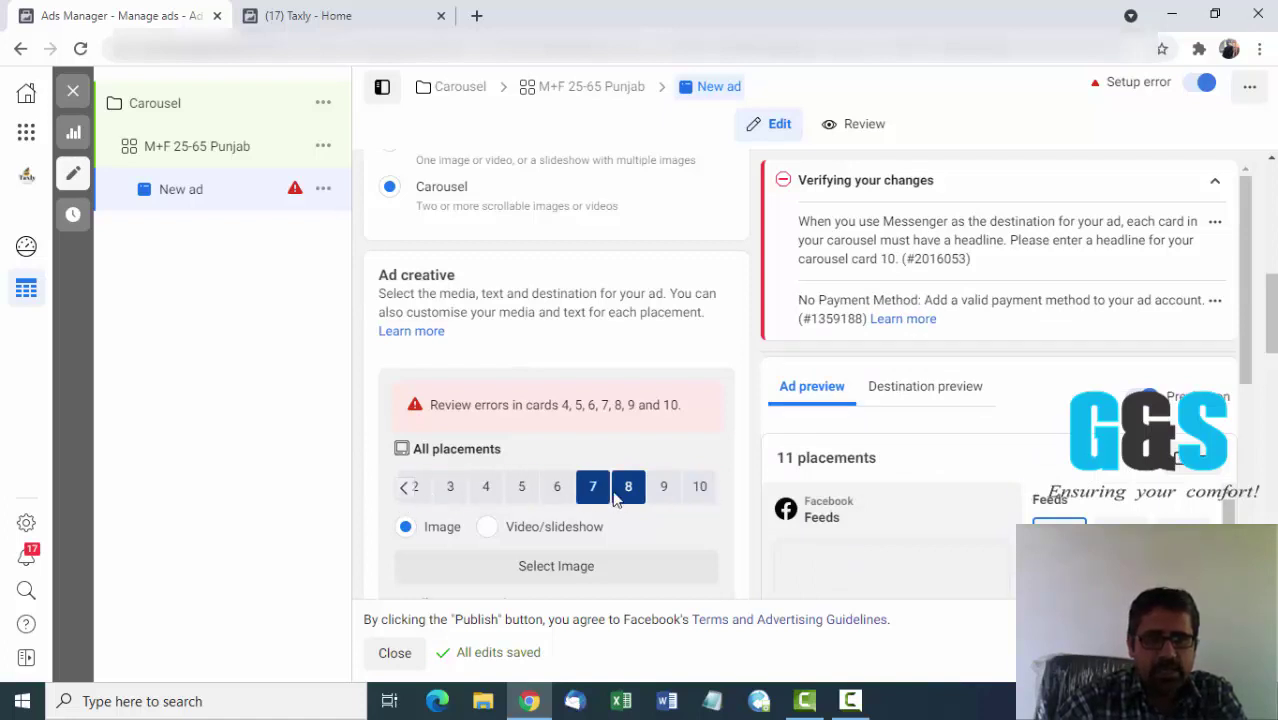
Use the account image Become Filer.png for carousel card 1 and check it in the Facebook Feeds preview.
left_click(406, 490)
left_click(410, 488)
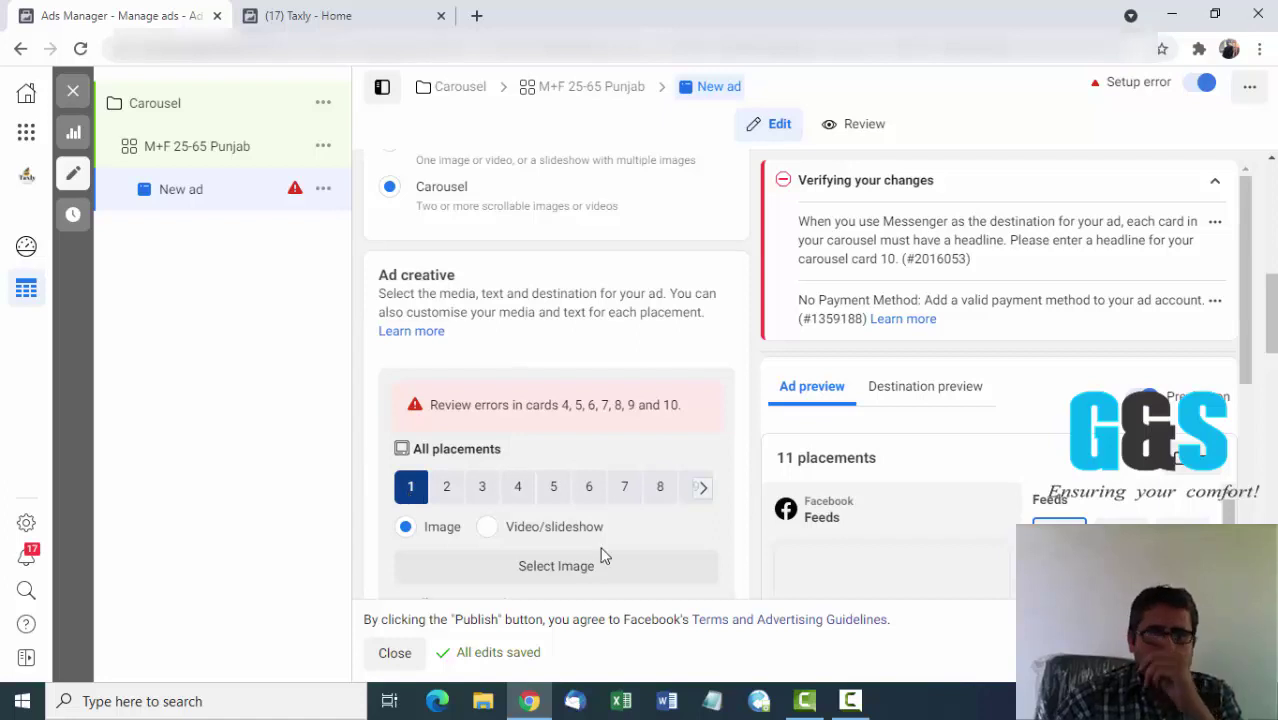
scroll(627, 542, "down", 2)
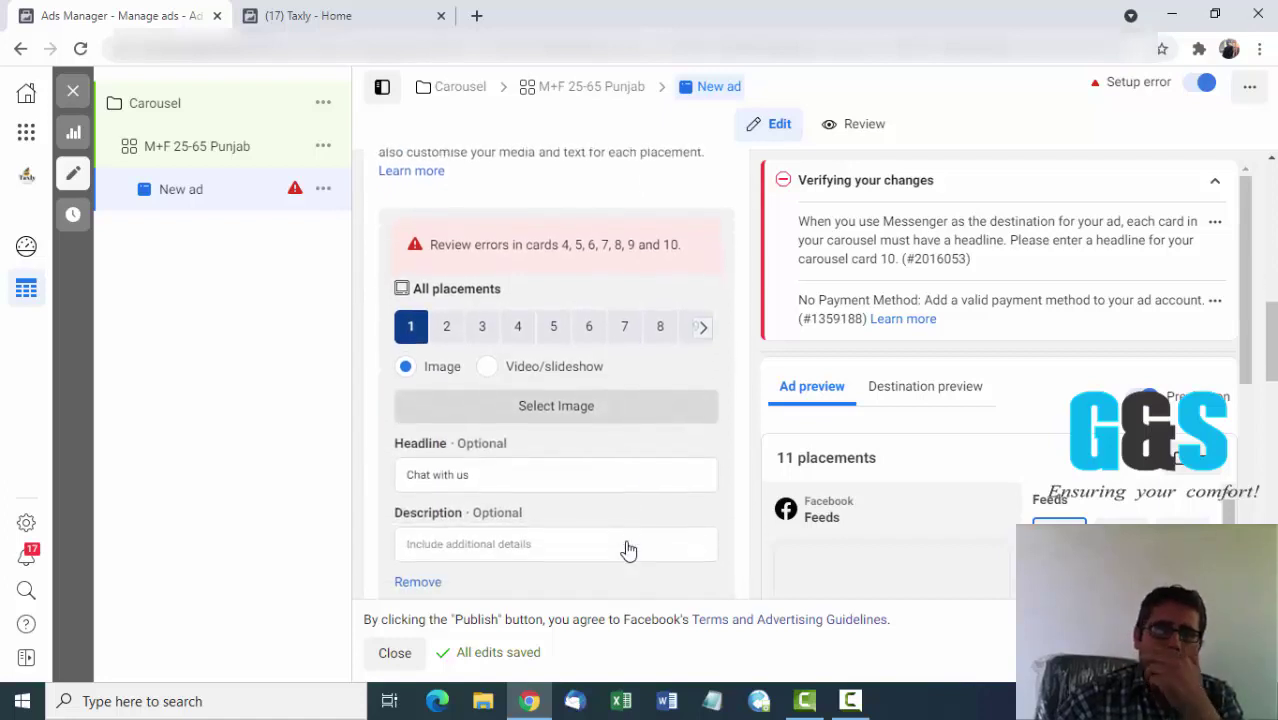
left_click(558, 410)
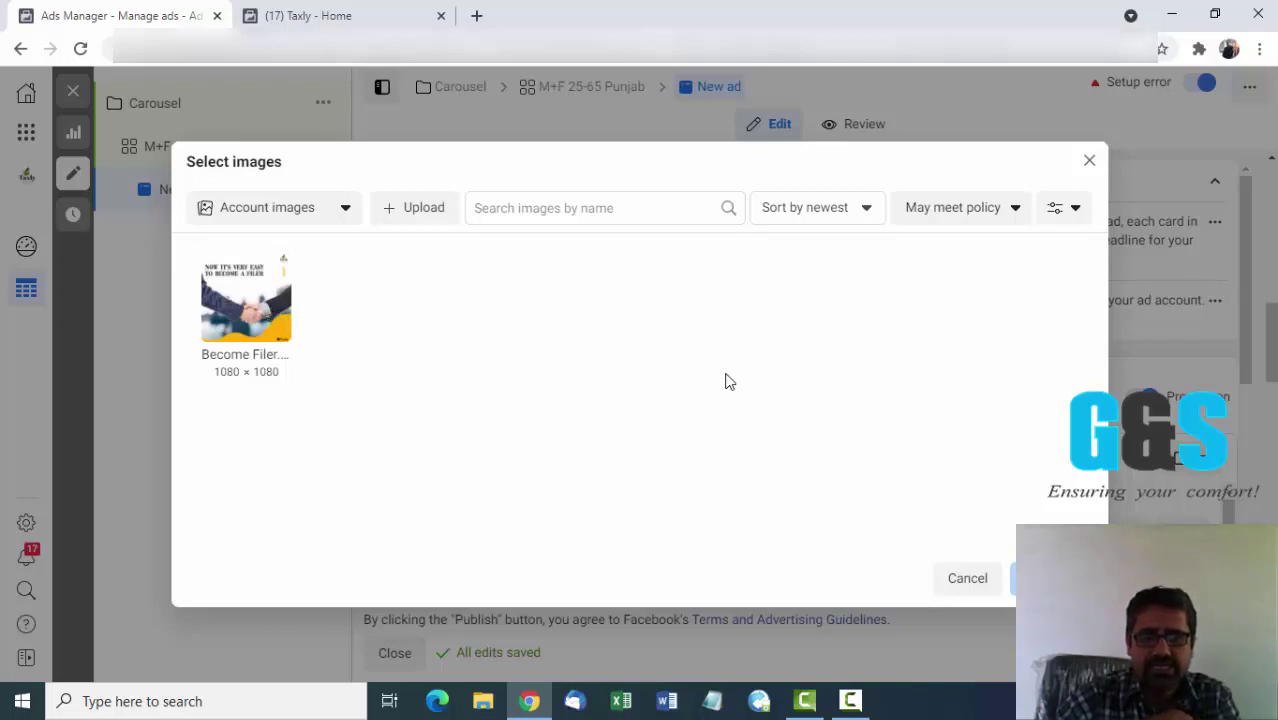
left_click(247, 318)
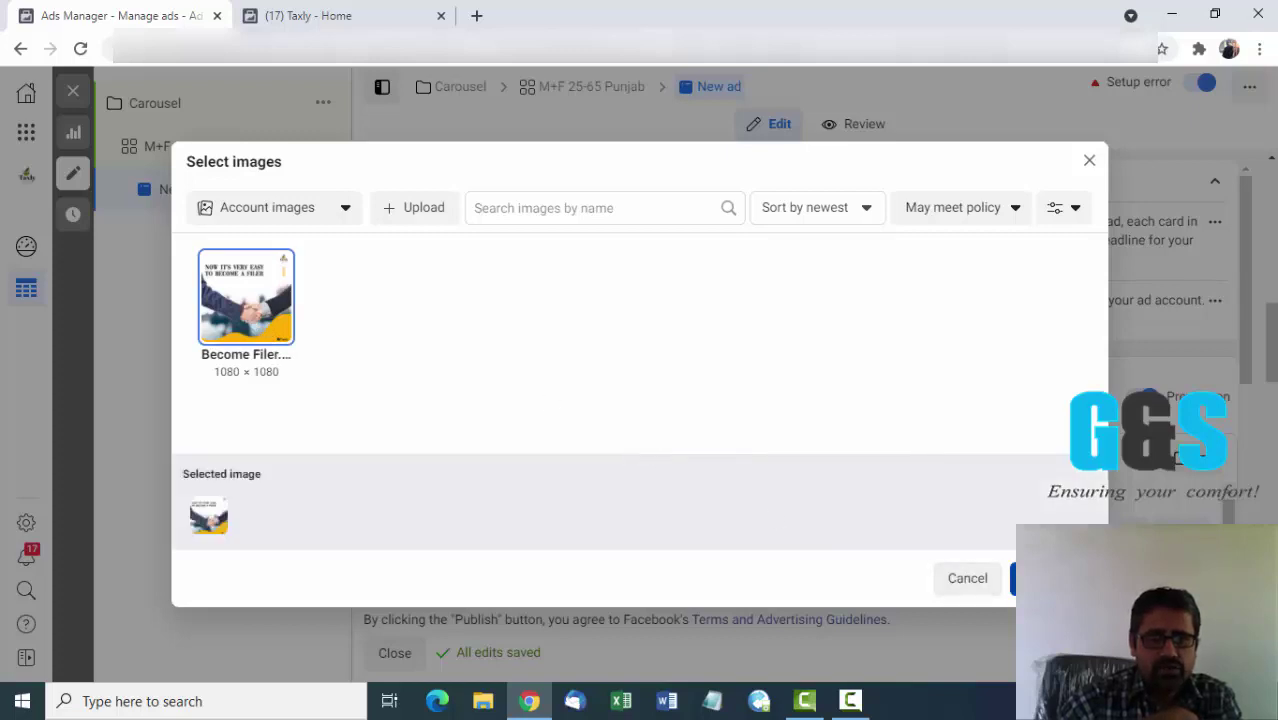
left_click(1012, 578)
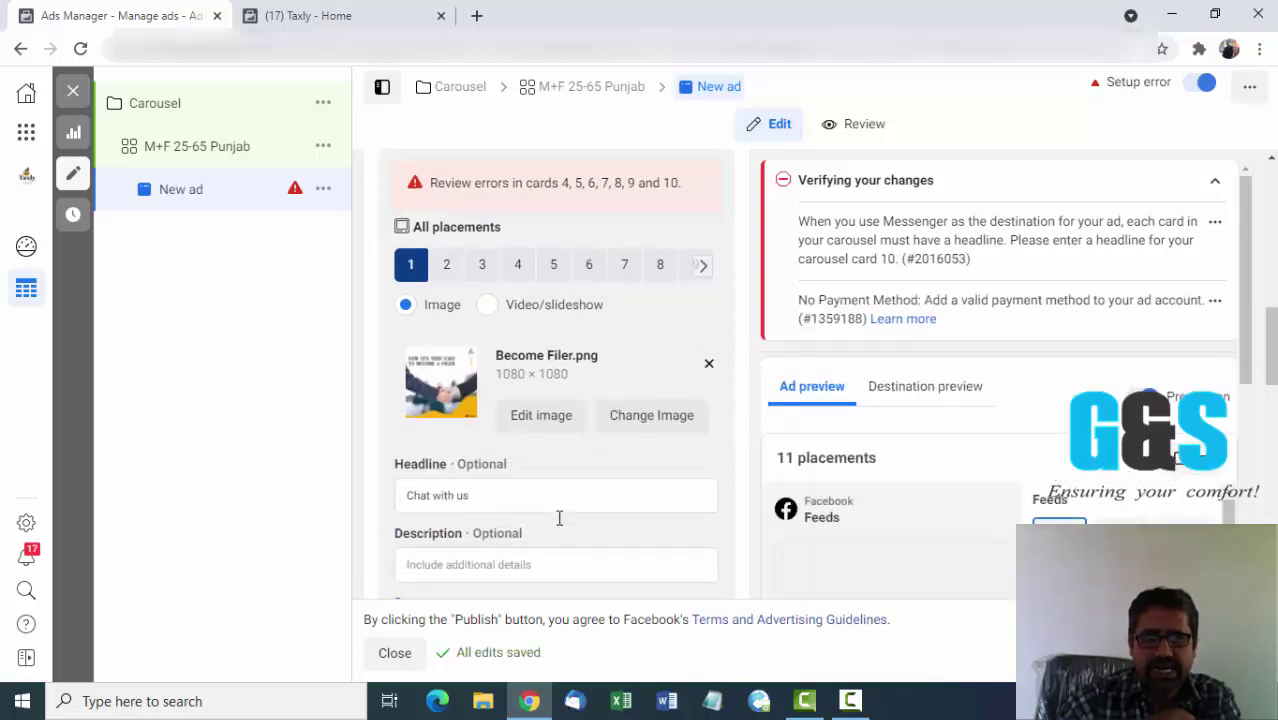
scroll(559, 518, "up", 1)
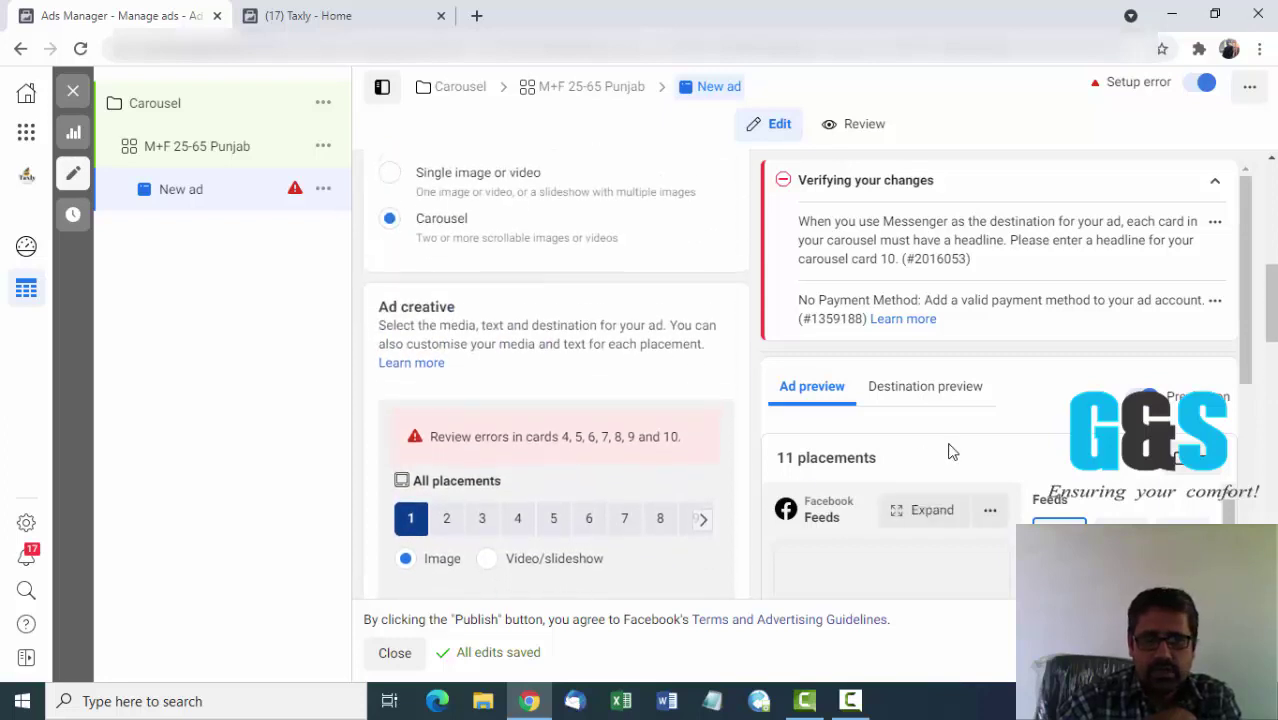
scroll(951, 452, "down", 2)
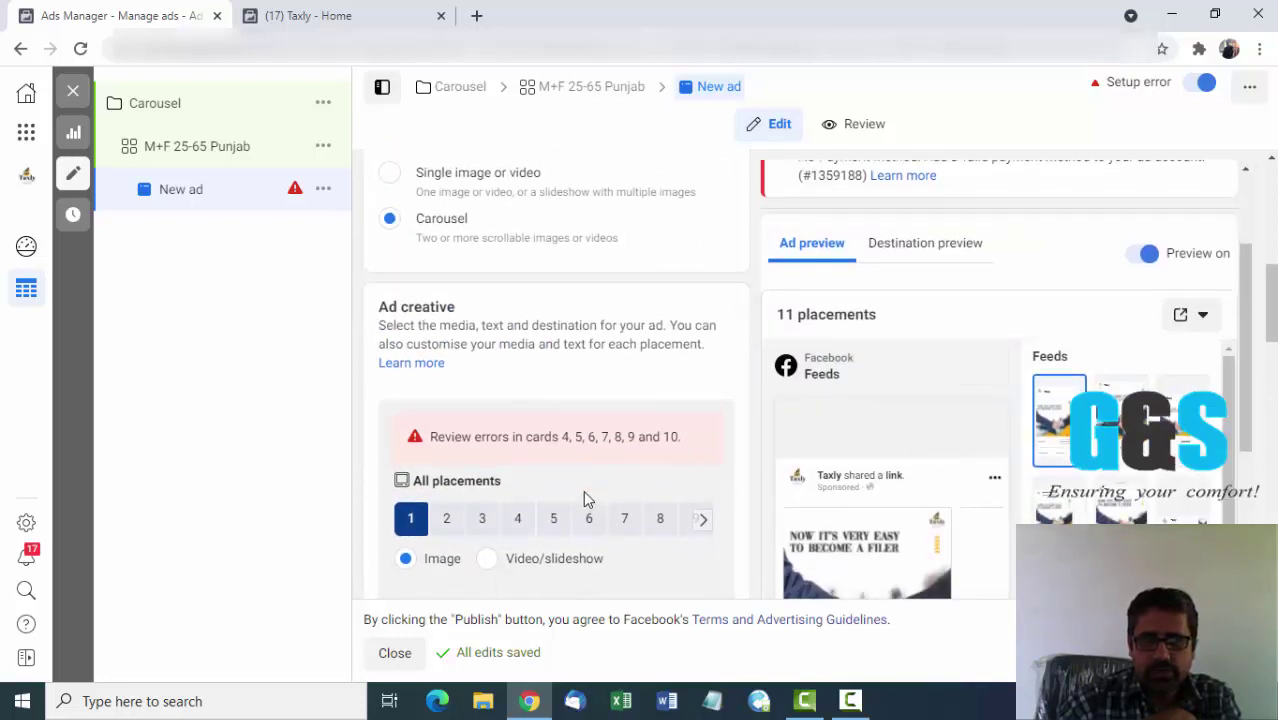
scroll(585, 495, "down", 2)
scroll(585, 500, "down", 1)
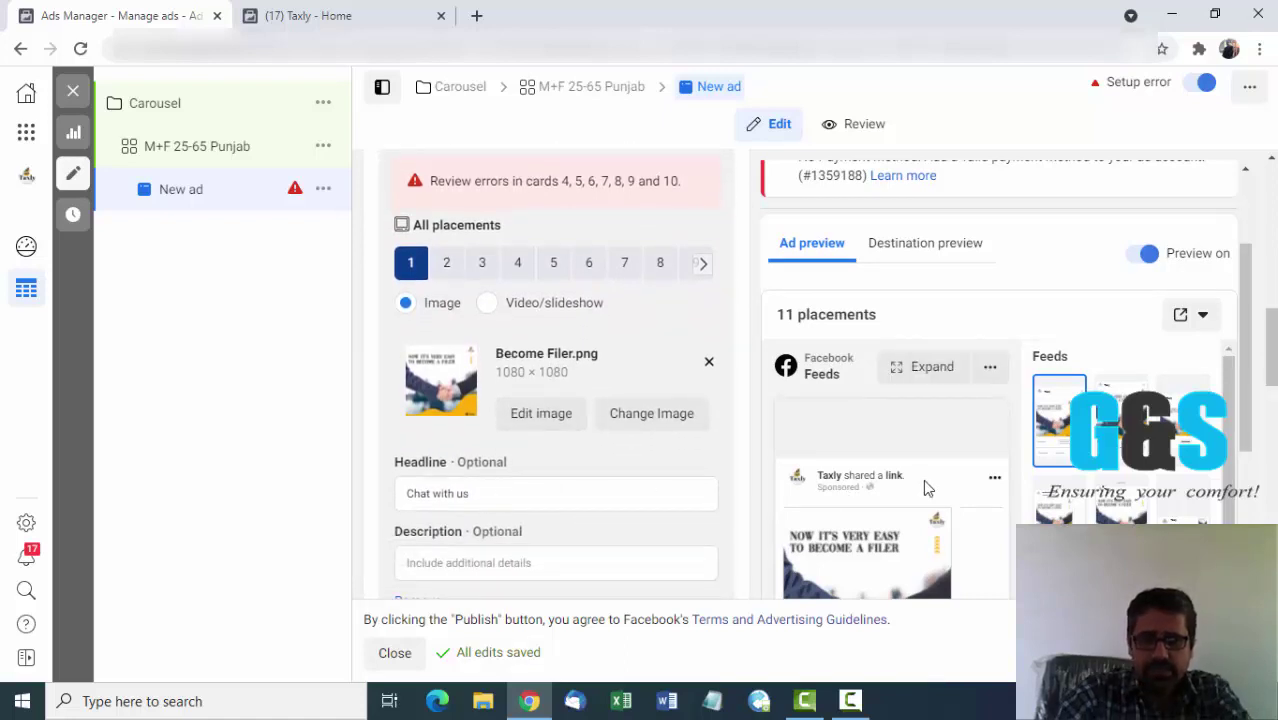
scroll(923, 485, "down", 1)
scroll(923, 479, "down", 2)
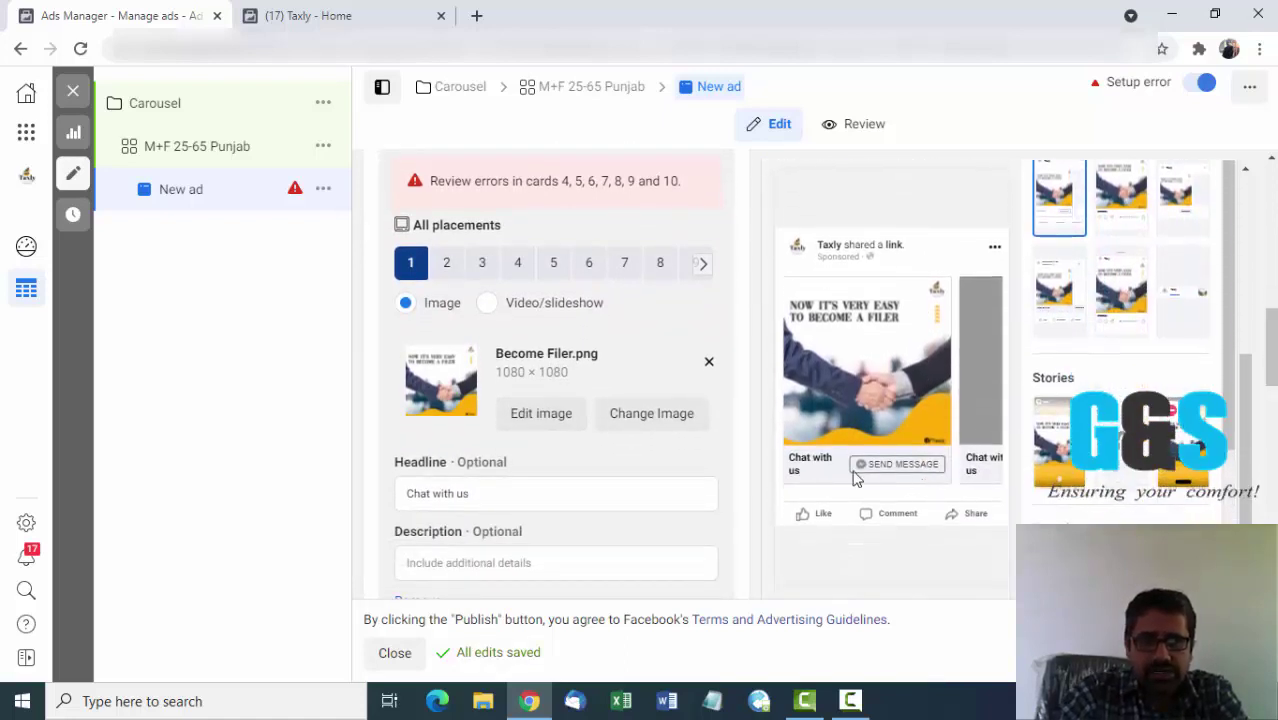
Replace the headline of carousel card 1 with "Become a Filer".
left_click(501, 494)
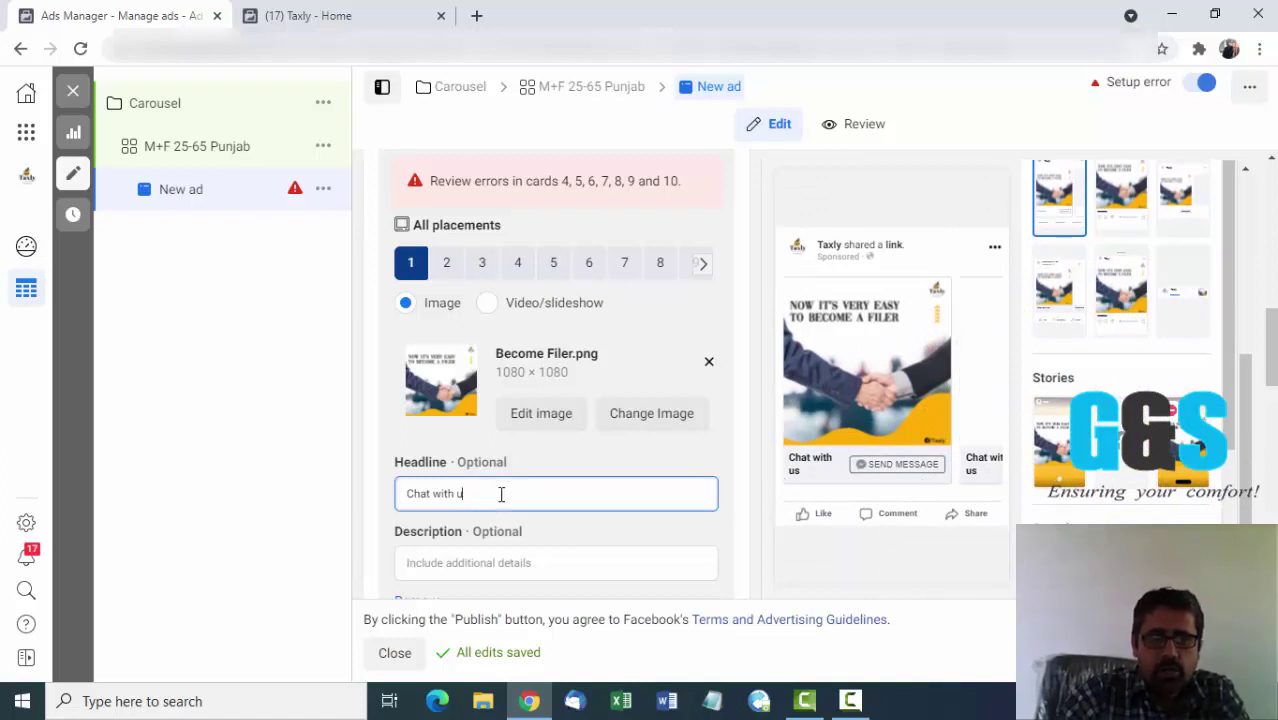
key("BackSpace")
key("BackSpace")
key("BackSpace")
key("BackSpace")
key("BackSpace")
key("BackSpace")
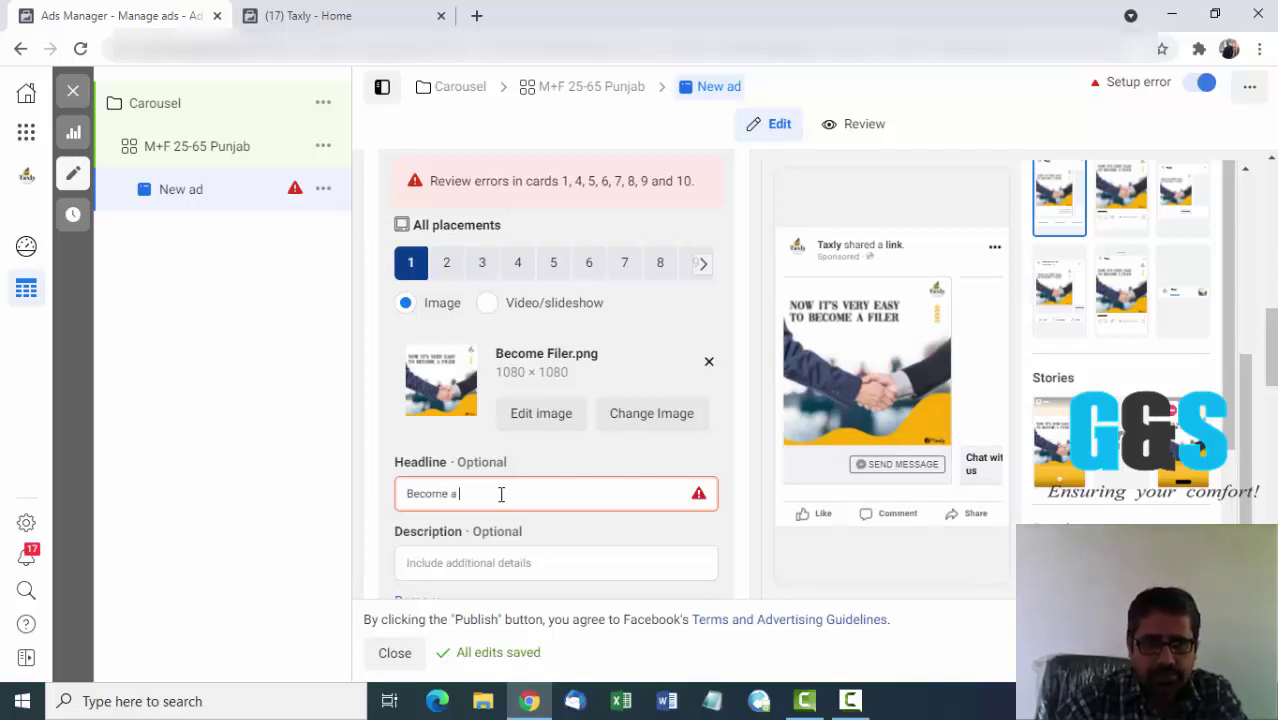
type("Filer")
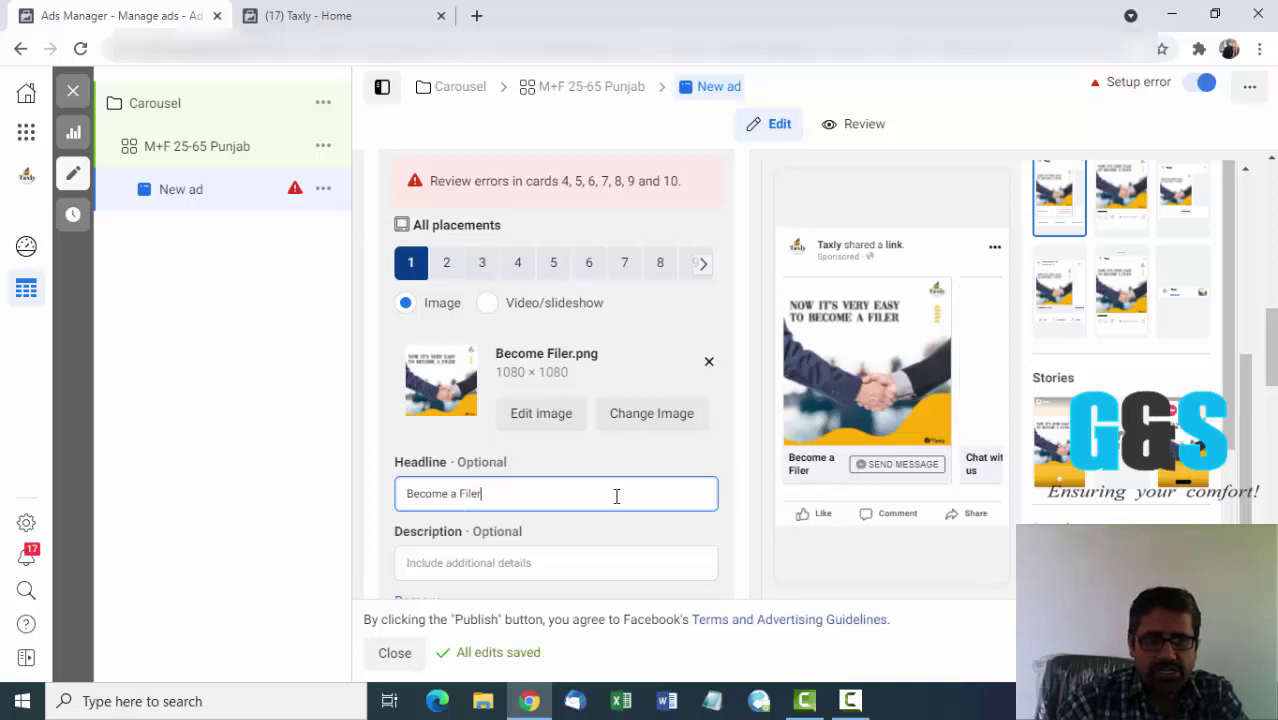
Enter "Now it's easy to become a Filer" as the description of carousel card 1.
scroll(611, 498, "down", 1)
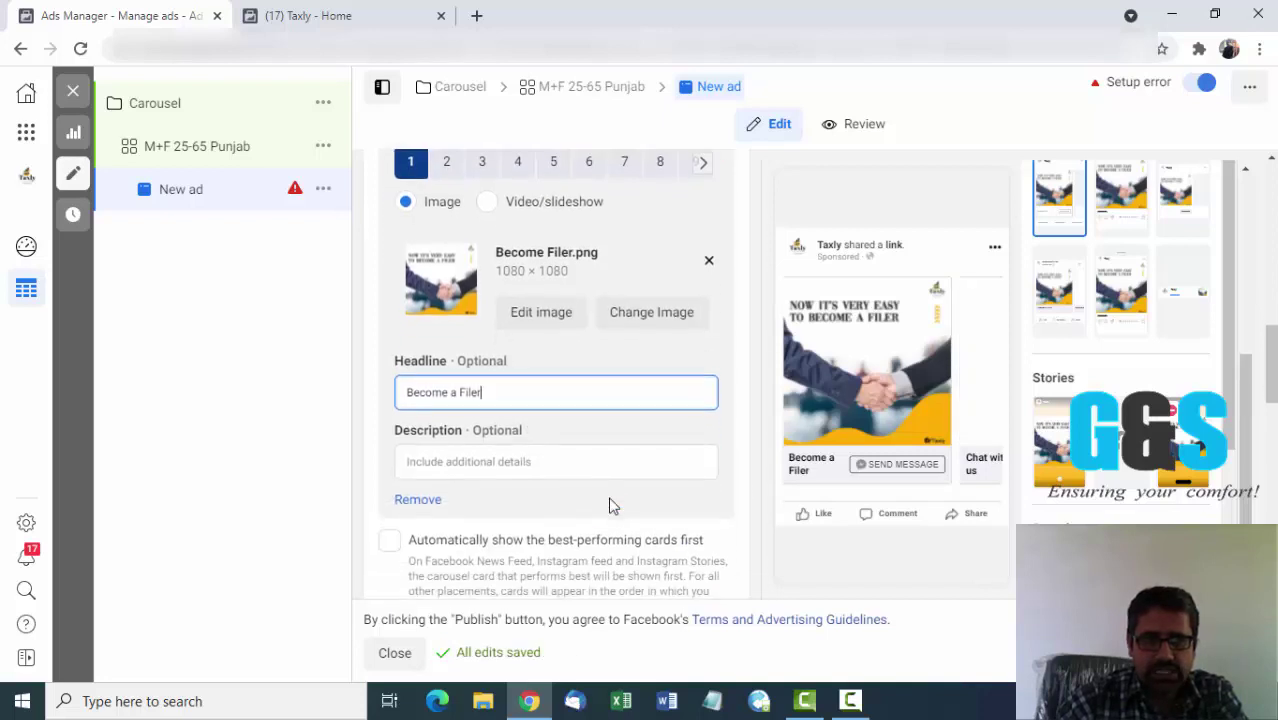
left_click(522, 459)
left_click(552, 492)
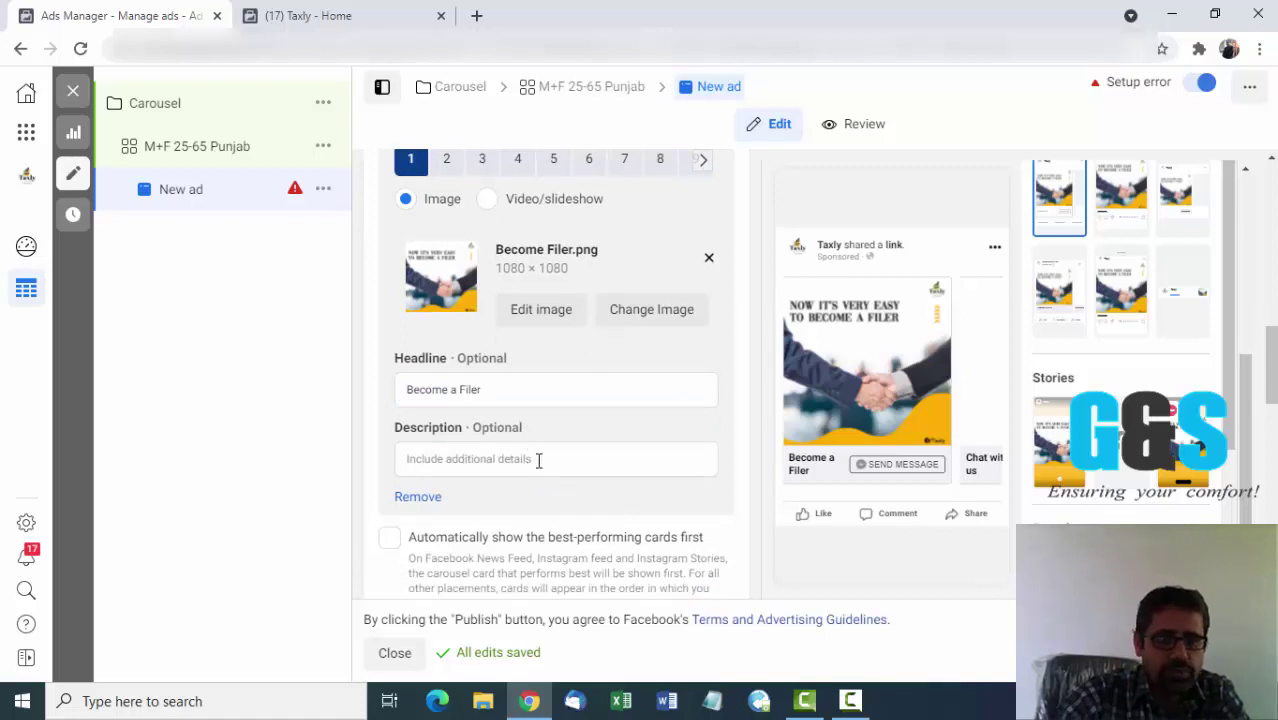
left_click(538, 460)
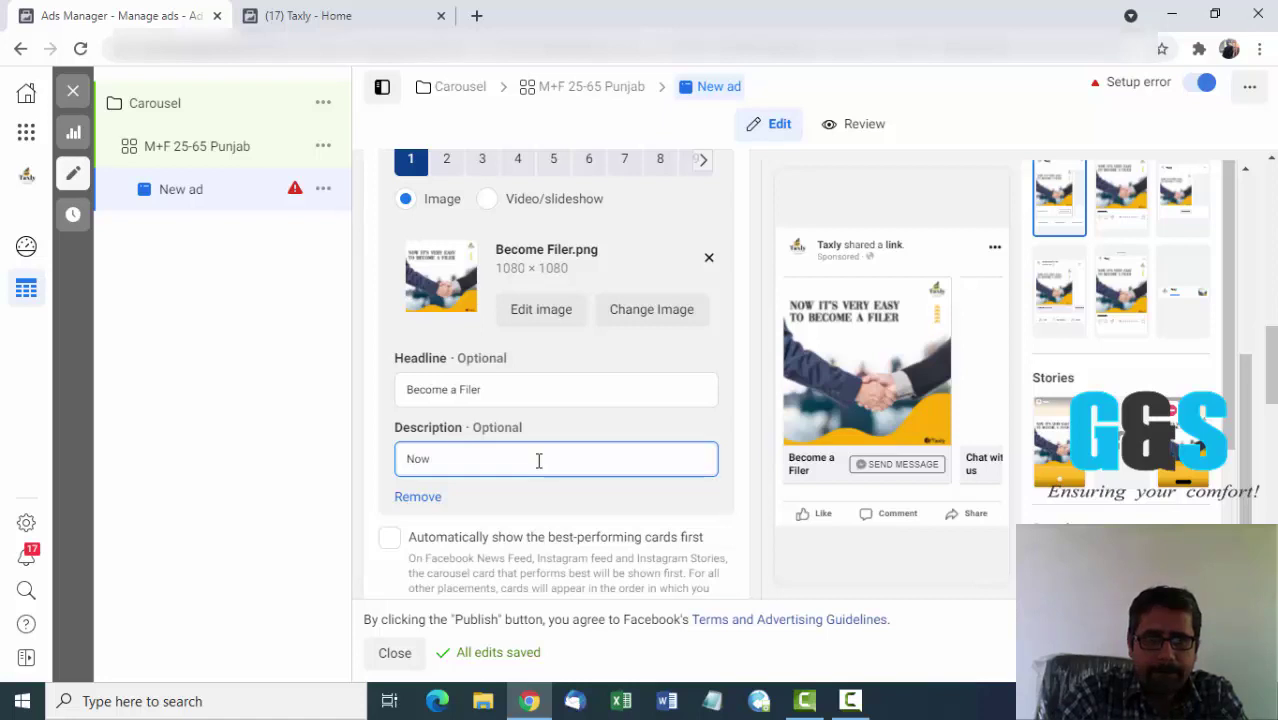
type("it's")
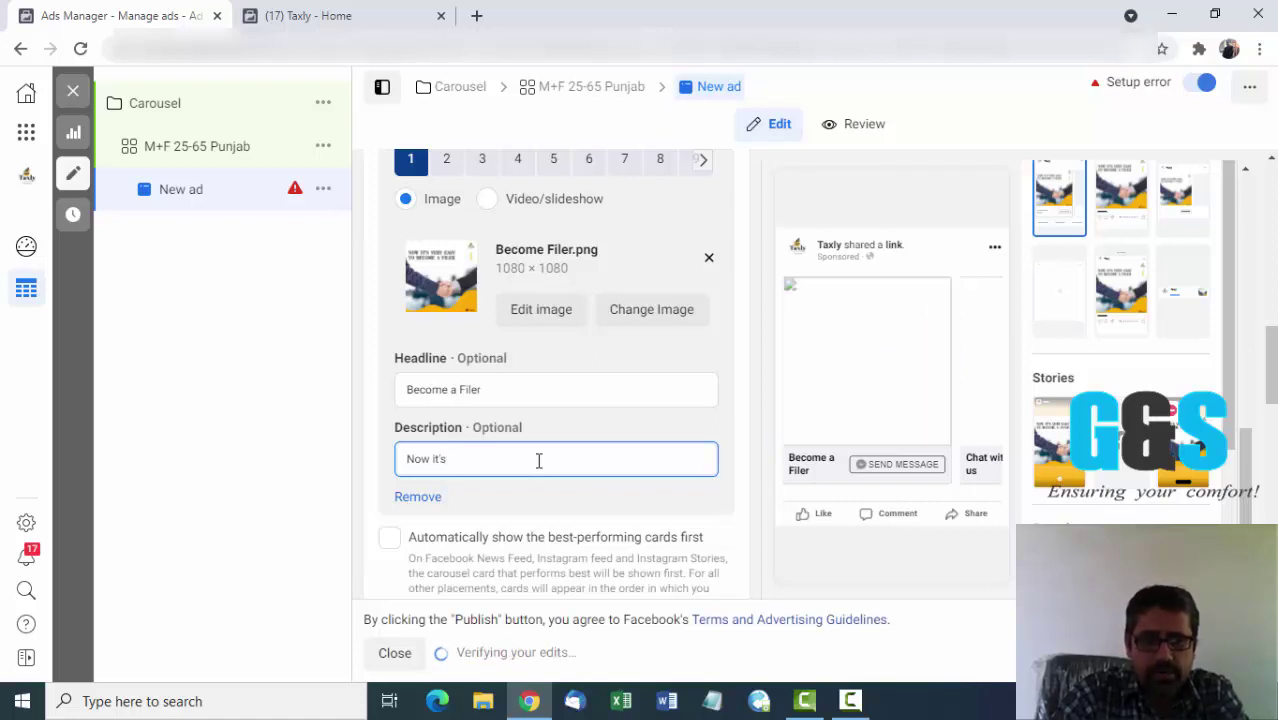
type("easy ")
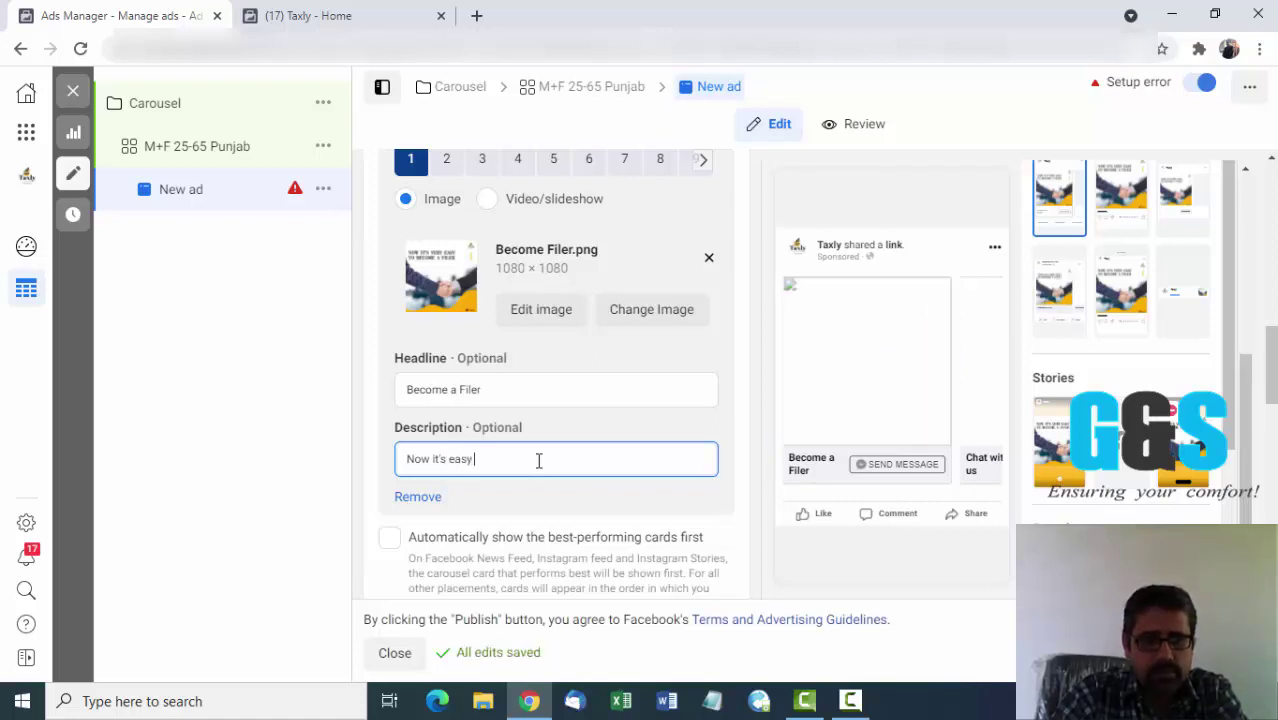
type("to")
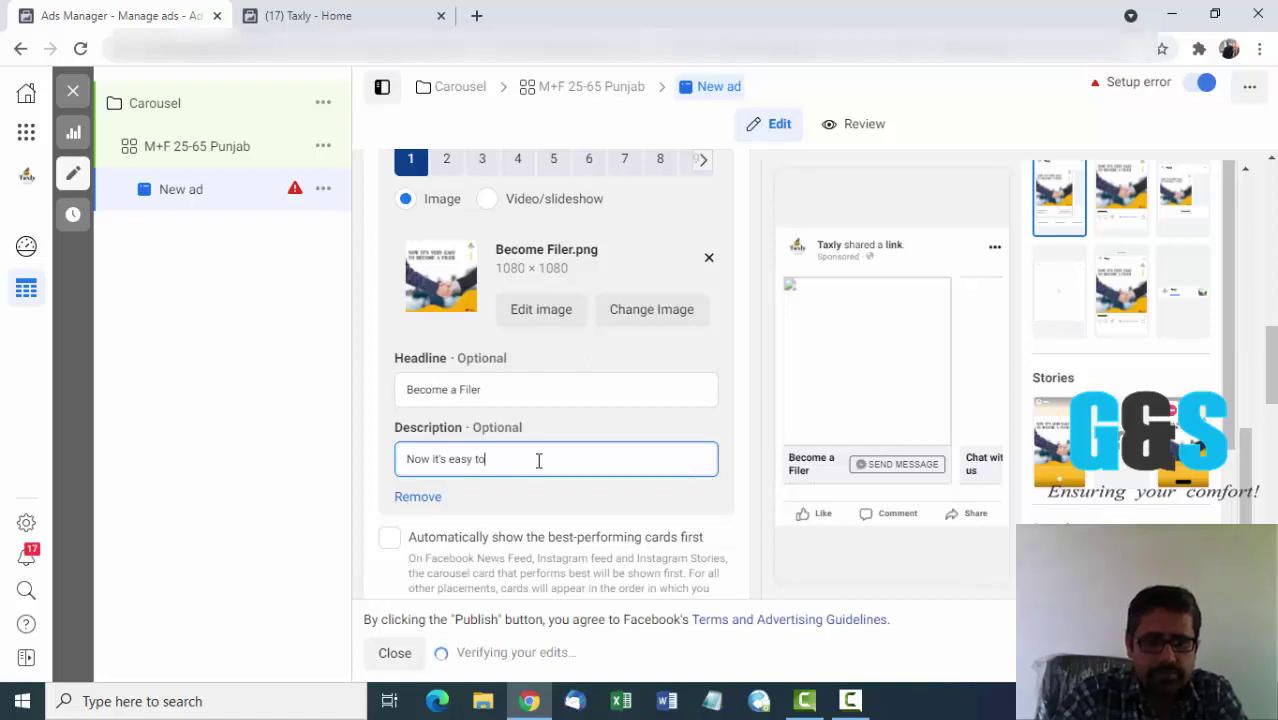
type(" bec")
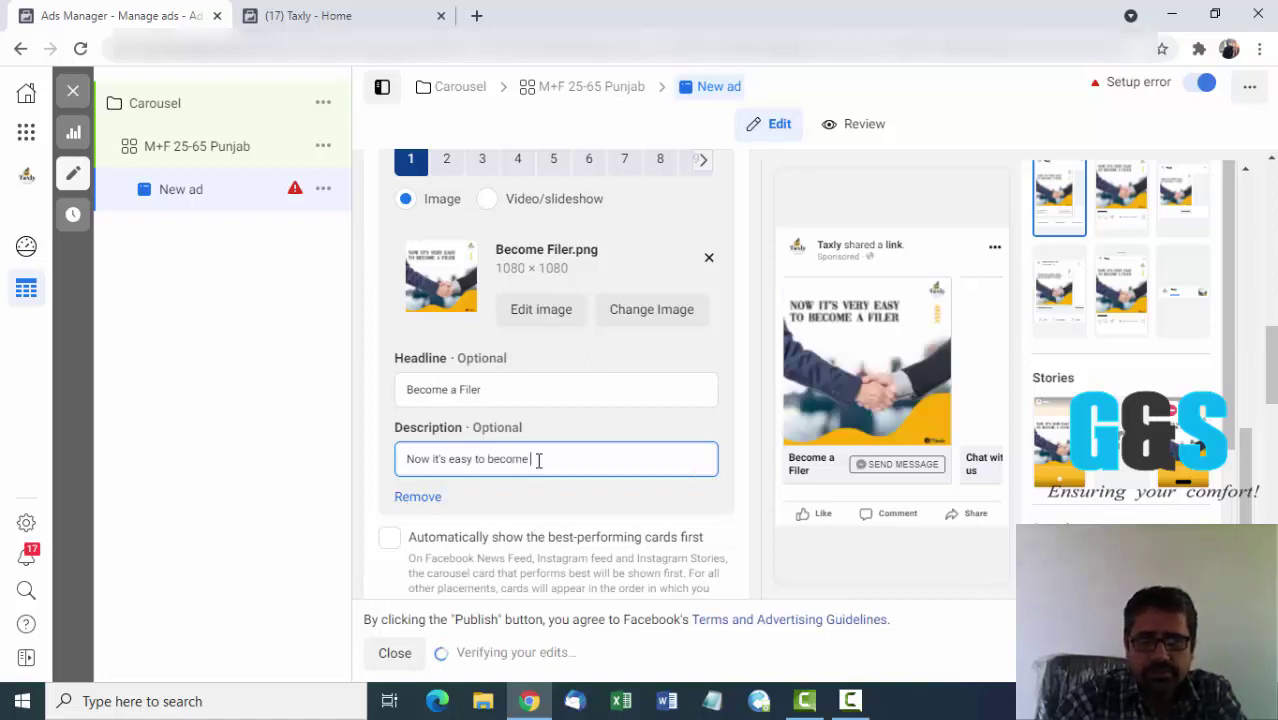
type("ome a")
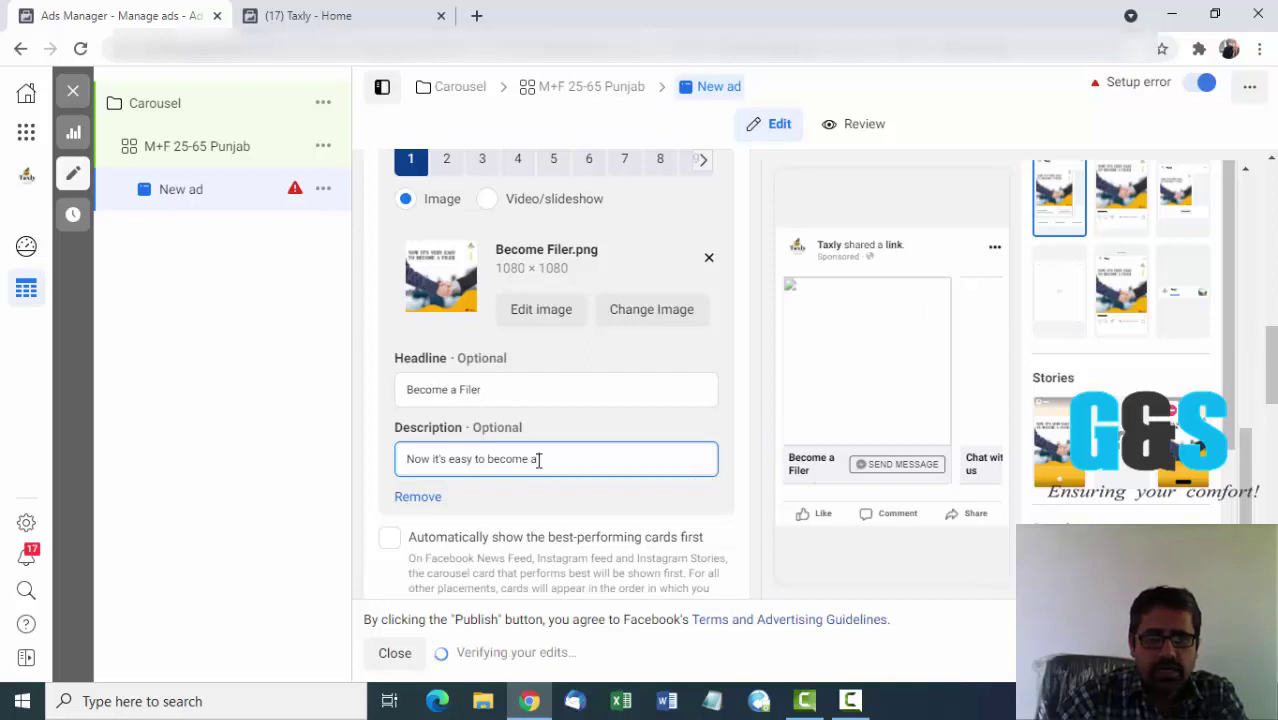
type(" Filer")
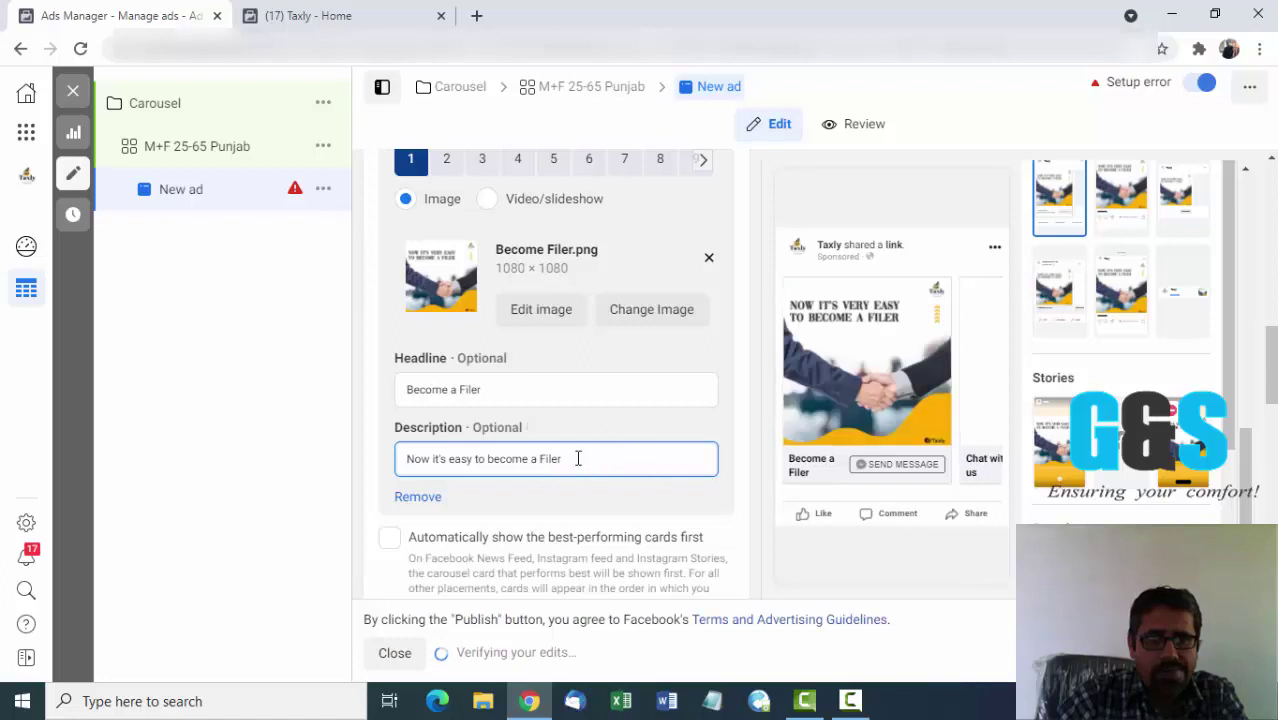
mouse_move(534, 432)
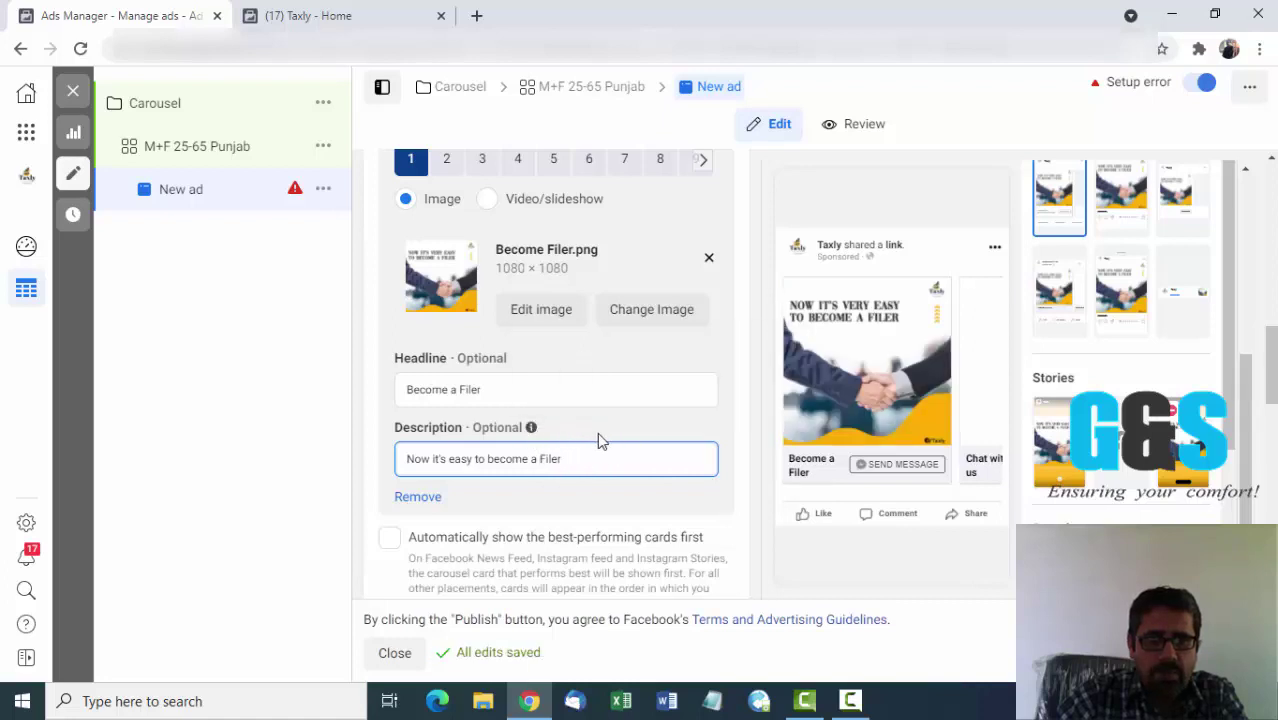
Enter "Taxly will be you Legal partner." as the primary text of the carousel ad.
scroll(599, 437, "up", 1)
scroll(597, 441, "up", 5)
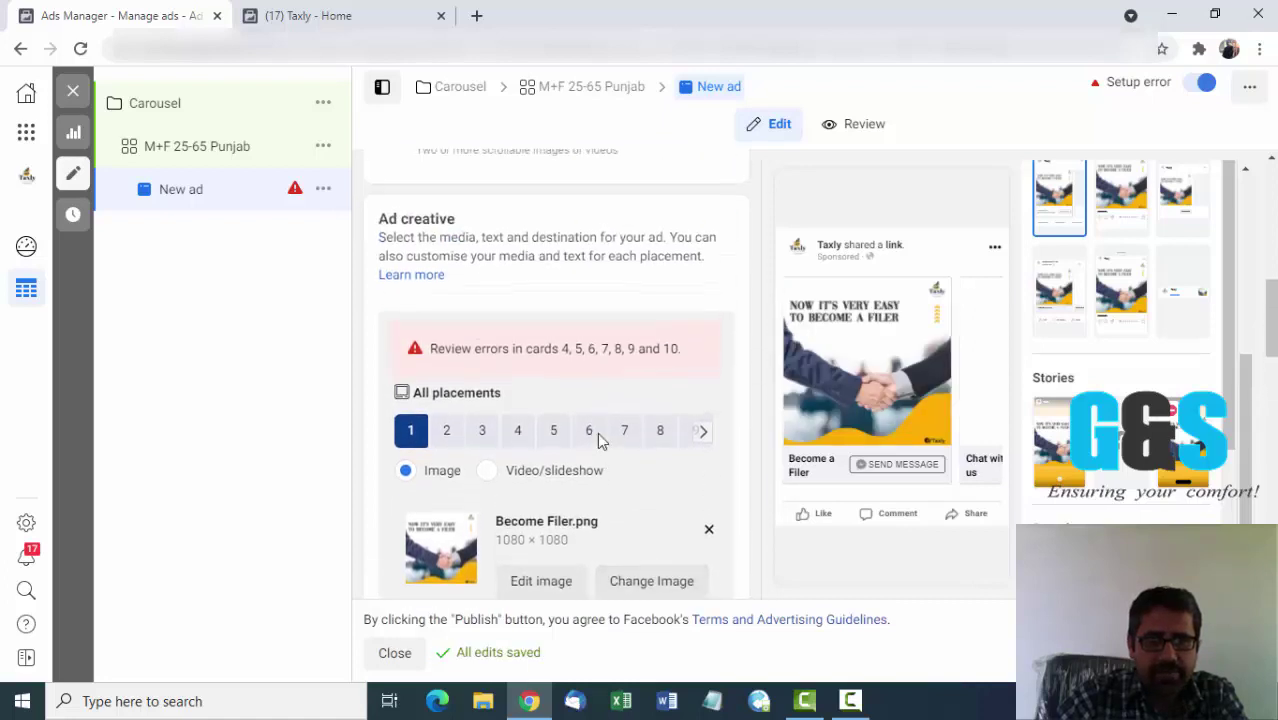
scroll(598, 441, "down", 7)
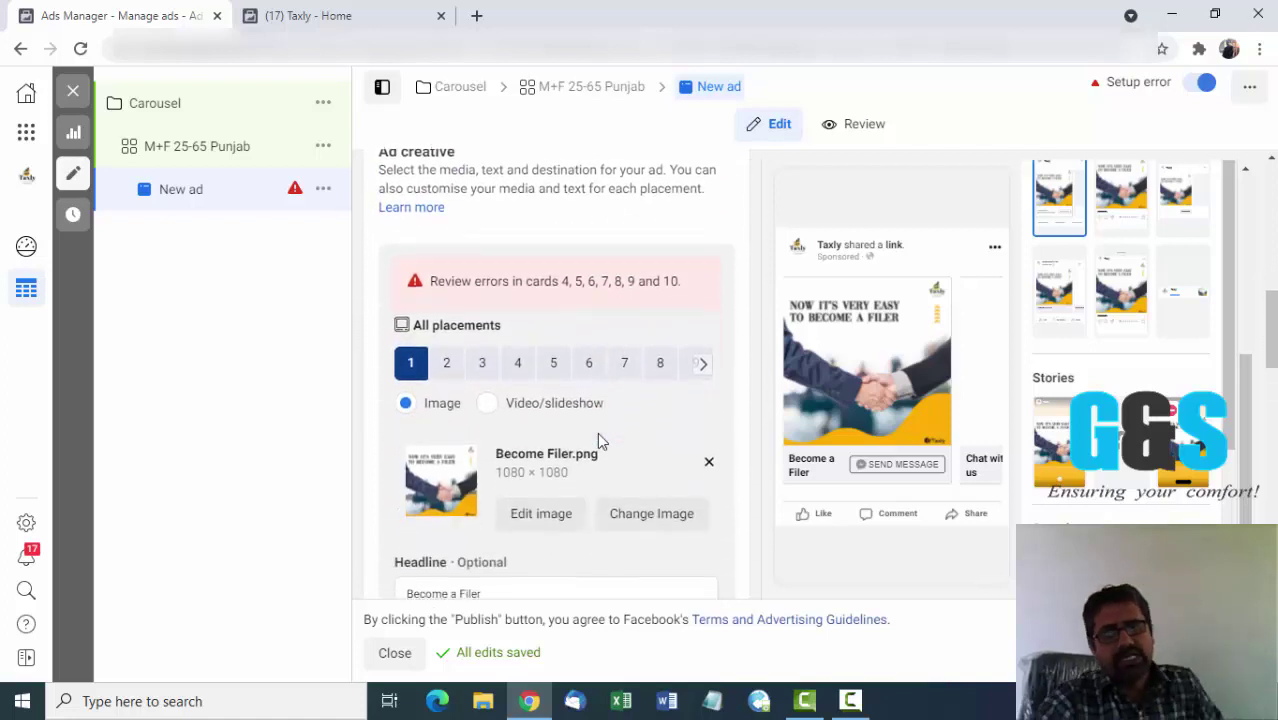
scroll(599, 441, "down", 4)
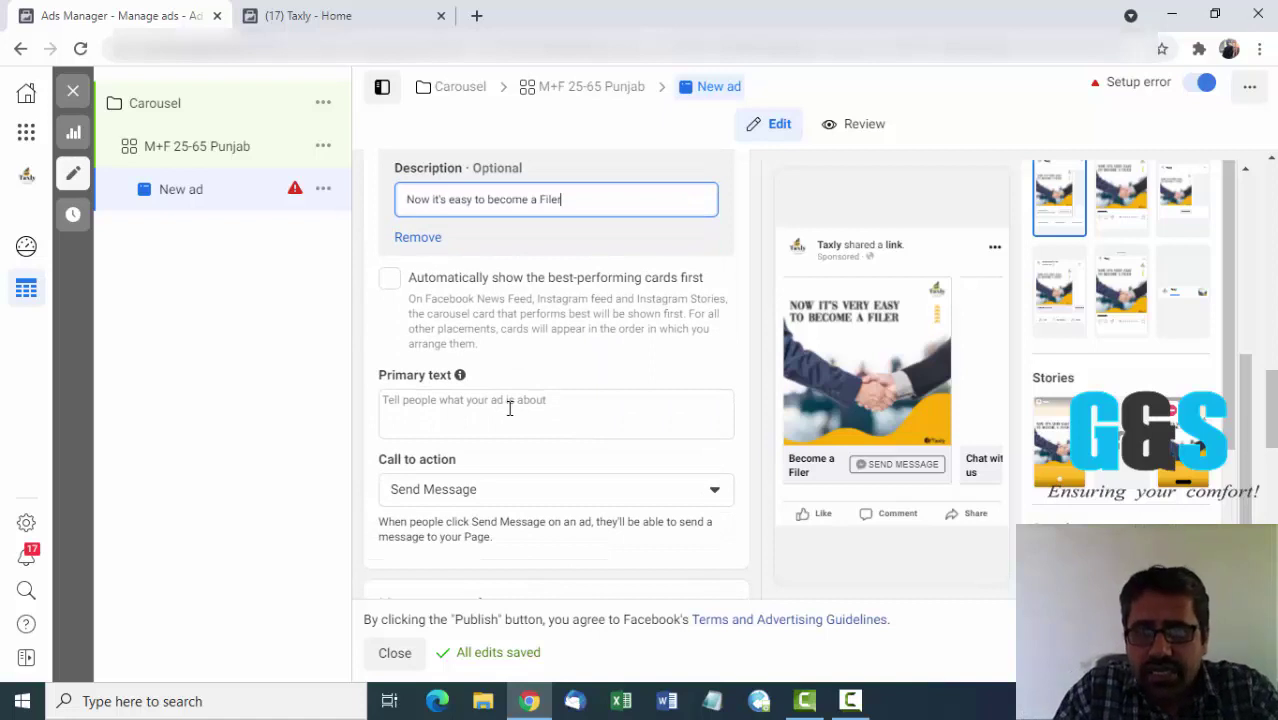
left_click(509, 408)
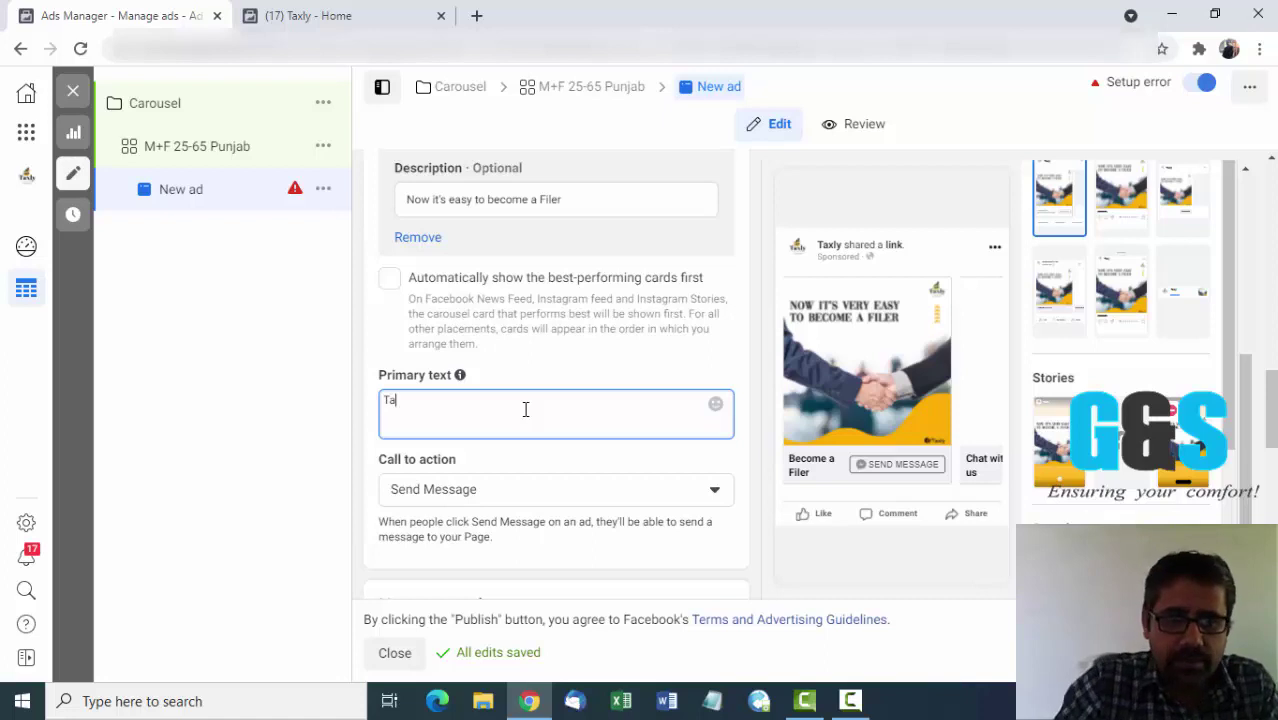
type("xly wil")
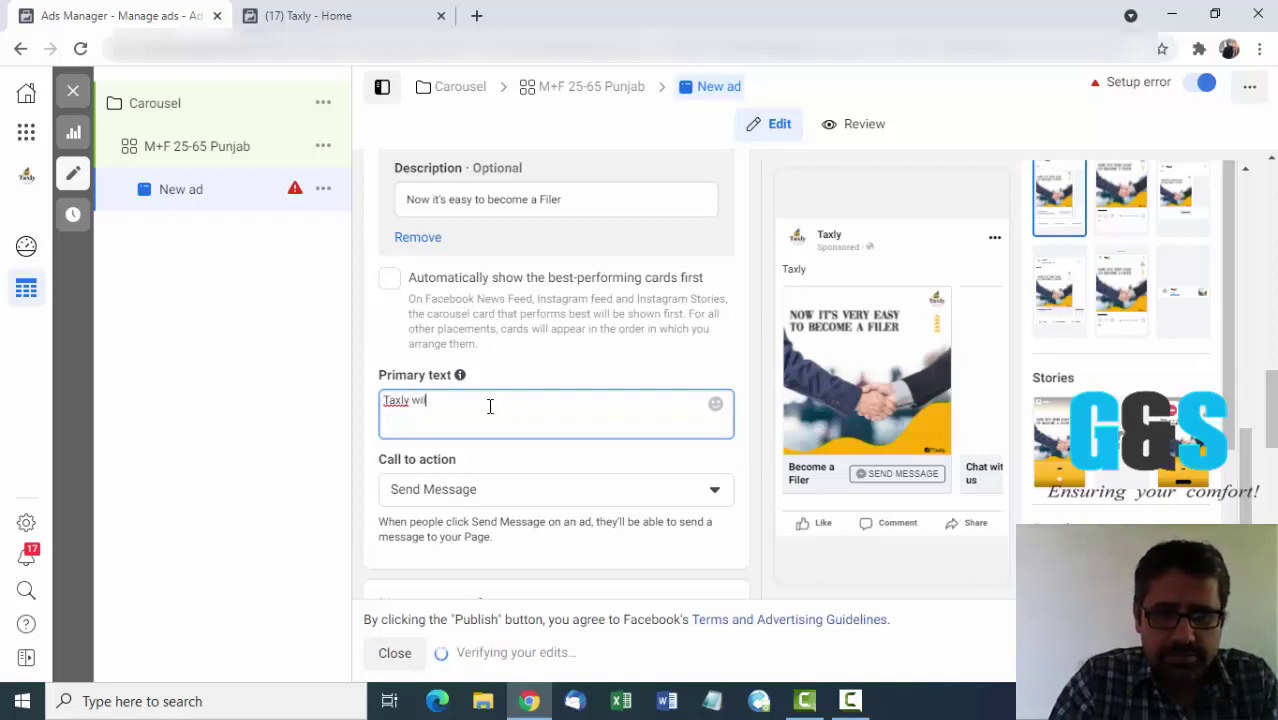
type("be you")
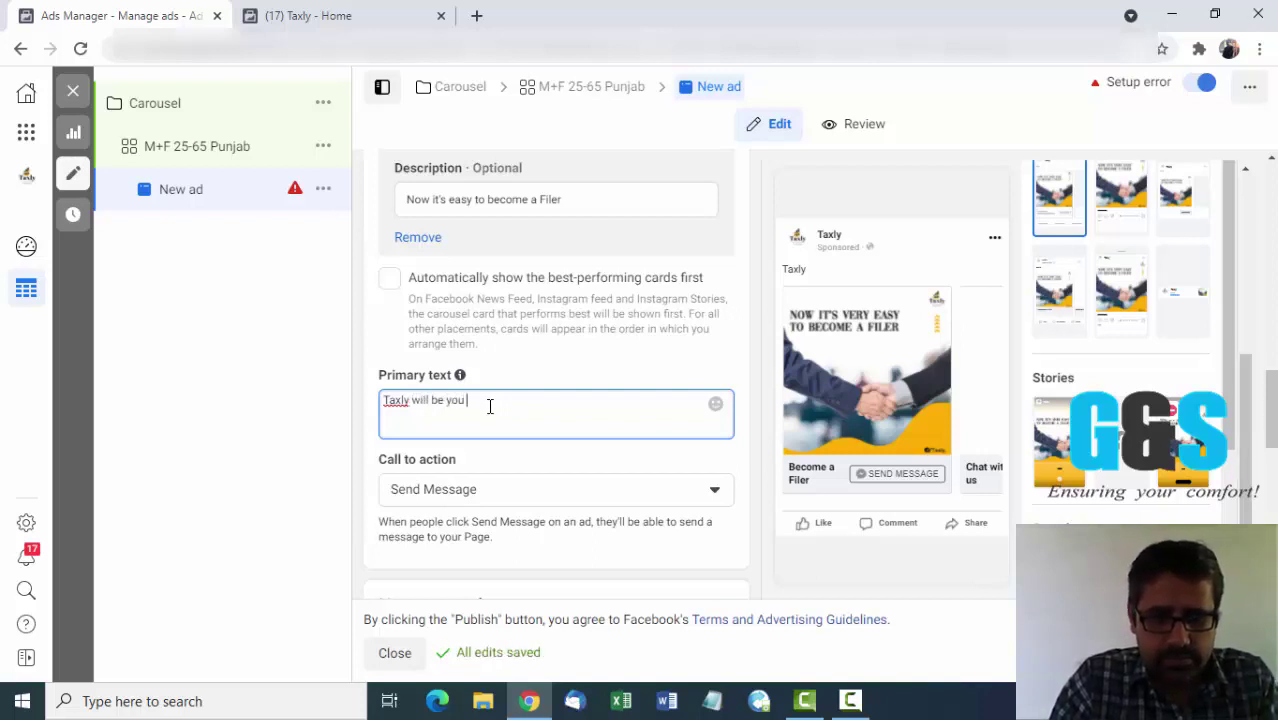
type(" Le")
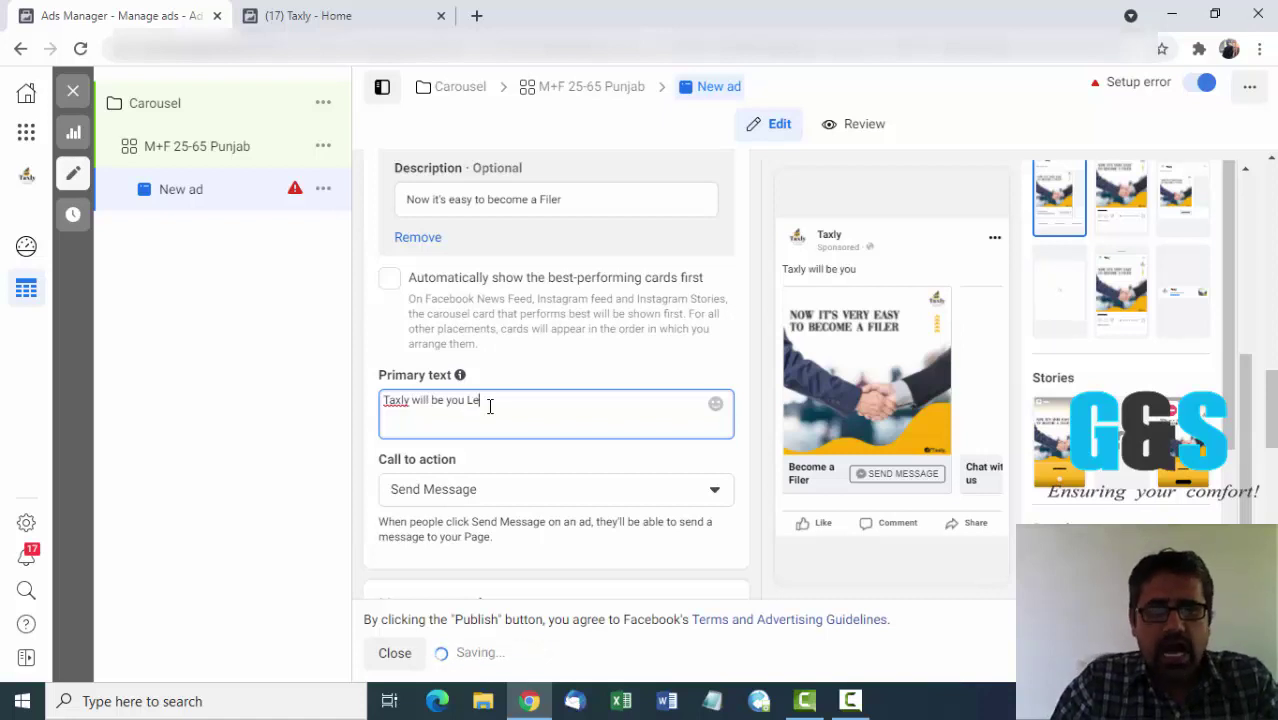
type("gal")
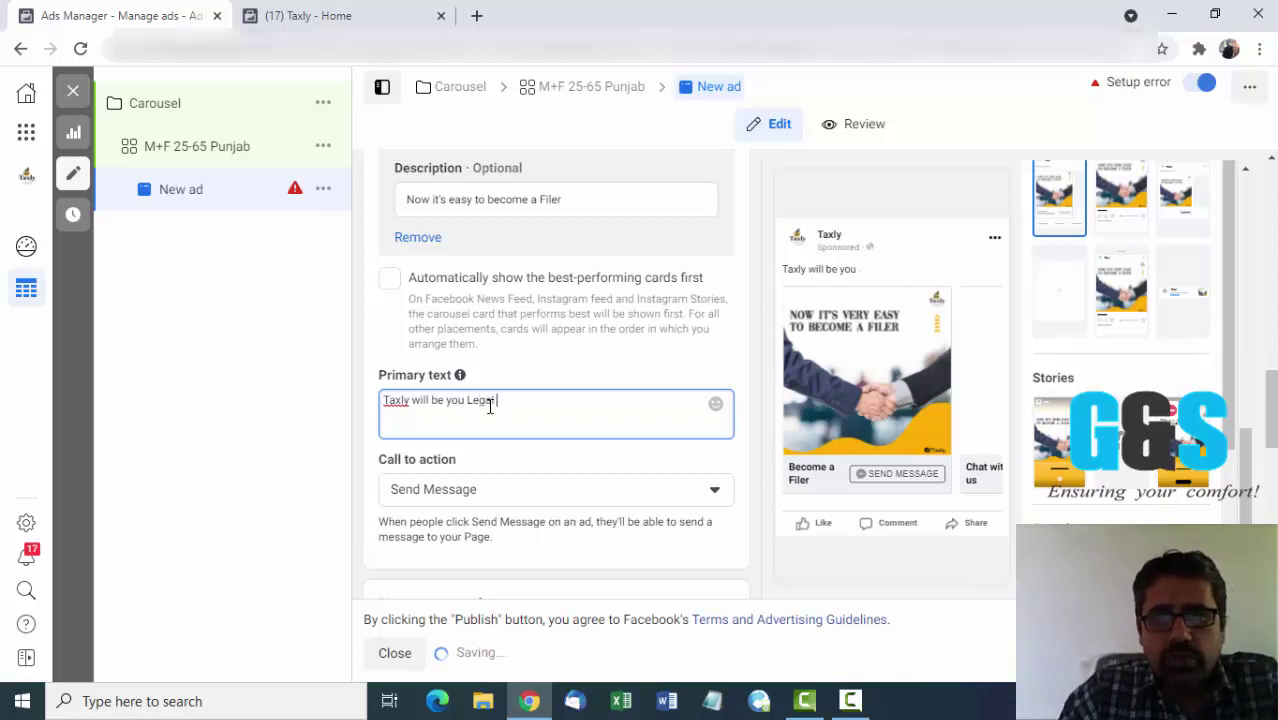
type(" partner")
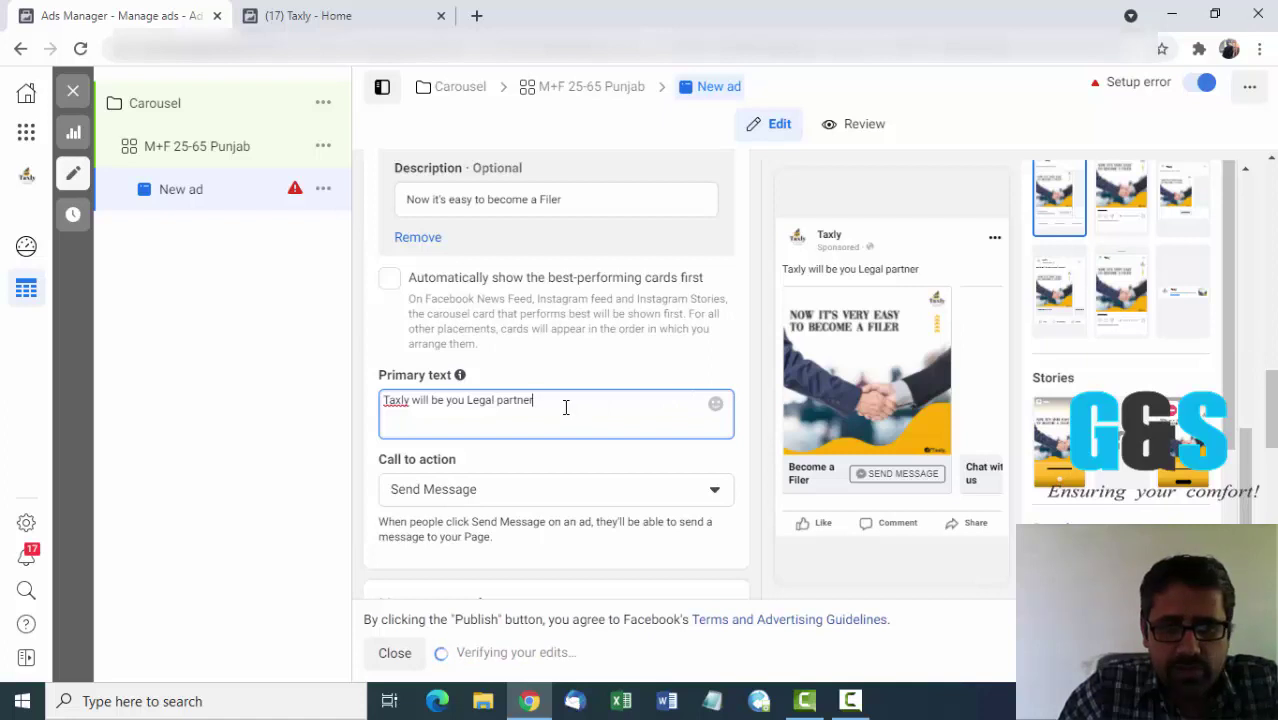
type(".")
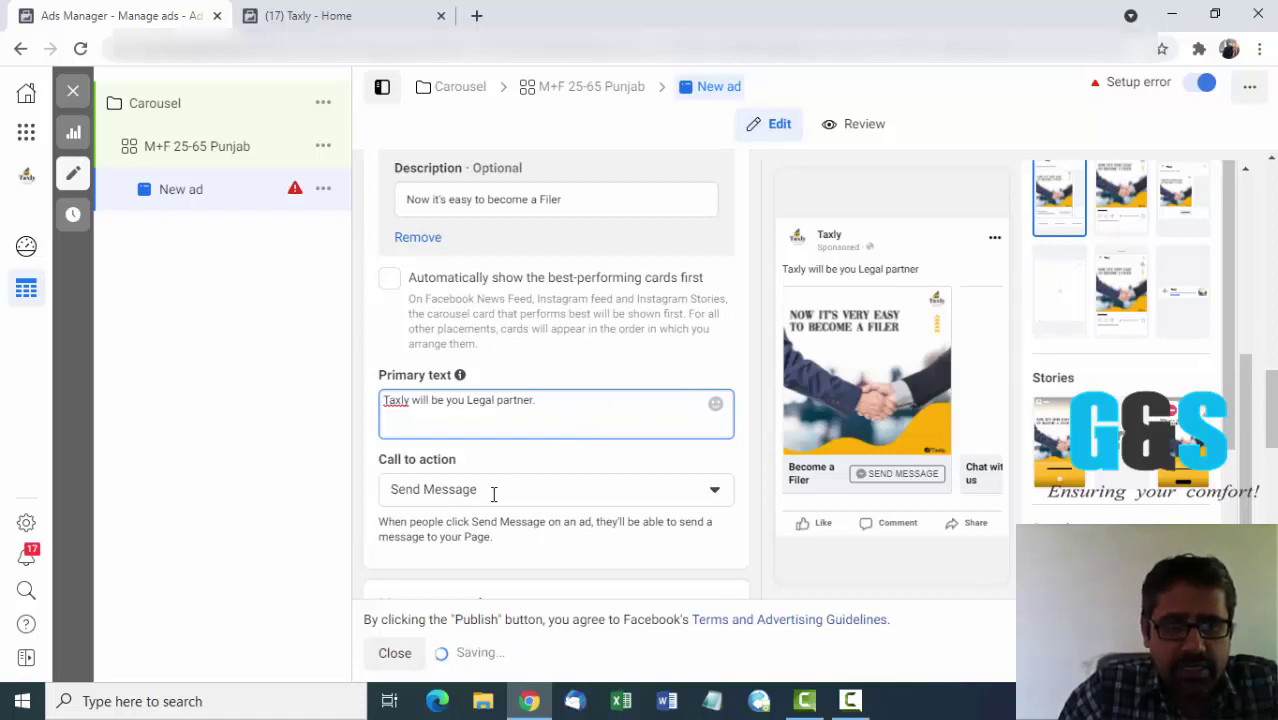
Try Book Now as the ad's call to action and set it back to Send Message.
left_click(714, 495)
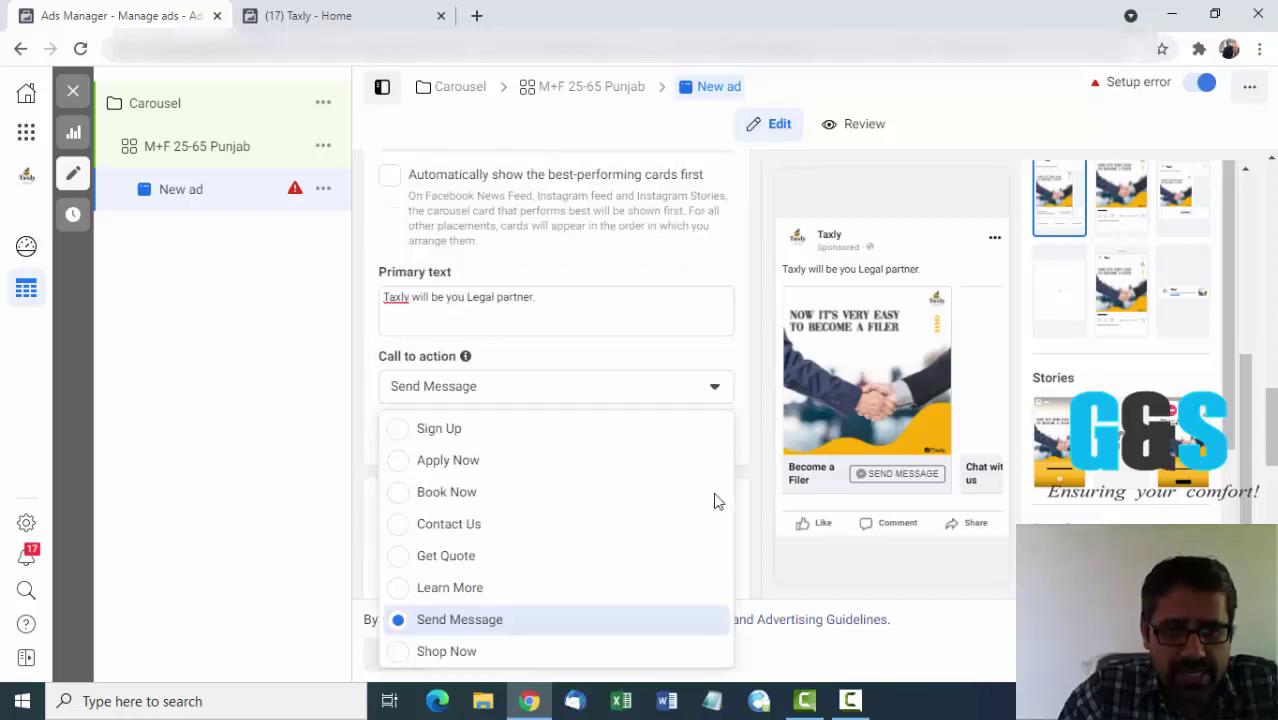
left_click(715, 500)
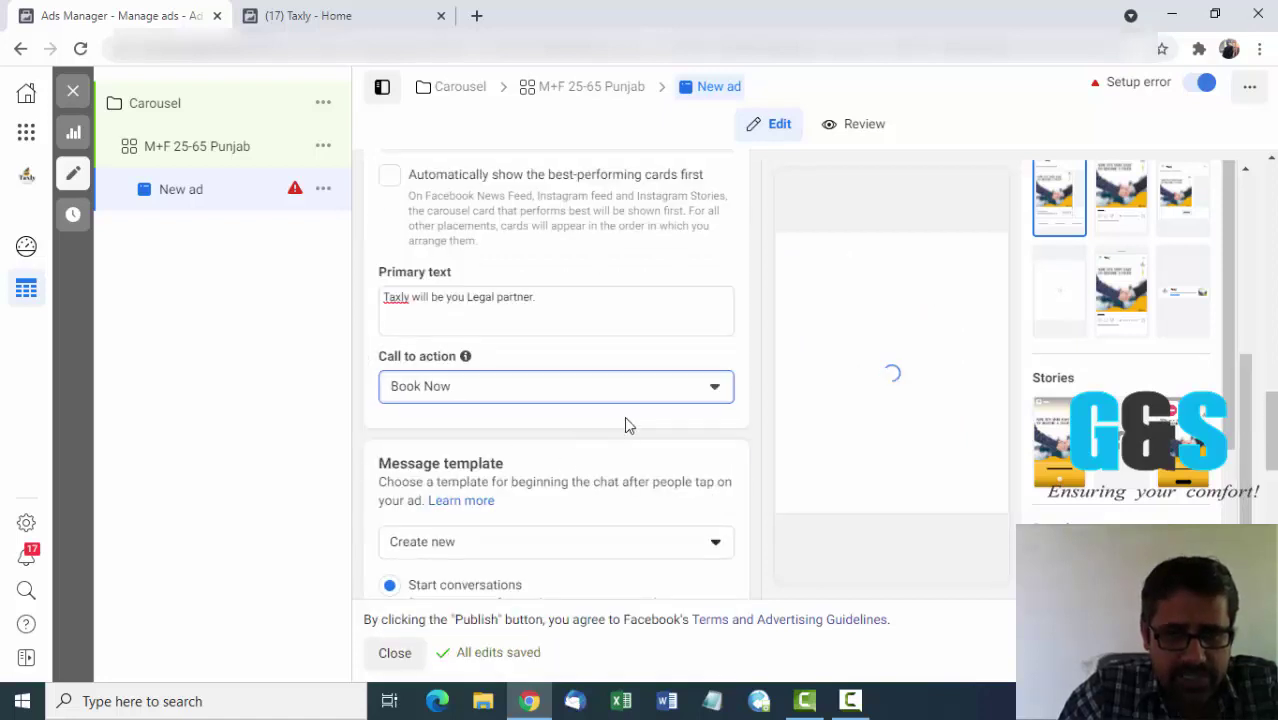
left_click(716, 391)
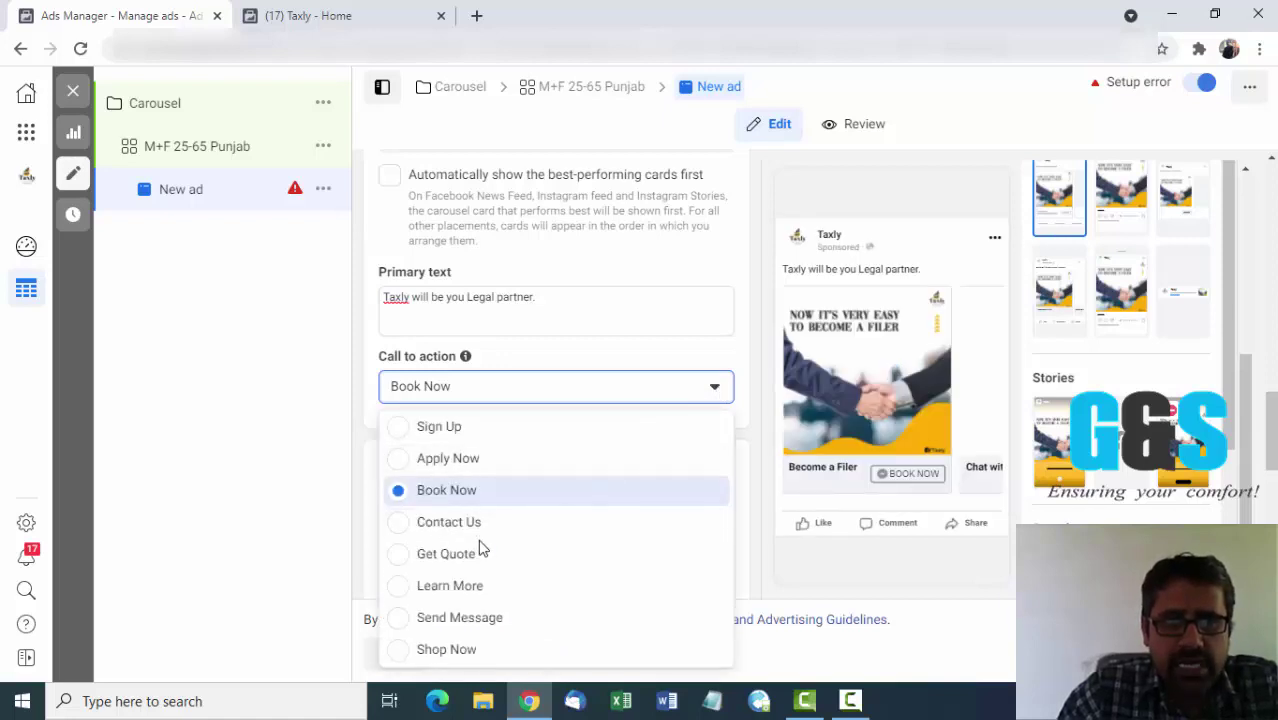
scroll(479, 530, "down", 1)
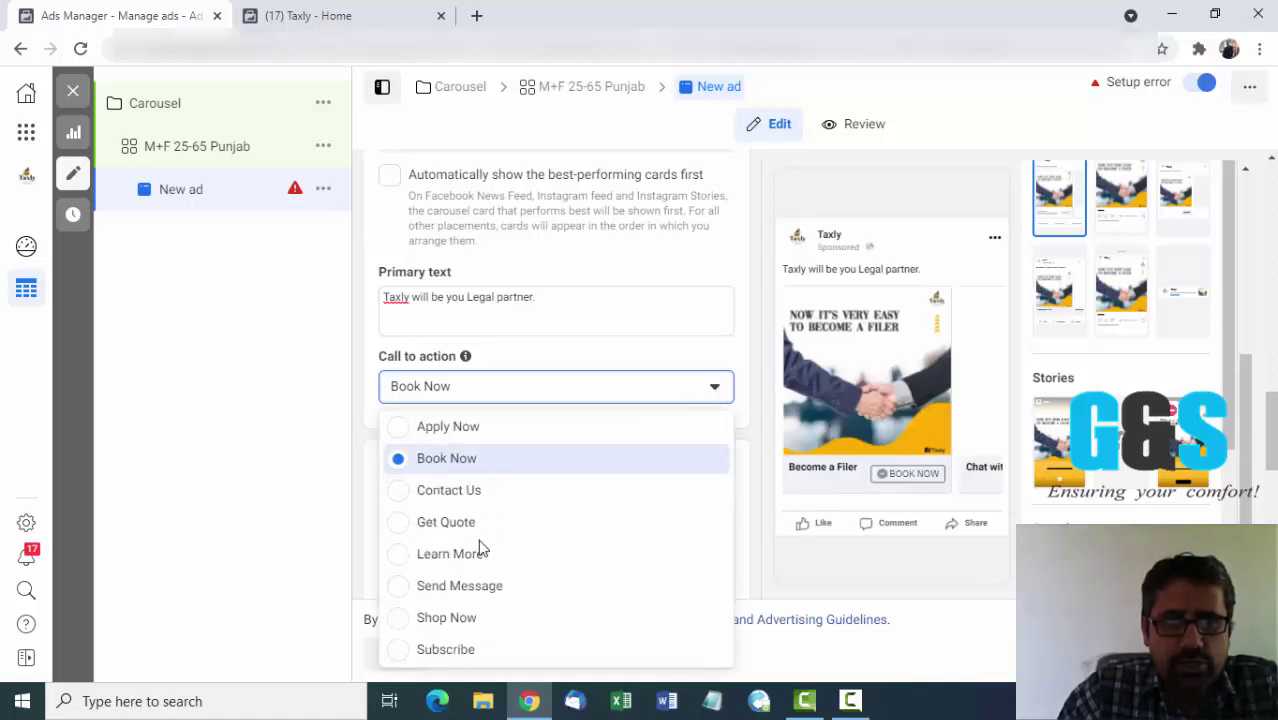
left_click(399, 591)
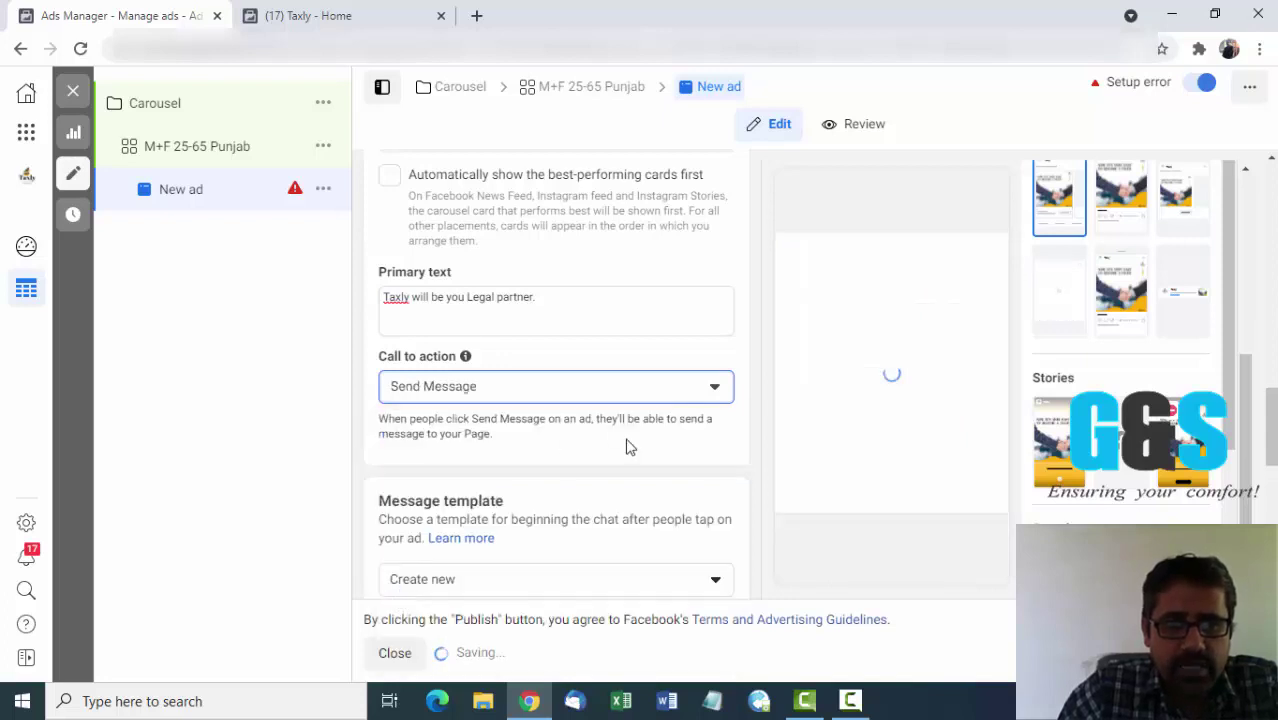
Upload the image Company and Firm Reg for carousel card 2 and check that card in the ad preview.
scroll(628, 443, "up", 3)
scroll(628, 443, "up", 3)
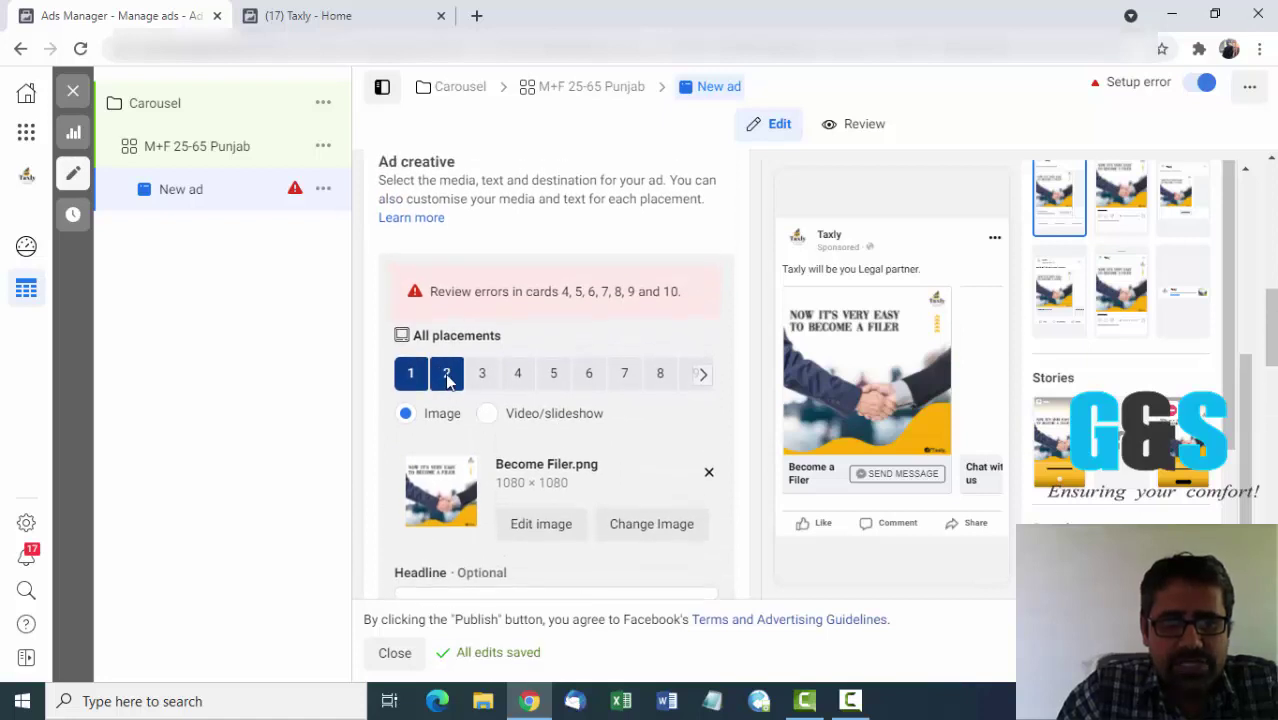
left_click(447, 377)
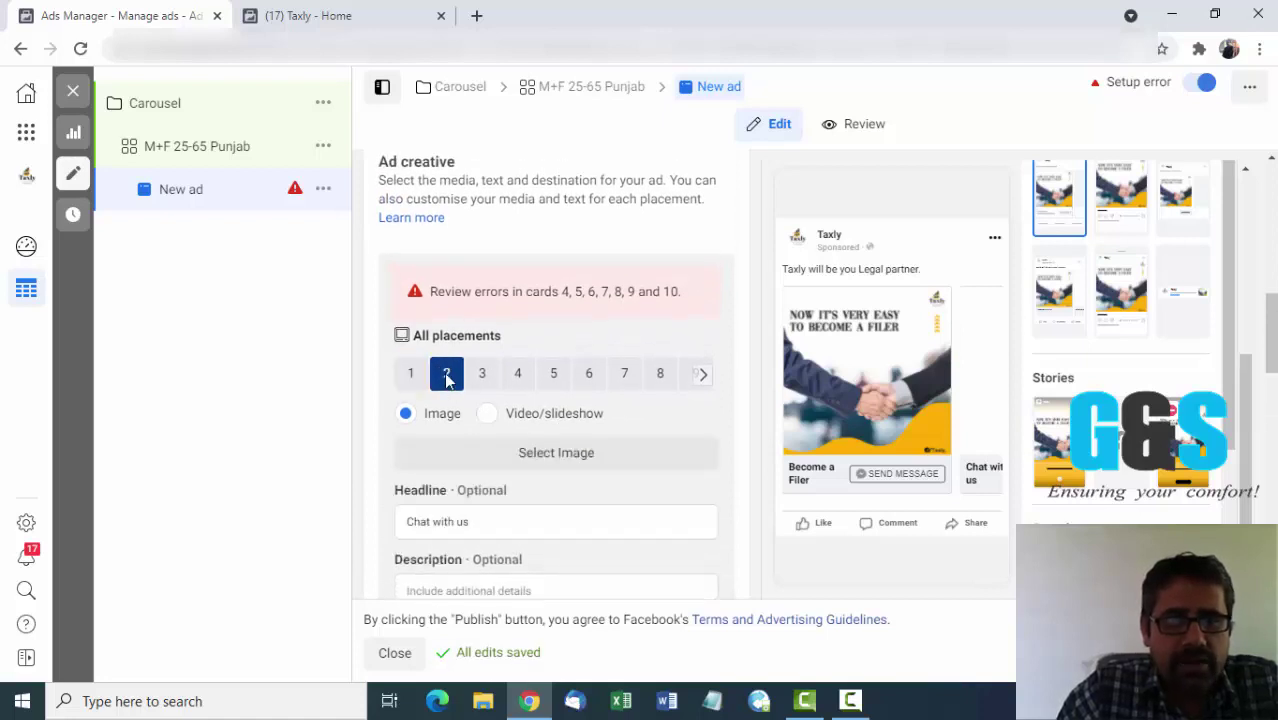
left_click(584, 466)
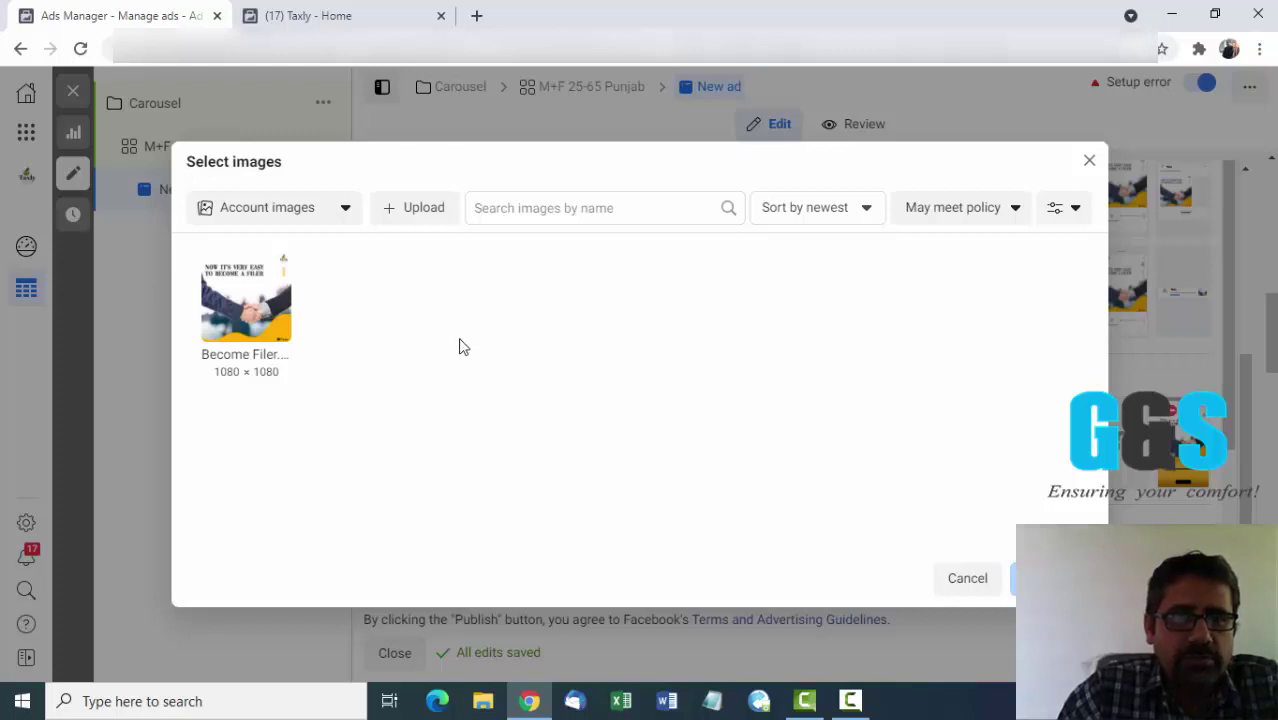
left_click(420, 212)
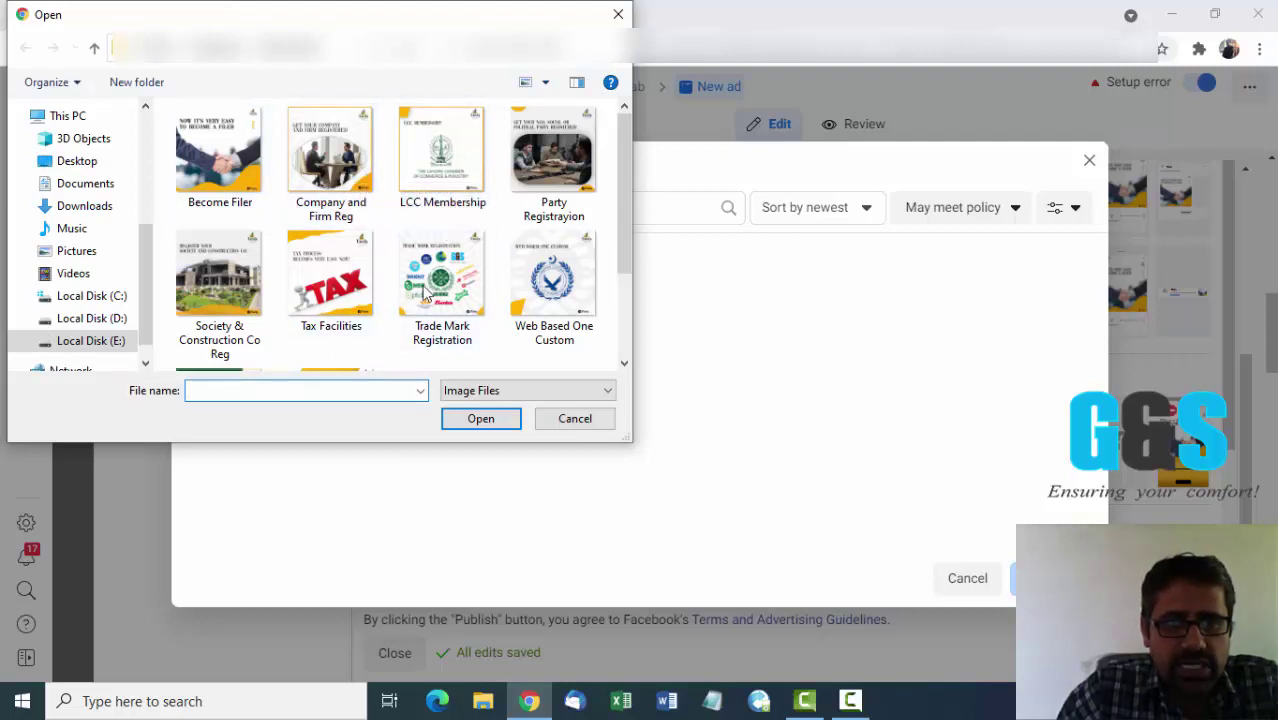
left_click(328, 181)
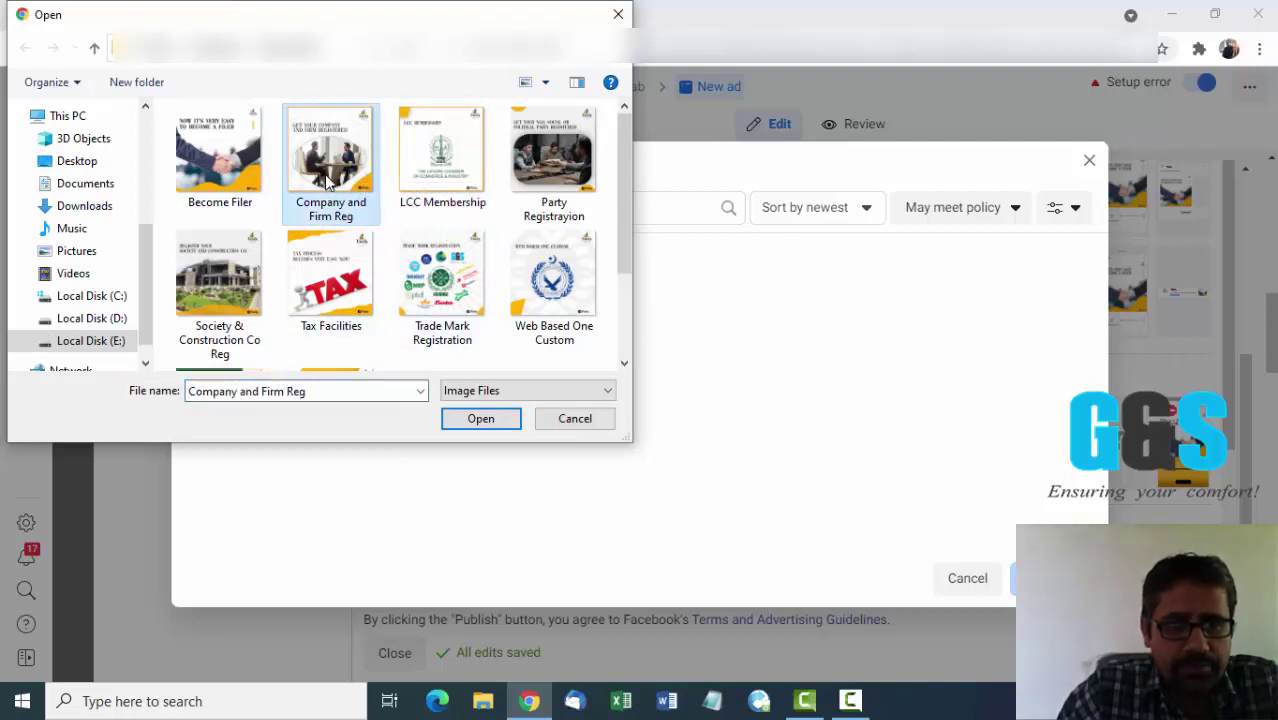
left_click(482, 419)
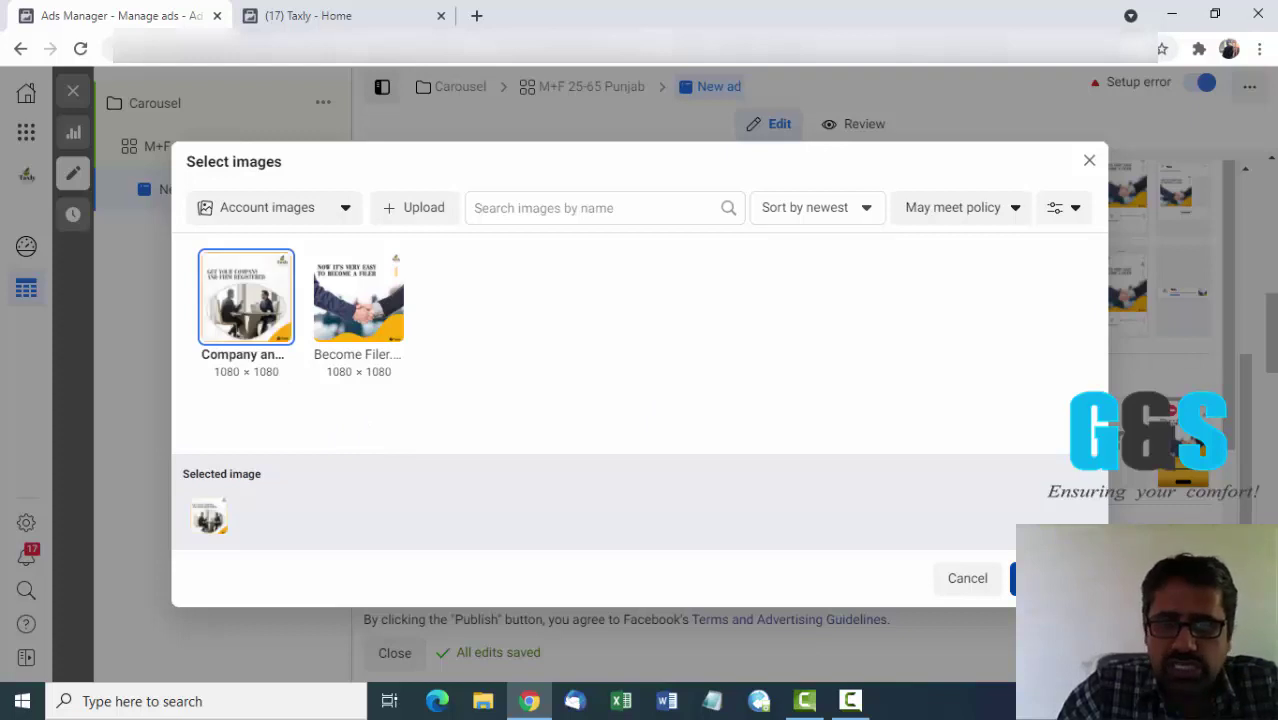
key("Return")
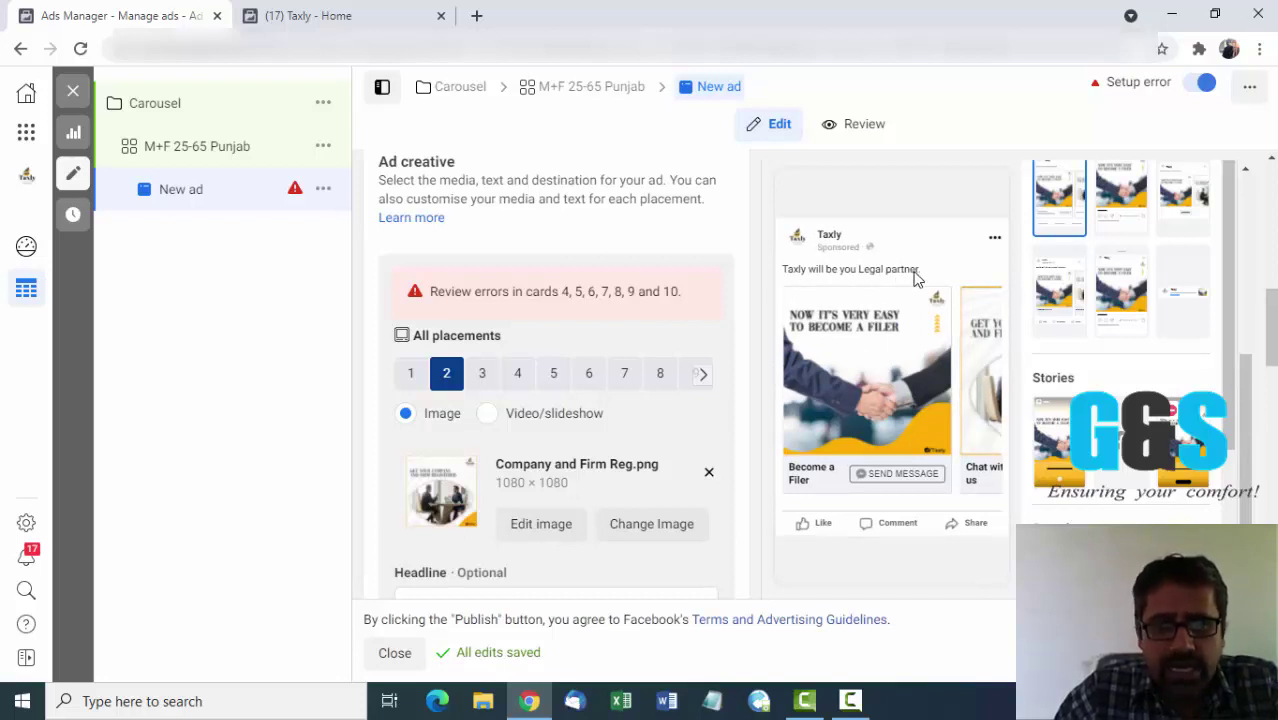
left_click(980, 367)
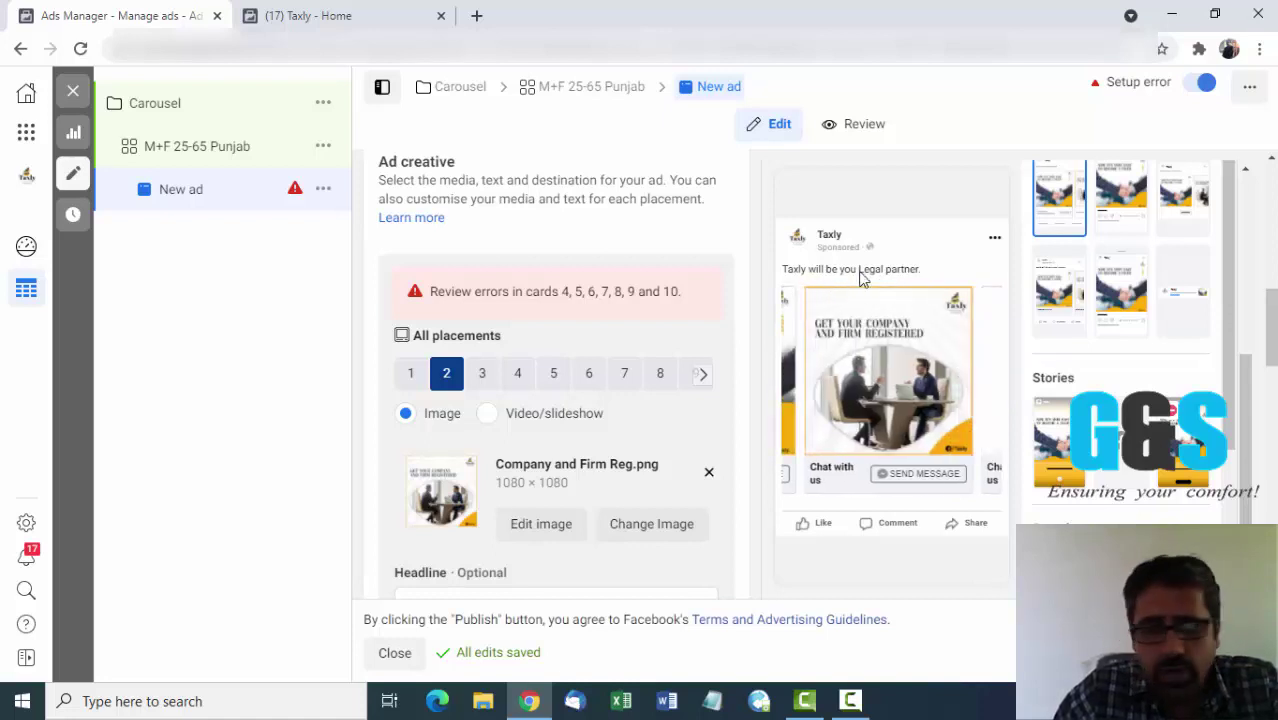
scroll(604, 484, "down", 2)
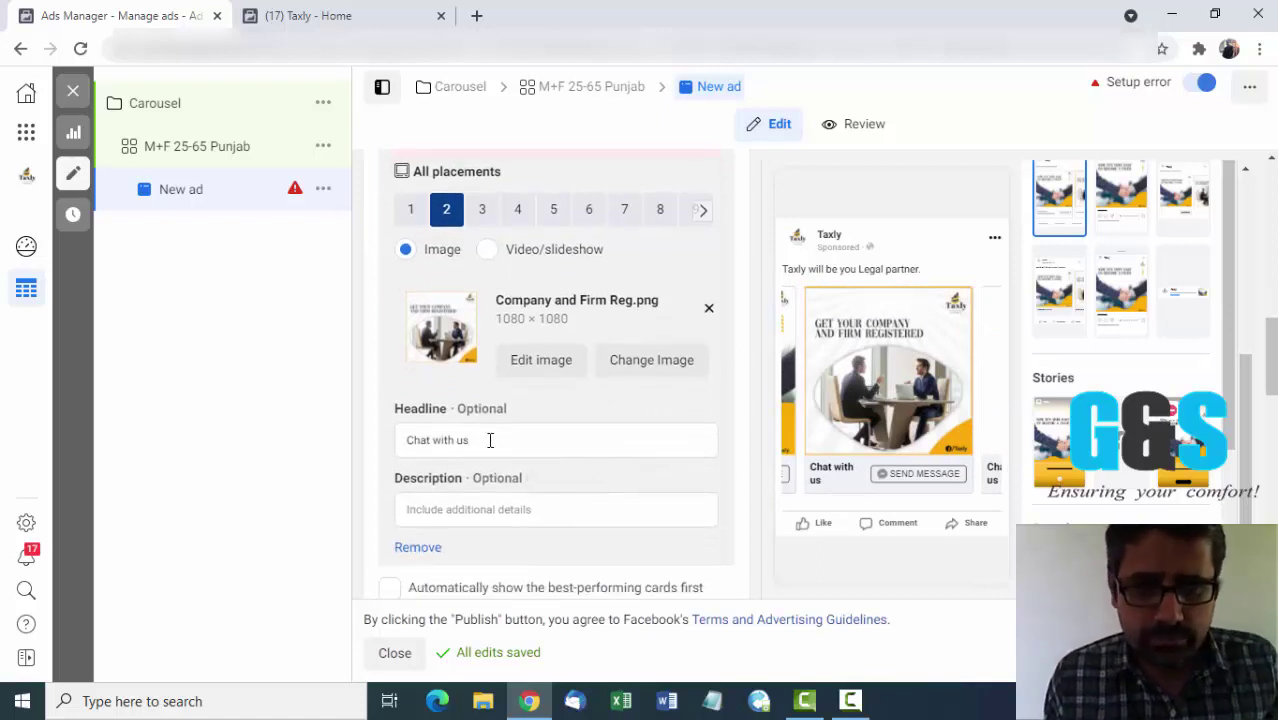
left_click(490, 440)
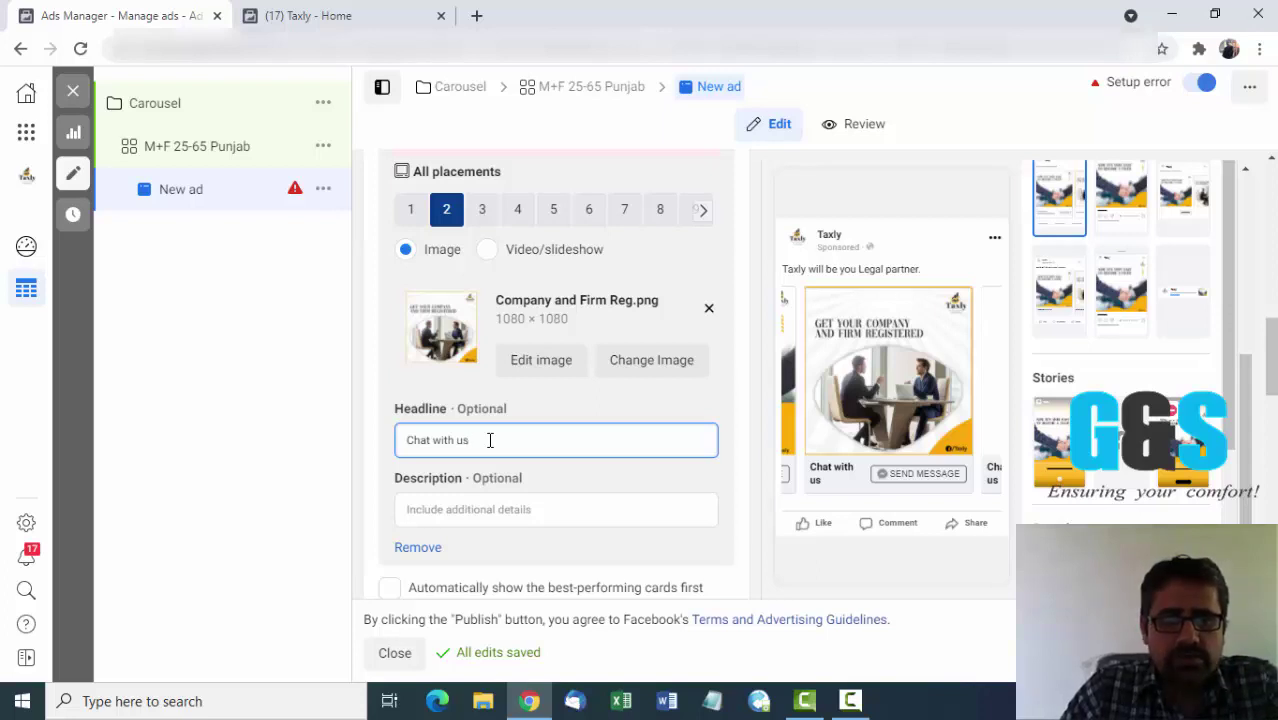
Upload the image LCC Membership for carousel card 3 and check that card in the ad preview.
scroll(490, 445, "up", 2)
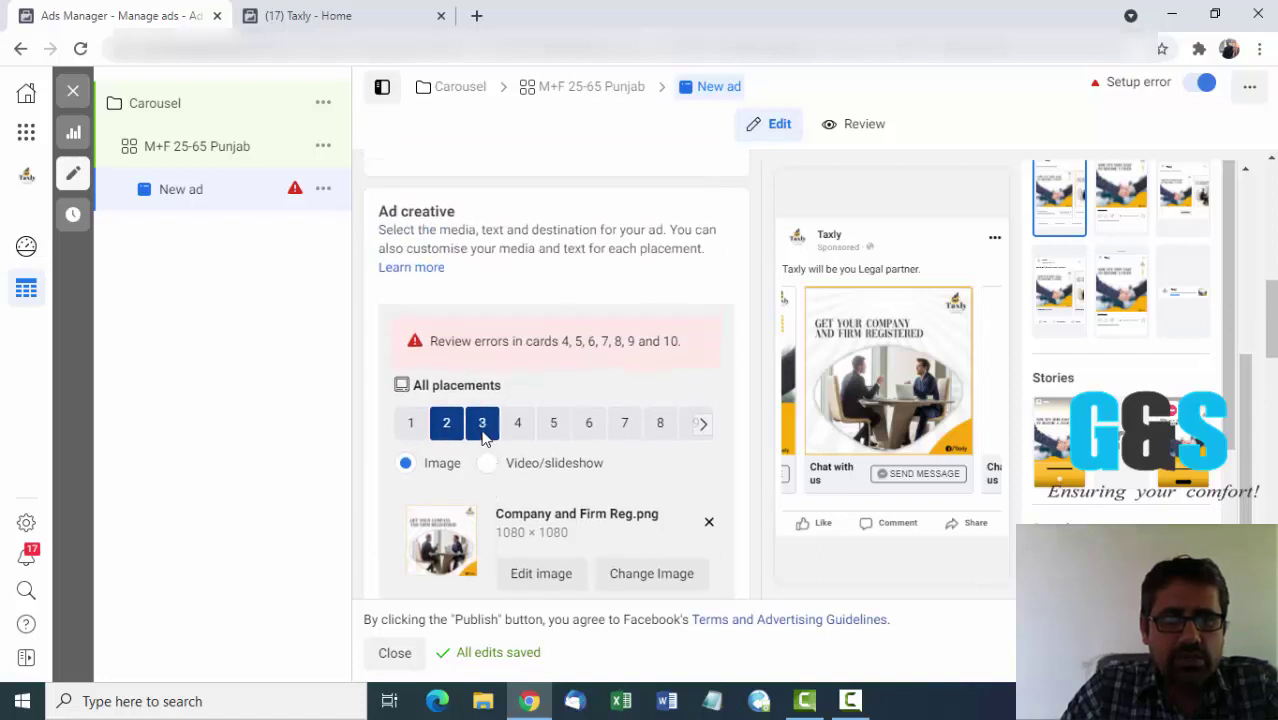
left_click(482, 425)
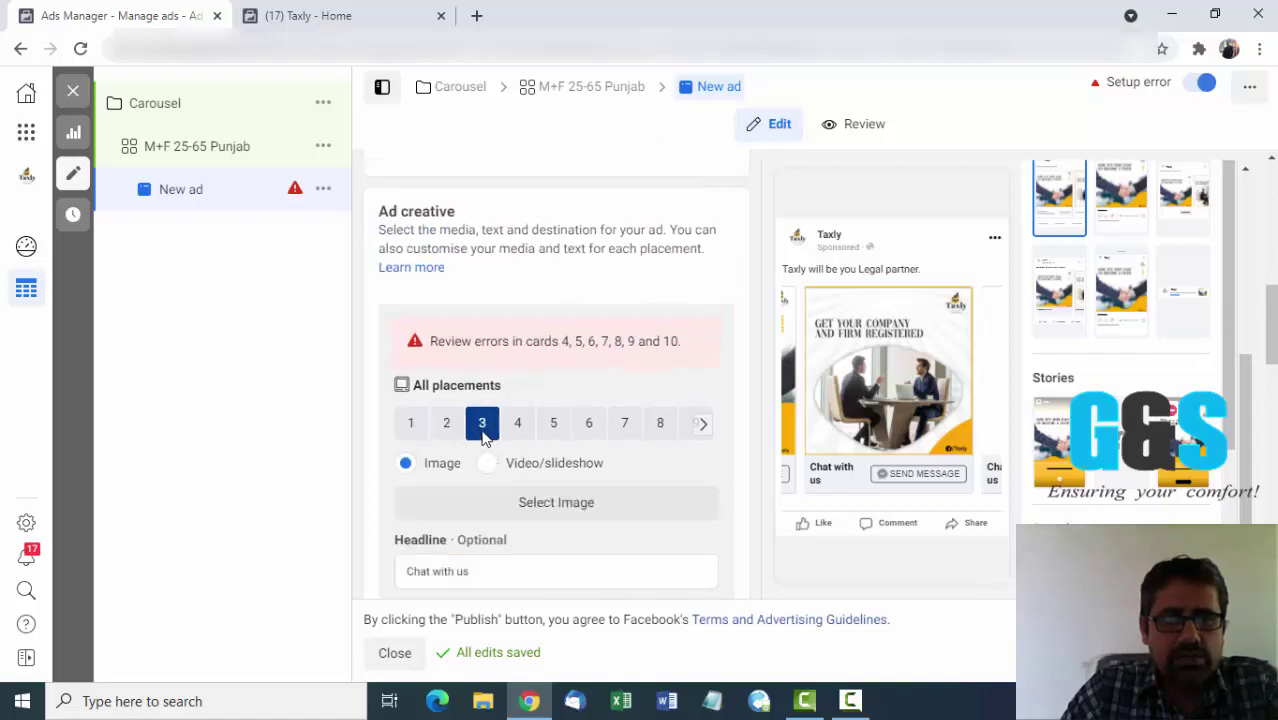
left_click(553, 513)
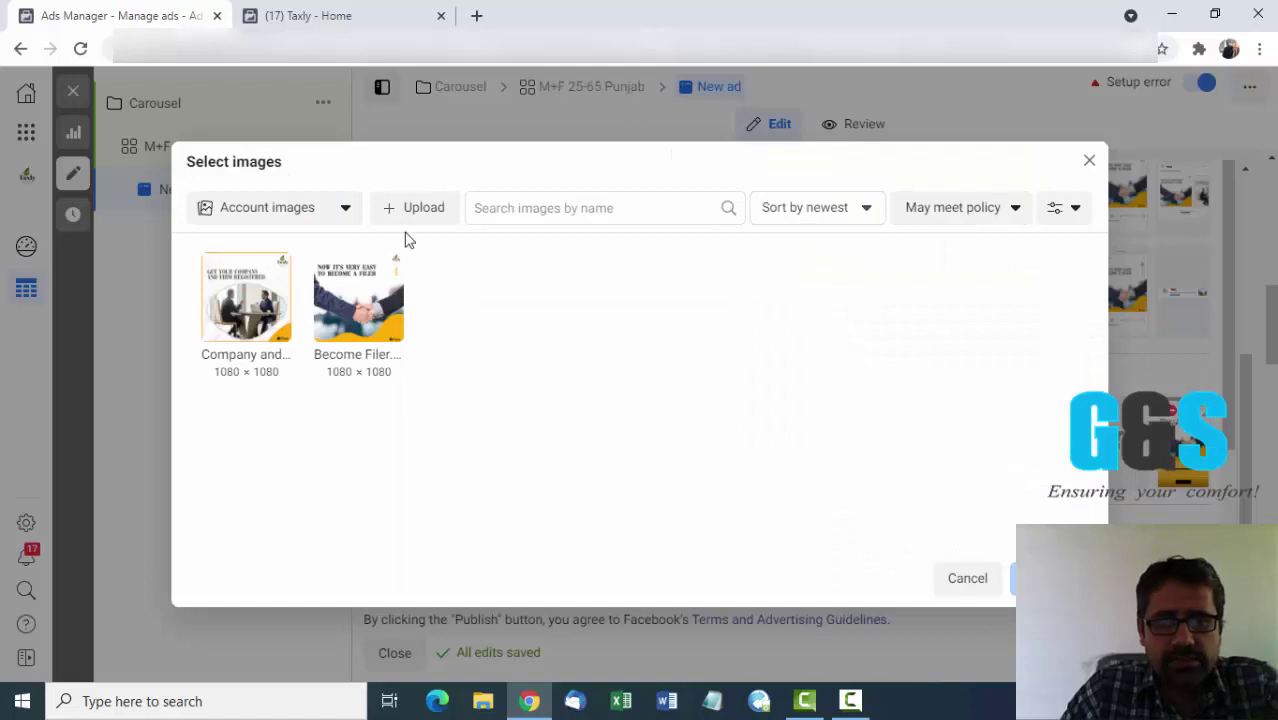
left_click(420, 212)
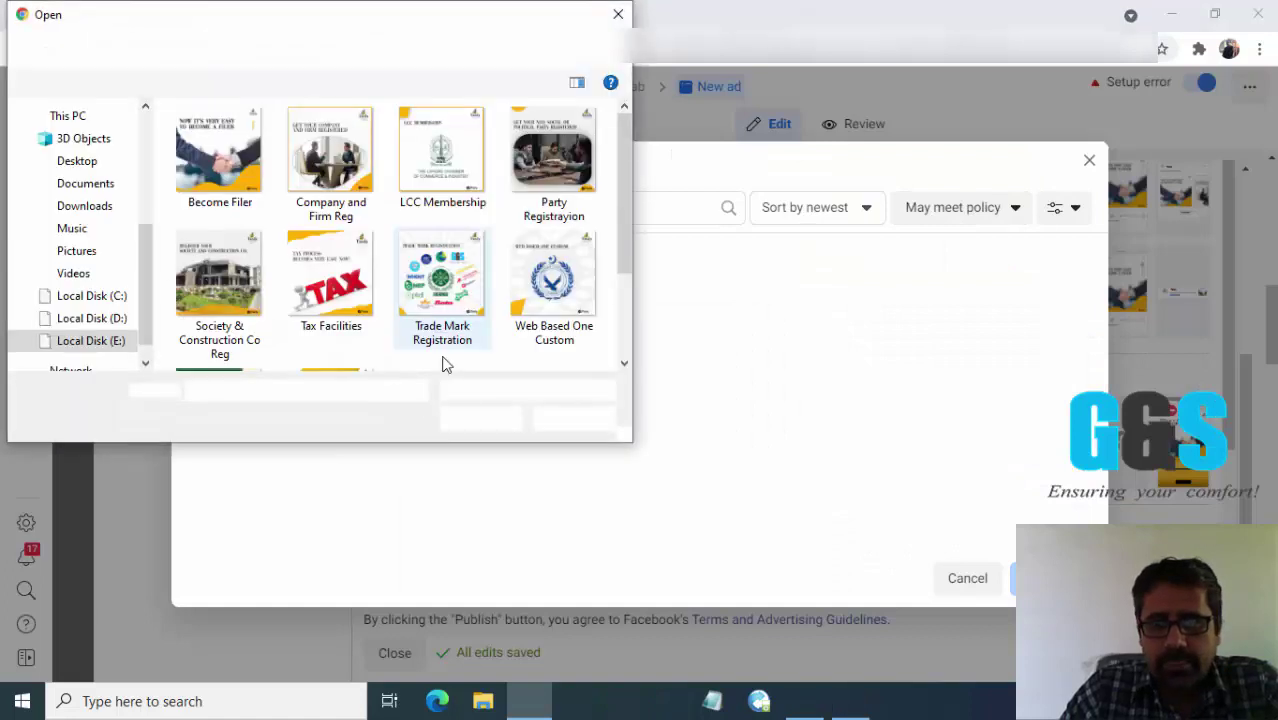
left_click(447, 176)
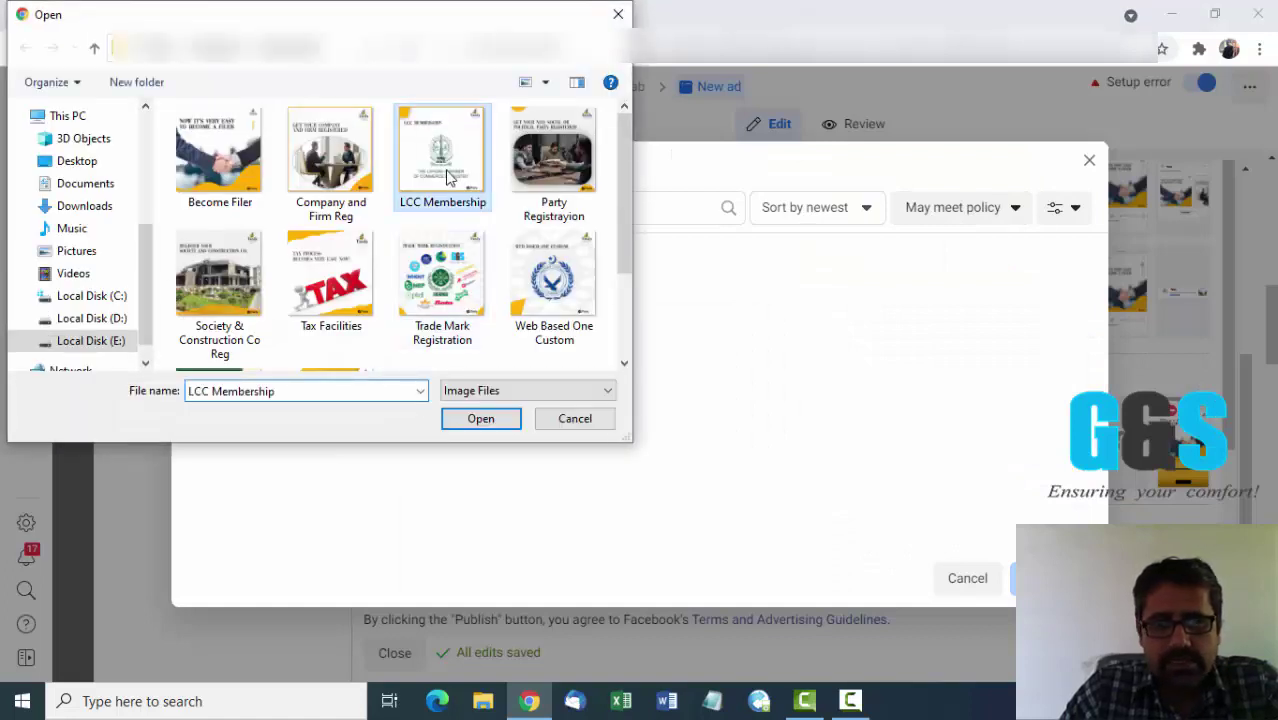
left_click(480, 418)
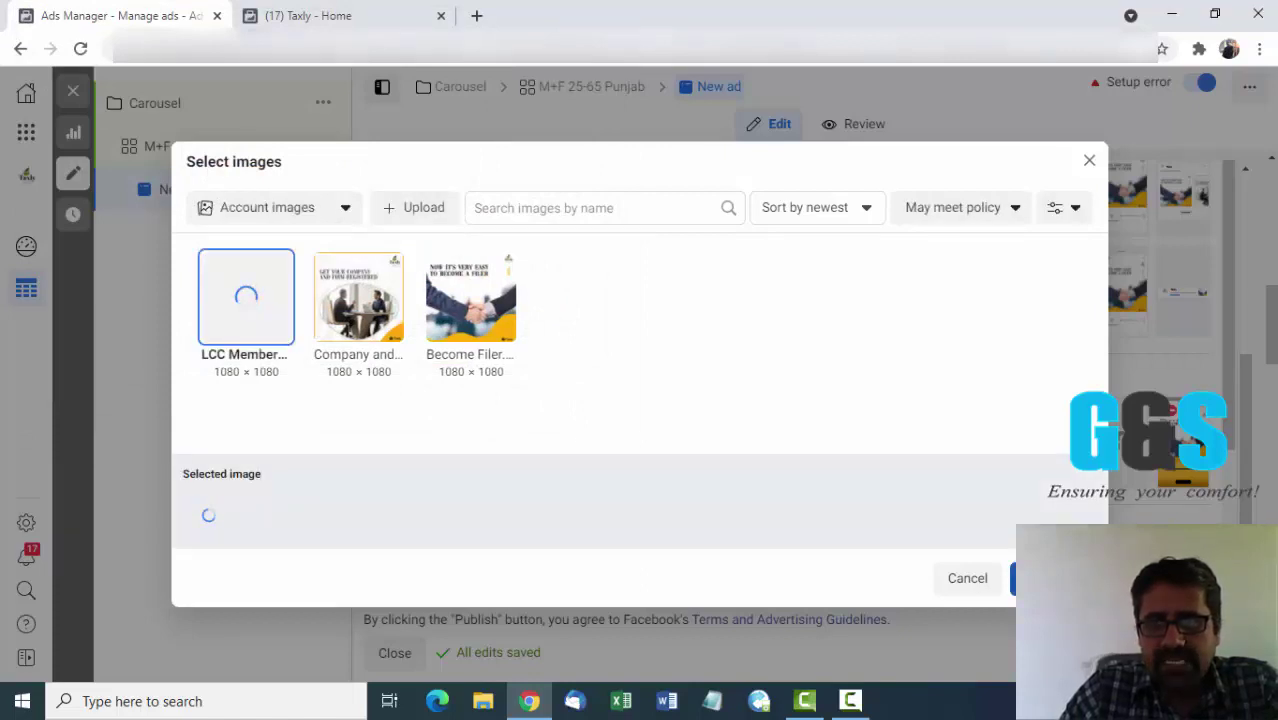
left_click(1035, 578)
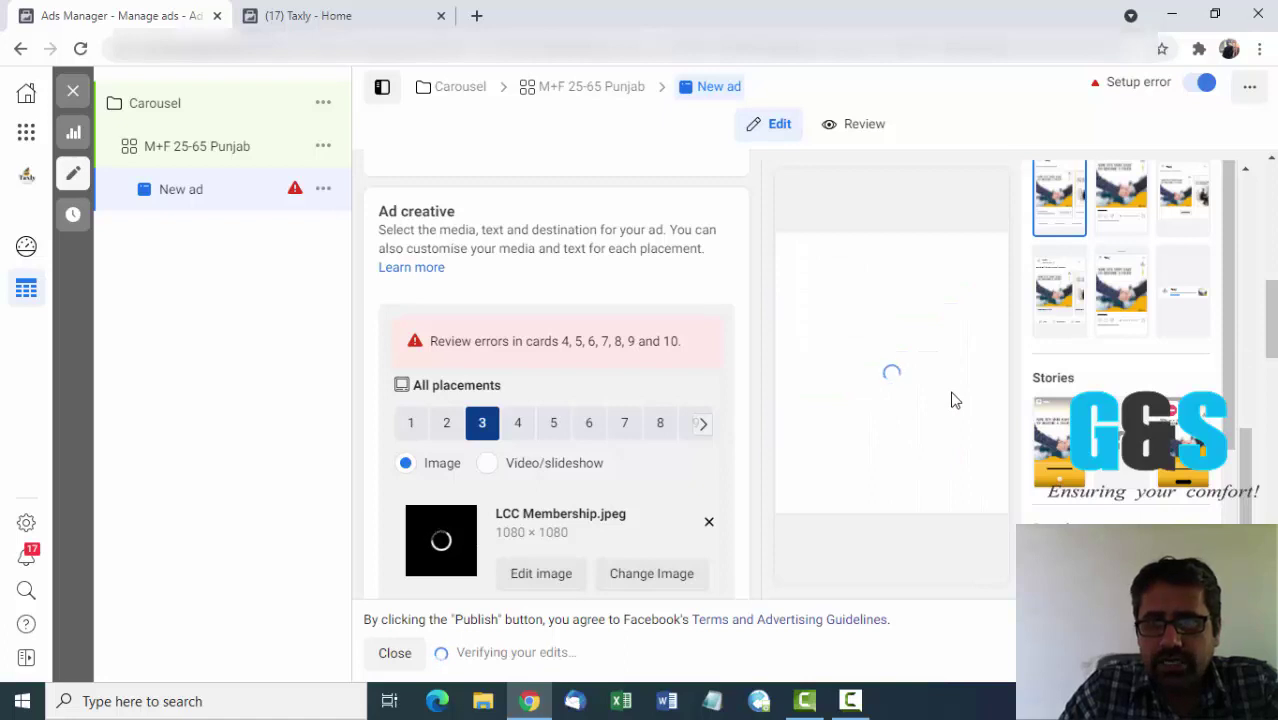
left_click(990, 390)
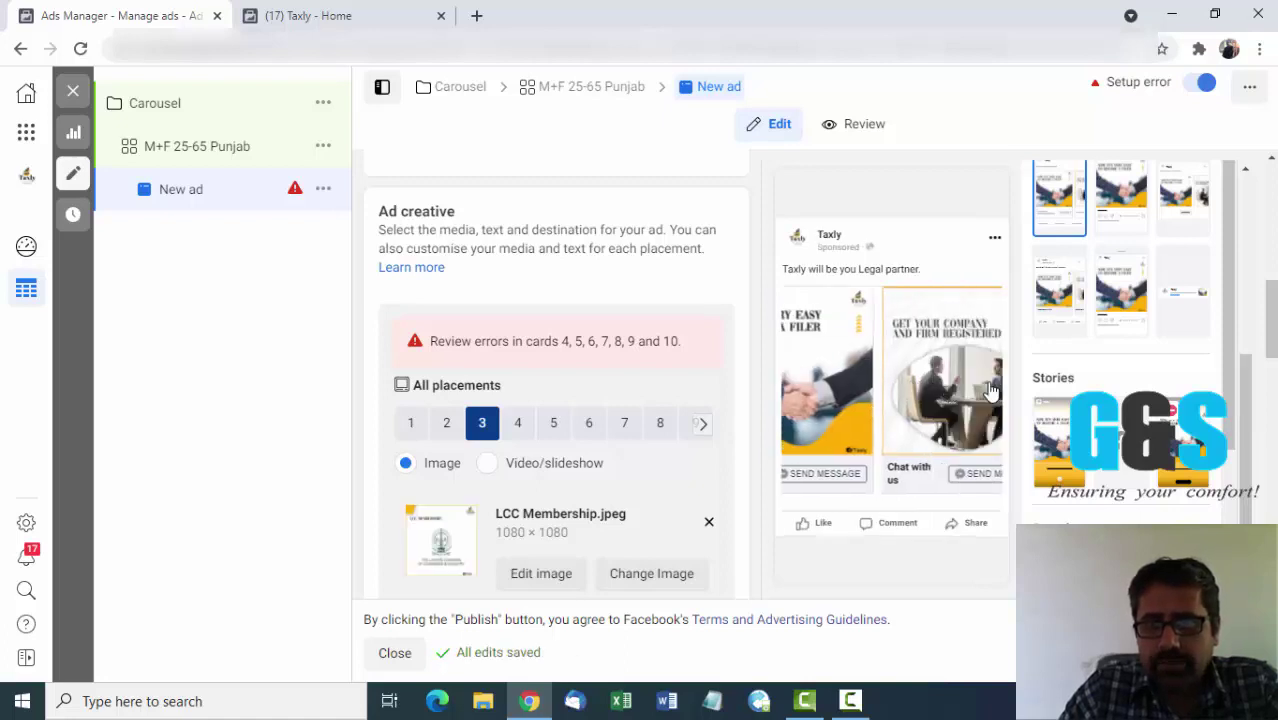
left_click(991, 390)
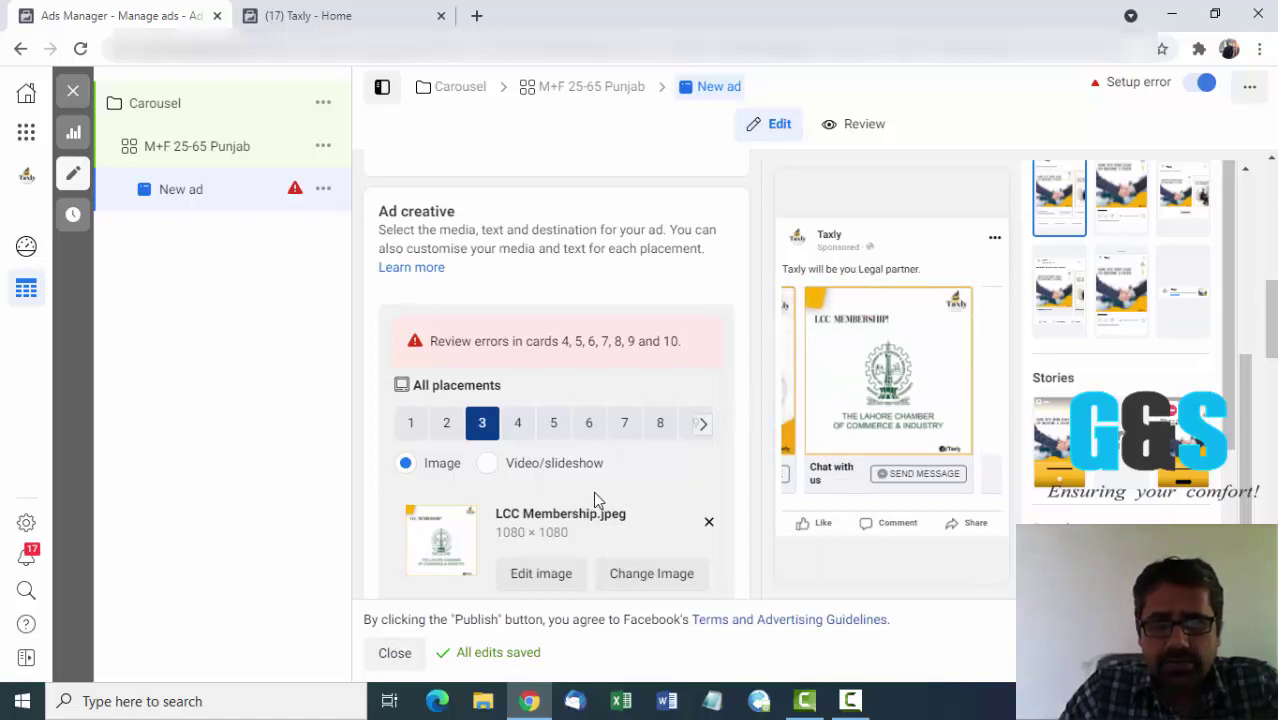
scroll(593, 491, "down", 4)
scroll(595, 498, "down", 3)
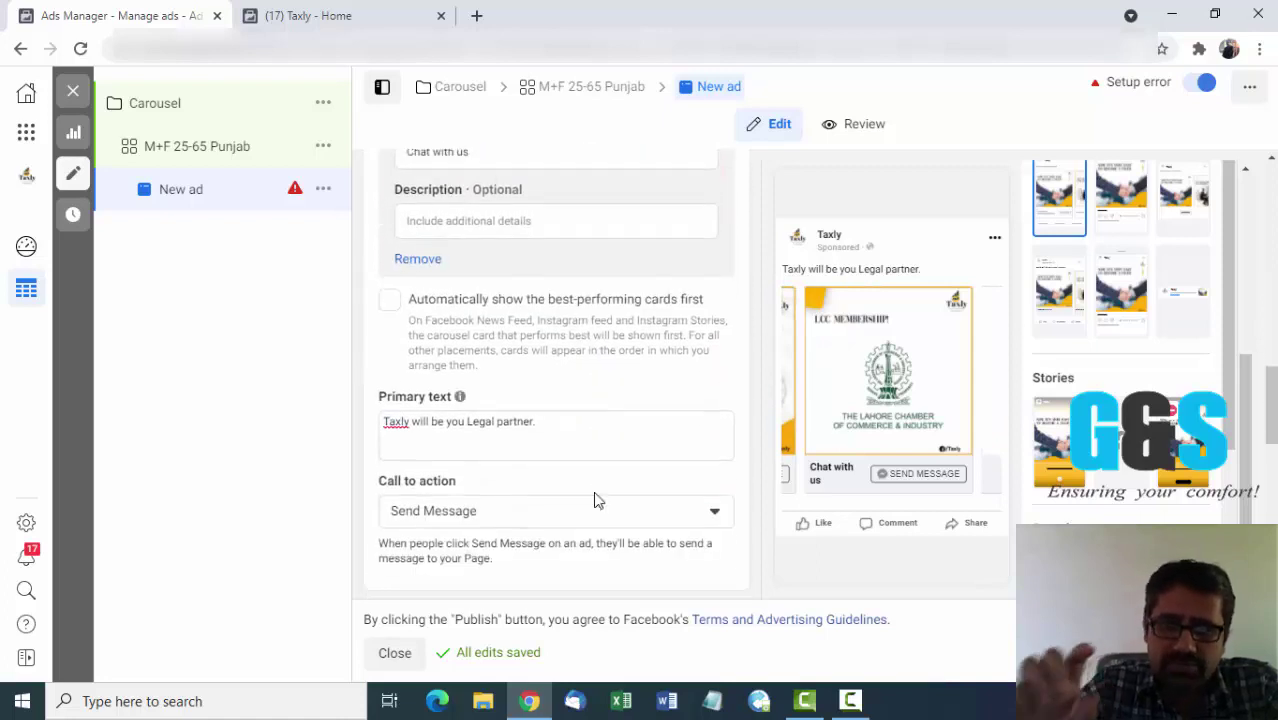
Review carousel card 3's headline, the call to action, the message template and the tracking section of the ad.
scroll(616, 401, "up", 4)
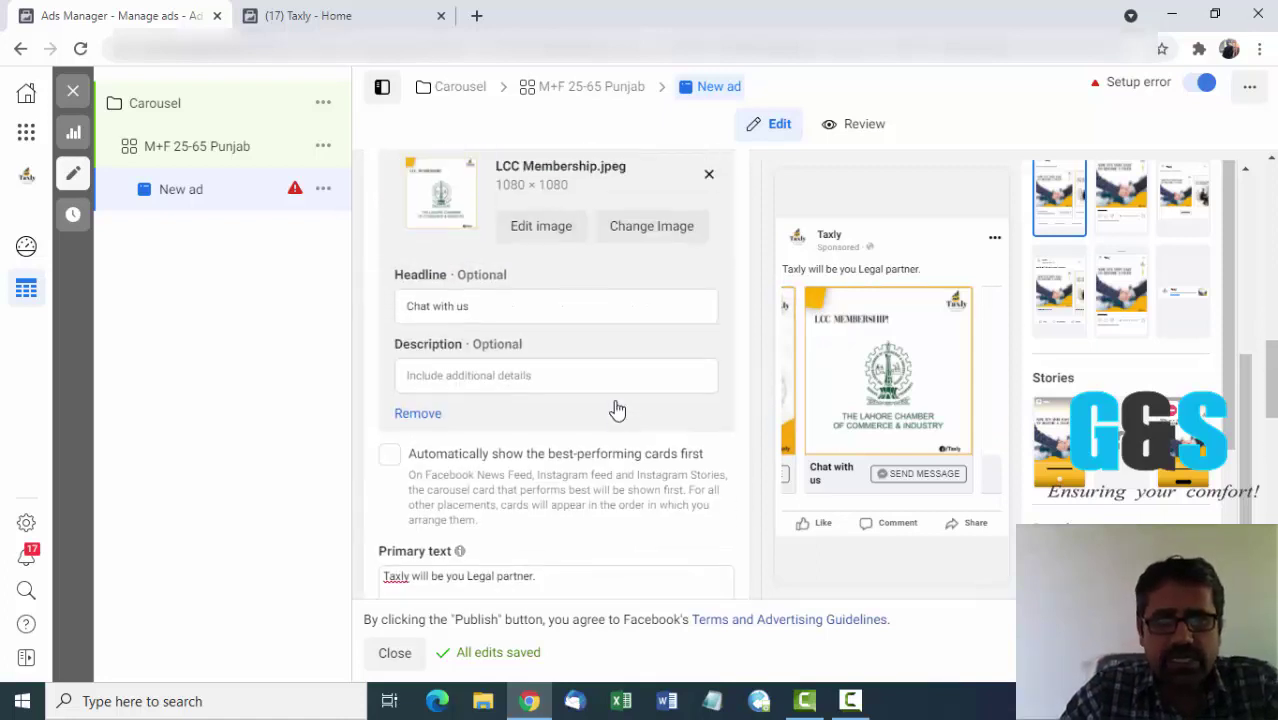
scroll(616, 407, "down", 1)
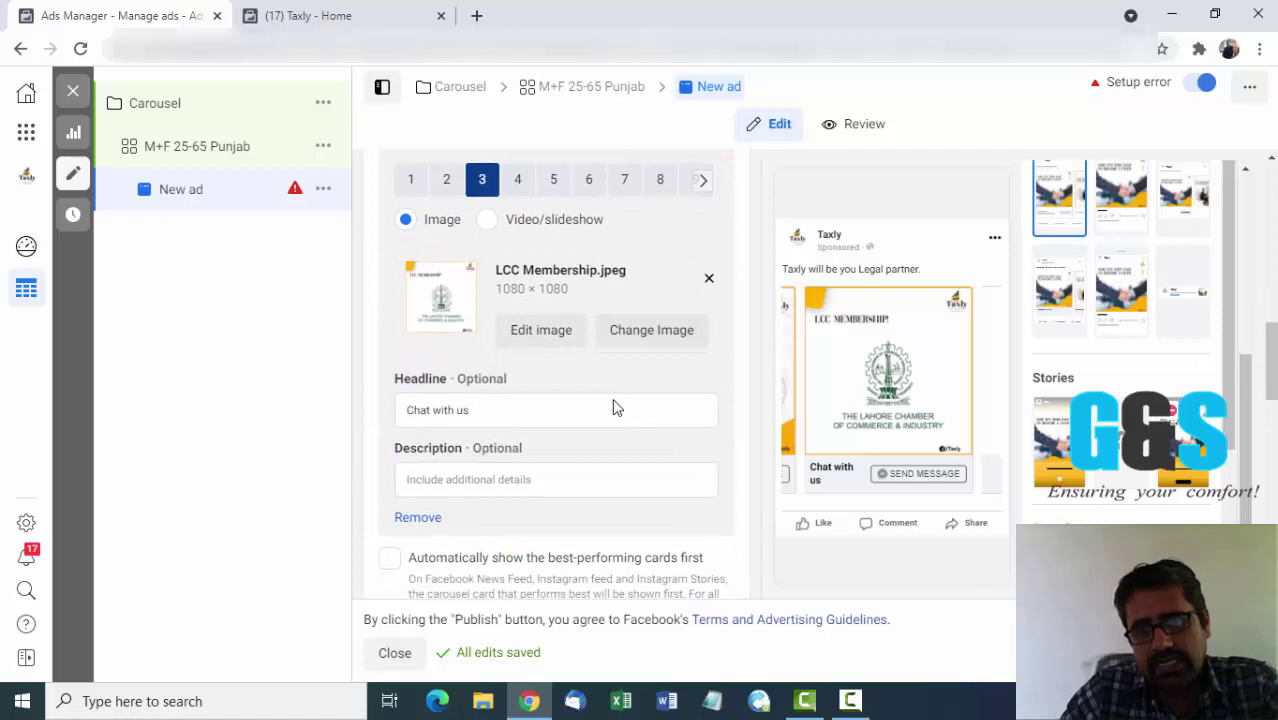
left_click(507, 409)
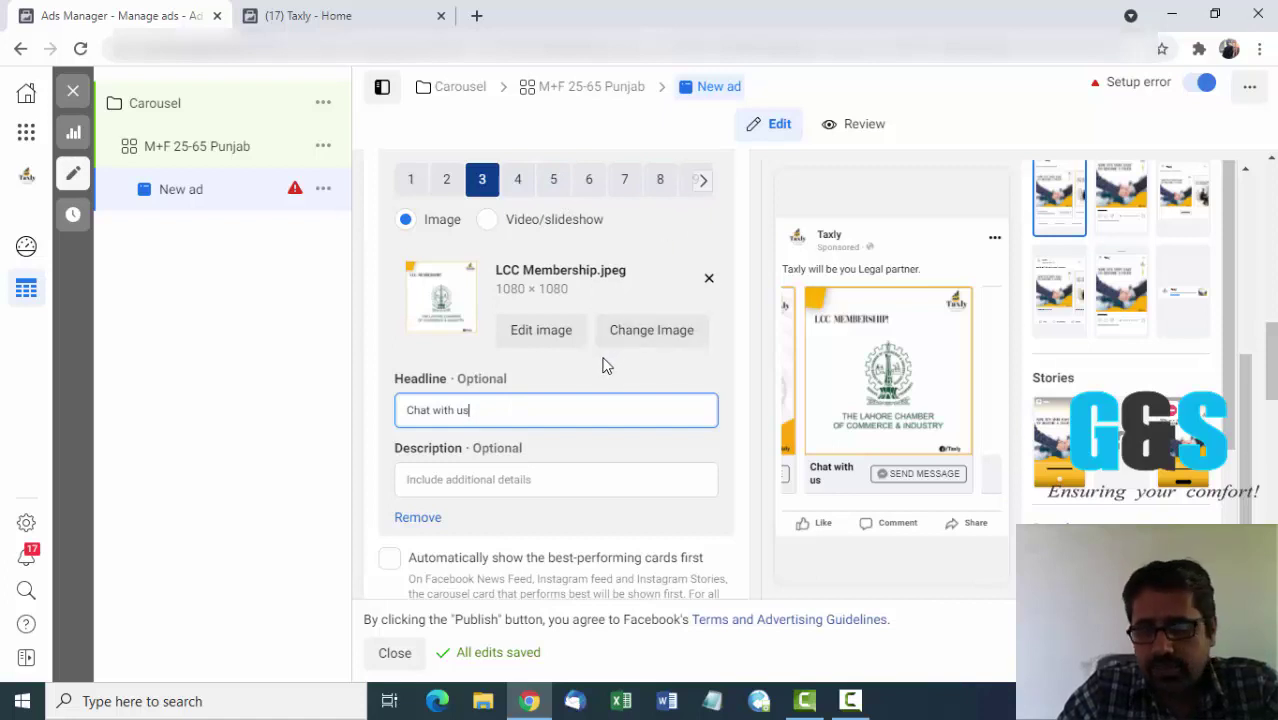
scroll(603, 366, "down", 5)
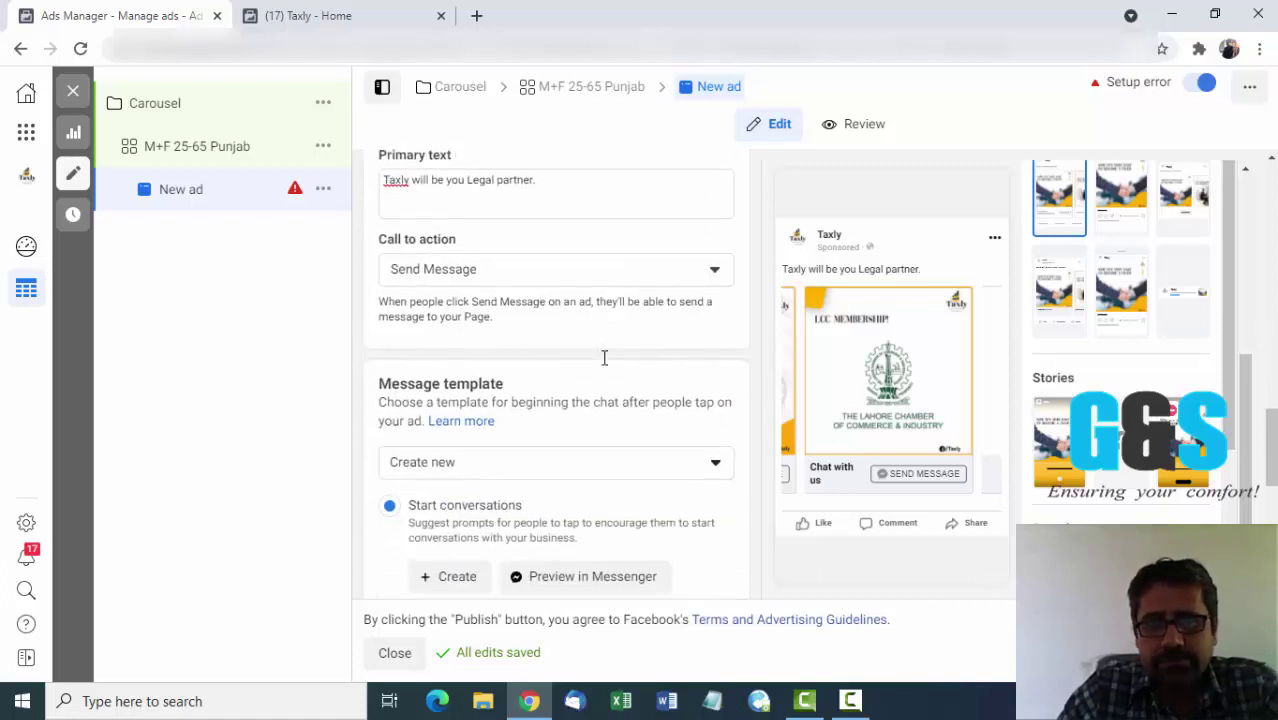
scroll(604, 357, "down", 5)
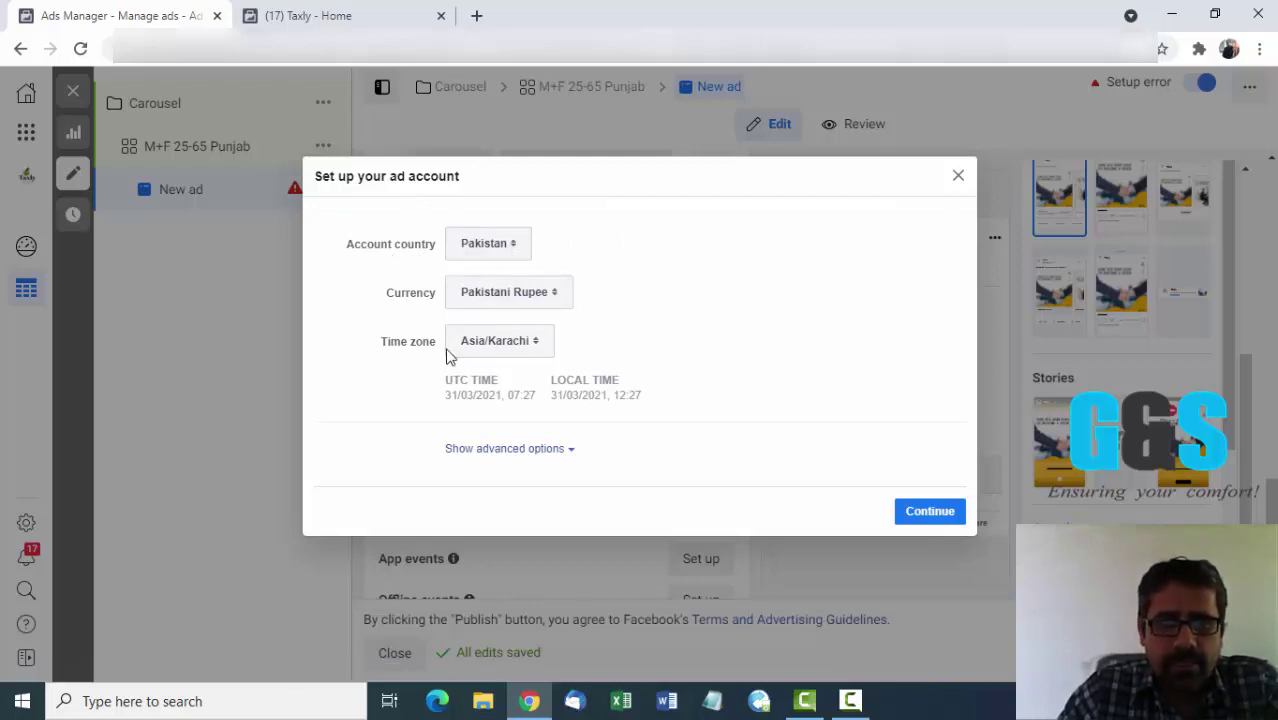
Accept Pakistan, Pakistani Rupee and Asia/Karachi for the ad account, look through the debit or credit card fields, and close the payment form unfilled.
left_click(920, 515)
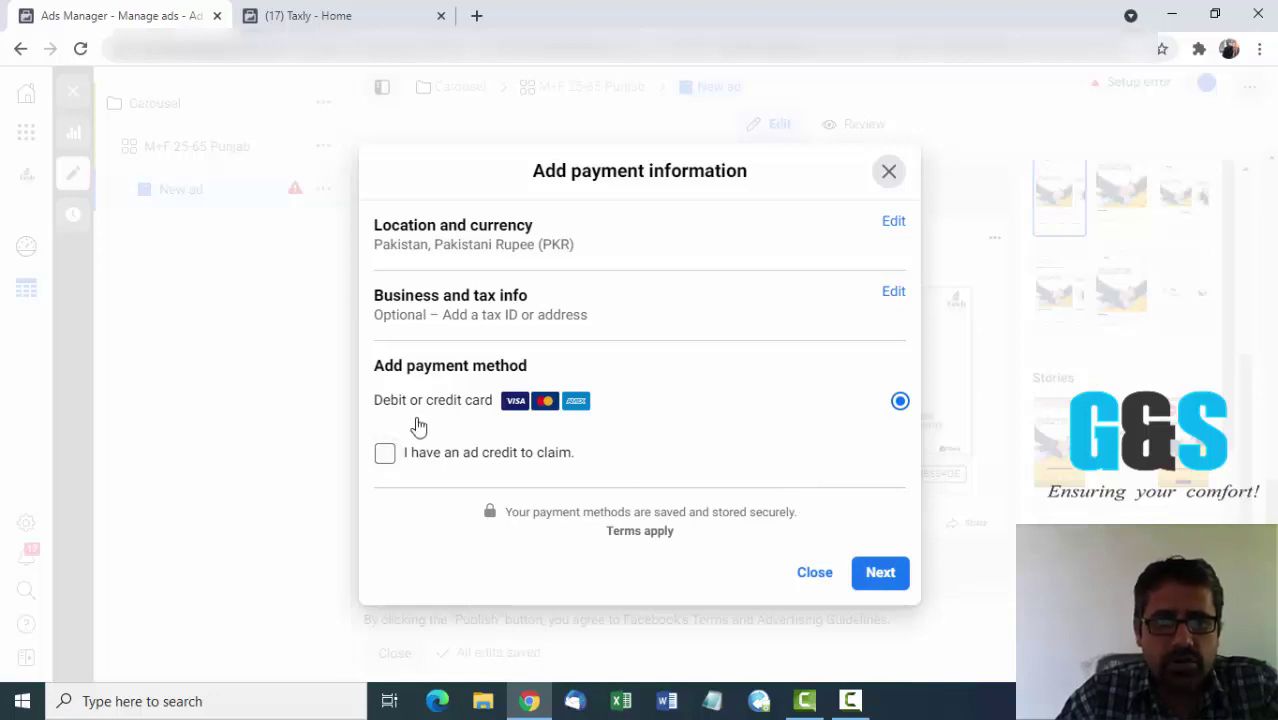
left_click(876, 580)
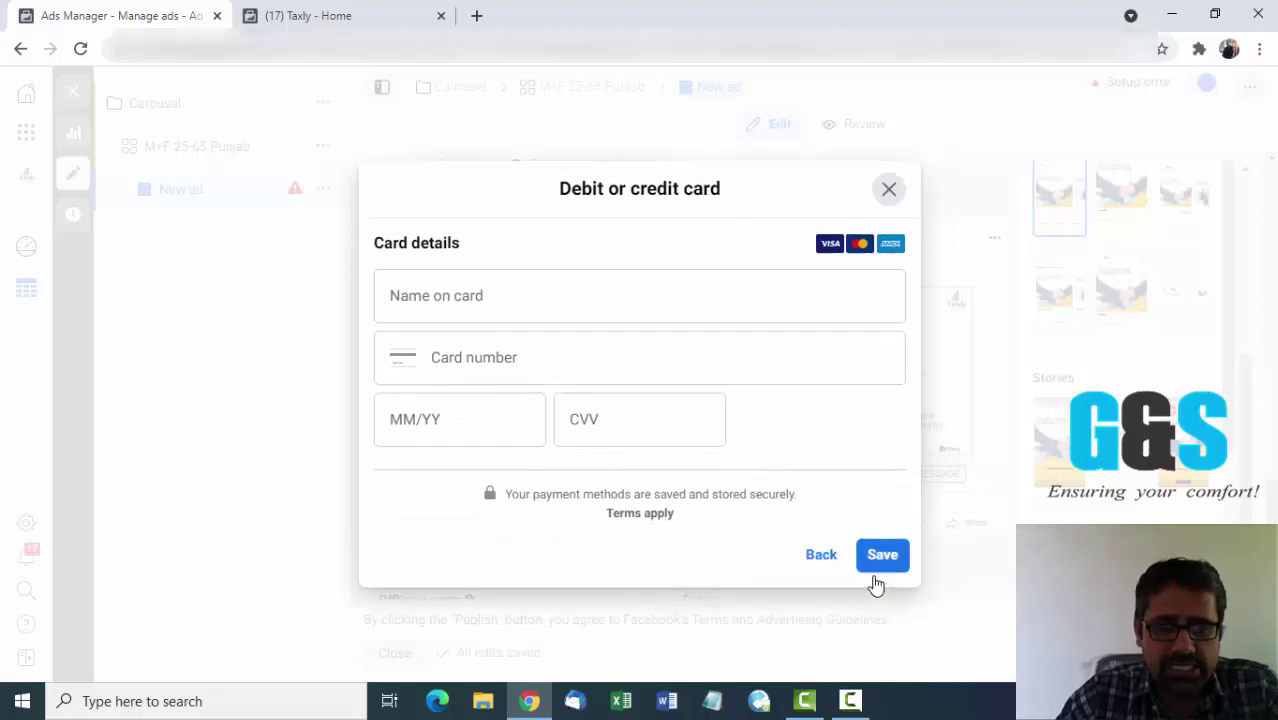
left_click(503, 293)
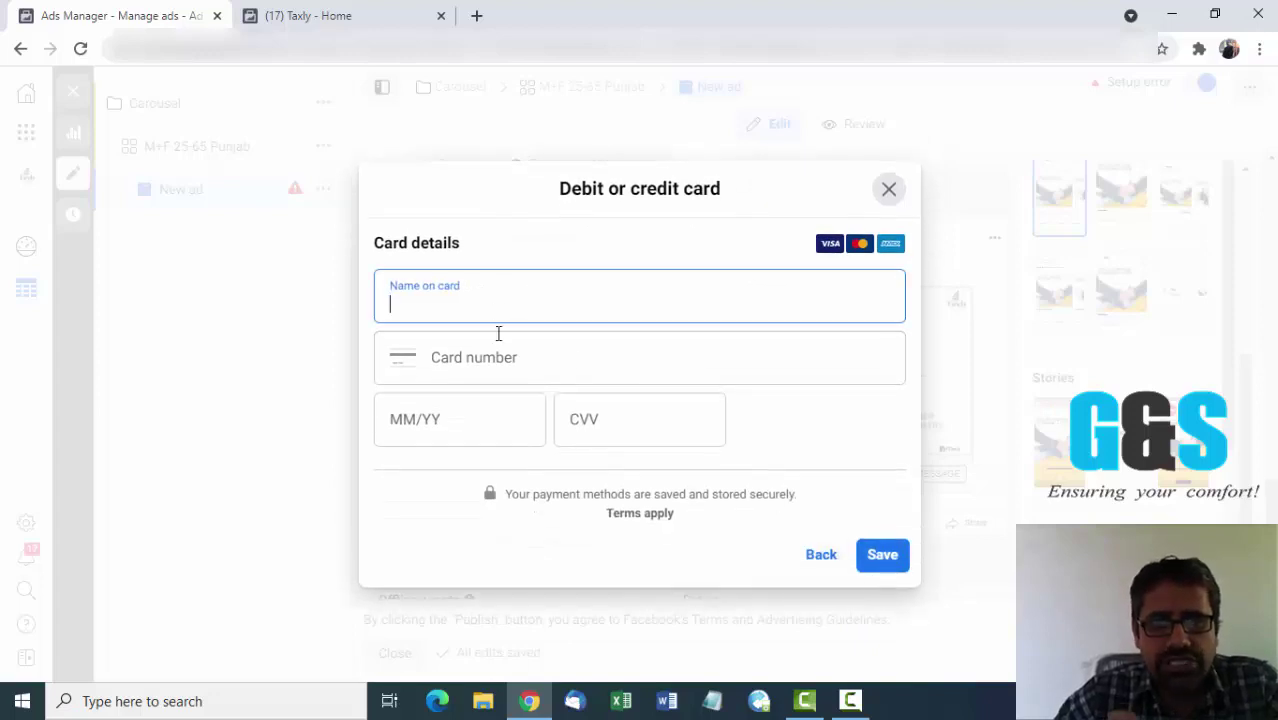
left_click(496, 357)
left_click(472, 430)
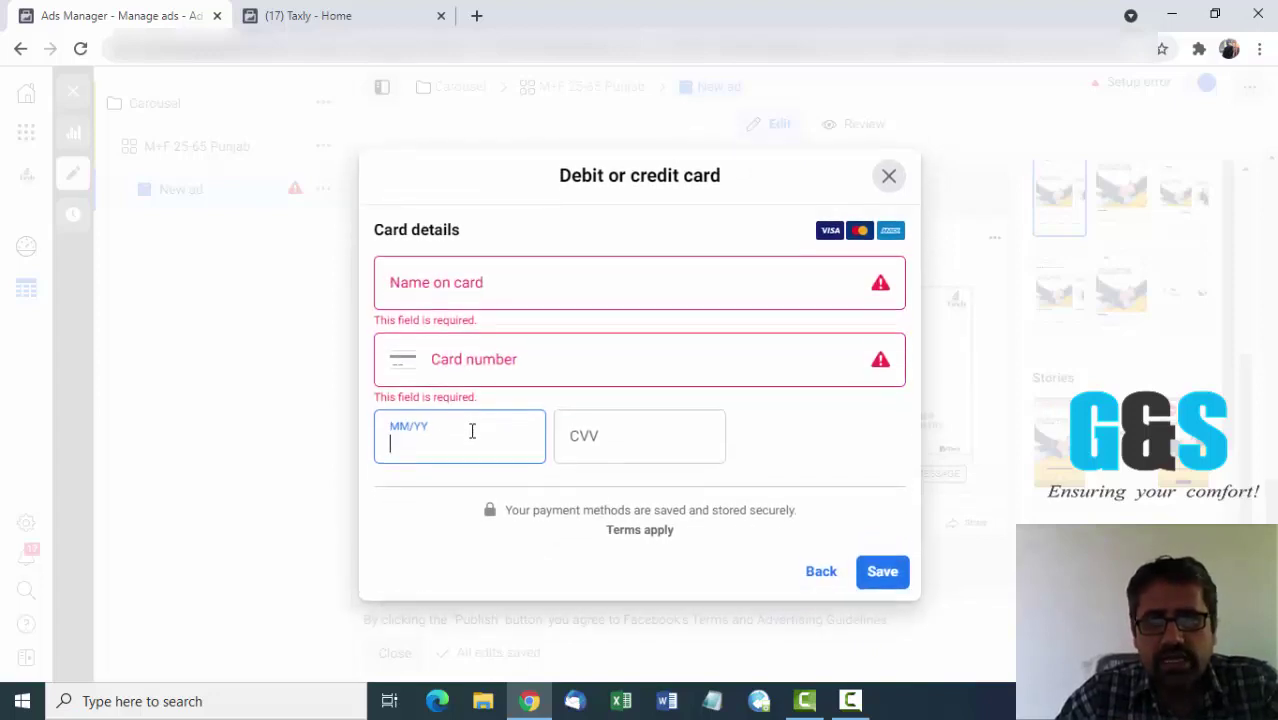
left_click(612, 448)
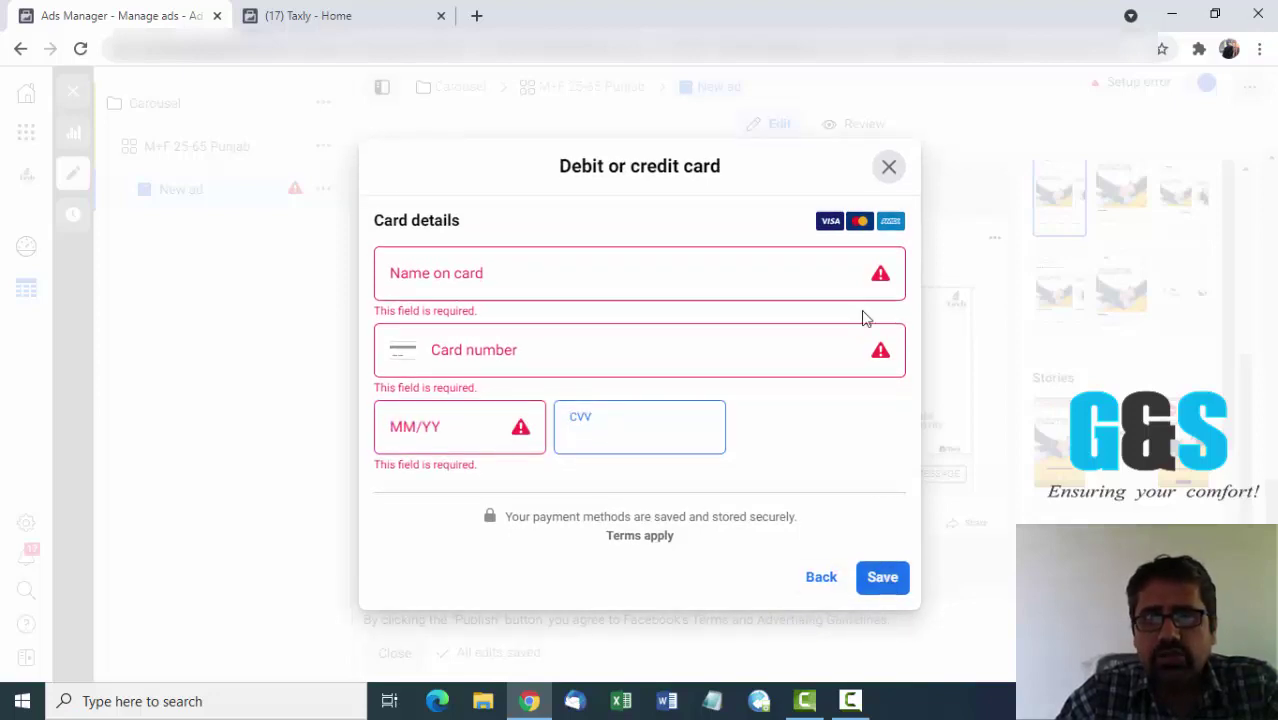
left_click(888, 167)
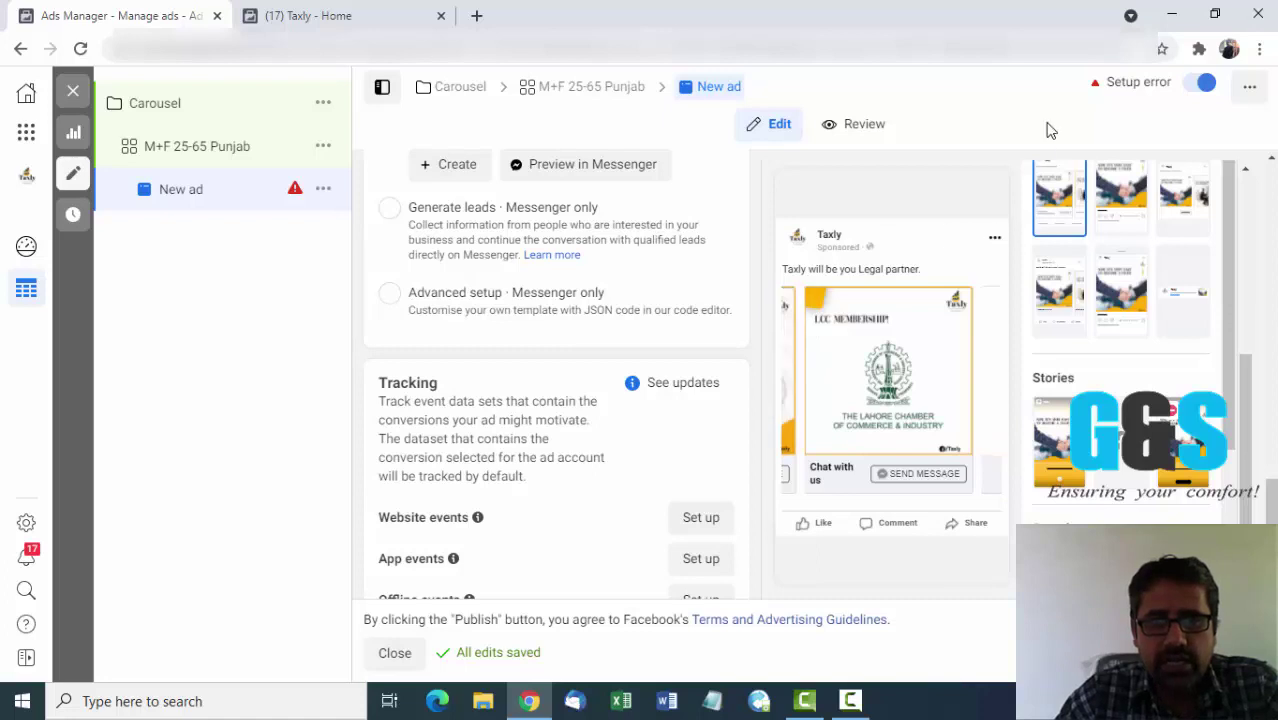
Close the ad editor without publishing the draft items.
left_click(394, 655)
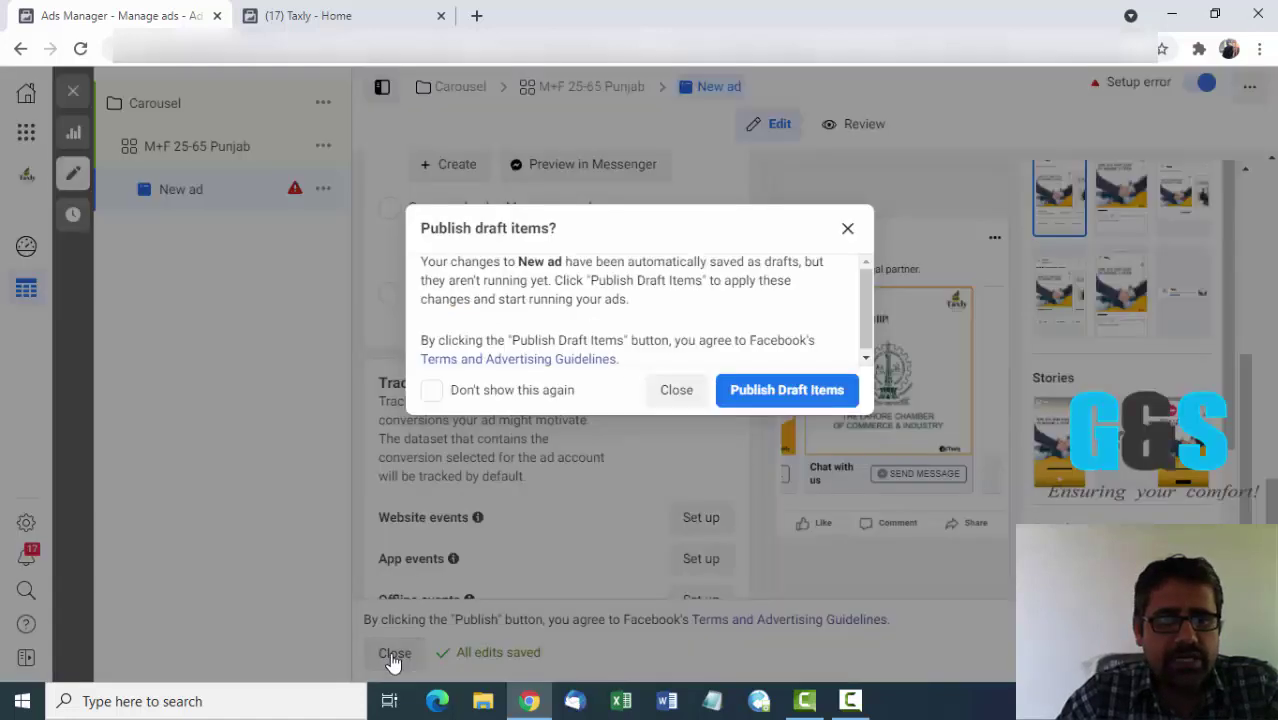
left_click(677, 392)
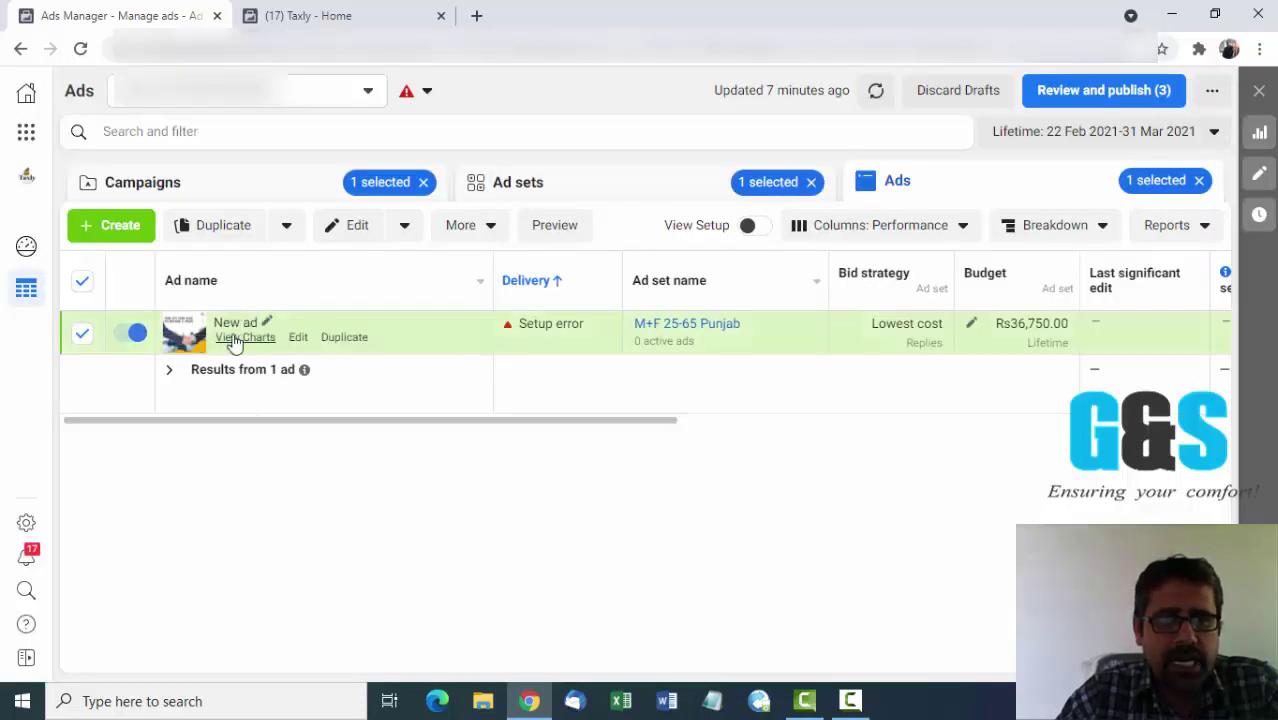
Examine the Carousel campaign, its M+F 25-65 Punjab ad set and the new ad in the overview, including the ad's delivery error details.
left_click(240, 187)
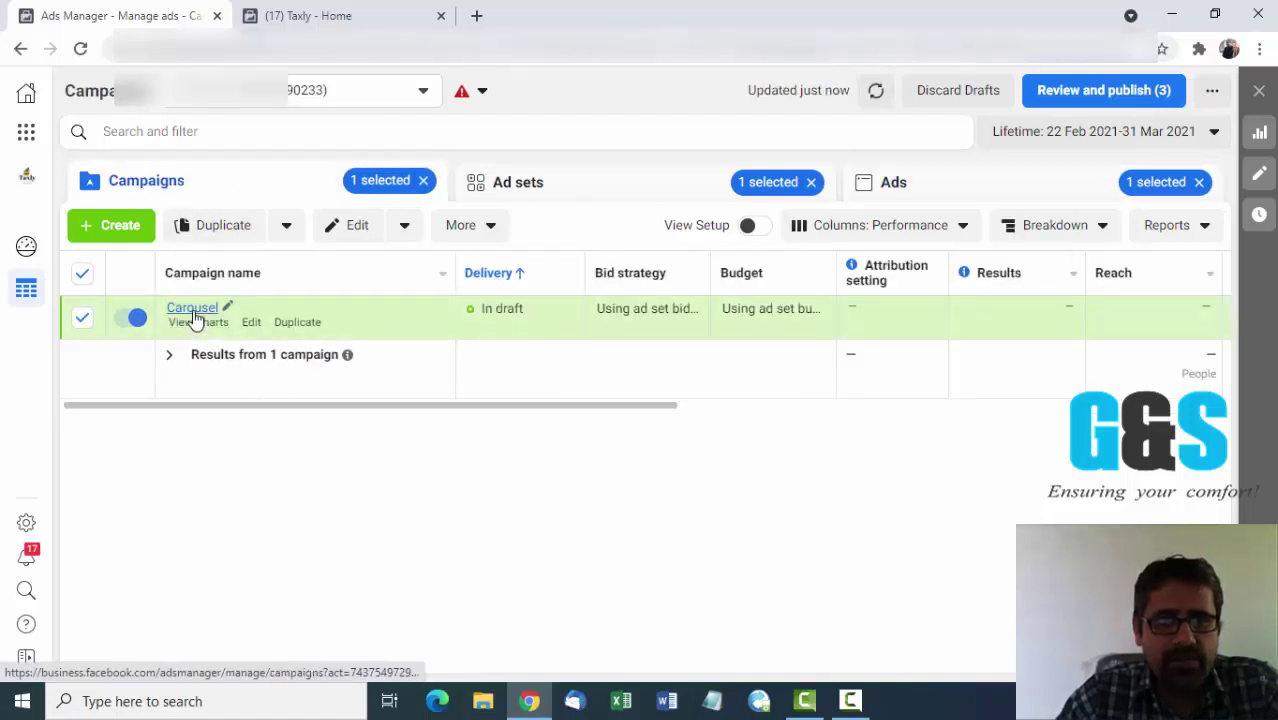
left_click(617, 186)
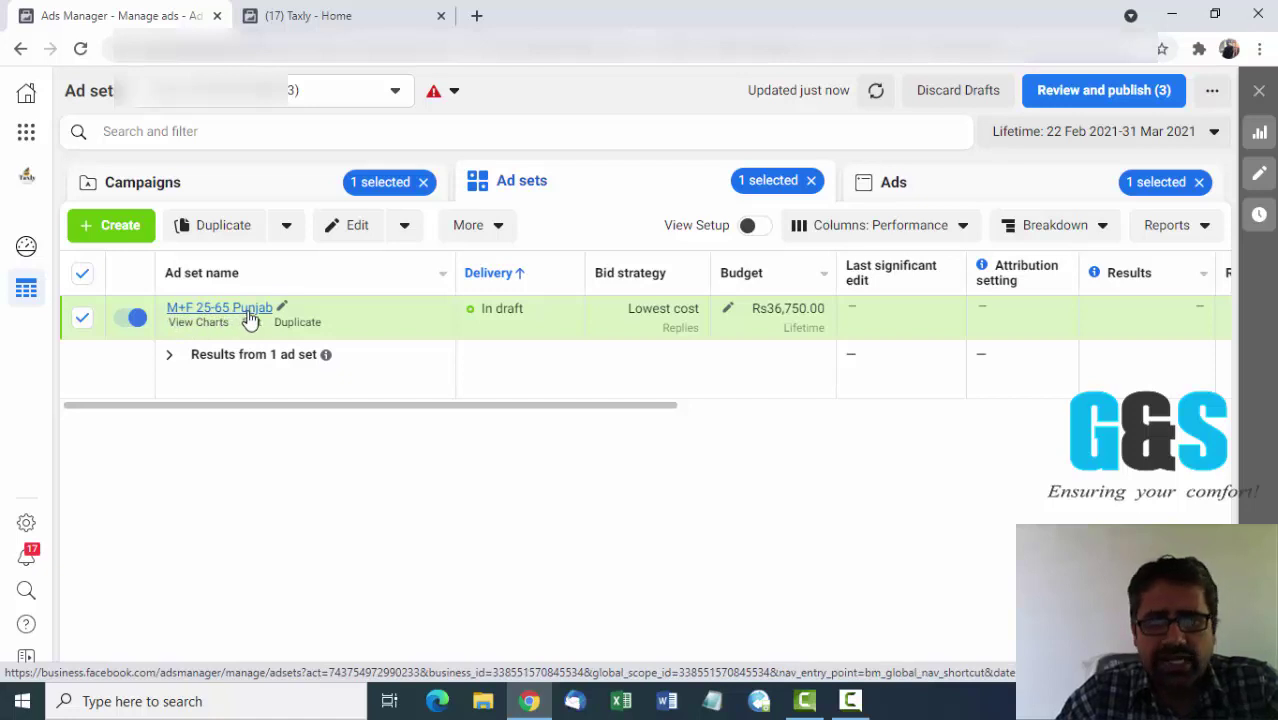
left_click(960, 188)
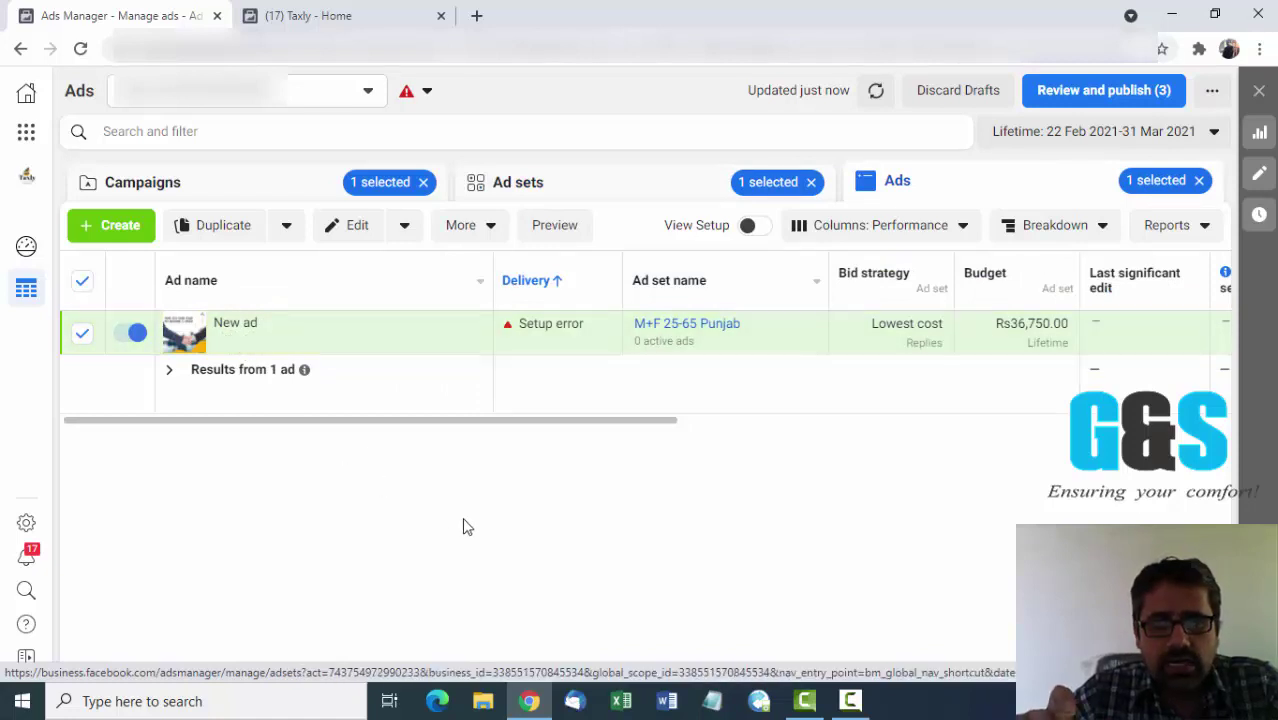
mouse_move(544, 330)
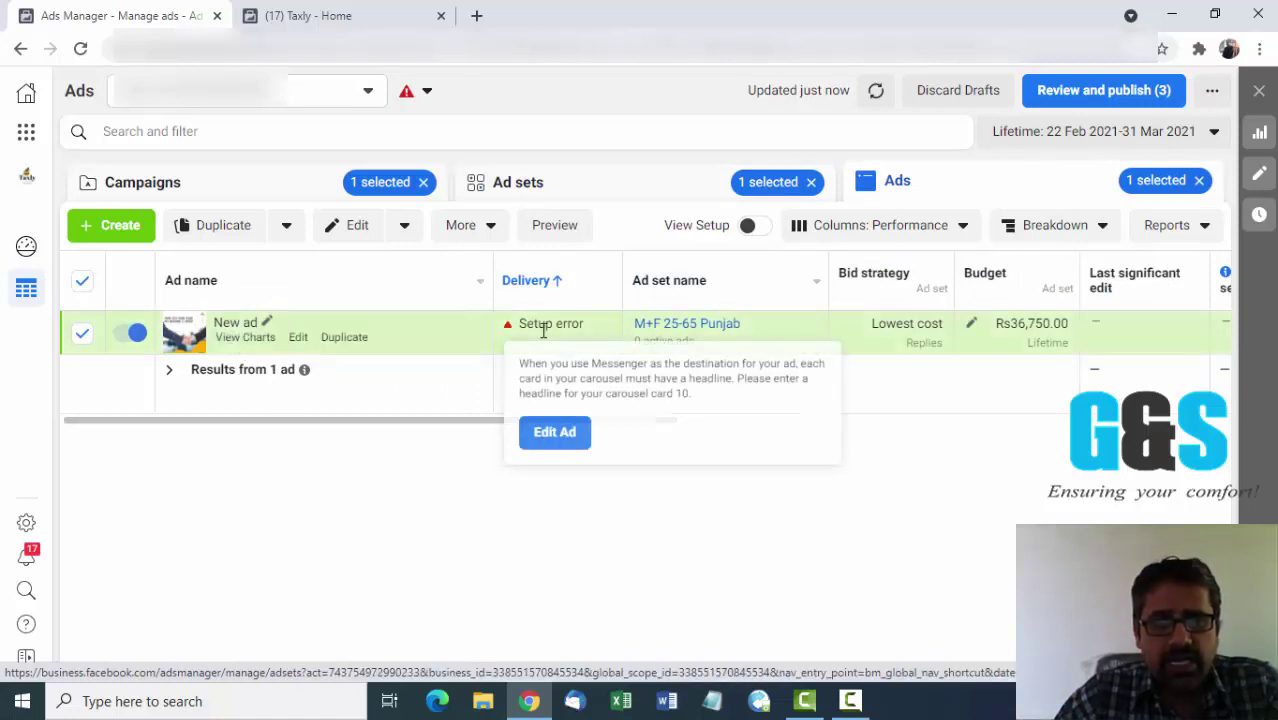